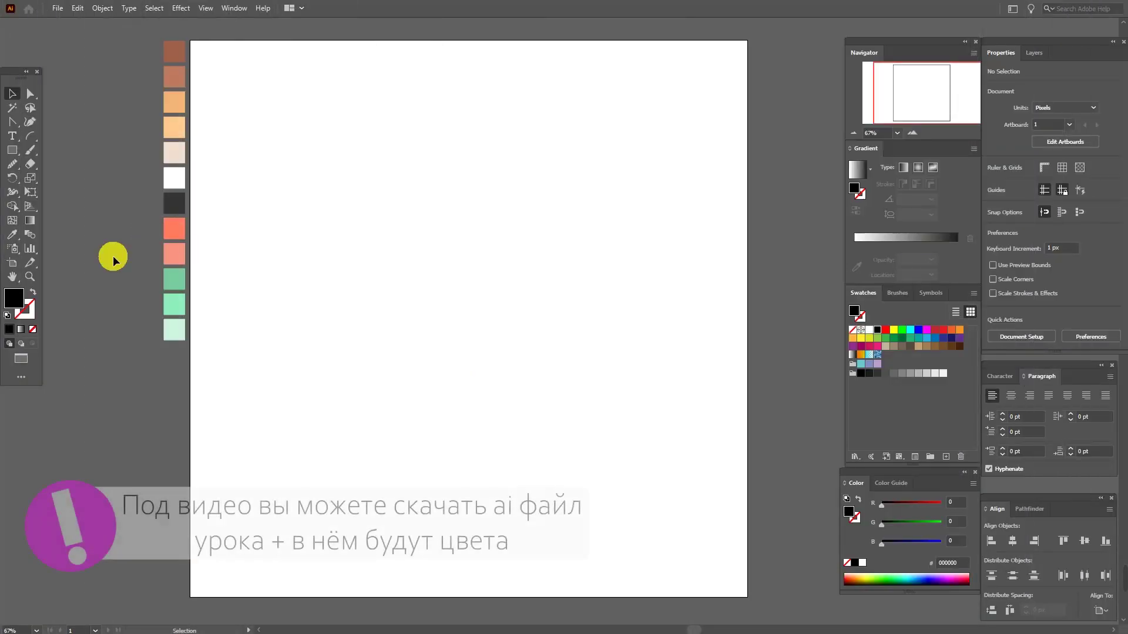
- Cover the whole artboard with a rectangle filled with the sampled peach #f2b477
left_click(12, 234)
left_click(173, 102)
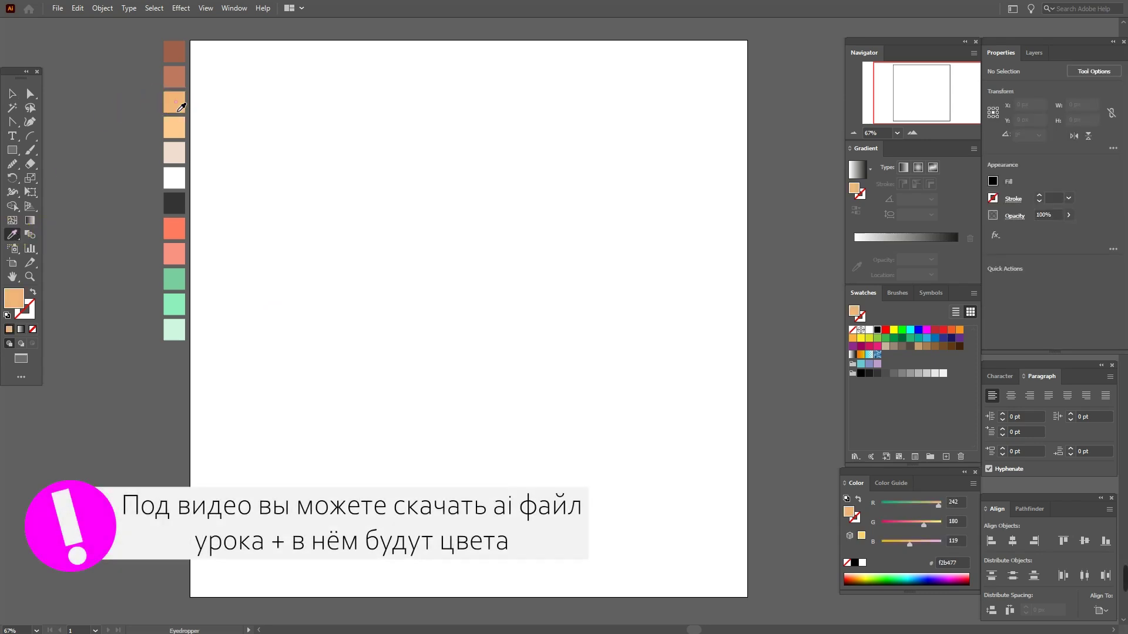
left_click(15, 152)
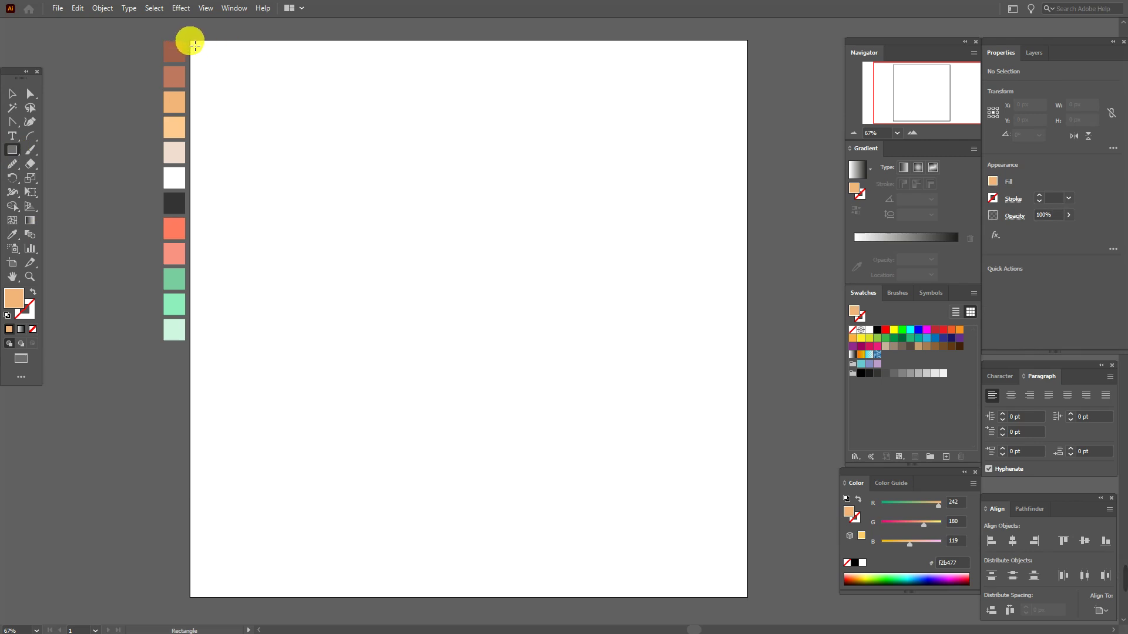
left_click_drag(195, 45, 636, 603)
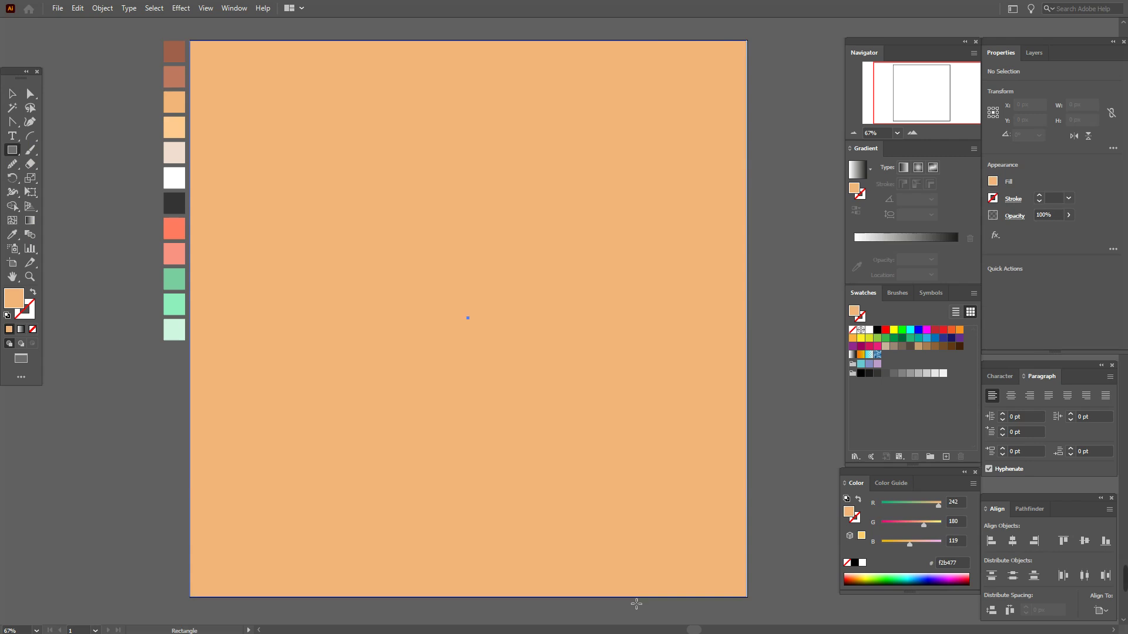
left_click_drag(636, 604, 634, 603)
left_click(12, 94)
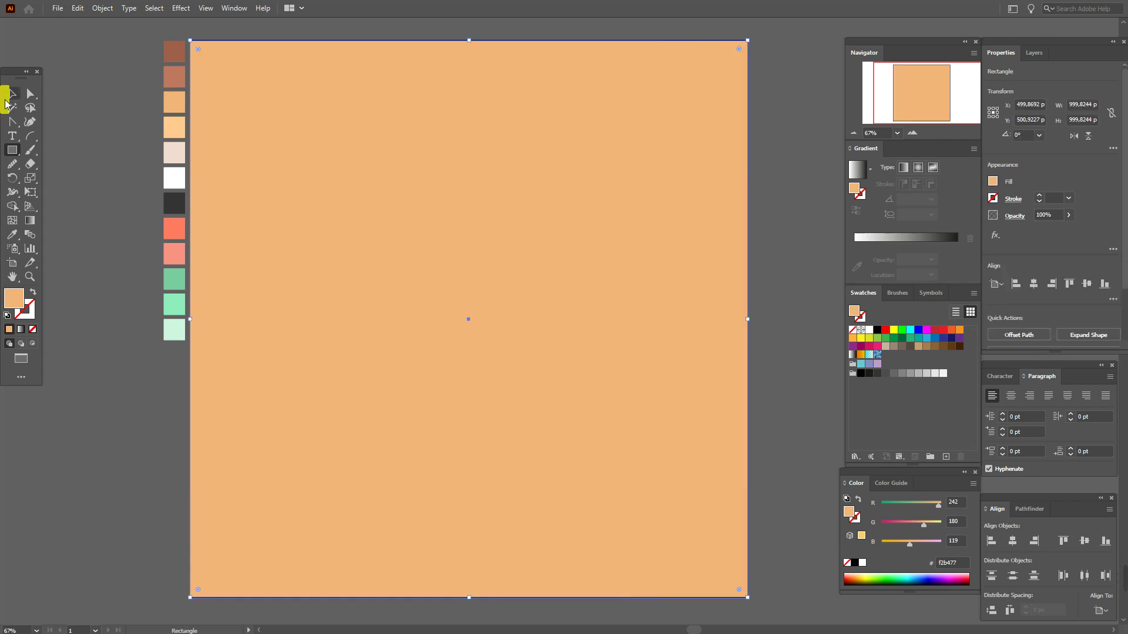
- Deselect the background and sample the brown be785e swatch as the fill colour
left_click(81, 119)
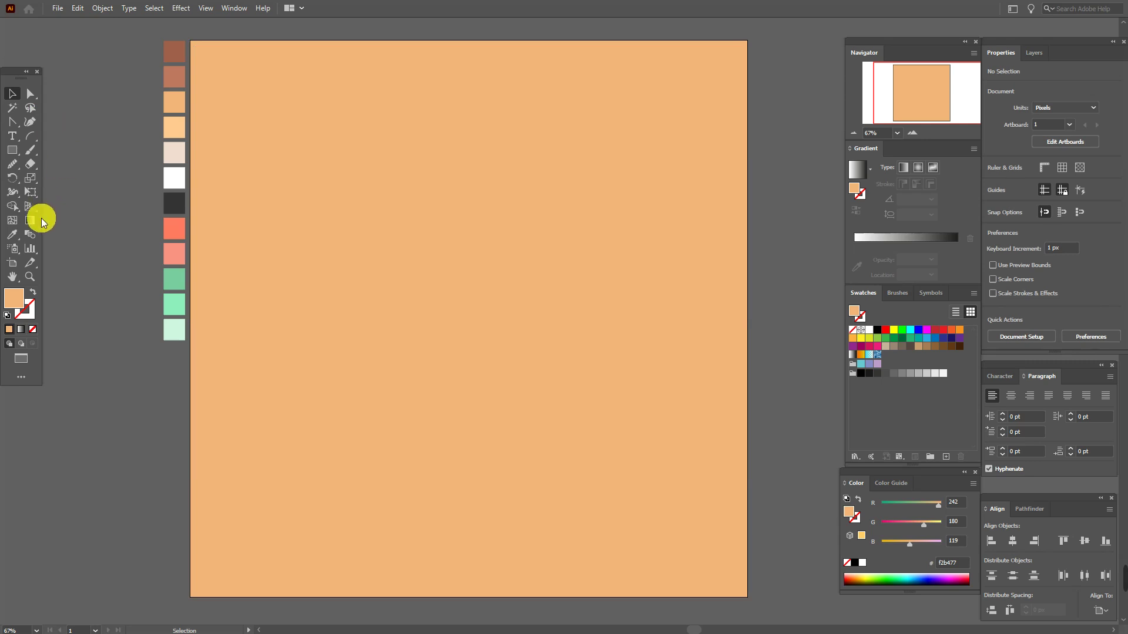
left_click(11, 234)
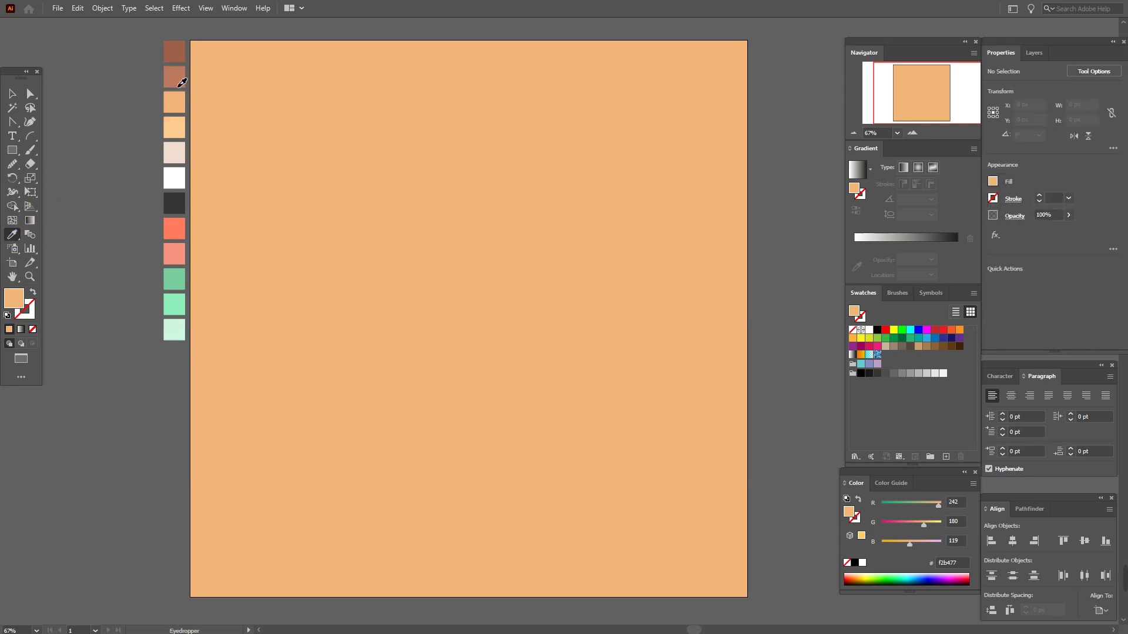
left_click(179, 85)
left_click(13, 151)
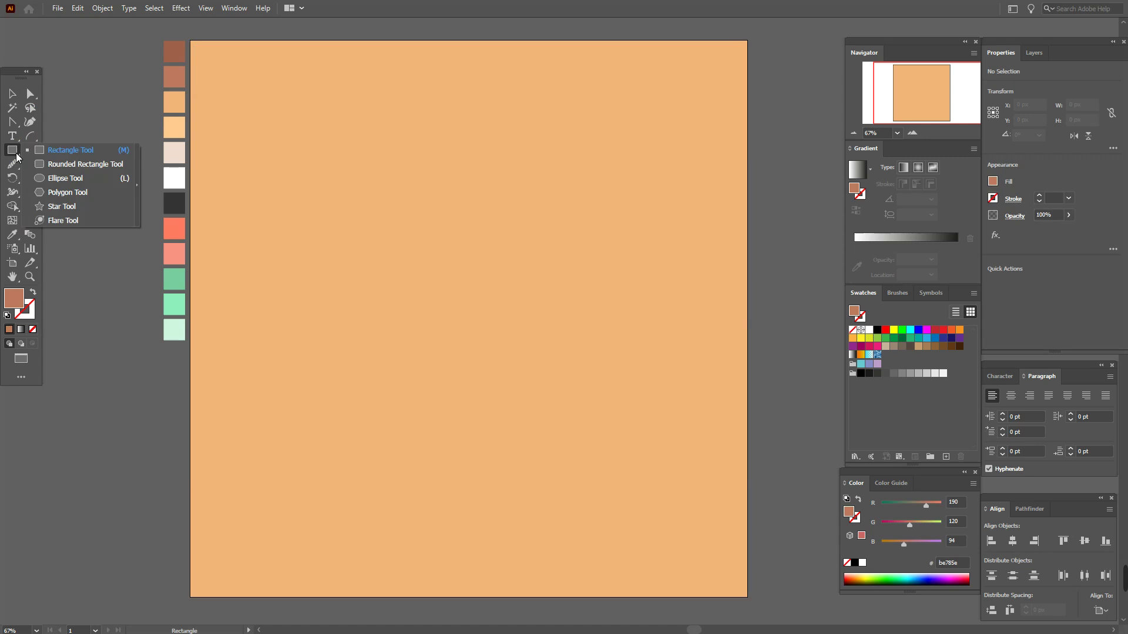
left_click(65, 179)
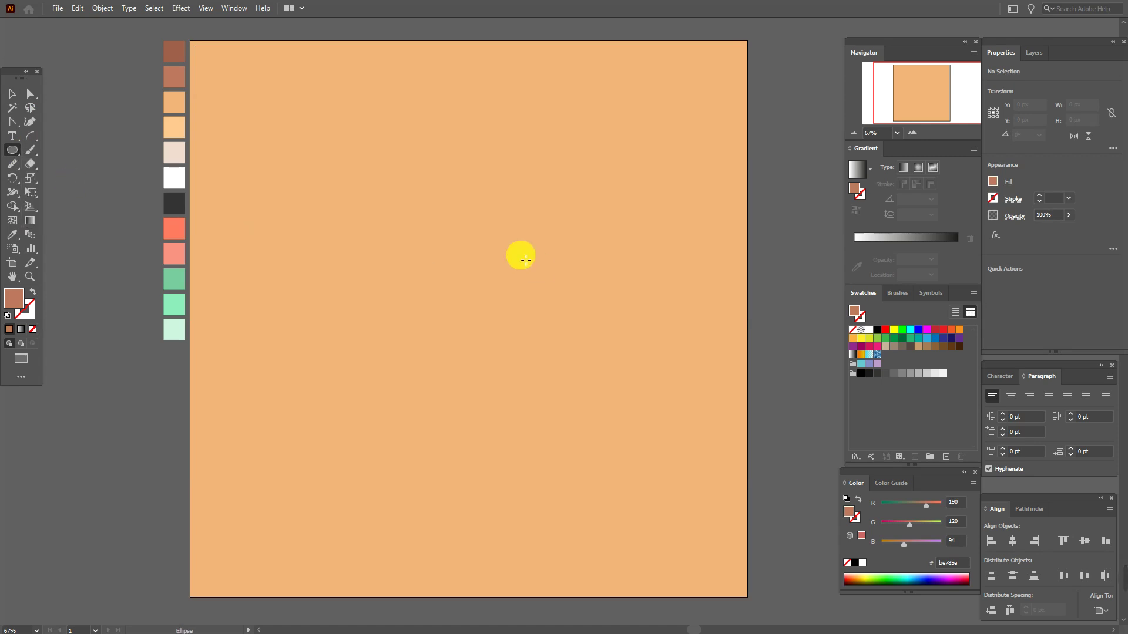
- Create a 400 × 400 px circle and move it to the artboard's upper middle
left_click(459, 225)
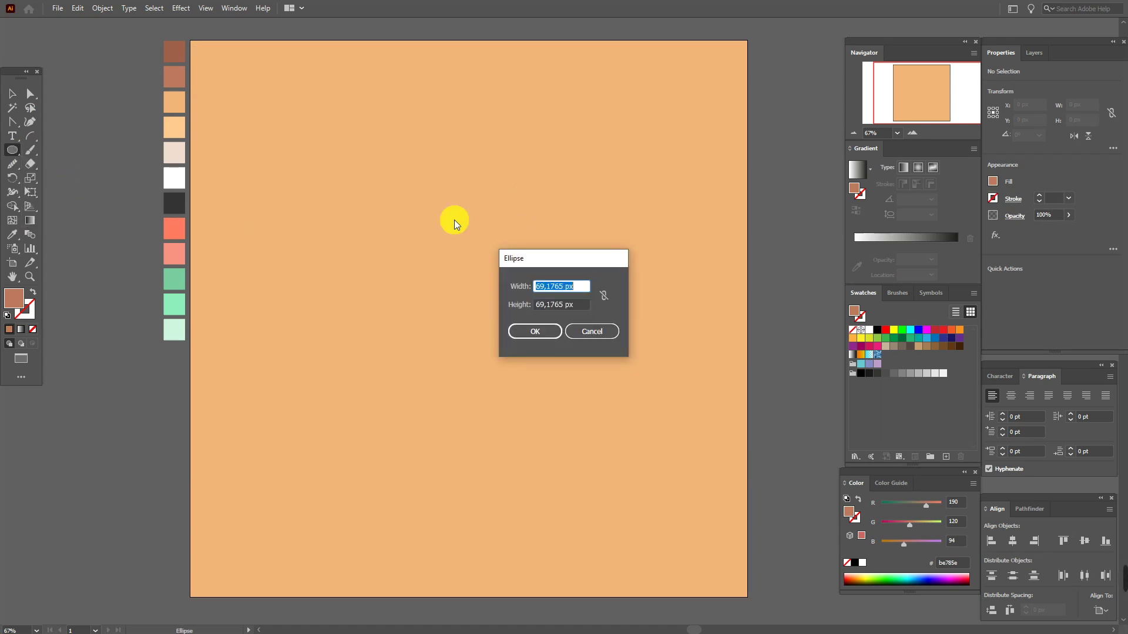
type("400")
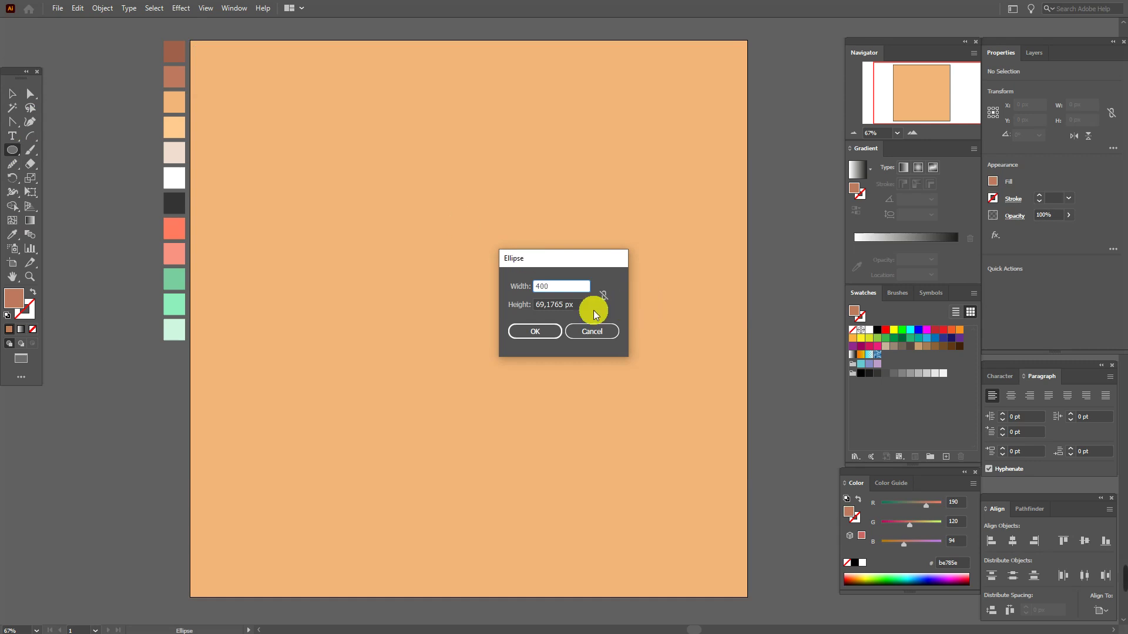
left_click_drag(589, 315, 554, 316)
left_click(588, 312)
type("400")
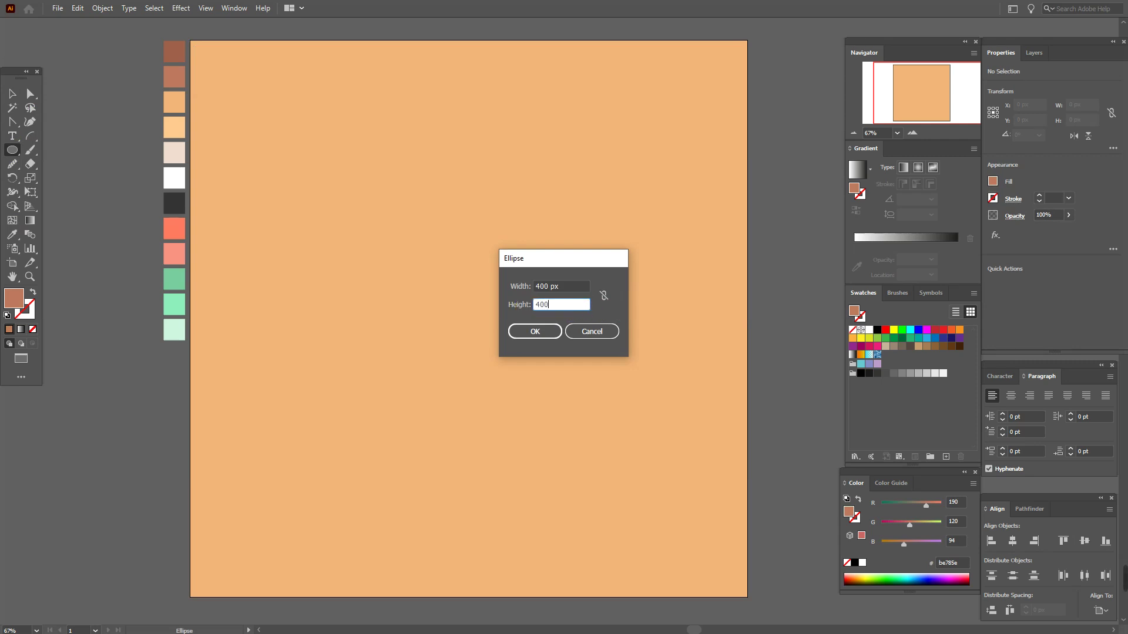
left_click(522, 332)
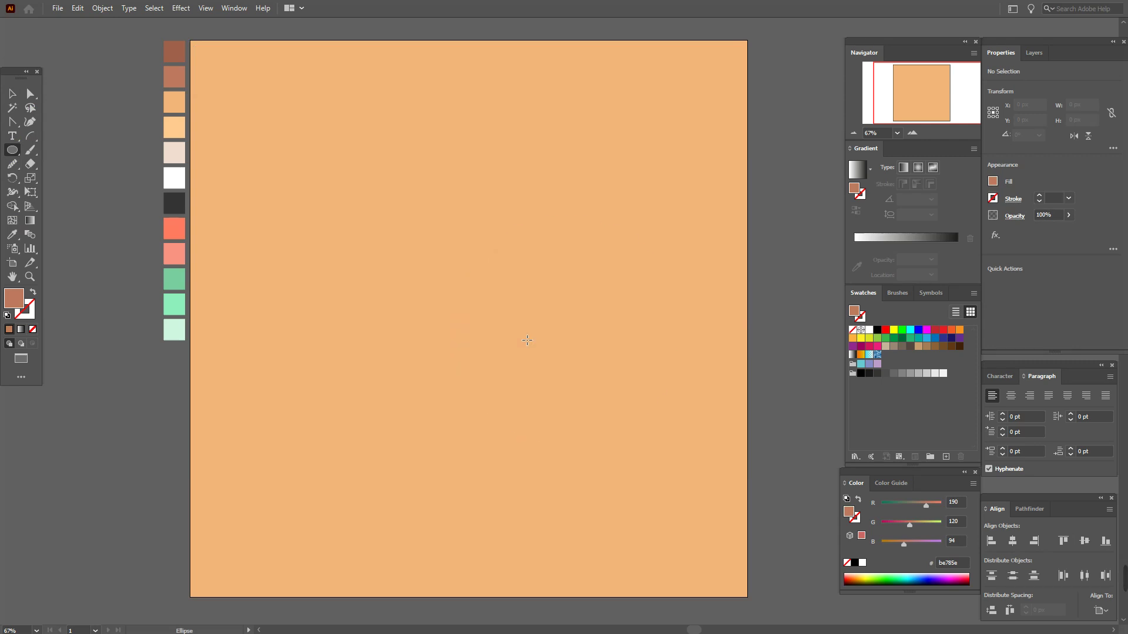
left_click(12, 94)
left_click_drag(579, 312, 492, 231)
left_click(30, 94)
- Drag the circle's top anchor down to flatten it into a wide bear-head oval
left_click(478, 134)
left_click_drag(468, 130, 468, 135)
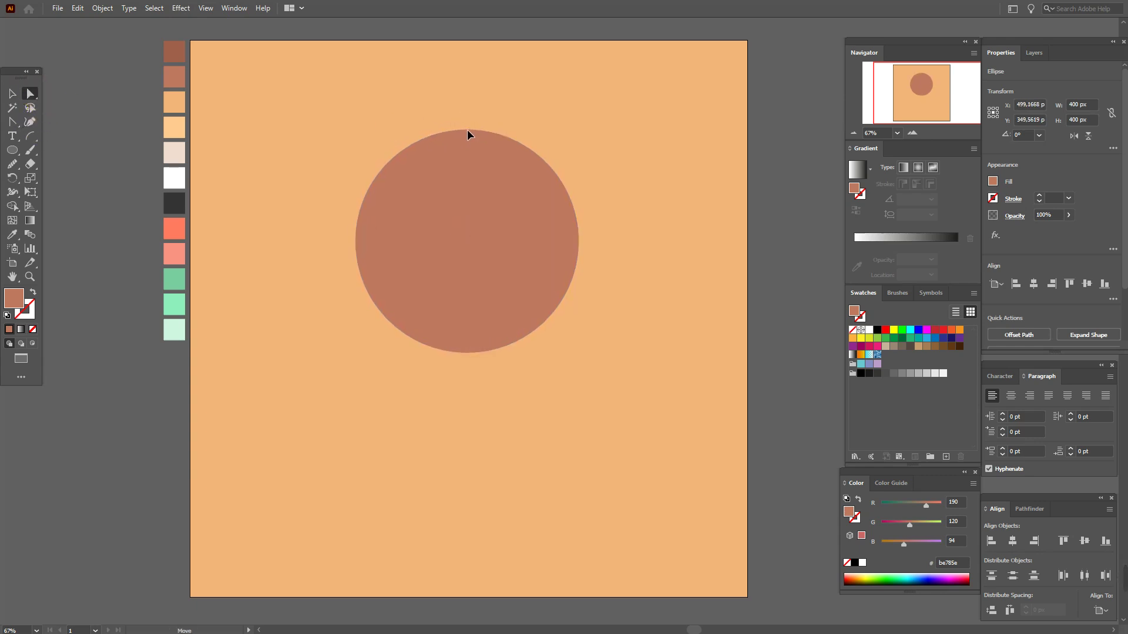
left_click(468, 134)
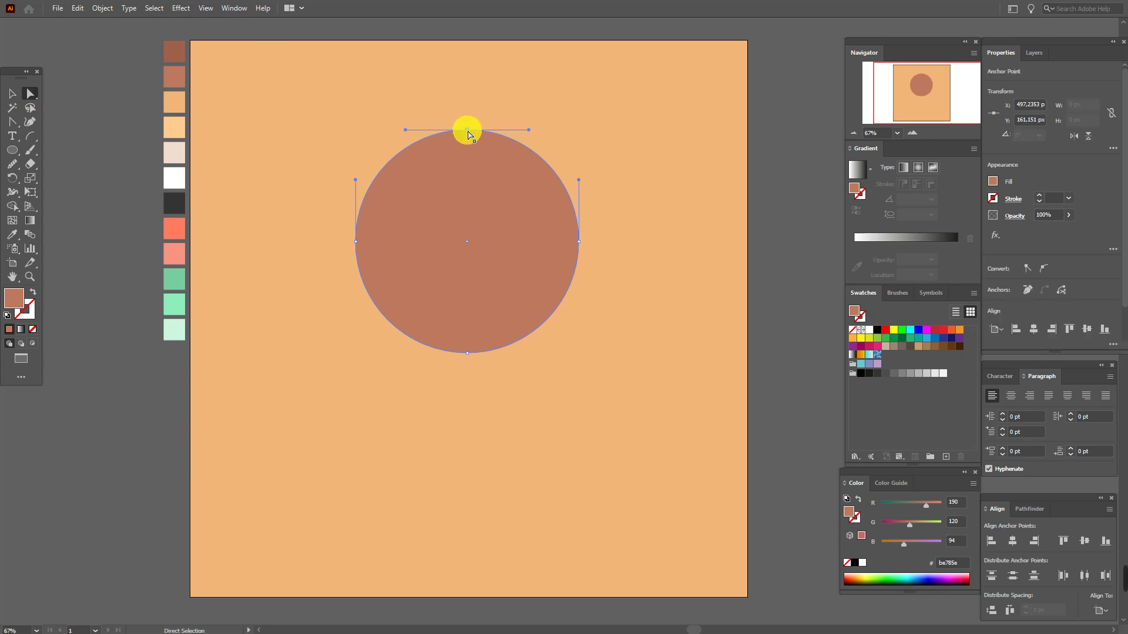
left_click_drag(468, 134, 469, 144)
mouse_move(478, 330)
left_mouse_down()
mouse_move(465, 356)
mouse_move(464, 335)
left_mouse_up()
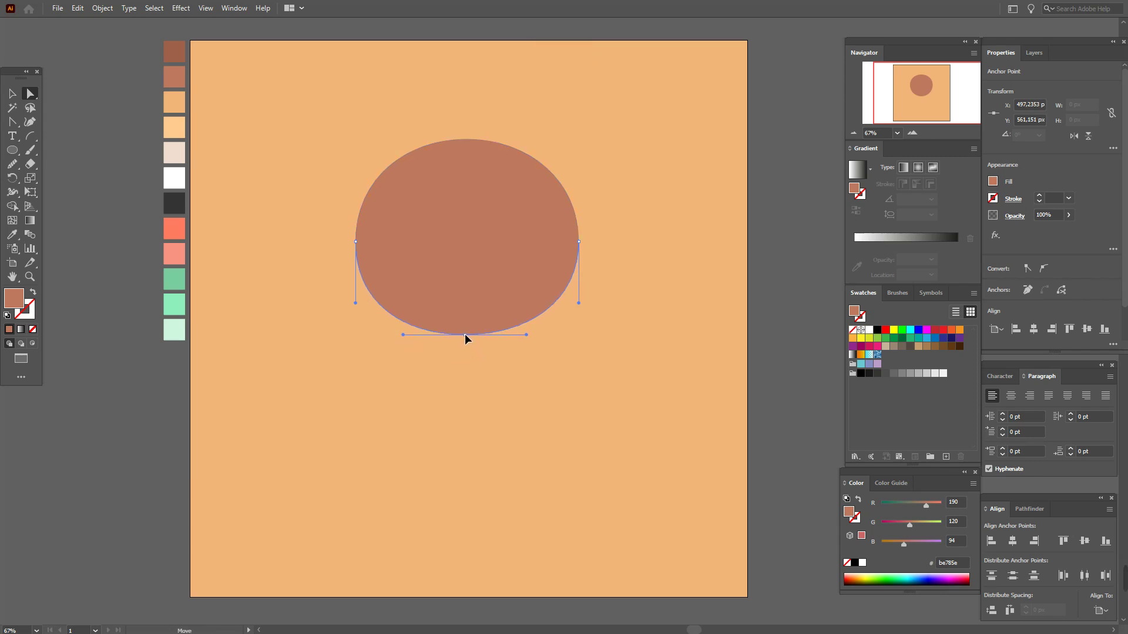
key("v")
left_click(52, 124)
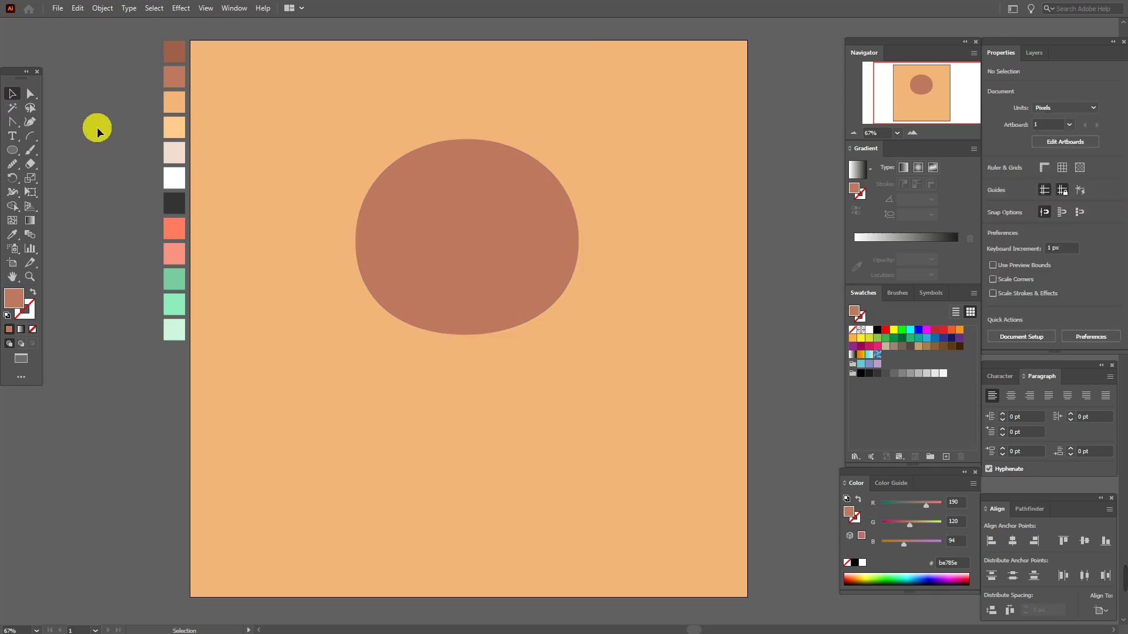
- Draw a dark brown 113 × 113 px circle at the head's upper-left edge as the first ear
left_click(12, 233)
left_click(173, 51)
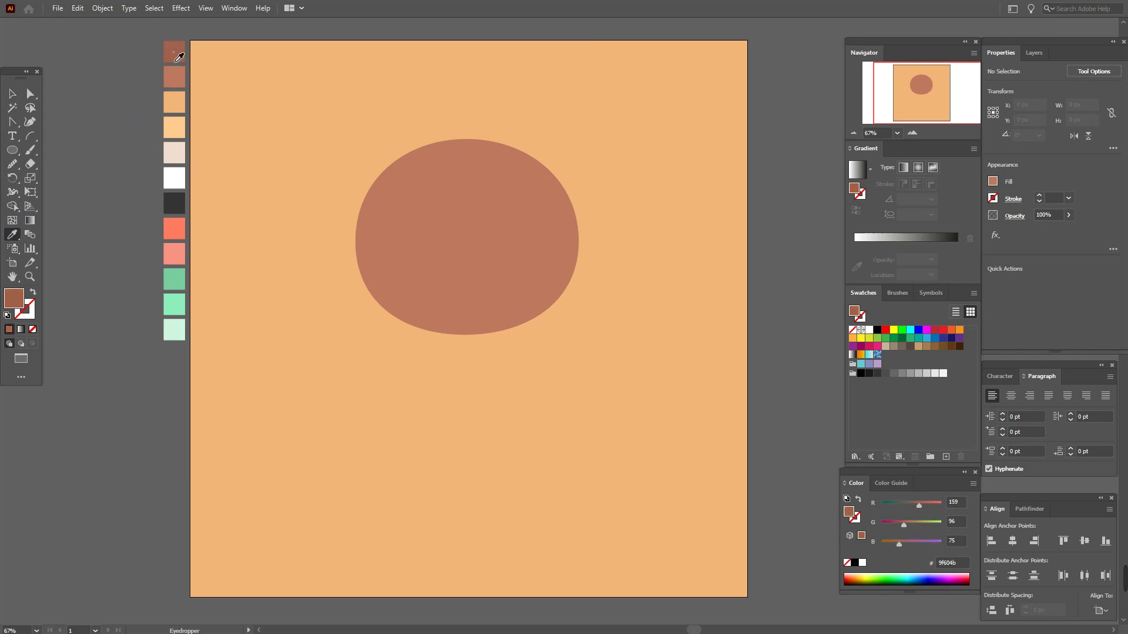
left_click(14, 152)
left_click(229, 166)
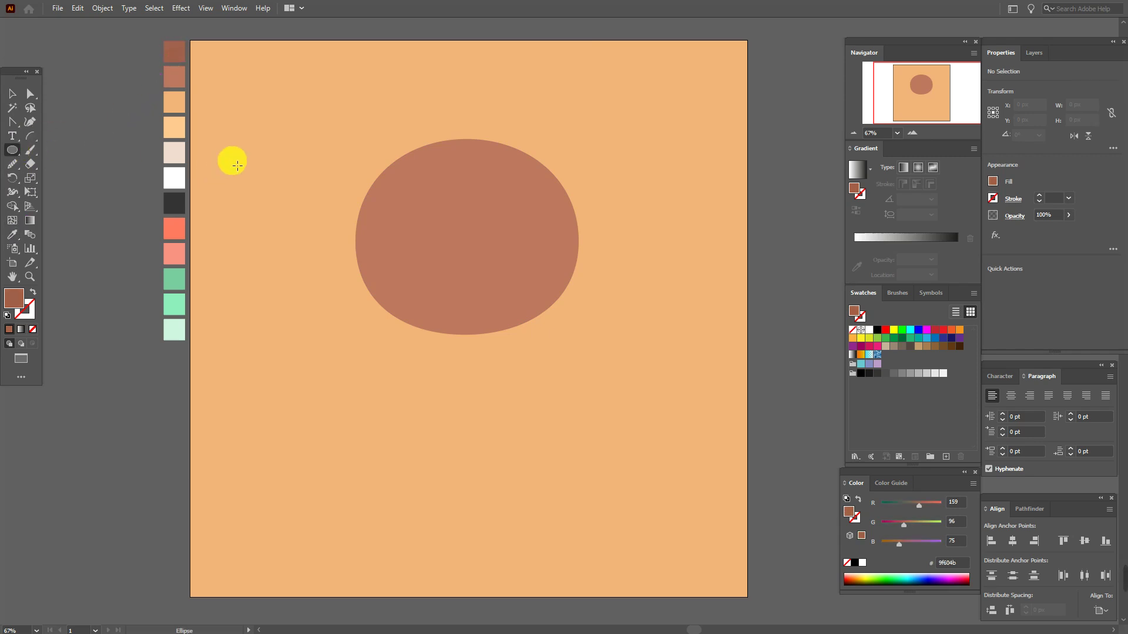
left_click(235, 165)
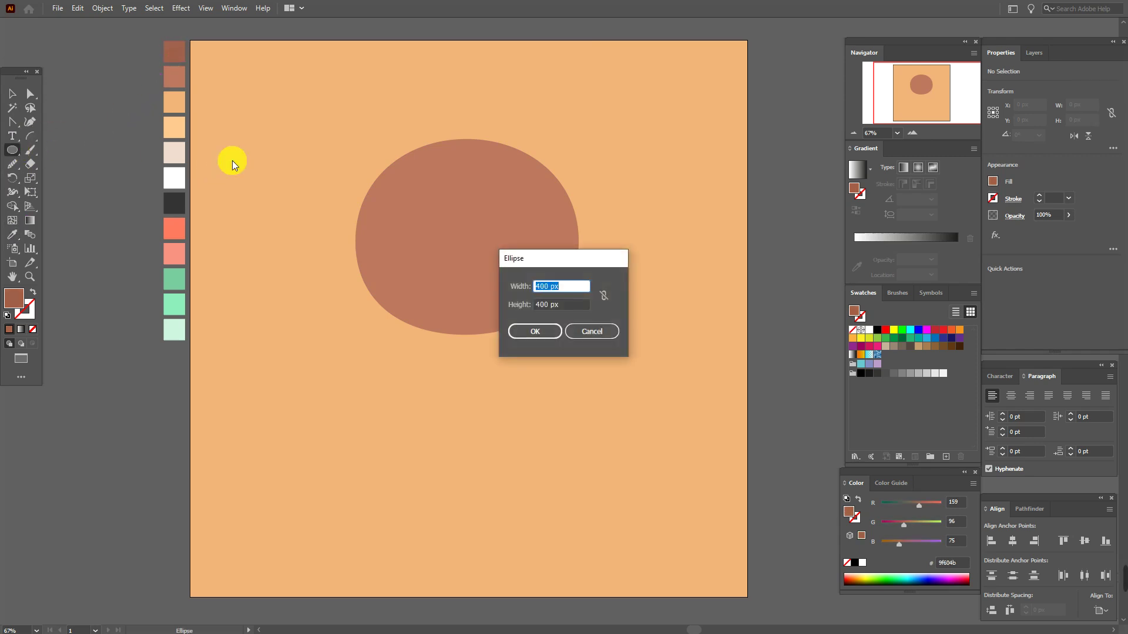
type("113")
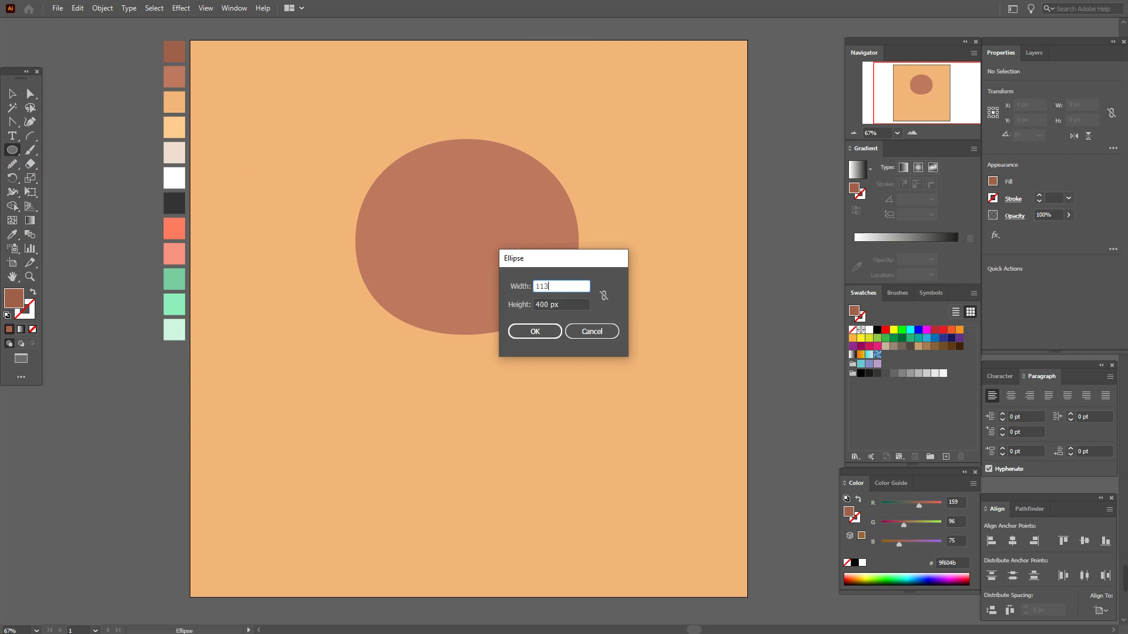
left_click_drag(576, 307, 516, 307)
type("113")
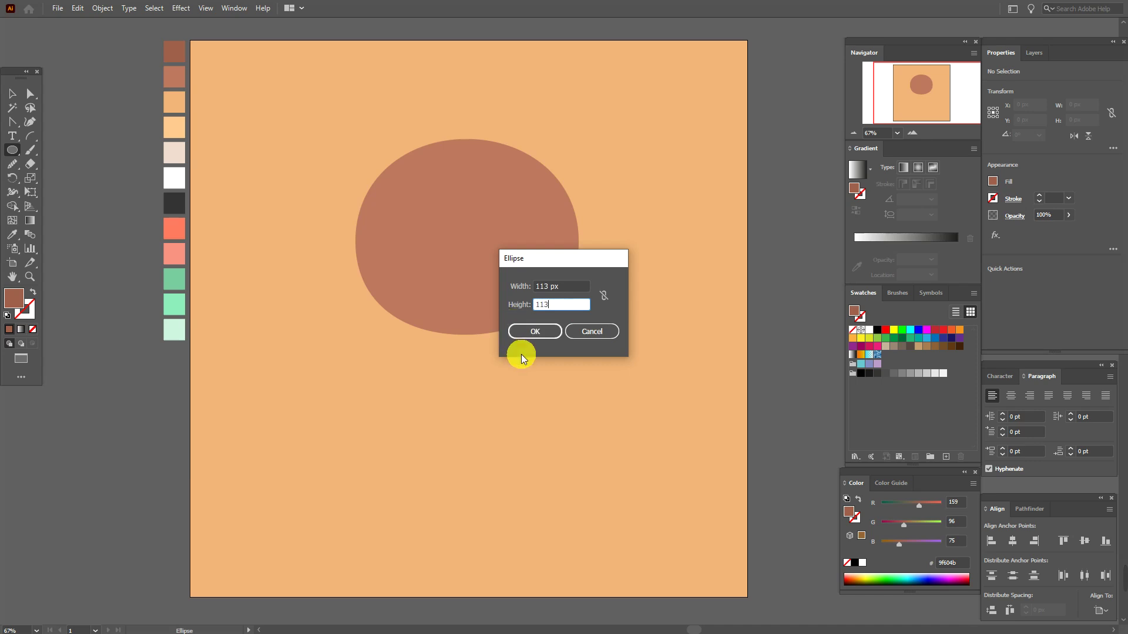
left_click(530, 336)
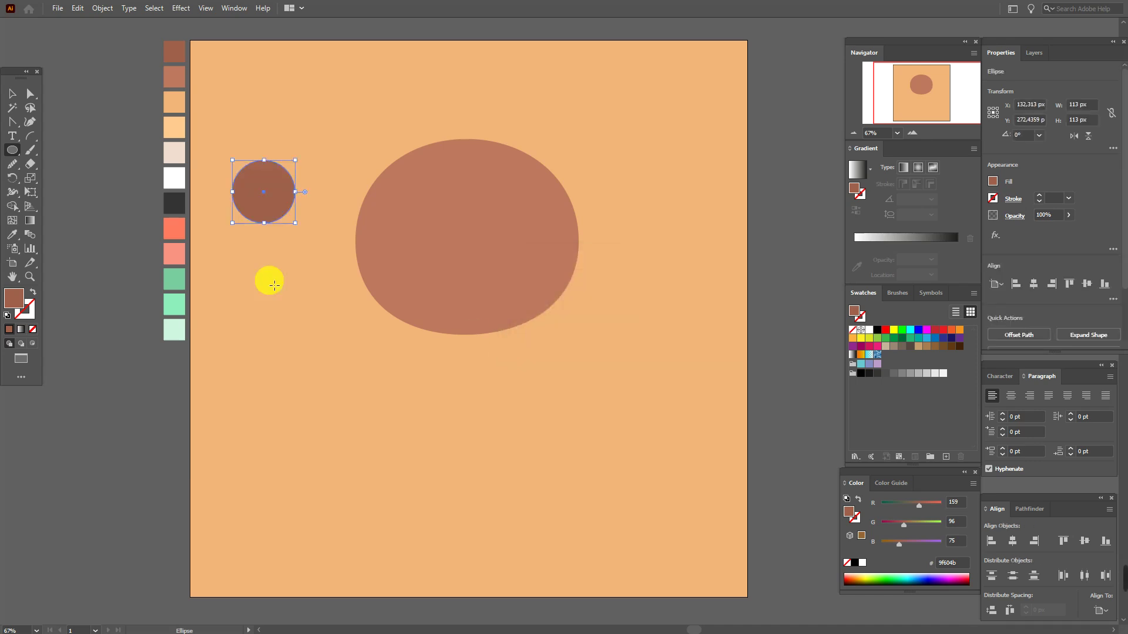
left_click(10, 96)
left_click_drag(387, 167, 378, 166)
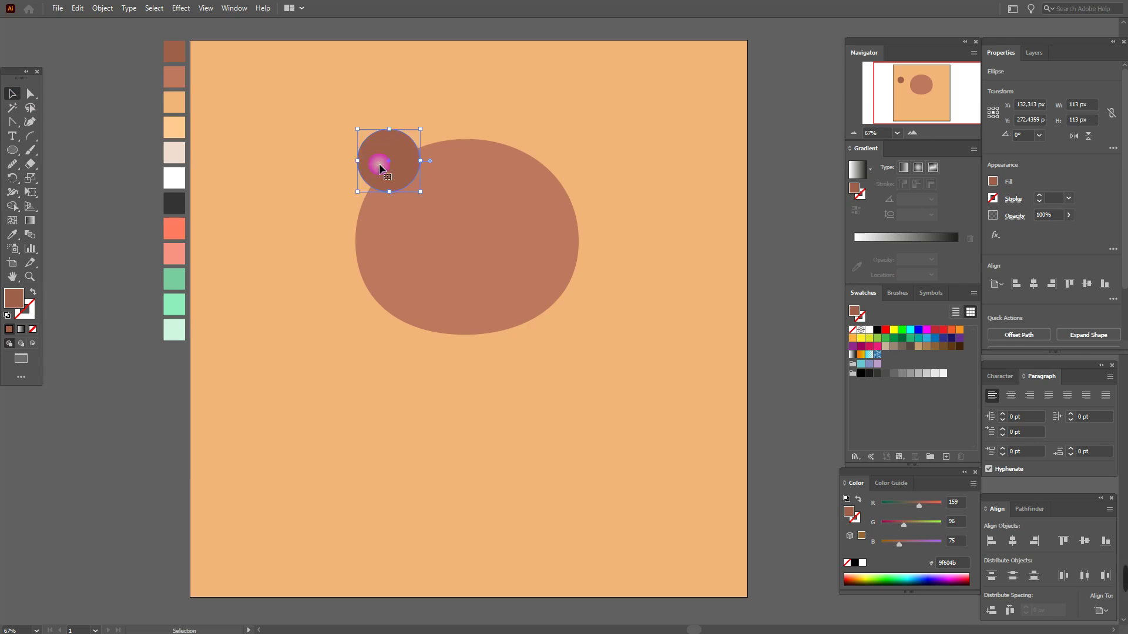
- Offset the ear path by -22 px to create a 69 px inner circle
left_click(104, 8)
mouse_move(167, 287)
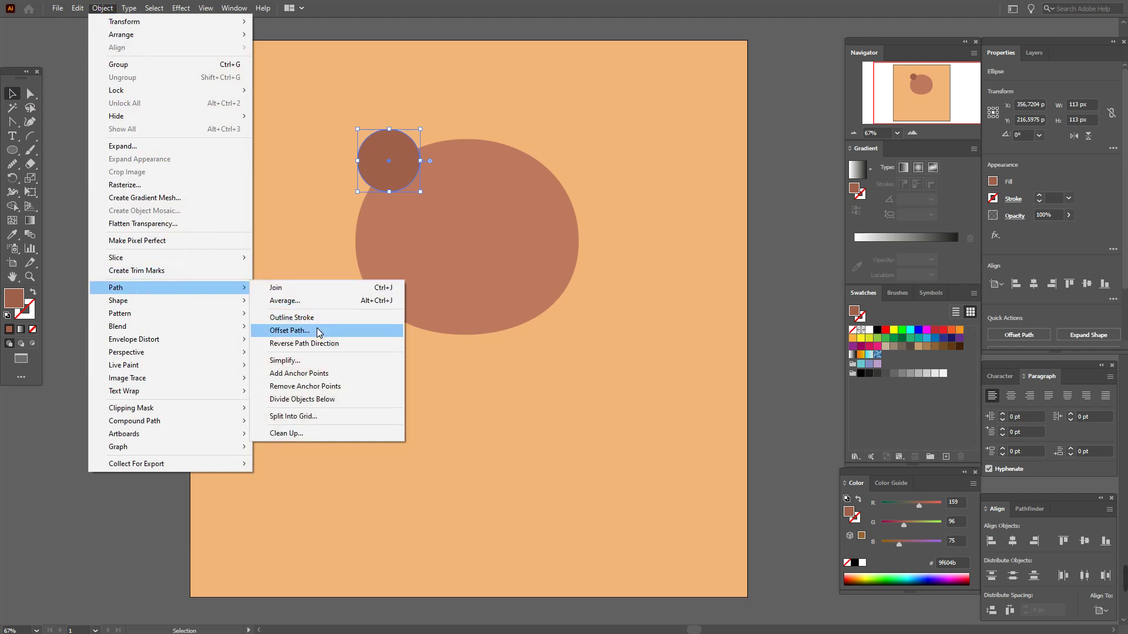
left_click(319, 330)
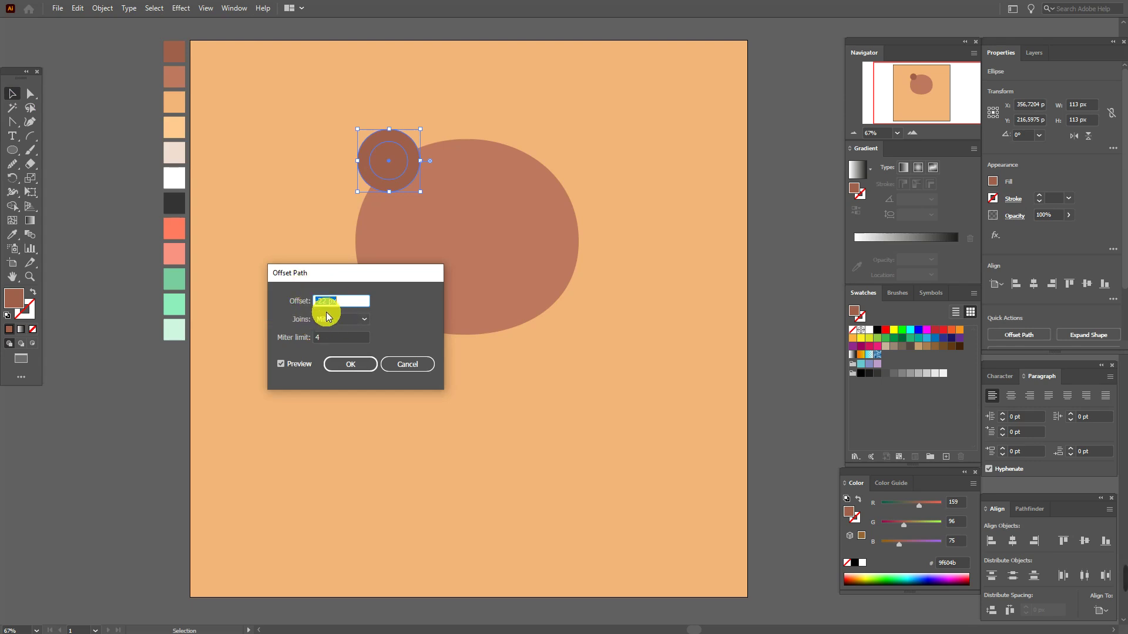
left_click(366, 369)
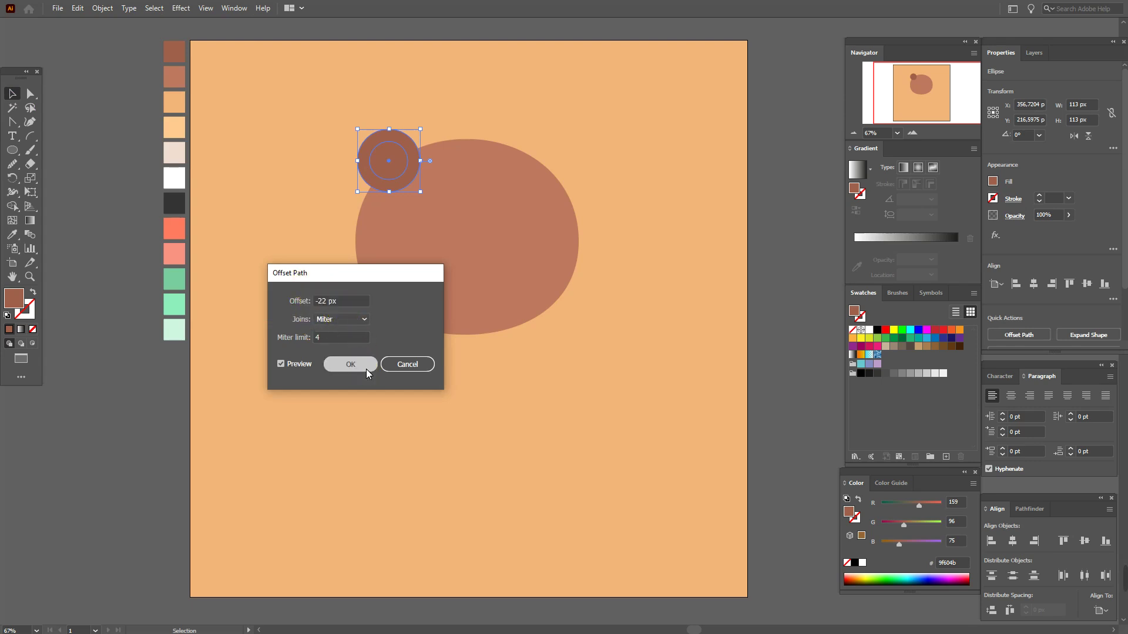
left_click(12, 235)
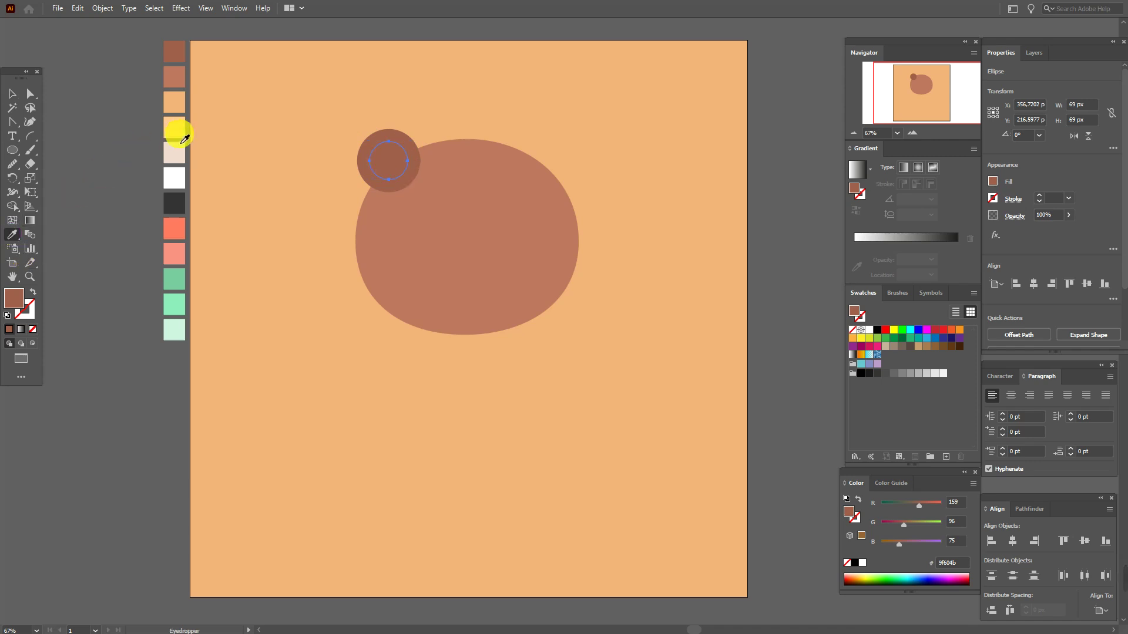
- Fill the inner ear circle peach and paste a copy in front enlarged to about 77 px
left_click(182, 137)
left_click(12, 94)
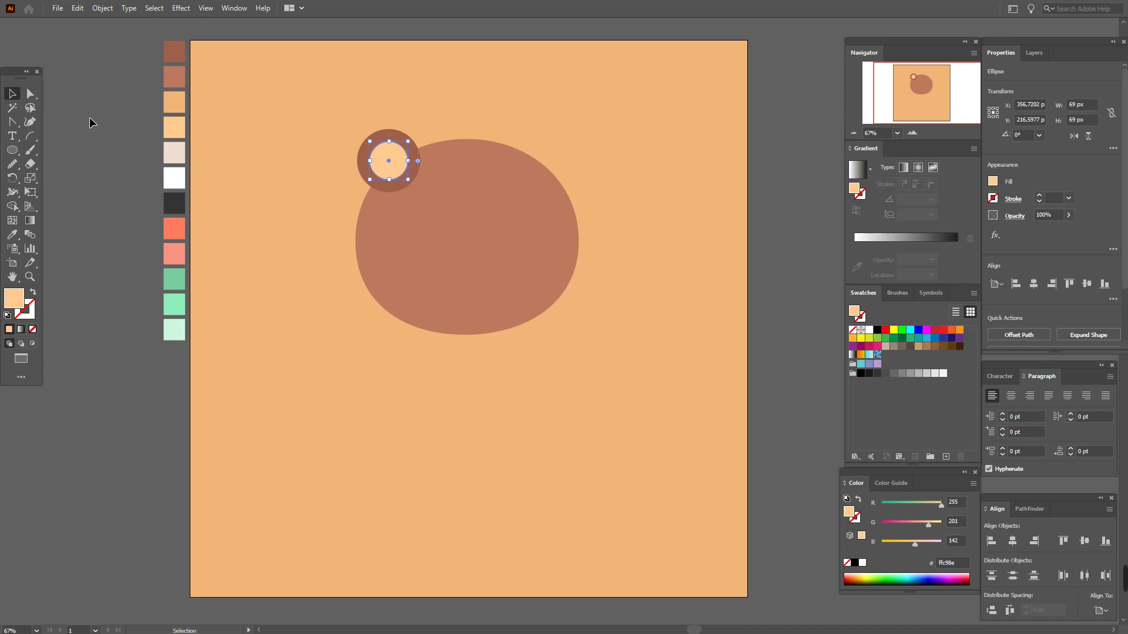
left_click(361, 172)
key("ctrl+c")
key("ctrl+f")
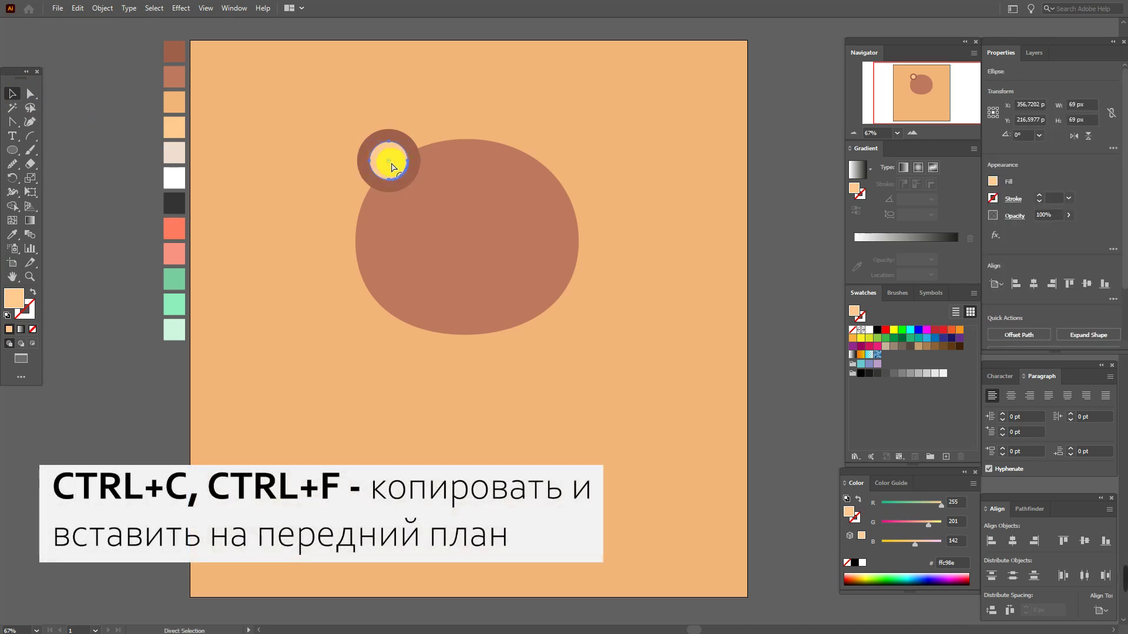
left_click_drag(392, 161, 397, 167)
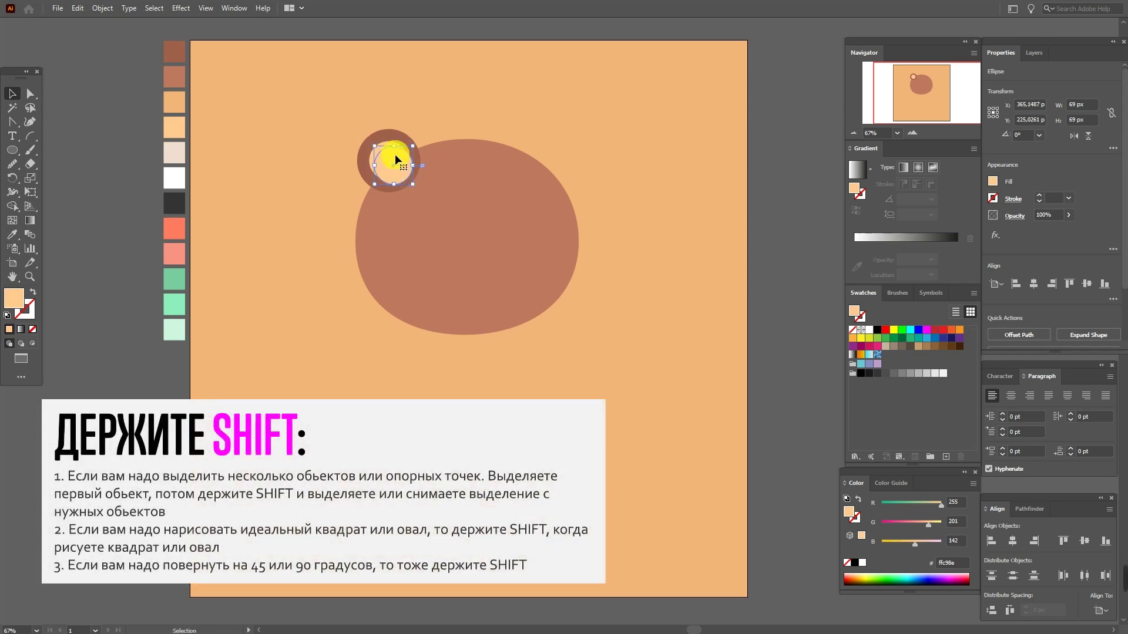
left_click_drag(379, 154, 370, 143)
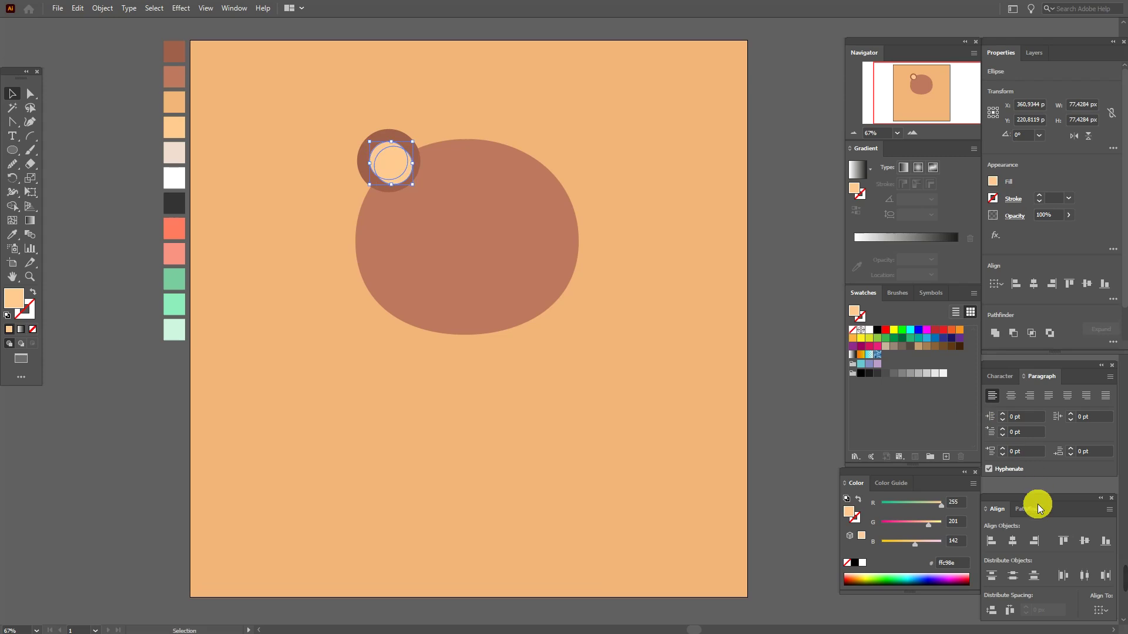
- Exclude the circles into an ear ring, ungroup, then shrink and refill the inner circle #ffc98e
left_click(1038, 511)
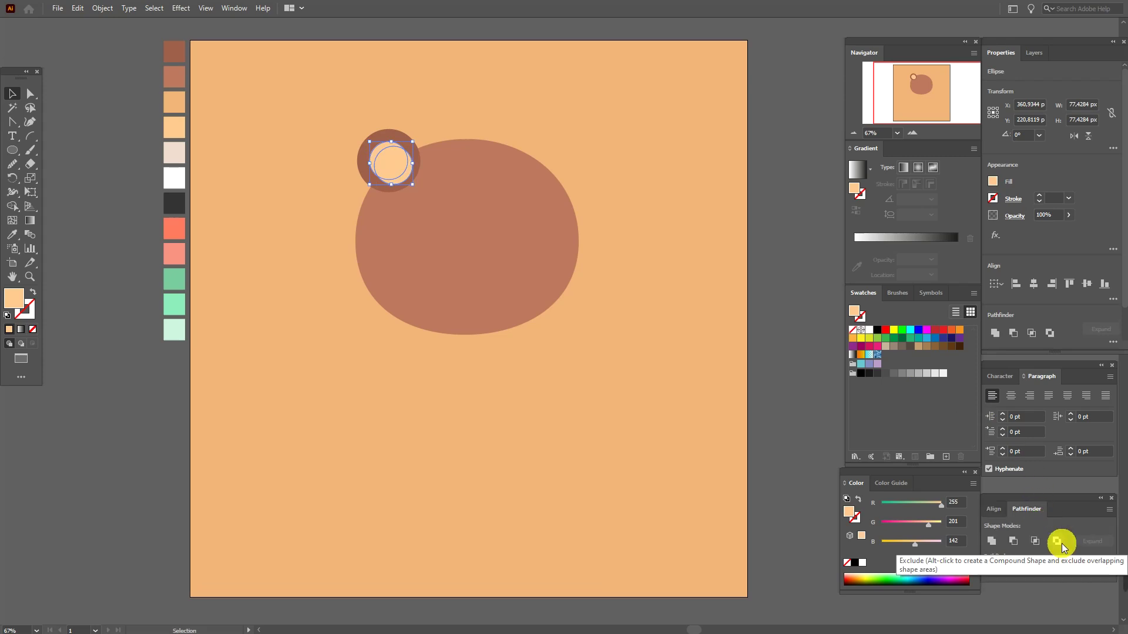
left_click(1062, 544)
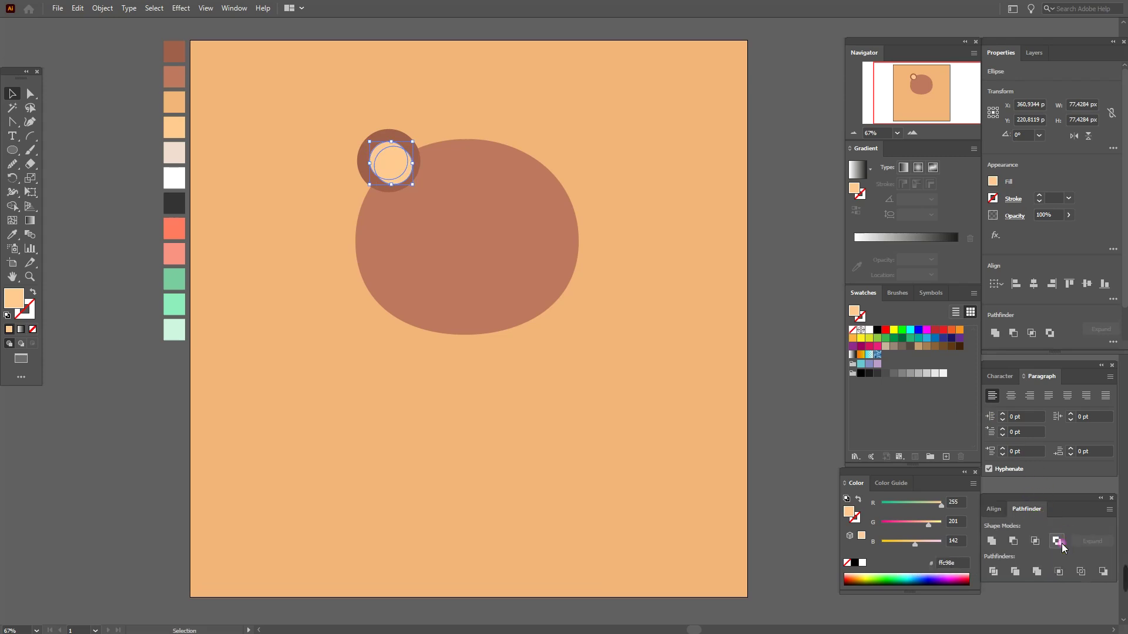
right_click(390, 168)
left_click(447, 265)
left_click_drag(370, 143, 383, 158)
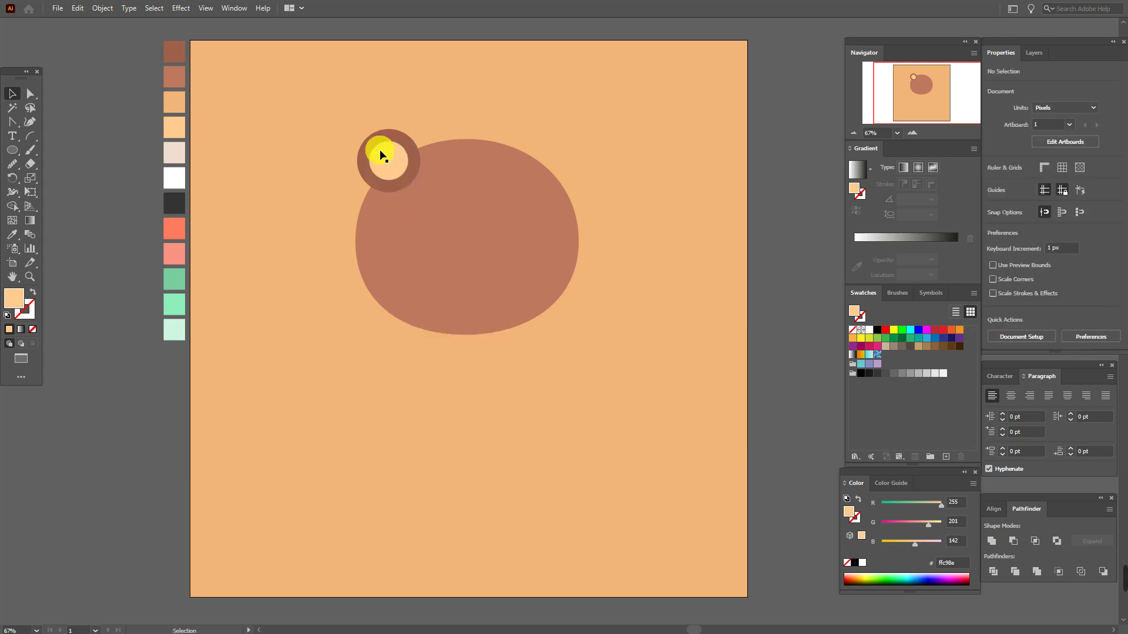
left_click(9, 235)
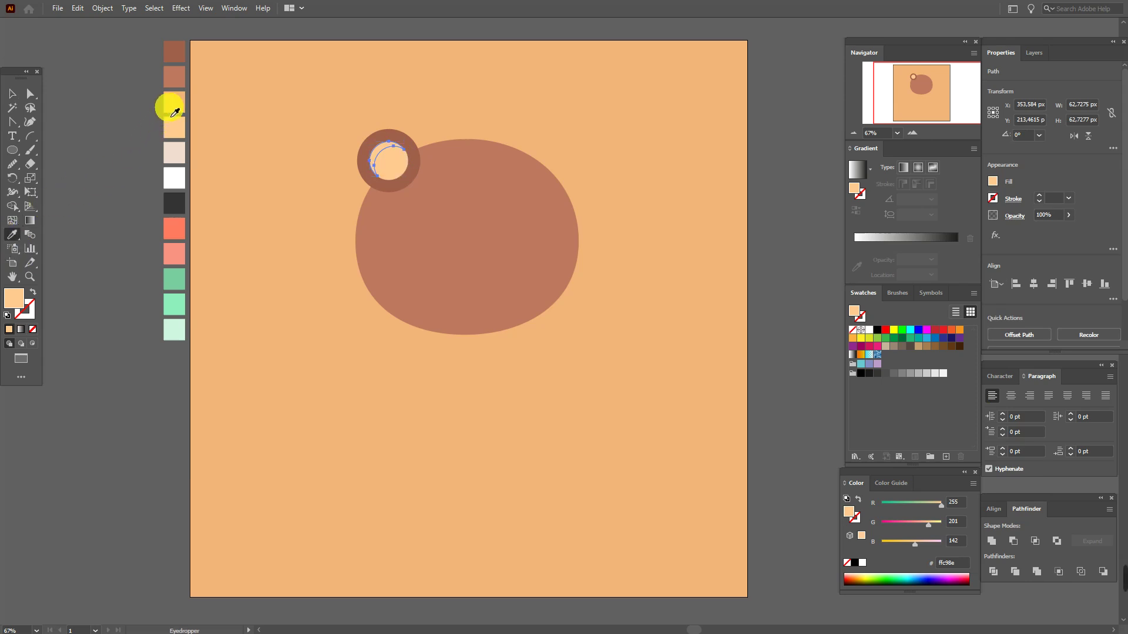
left_click(170, 108)
left_click(11, 94)
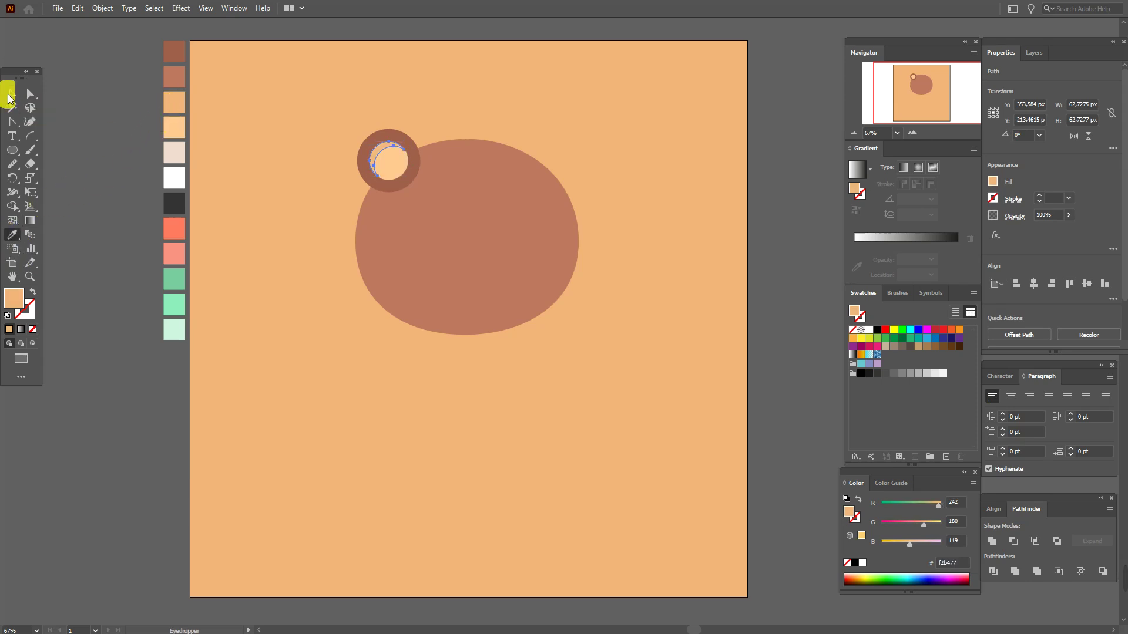
left_click(247, 164)
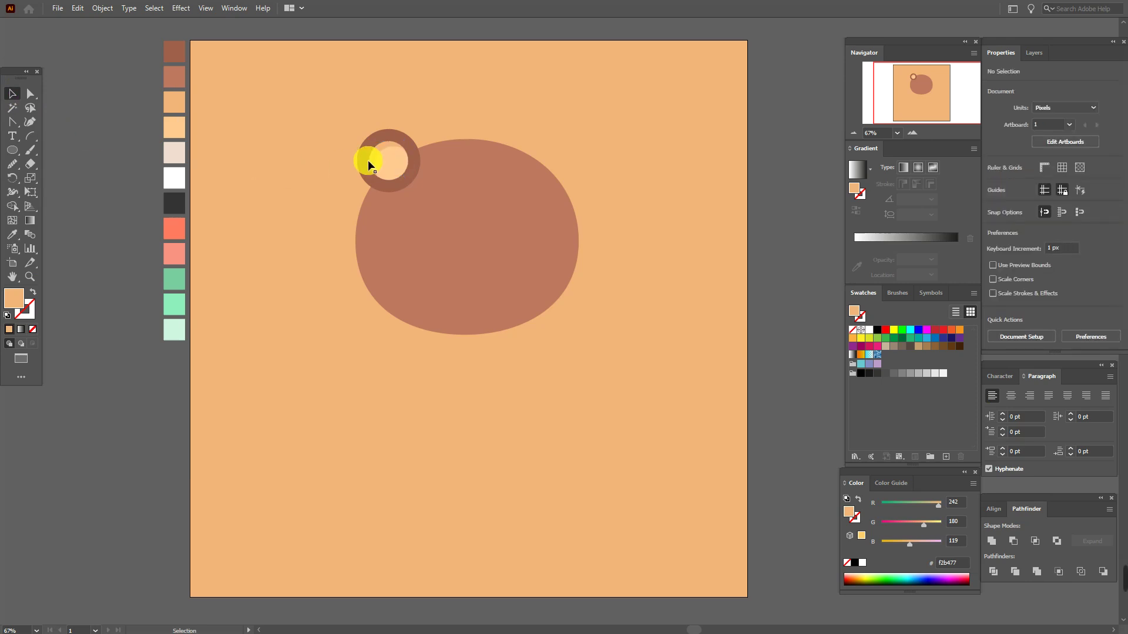
- Bring the head shape in front of the ear
left_click(441, 176)
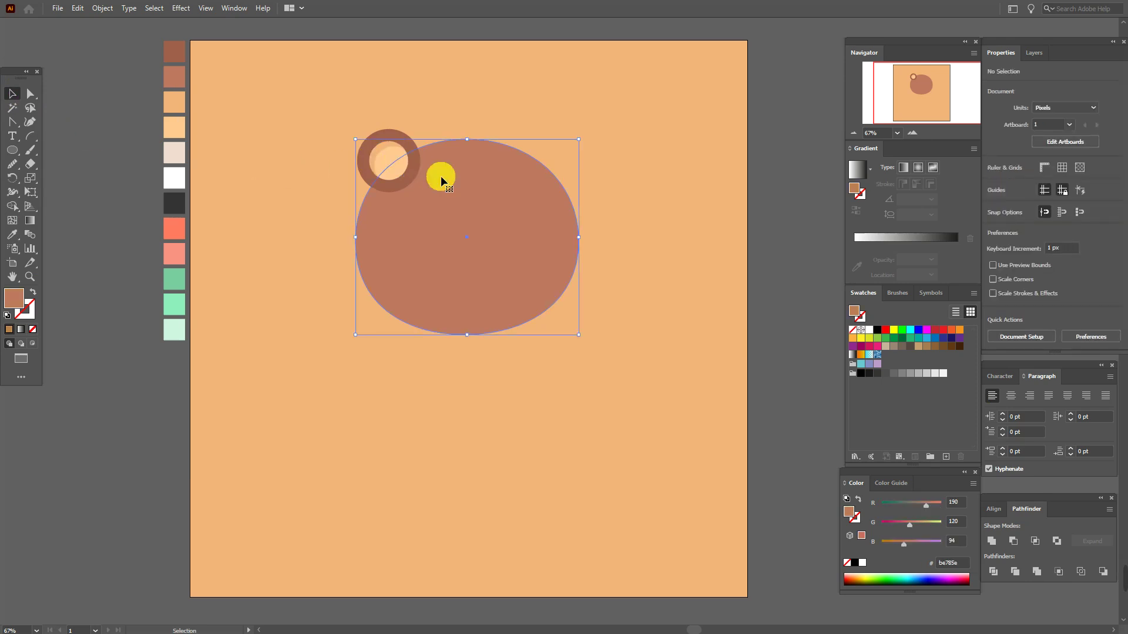
right_click(441, 175)
left_click(593, 390)
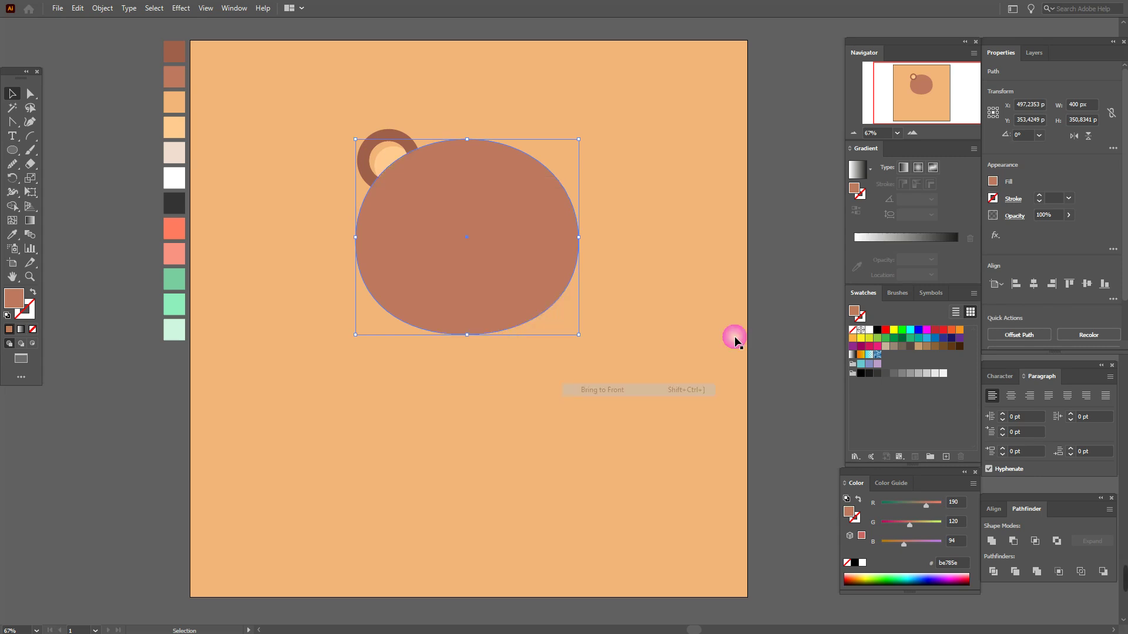
left_click(804, 277)
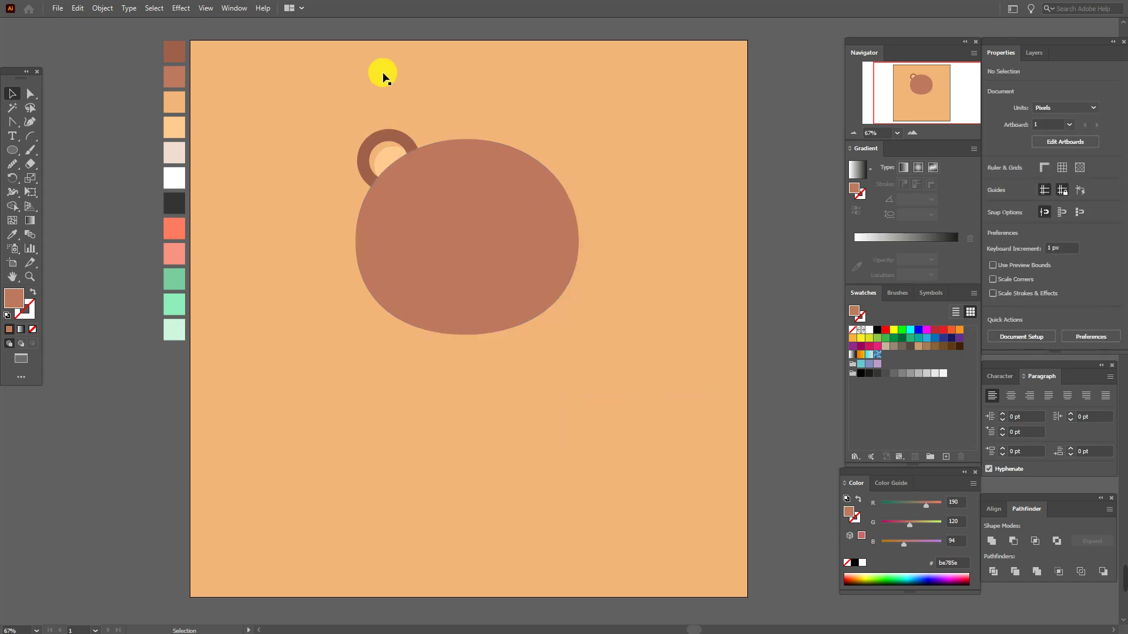
- Toggle the background rectangle in the Layers panel, then select just the ear parts
left_click(1029, 54)
left_click(1019, 72)
left_click(1020, 300)
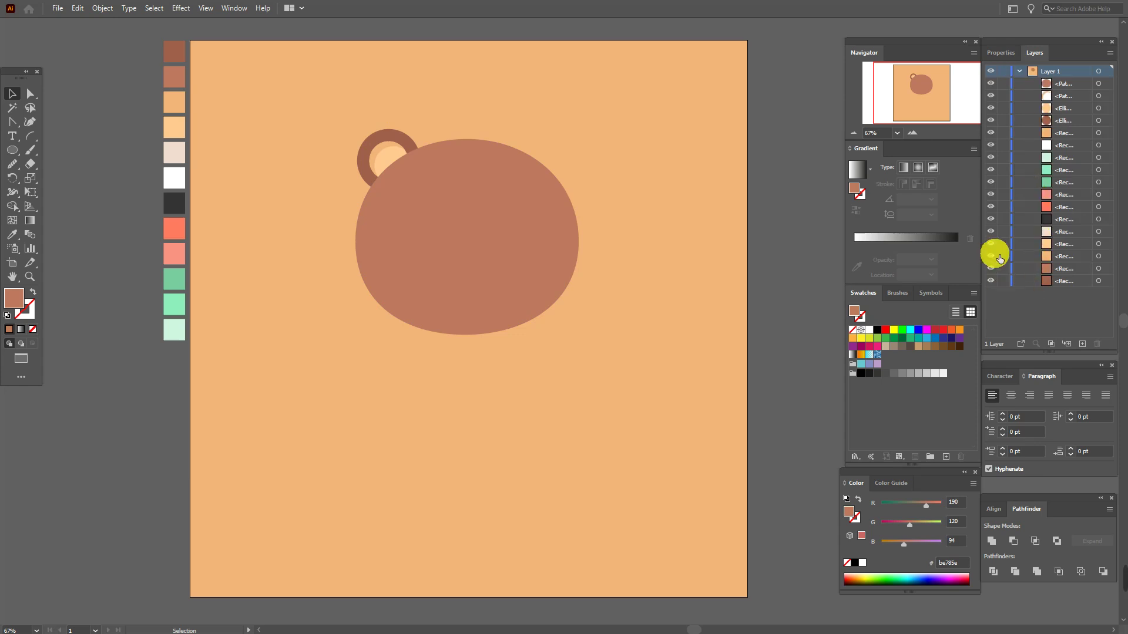
left_click(997, 135)
left_click(1011, 53)
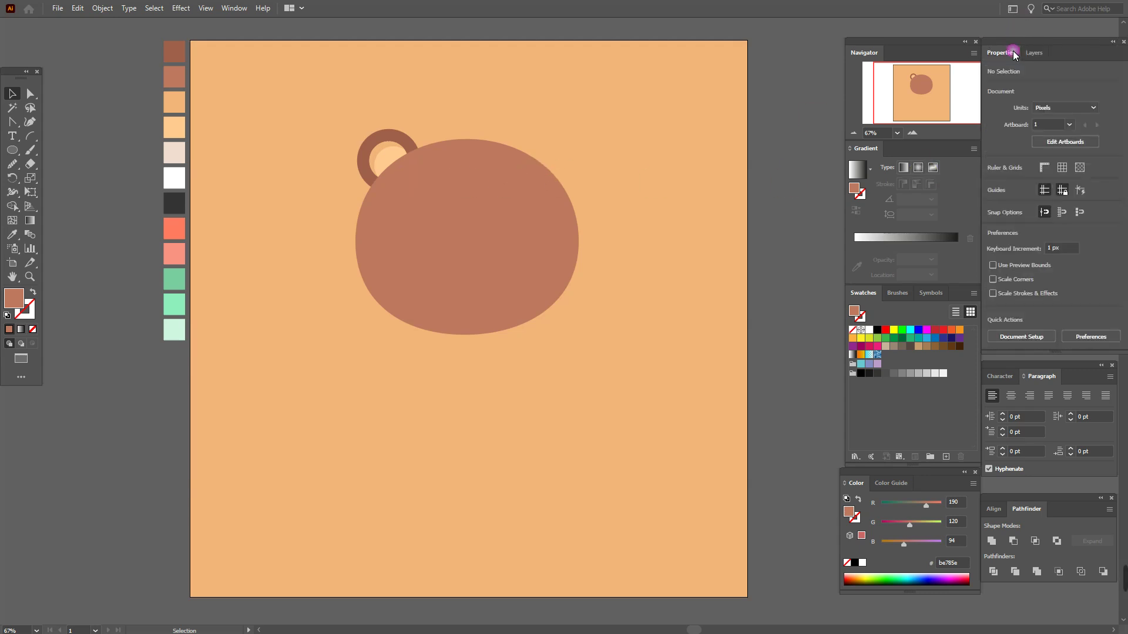
left_click(416, 182)
left_click(457, 186, "shift")
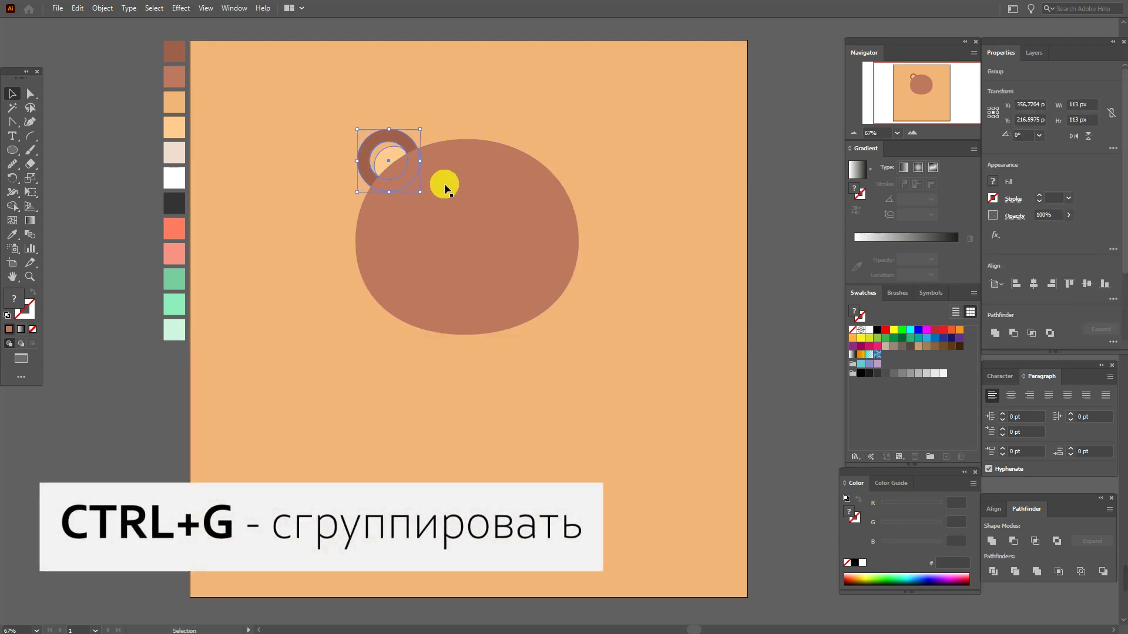
- Reflect a vertical copy of the ear and align it level on the head's right side
right_click(419, 156)
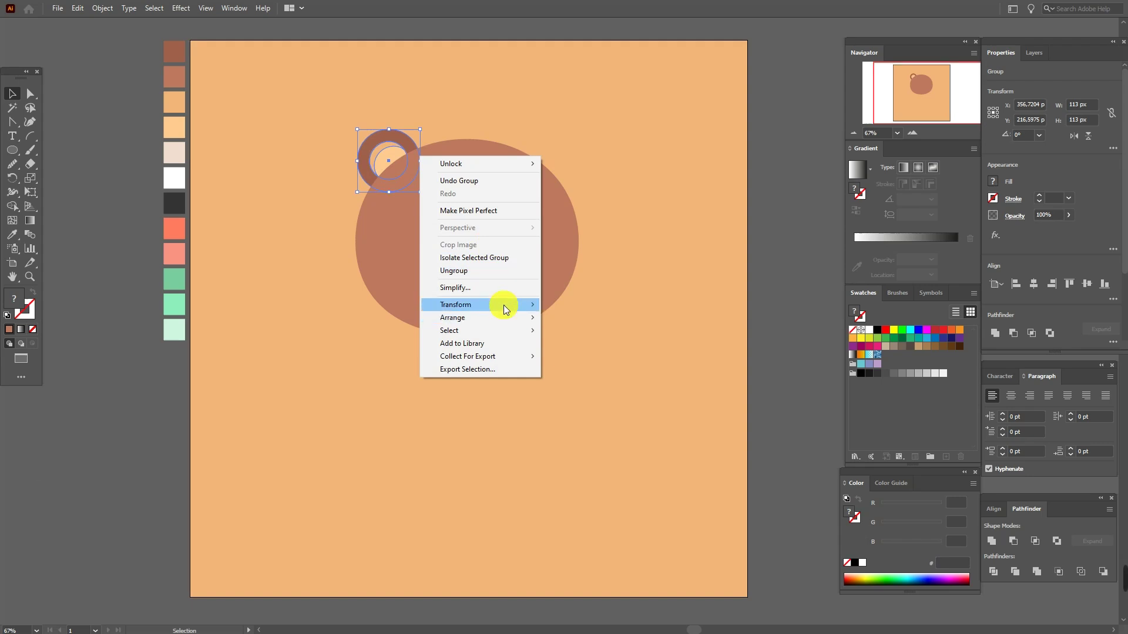
mouse_move(476, 305)
left_click(589, 343)
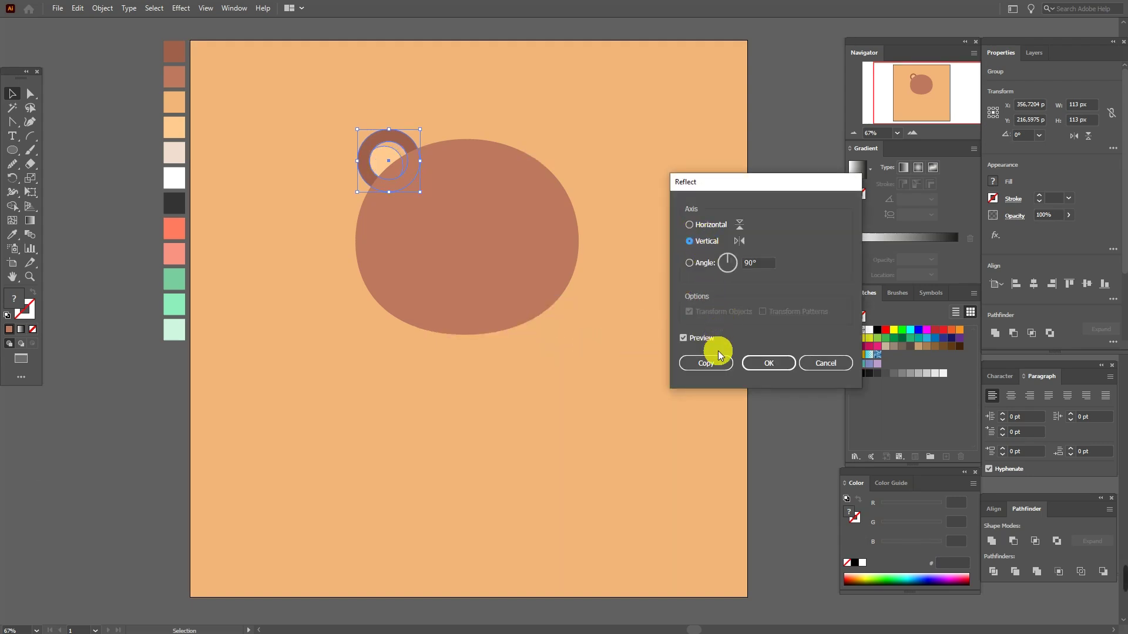
left_click(717, 363)
left_click_drag(389, 147, 541, 148)
left_click(404, 152, "shift")
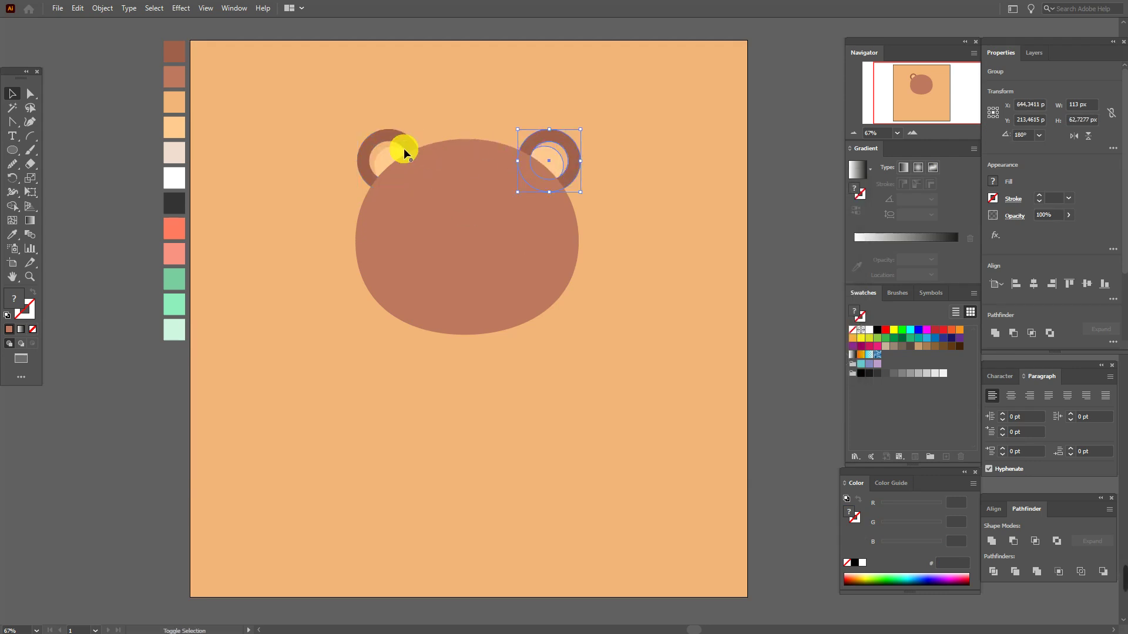
left_click(1001, 512)
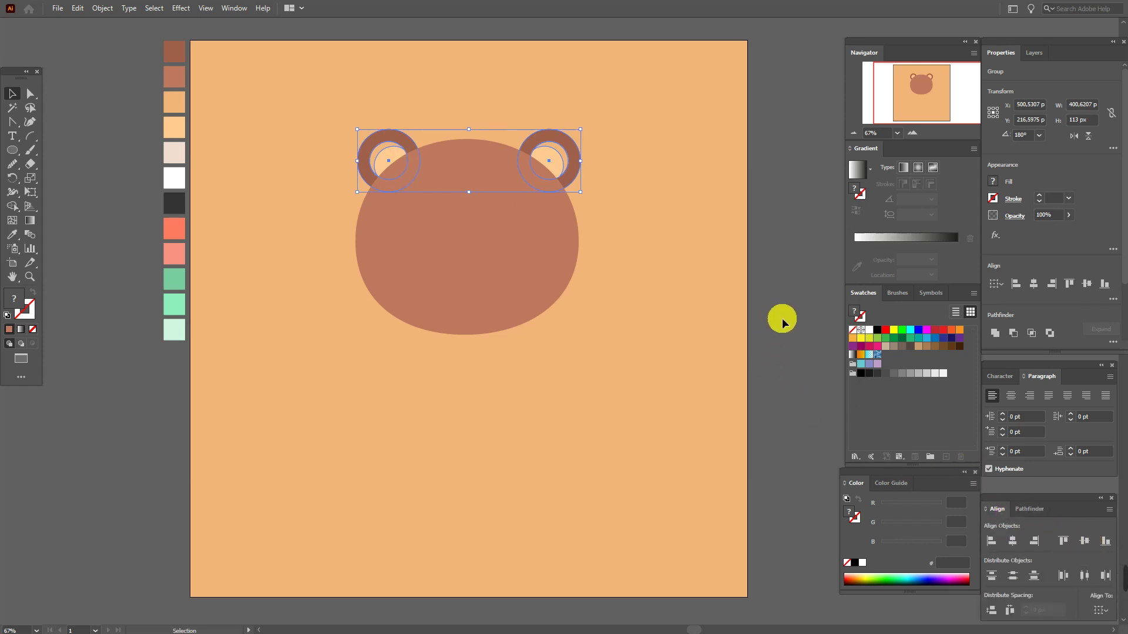
left_click(809, 333)
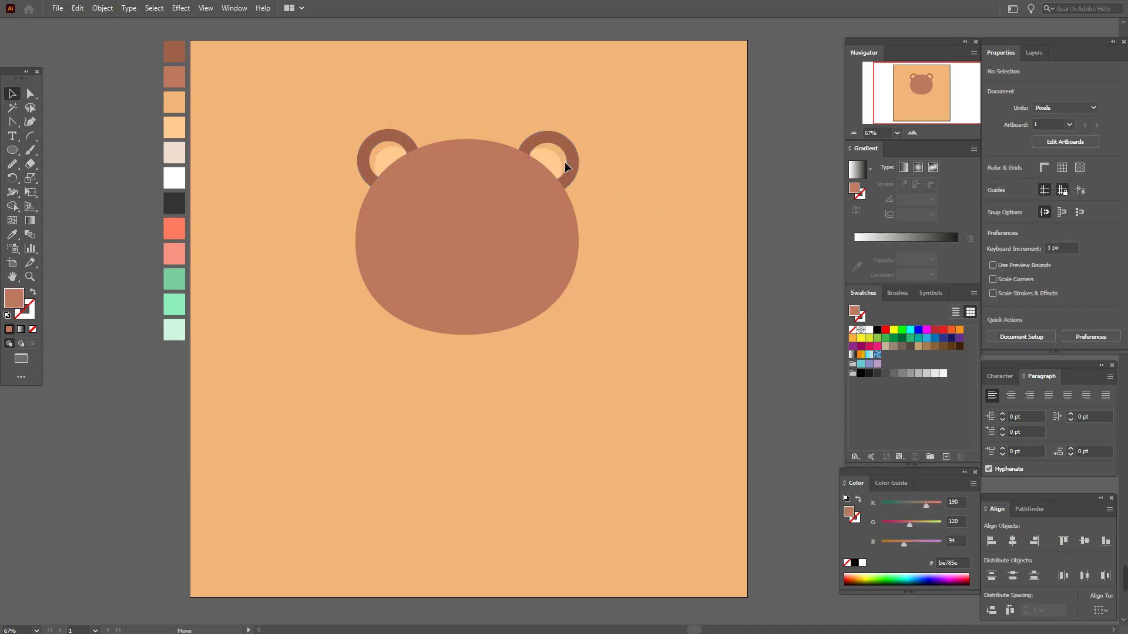
- Nudge the right ear into place and sample the dark brown swatch as fill
left_click_drag(564, 163, 563, 161)
left_click(565, 161)
left_click(783, 253)
left_click(12, 234)
left_click(176, 57)
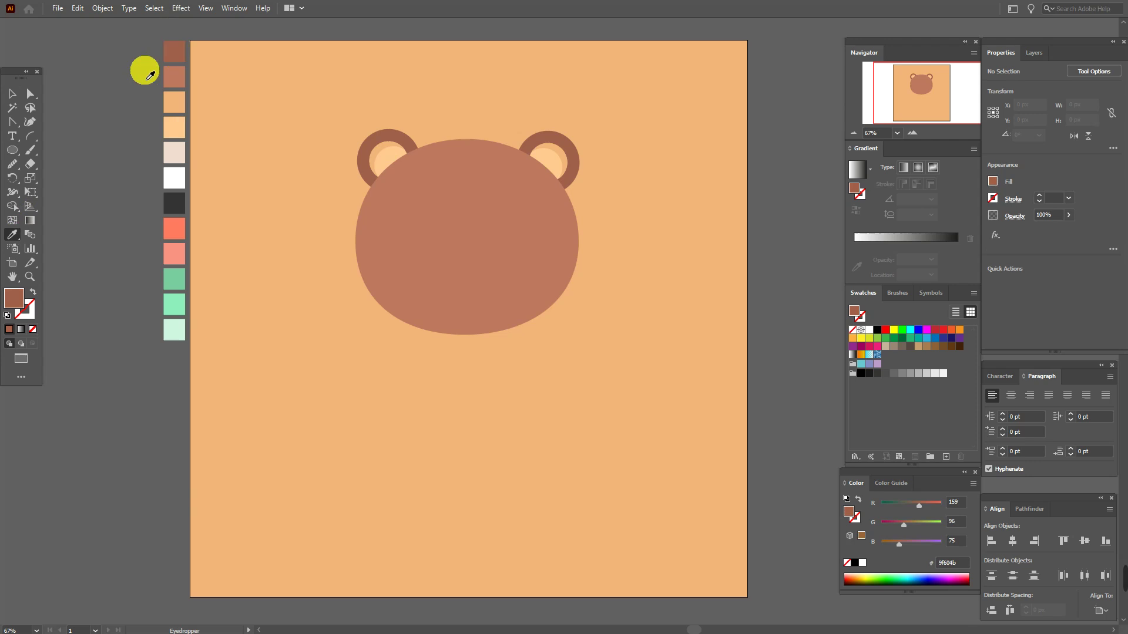
- Draw a 327 × 387 px ellipse and move it up under the head
left_click(18, 154)
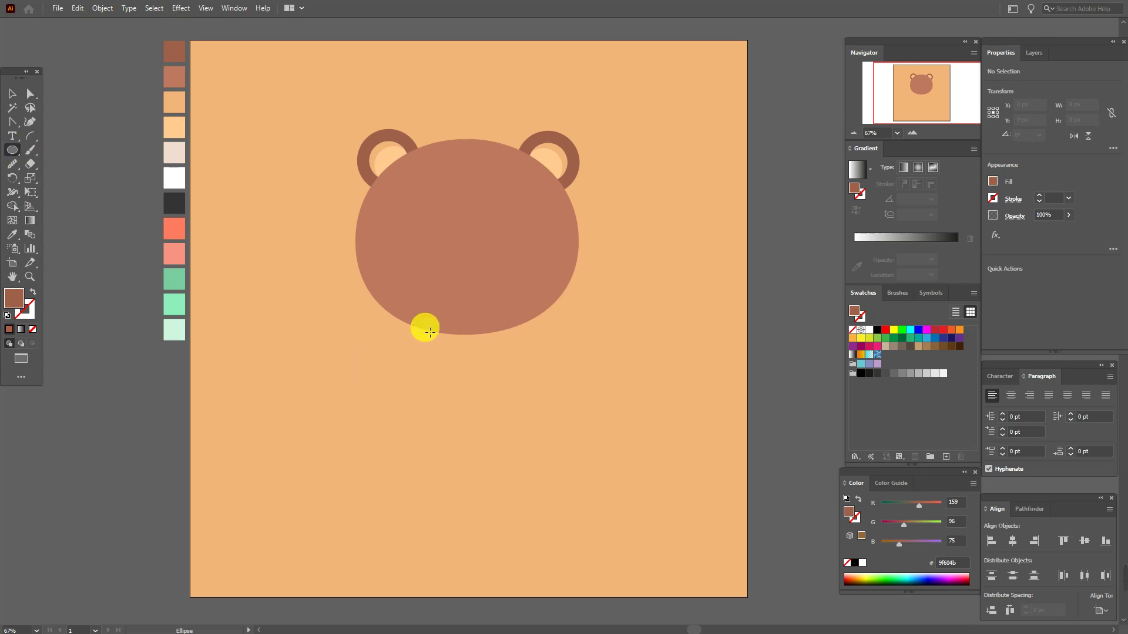
left_click(404, 385)
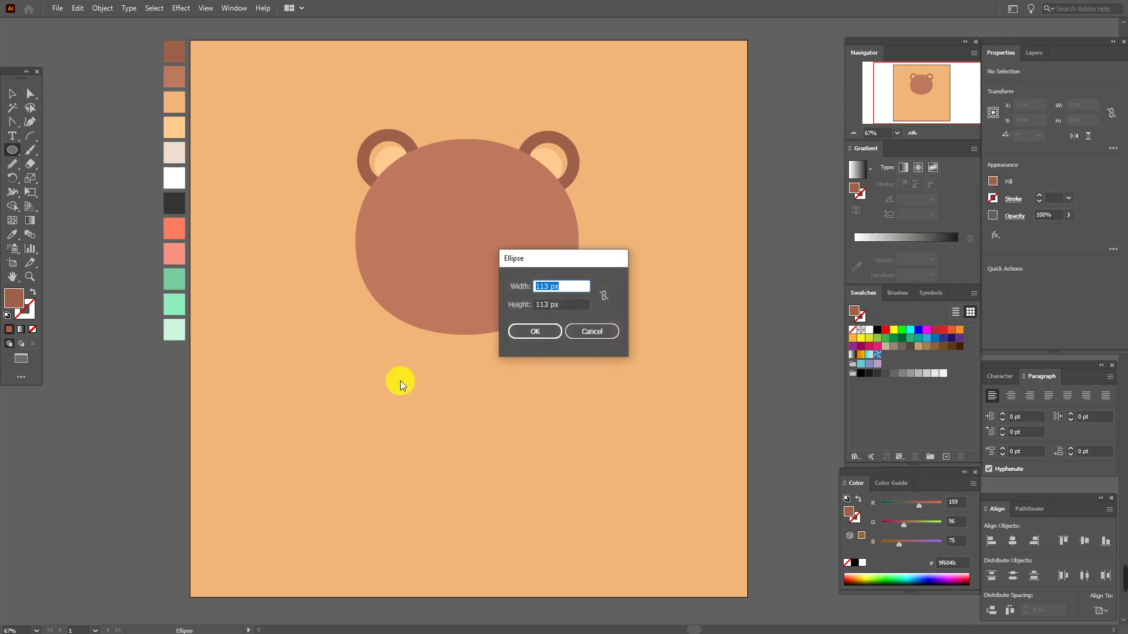
type("327")
key("Tab")
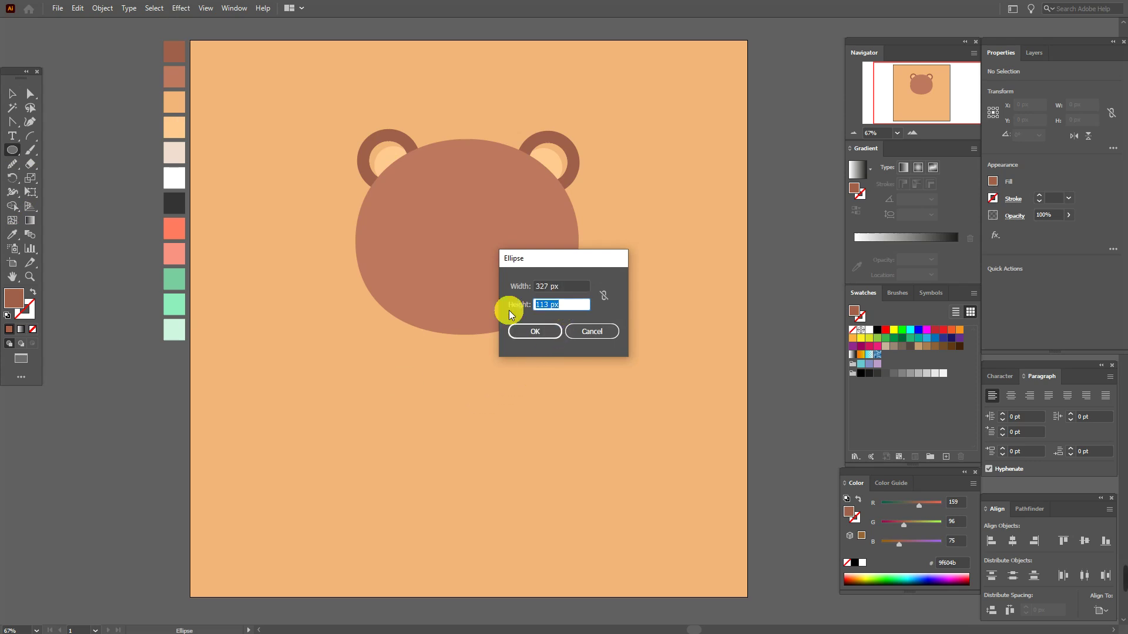
type("387")
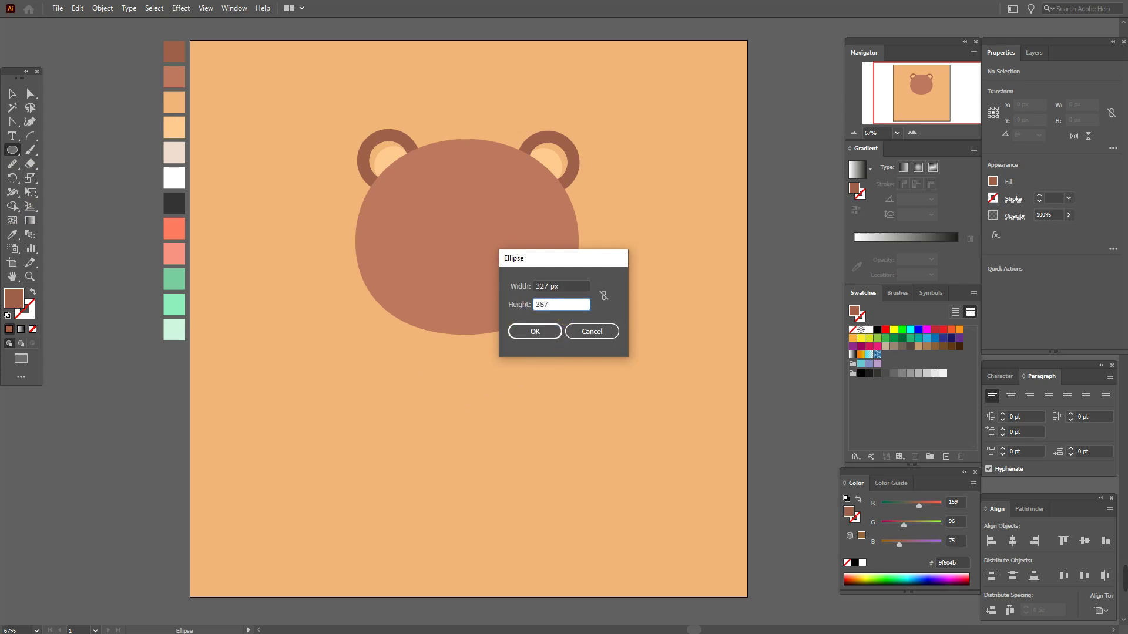
left_click(533, 335)
key("v")
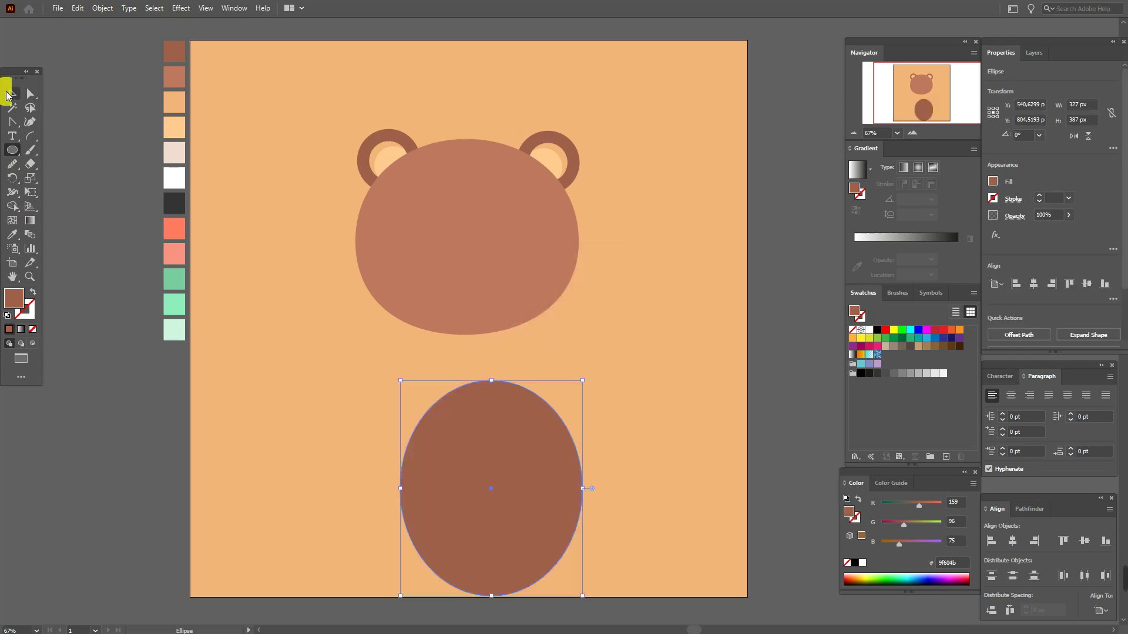
left_click_drag(504, 461, 495, 410)
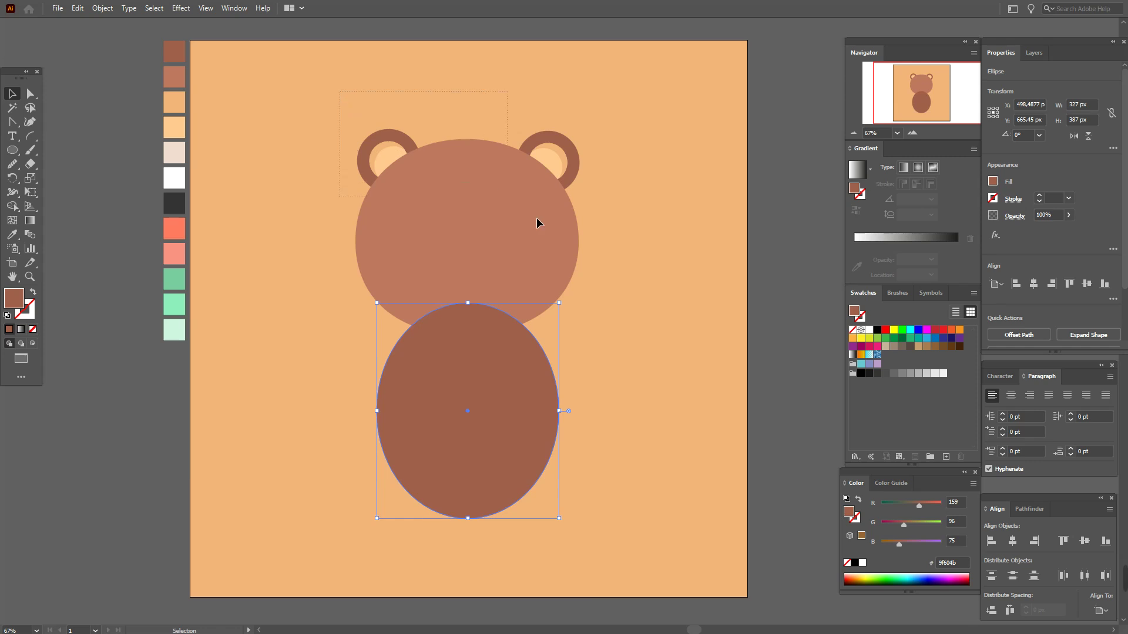
- Bring the head and both ears in front of the body ellipse
left_click_drag(587, 264, 587, 263)
right_click(560, 252)
mouse_move(608, 400)
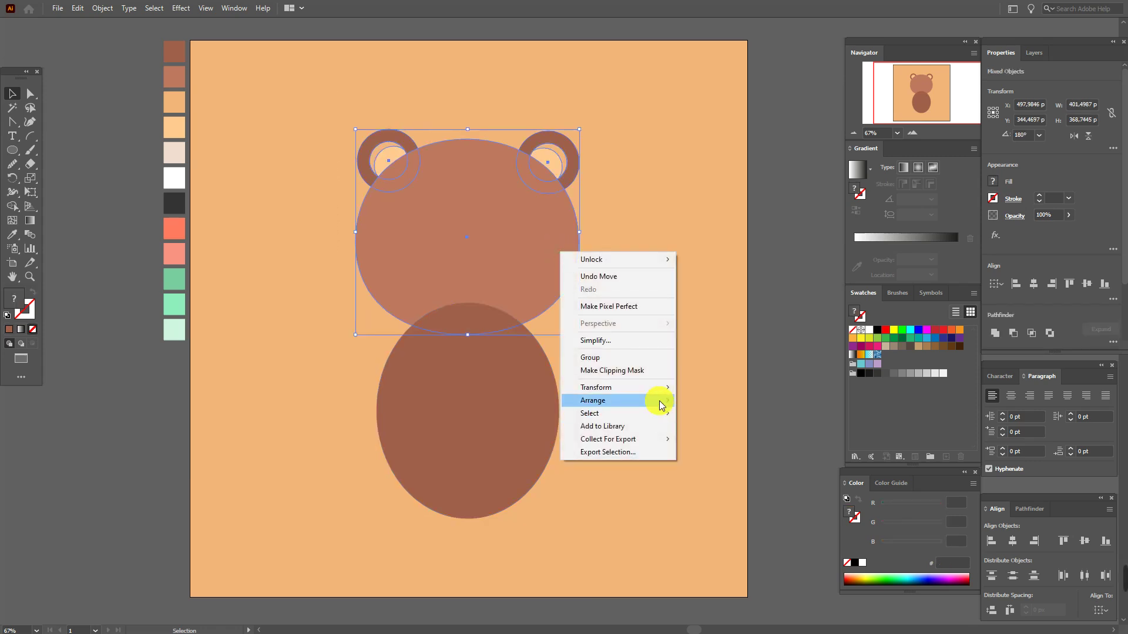
left_click(714, 400)
left_click(782, 390)
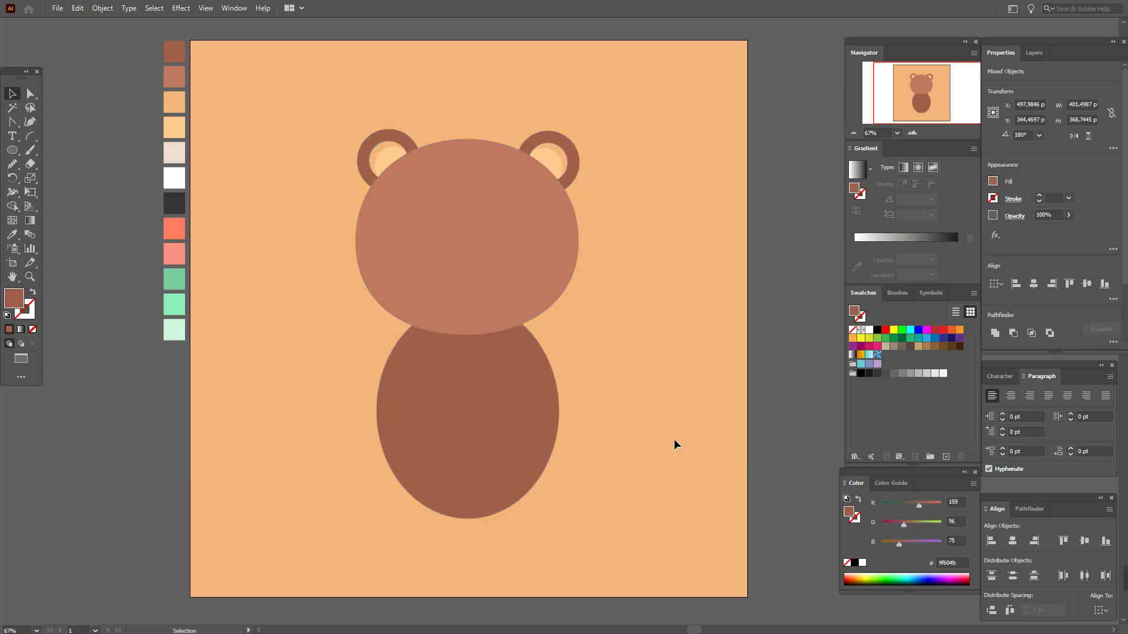
- Reposition the body ellipse slightly higher beneath the head
left_click_drag(532, 462, 531, 434)
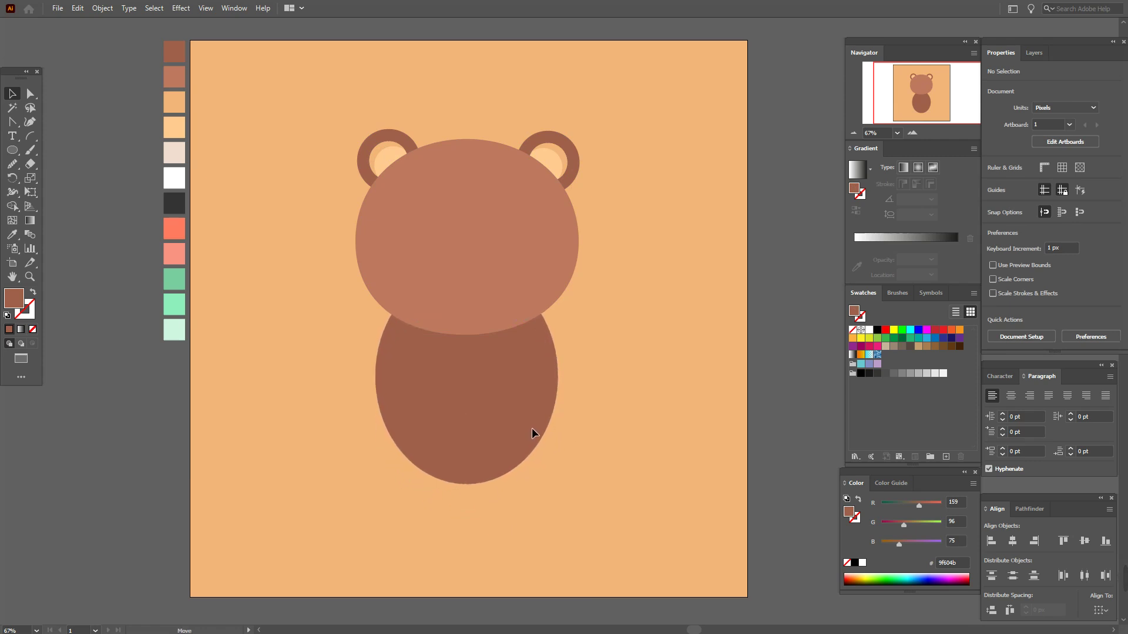
left_click_drag(533, 434, 485, 425)
left_click(724, 391)
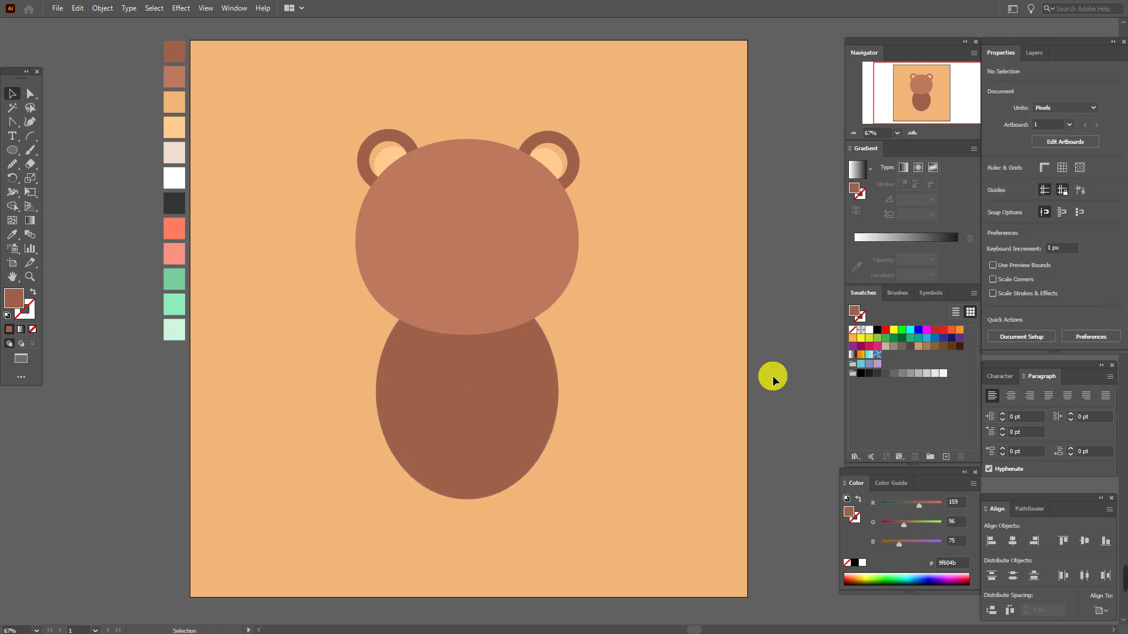
left_click(11, 235)
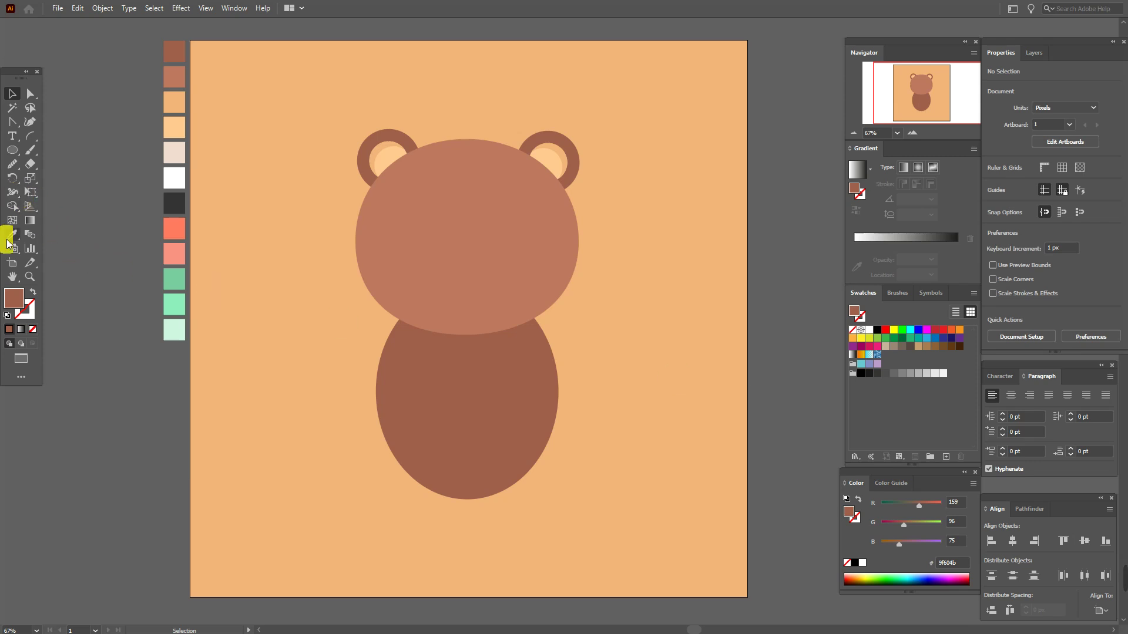
- Draw a 127 × 248 px medium brown arm ellipse left of the bear
left_click(171, 79)
left_click(14, 152)
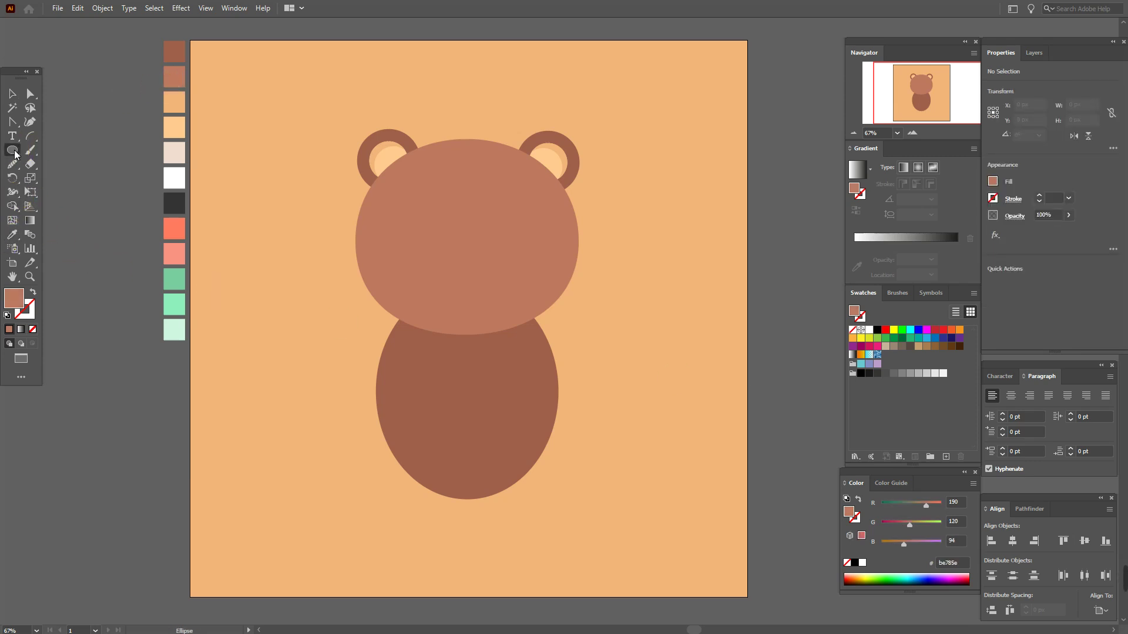
left_click(69, 178)
left_click(250, 228)
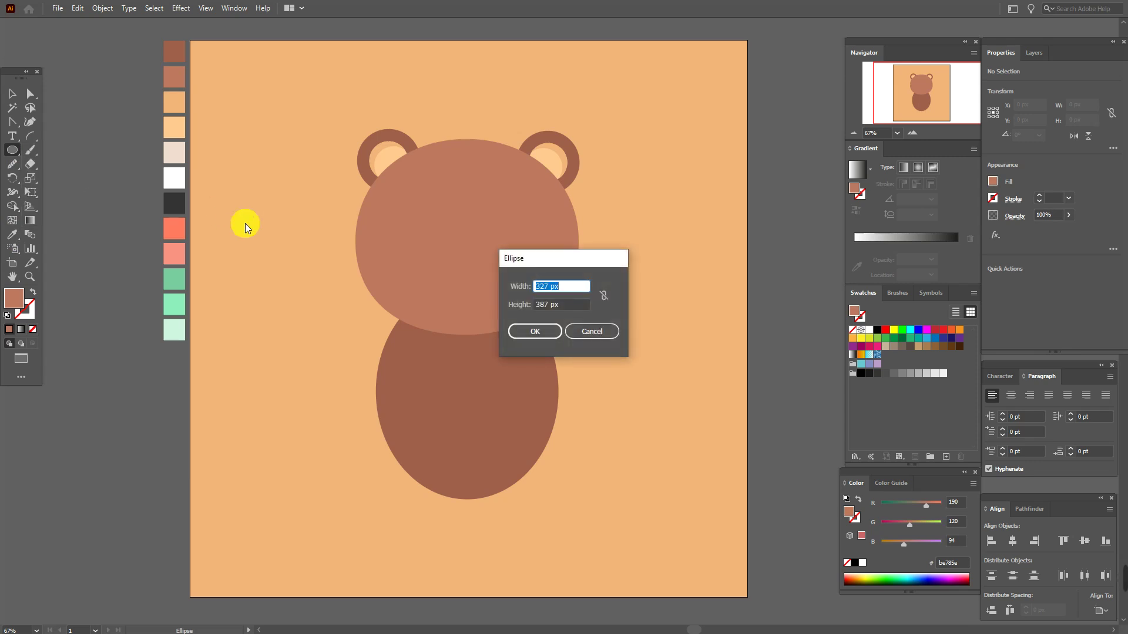
left_click(564, 305)
type("248")
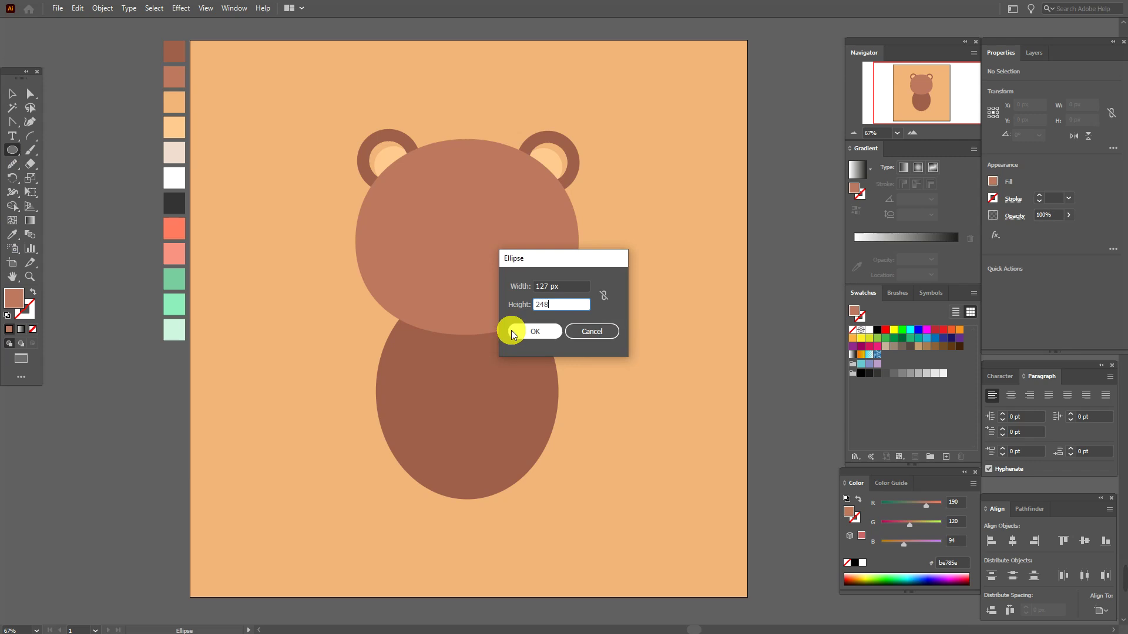
left_click(512, 329)
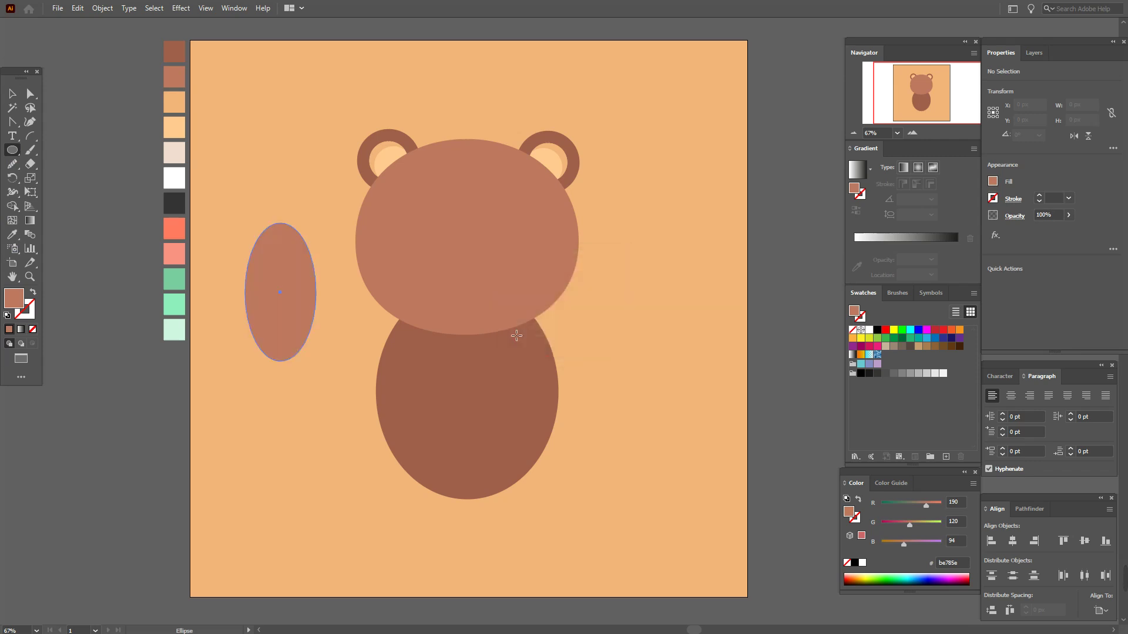
left_click(12, 94)
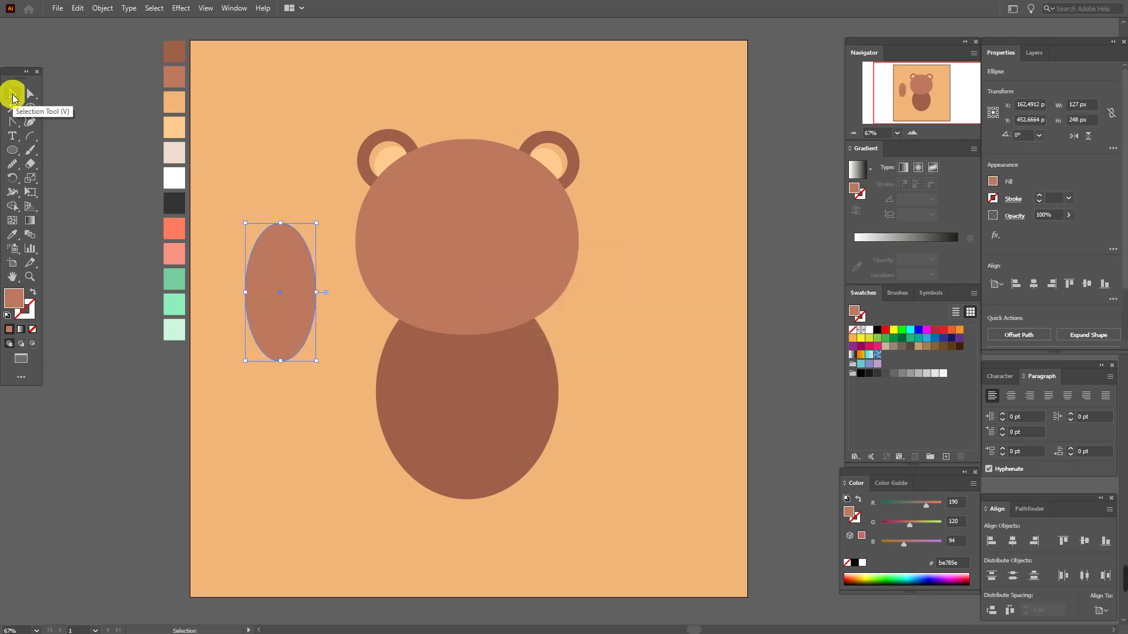
left_click(59, 242)
- Add a small light peach paw pad oval, centred horizontally near the arm's bottom
left_click(12, 234)
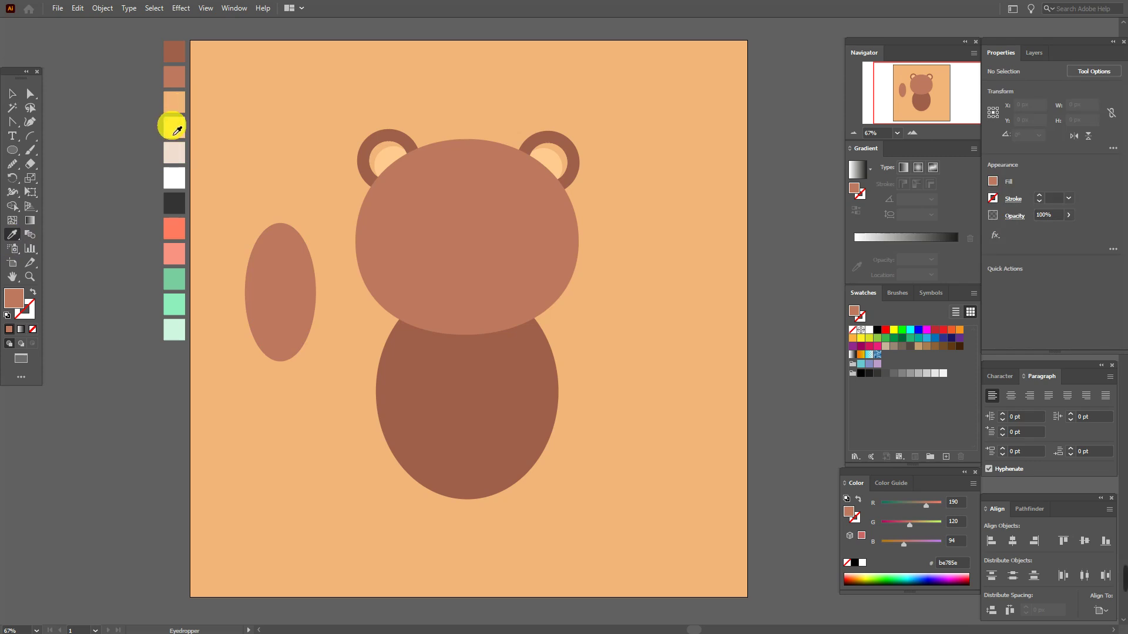
left_click(175, 132)
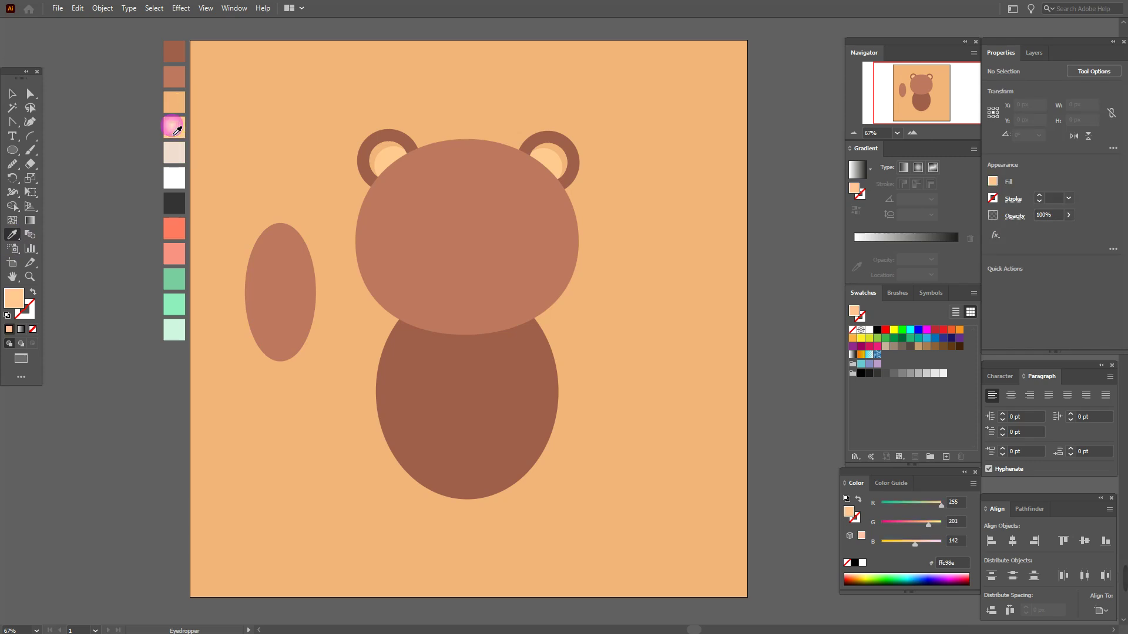
left_click(12, 151)
left_click_drag(273, 331, 292, 342)
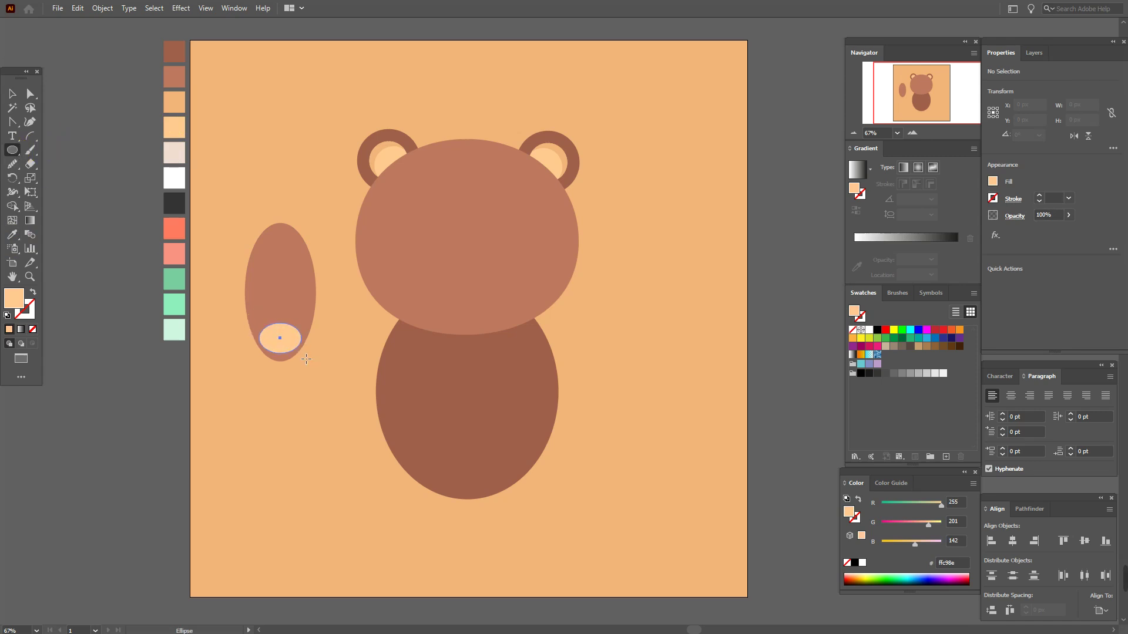
left_click_drag(306, 359, 306, 358)
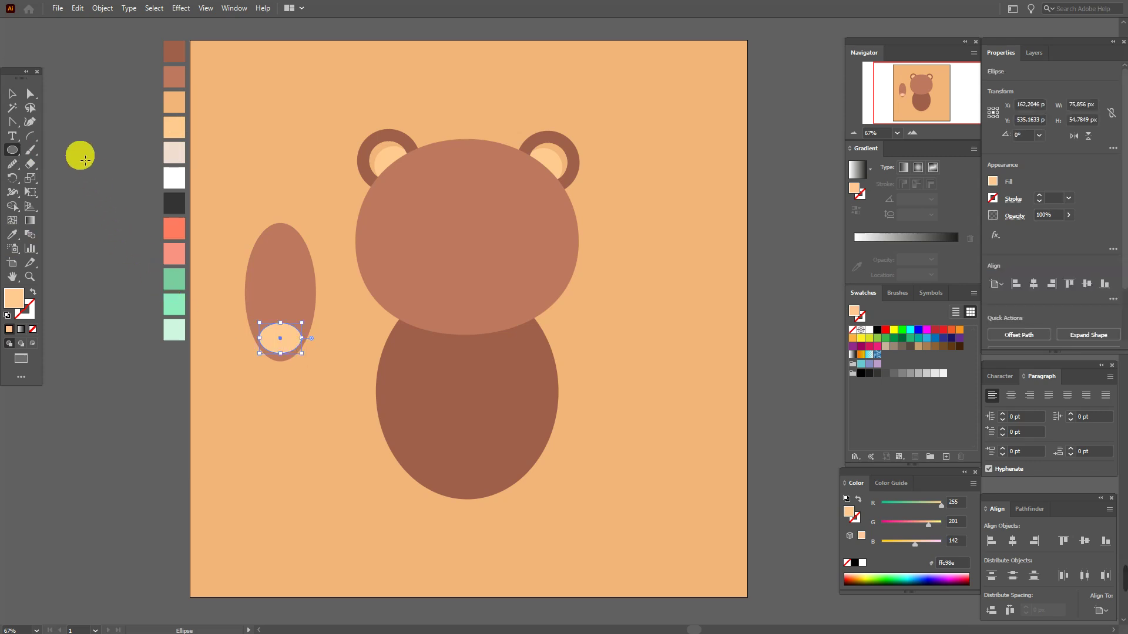
left_click(12, 94)
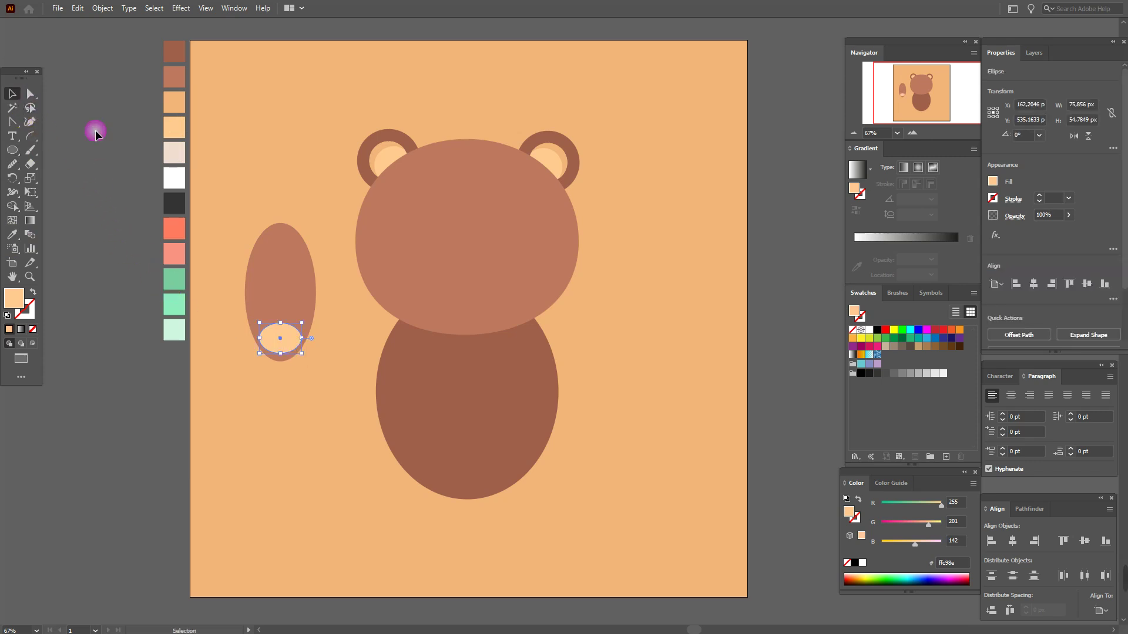
left_click_drag(261, 339, 288, 361)
left_click(299, 308, "shift")
left_click(1012, 541)
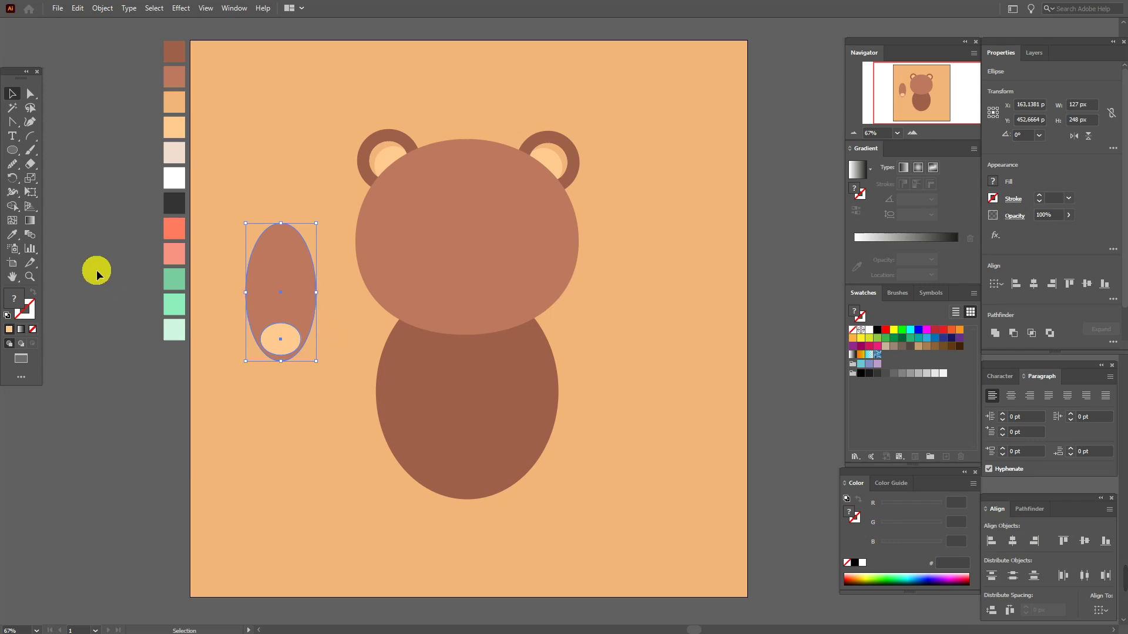
- Pull the arm oval's bottom anchor up slightly to flatten it
left_click(277, 297)
left_click(30, 94)
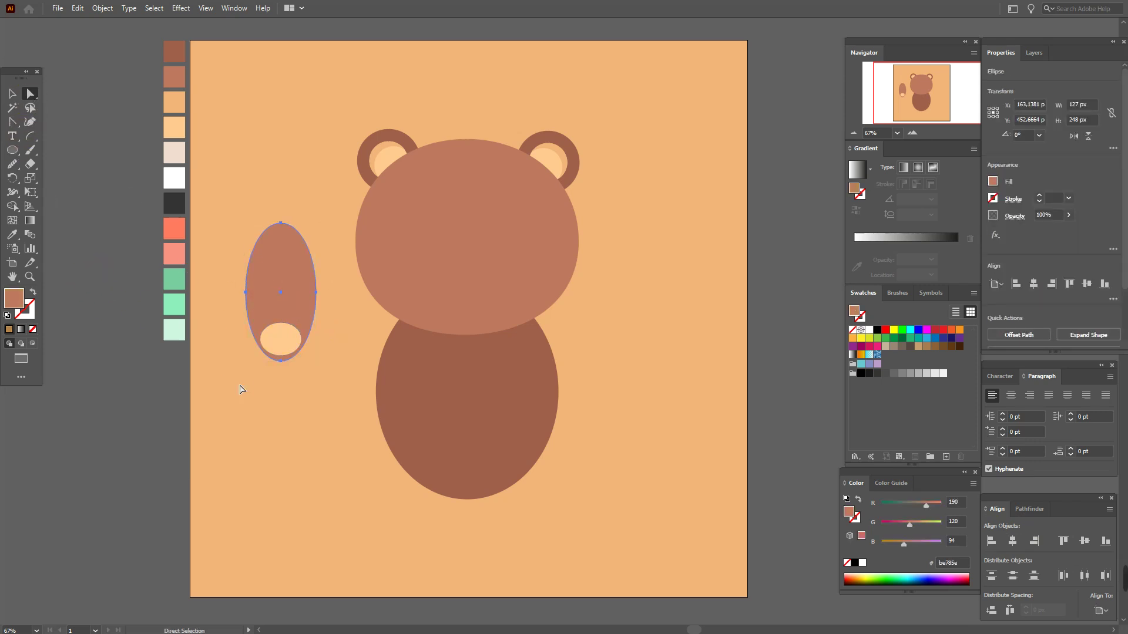
left_click(280, 359)
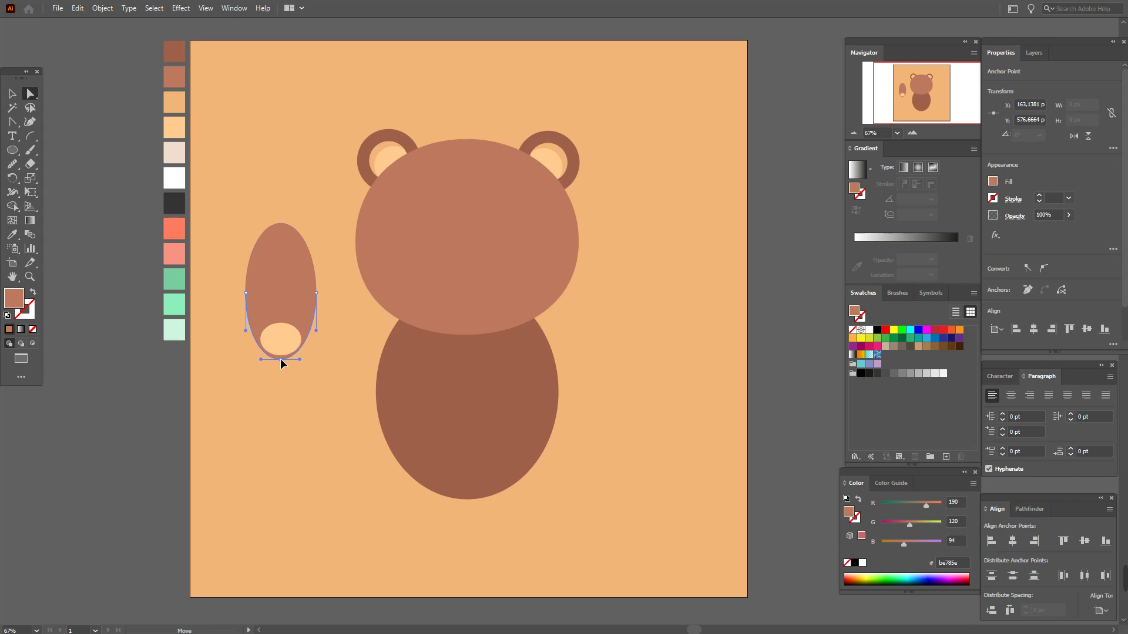
left_click_drag(281, 360, 282, 355)
- Nudge the paw pad higher inside the arm, then tilt arm and paw clockwise
left_click(12, 94)
left_click(207, 230)
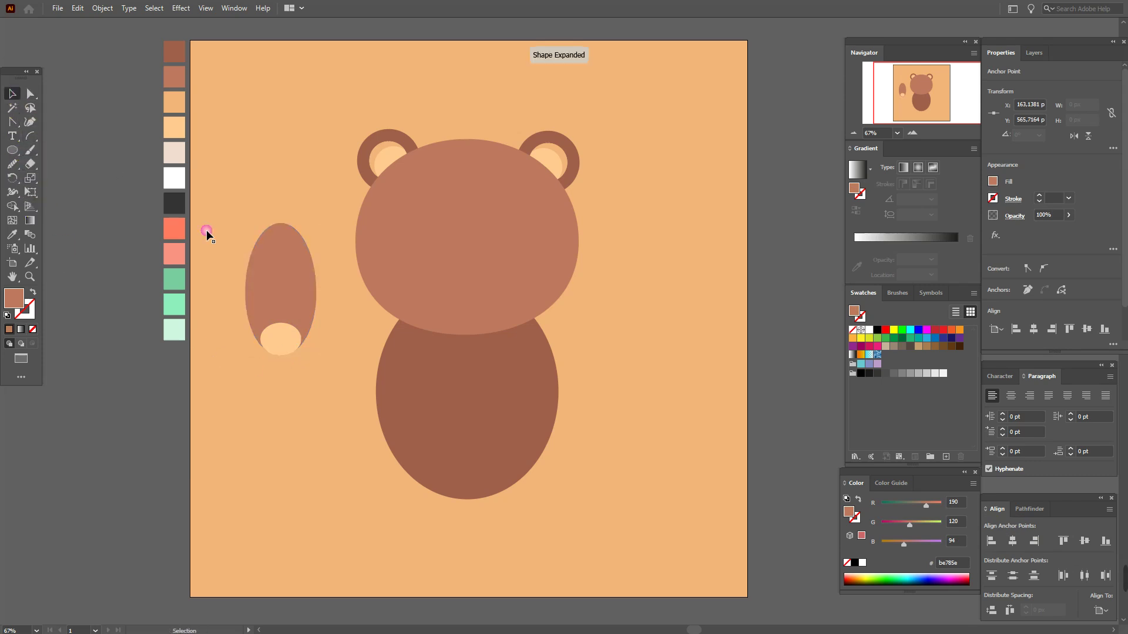
left_click_drag(289, 340, 292, 336)
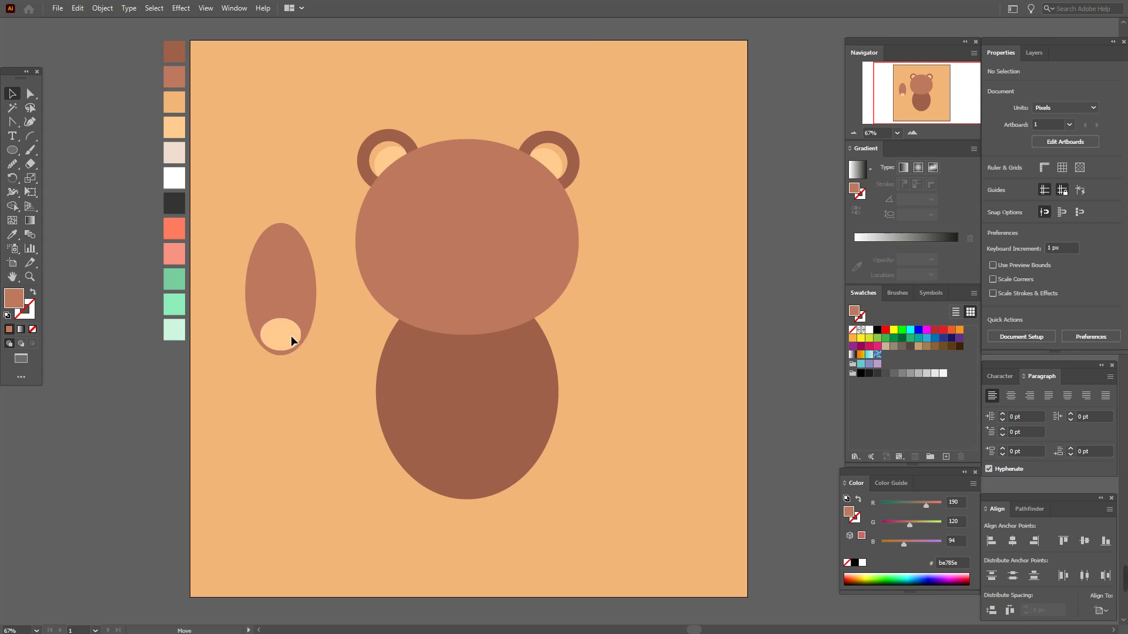
left_click(290, 340)
left_click(93, 381)
left_click(288, 343)
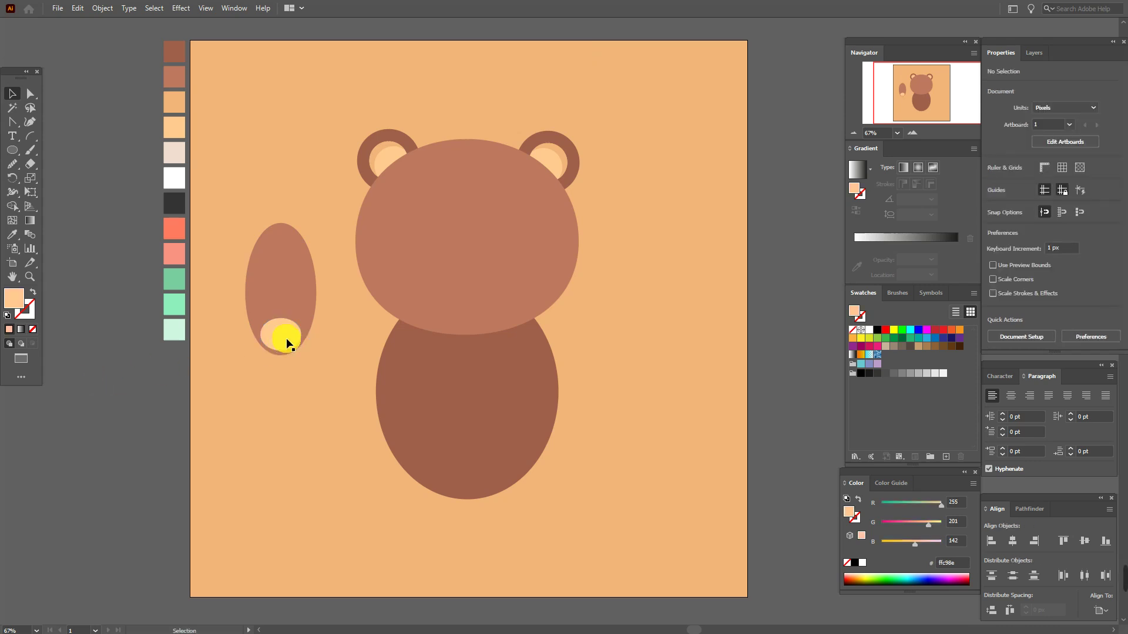
left_click(304, 296, "shift")
left_click_drag(322, 292, 326, 341)
- Move the arm onto the bear's lower left, undoing an accidental rotation of the whole bear
left_click_drag(267, 317, 342, 375)
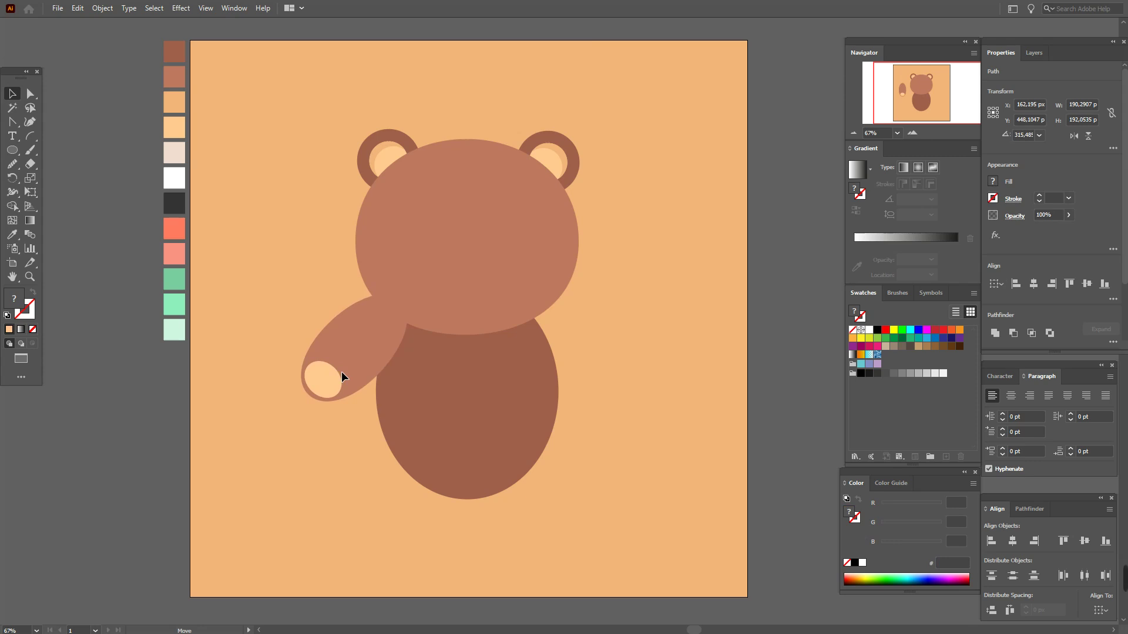
left_click(343, 376)
left_click(344, 376)
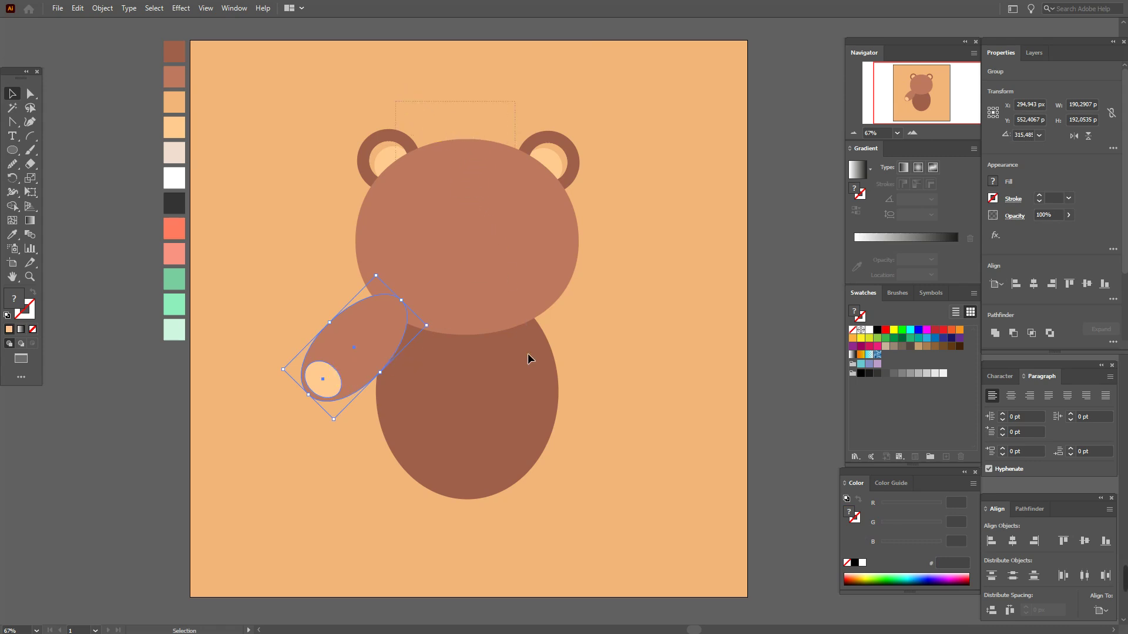
left_click_drag(576, 516, 388, 413)
left_click_drag(295, 312, 336, 381)
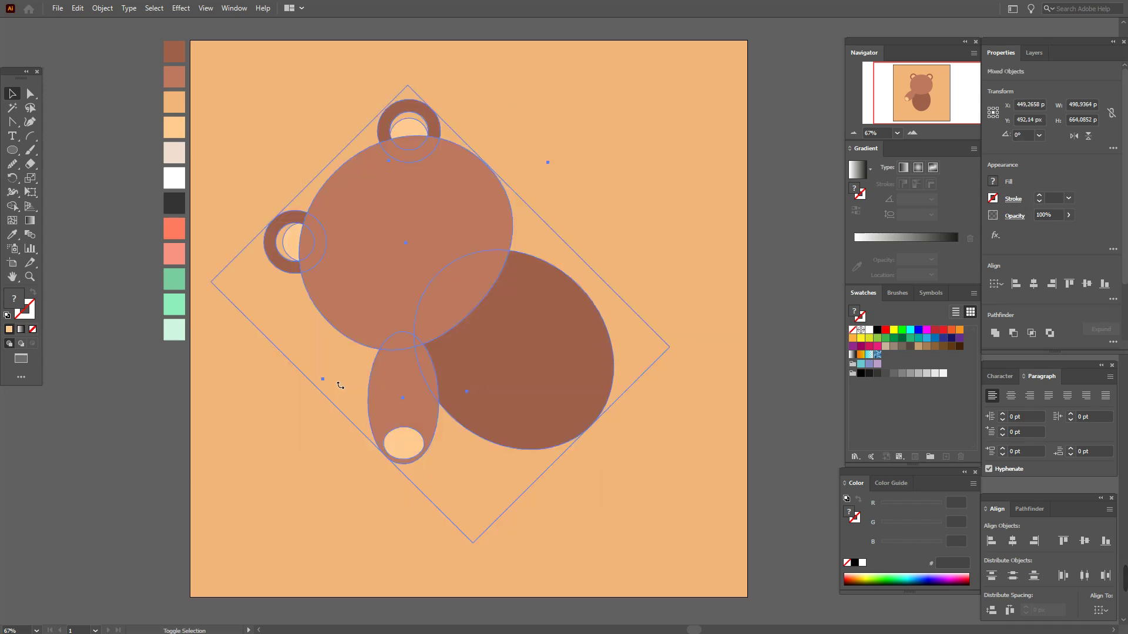
key("ctrl+z")
- Group the arm and paw and nudge the group slightly down against the body
left_click(345, 376, "shift")
right_click(516, 377)
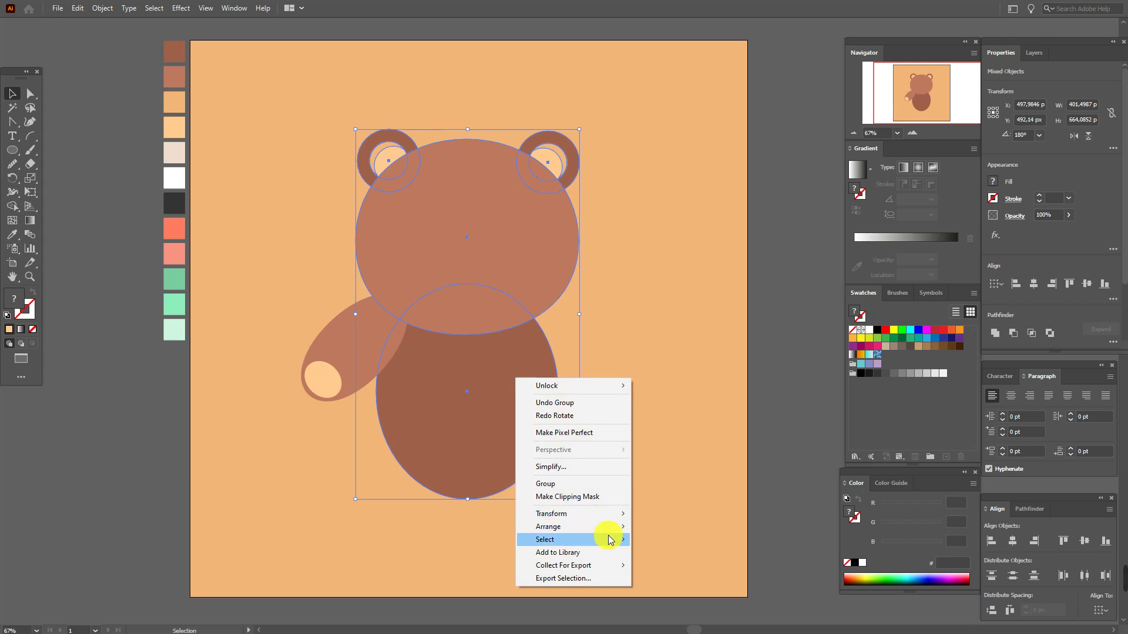
mouse_move(573, 539)
left_click(667, 525)
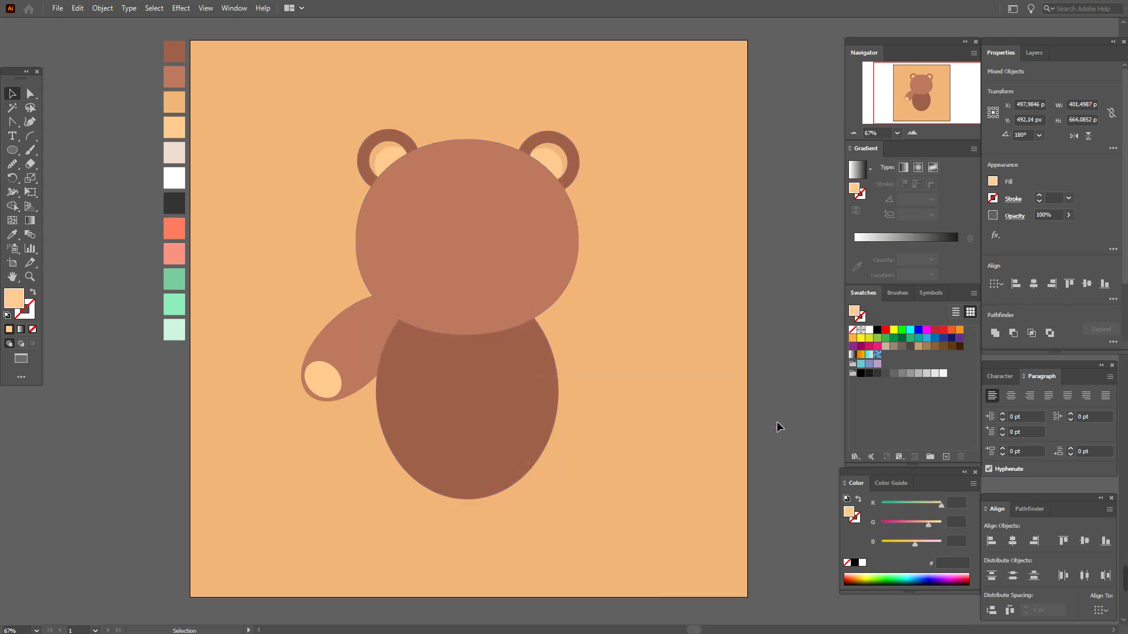
left_click(360, 347)
left_click_drag(355, 355, 357, 362)
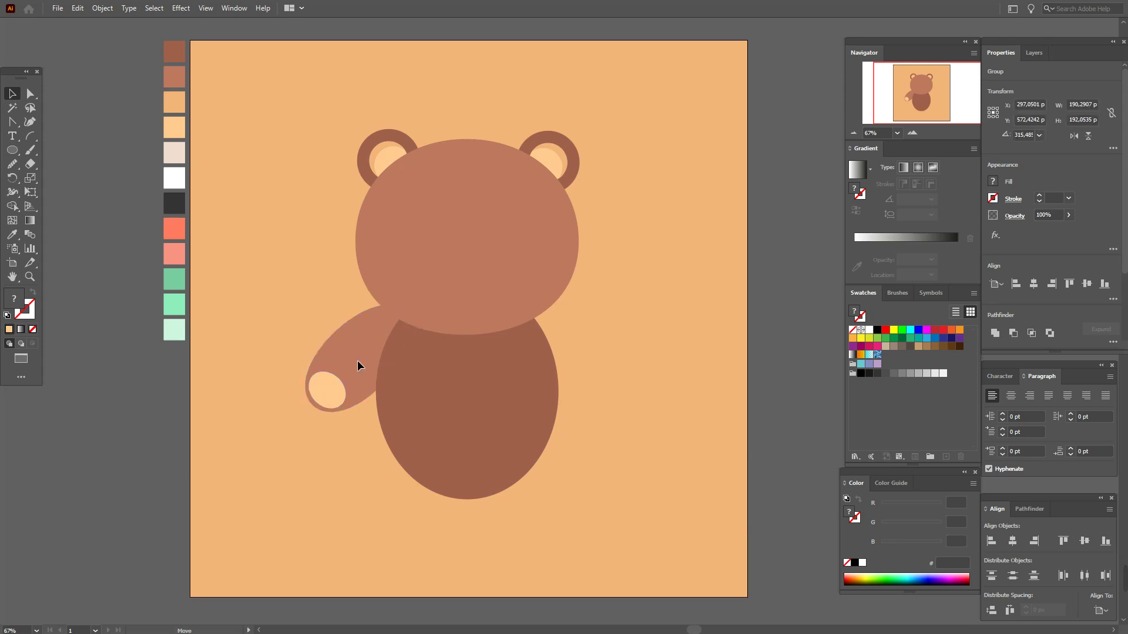
left_click(357, 361)
- Reflect a vertical copy of the arm onto the bear's right side and vertically align both arms
right_click(358, 361)
mouse_move(394, 509)
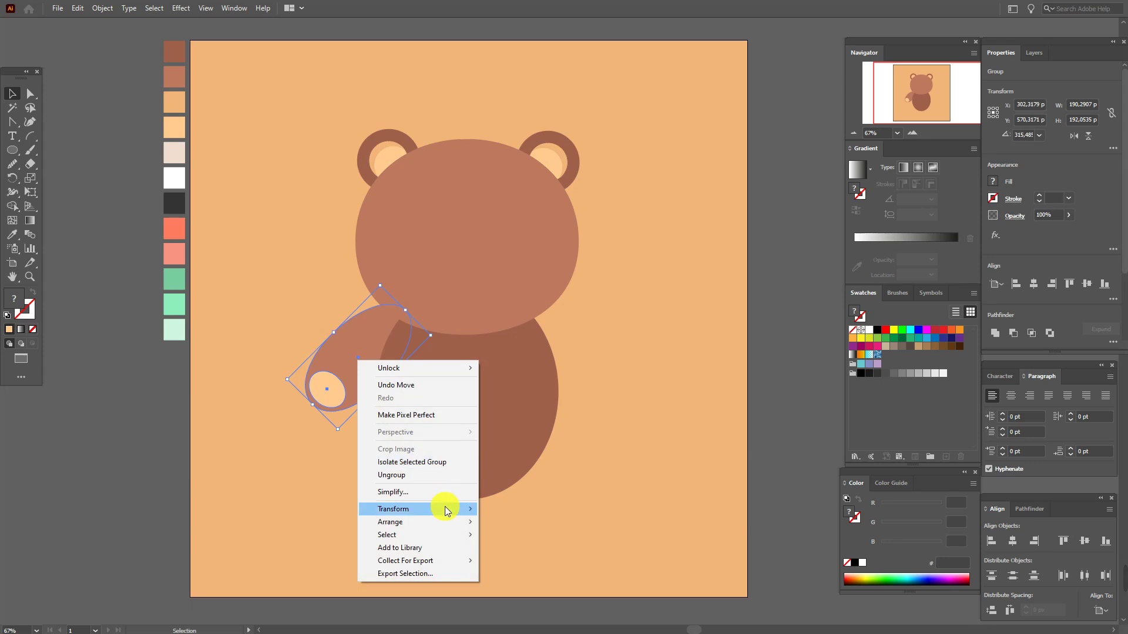
left_click(561, 553)
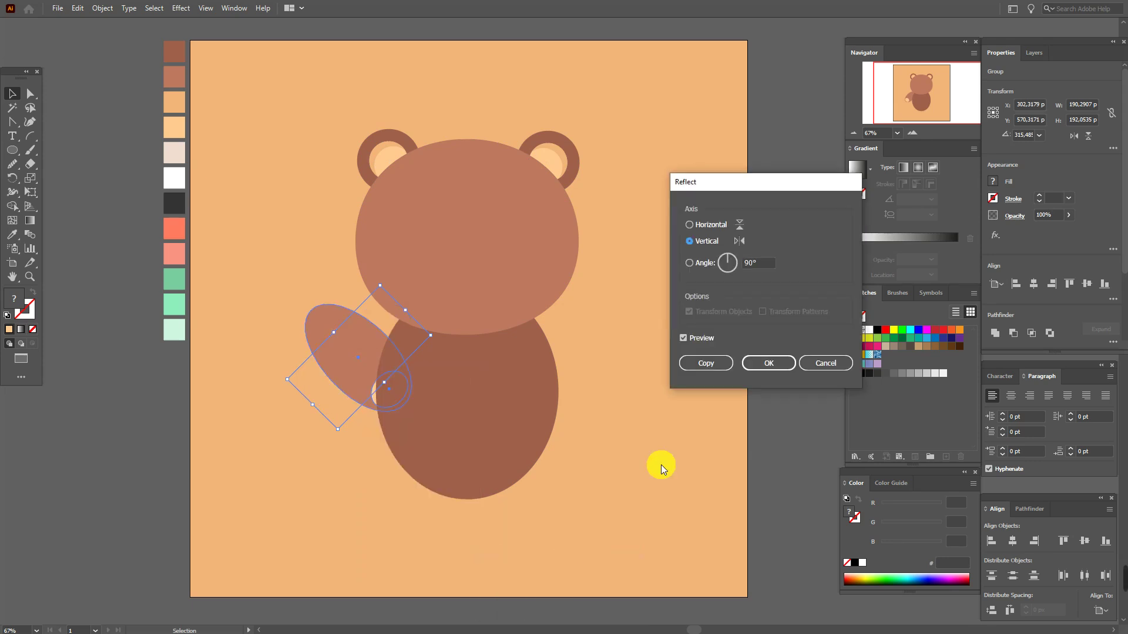
left_click(713, 361)
left_click_drag(351, 365, 565, 364)
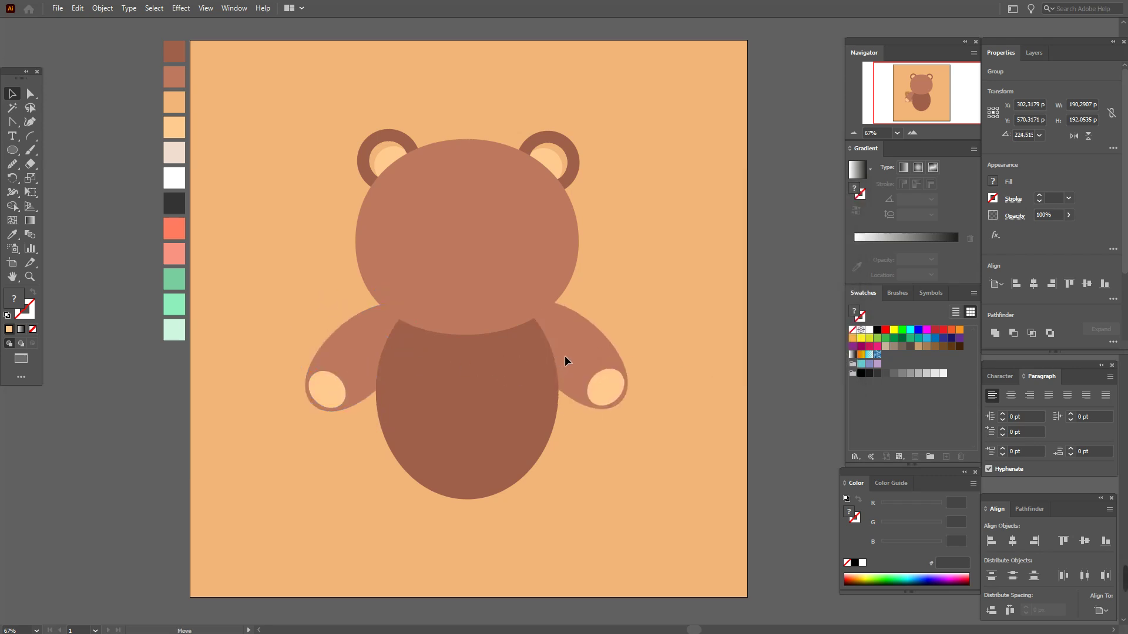
left_click(329, 376, "shift")
left_click(1084, 541)
left_click(791, 393)
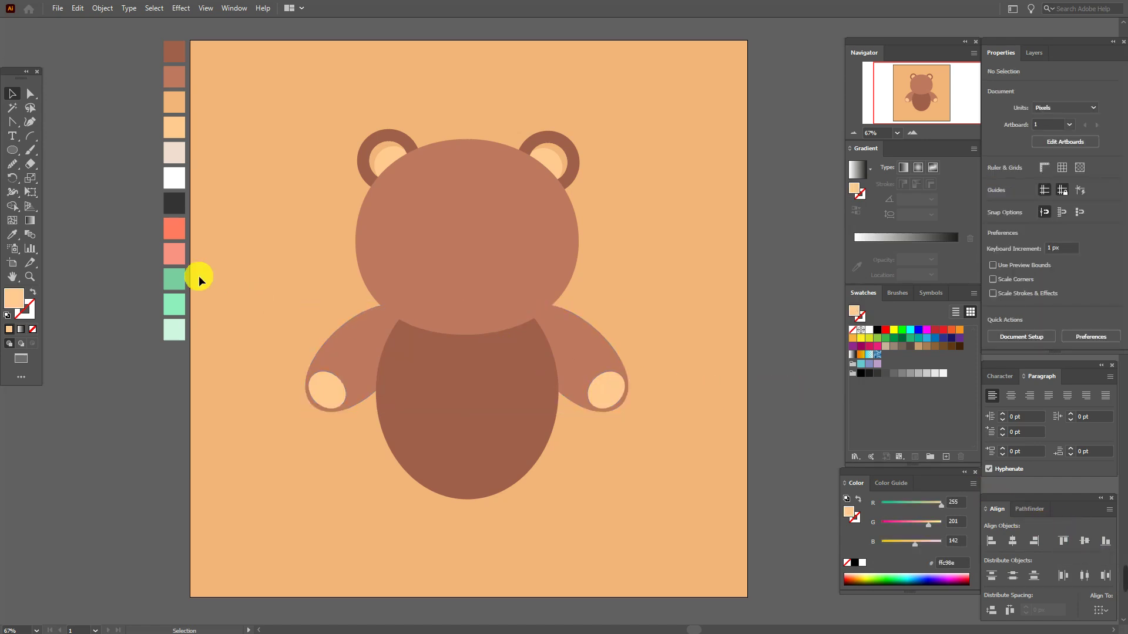
- Draw a brown 197 × 265 px ellipse for the foot
left_click(14, 154)
left_click(12, 234)
left_click(168, 88)
left_click(12, 150)
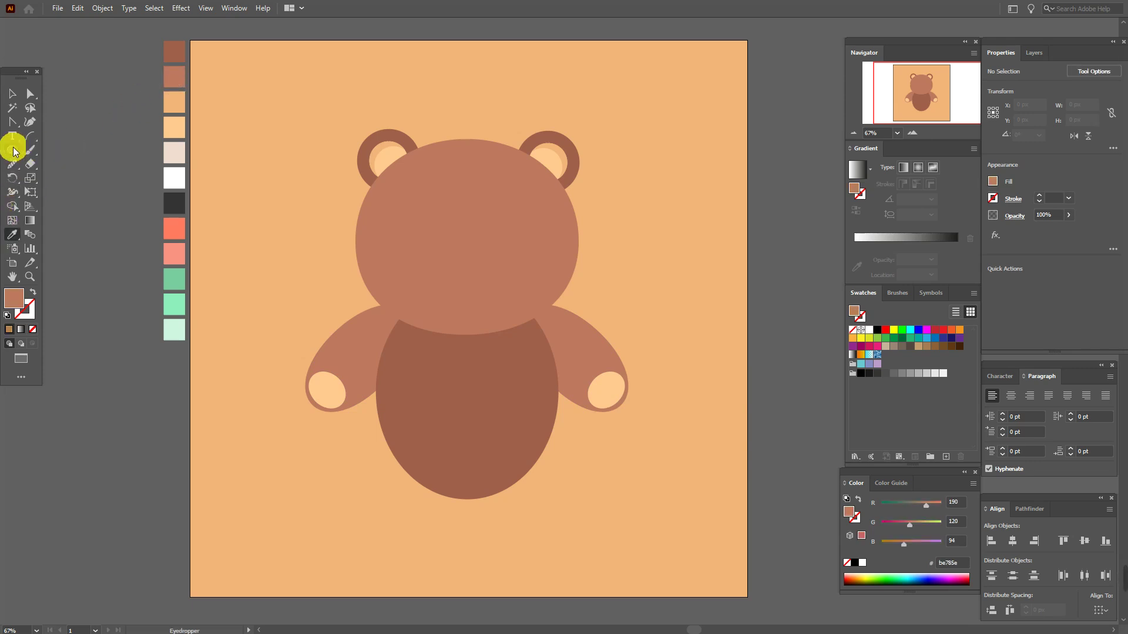
left_click(256, 248)
type("197")
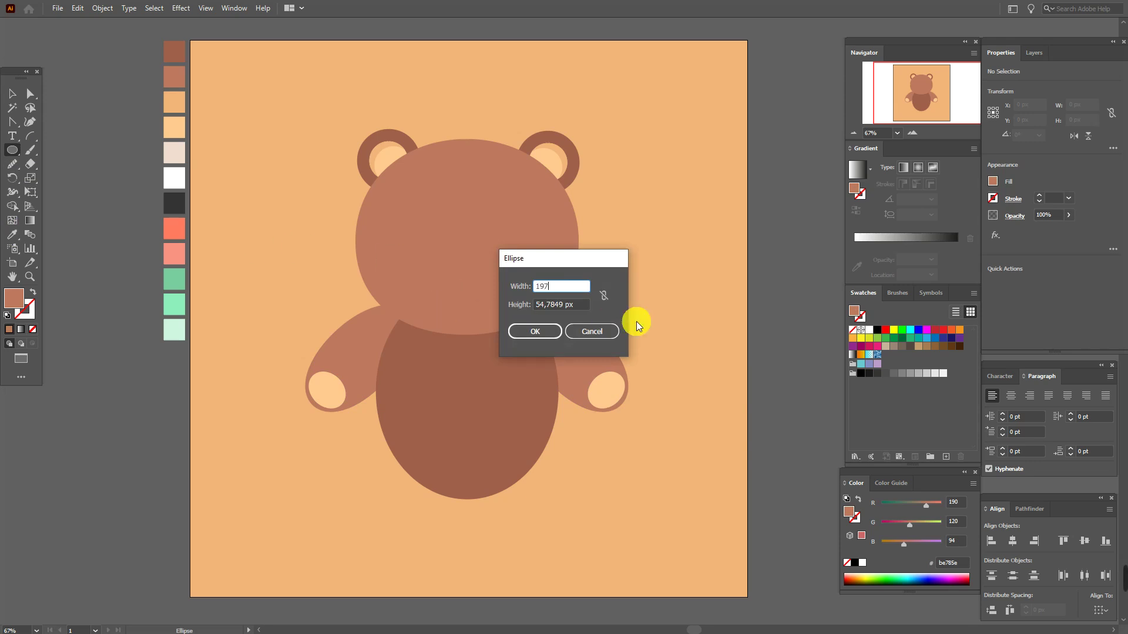
key("Tab")
type("26")
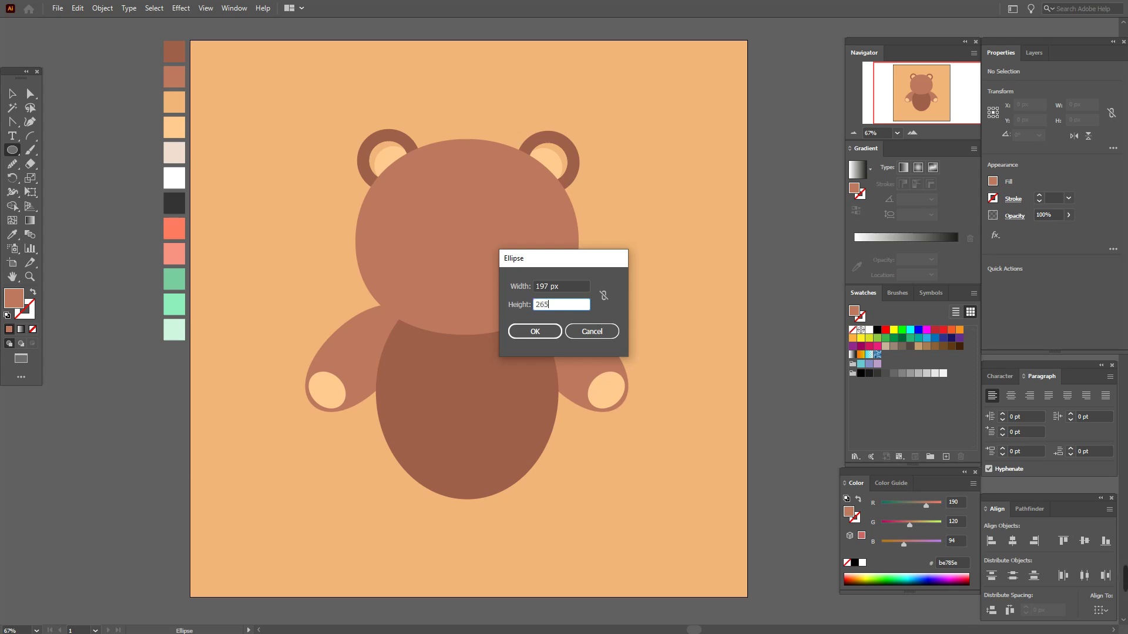
left_click(539, 333)
- Move the ellipse down-left beside the arm and pull its top anchor down to flatten it
left_click(11, 97)
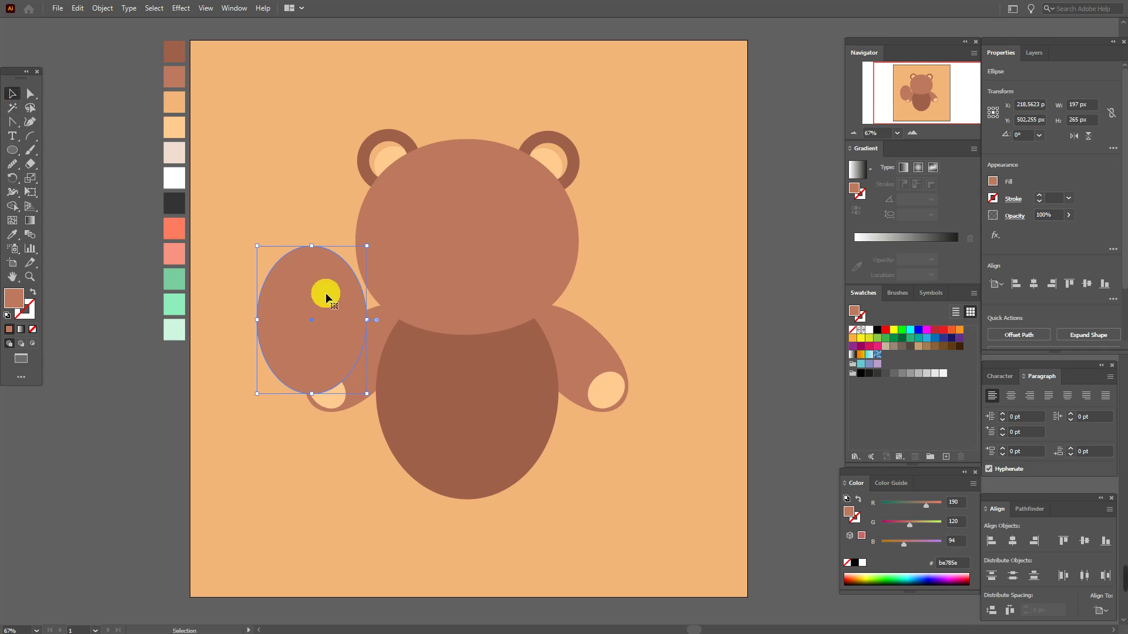
left_click_drag(325, 293, 261, 376)
left_click(24, 112)
key("a")
left_click(247, 329)
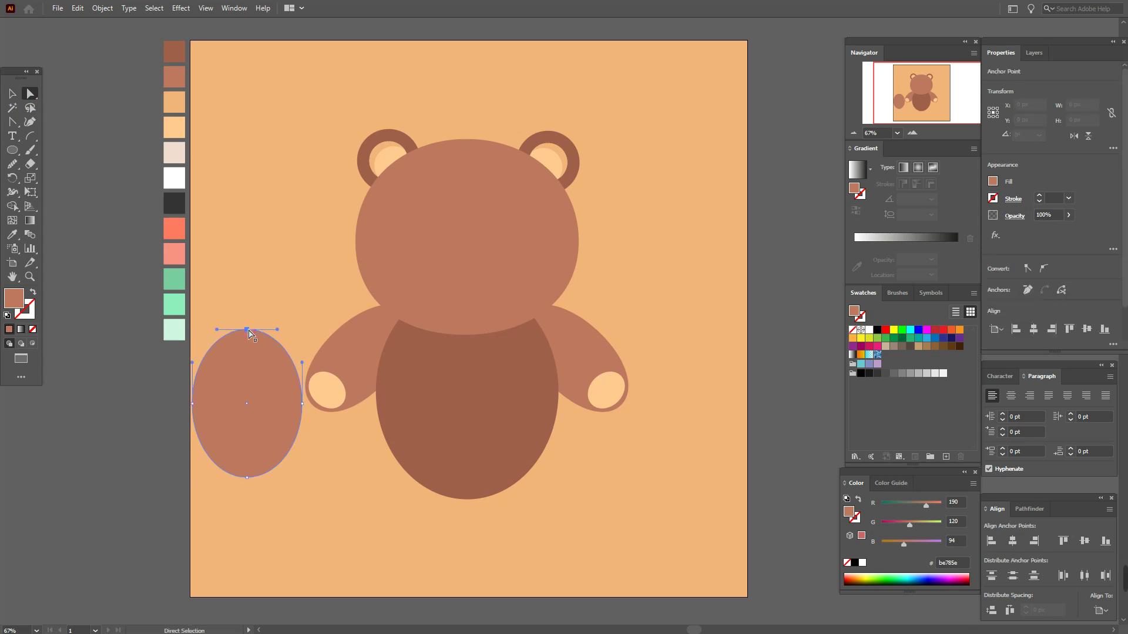
left_click_drag(248, 333, 246, 344)
left_click(13, 93)
left_click(217, 357)
- Offset Path the oval by -22 px, fill the inner oval light peach, and group both
left_click(112, 8)
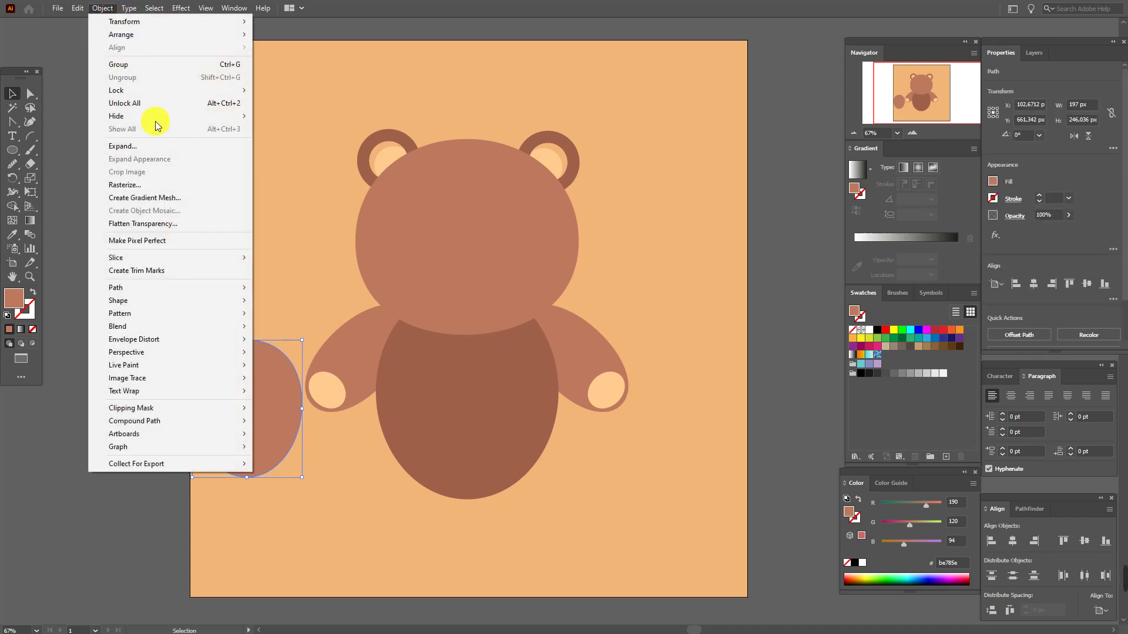
mouse_move(115, 287)
left_click(315, 337)
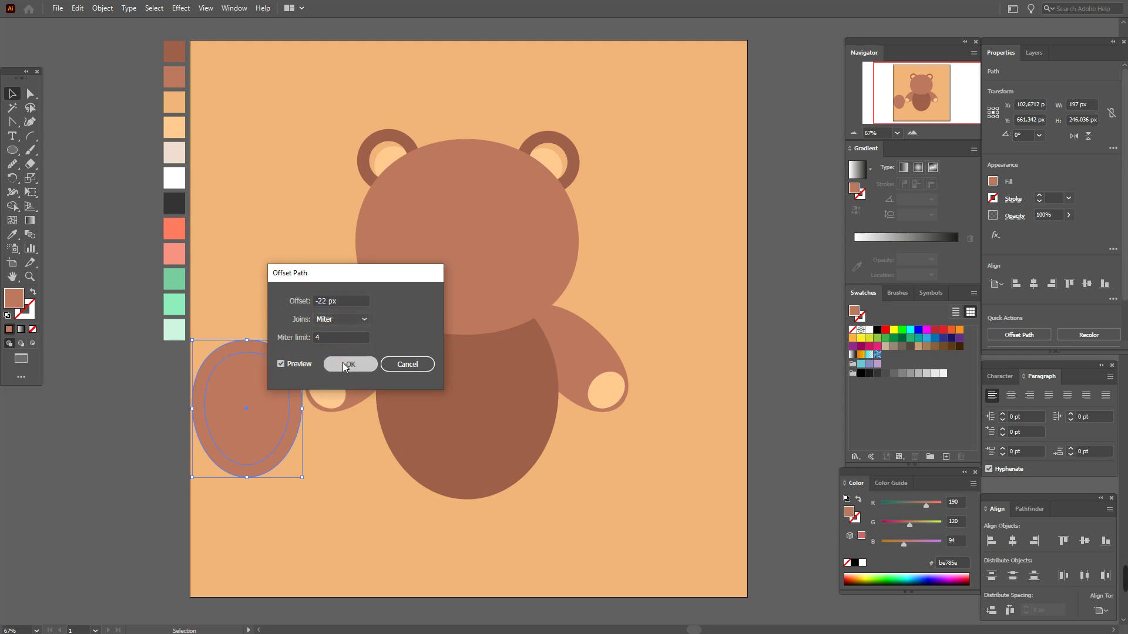
left_click(348, 364)
left_click(12, 234)
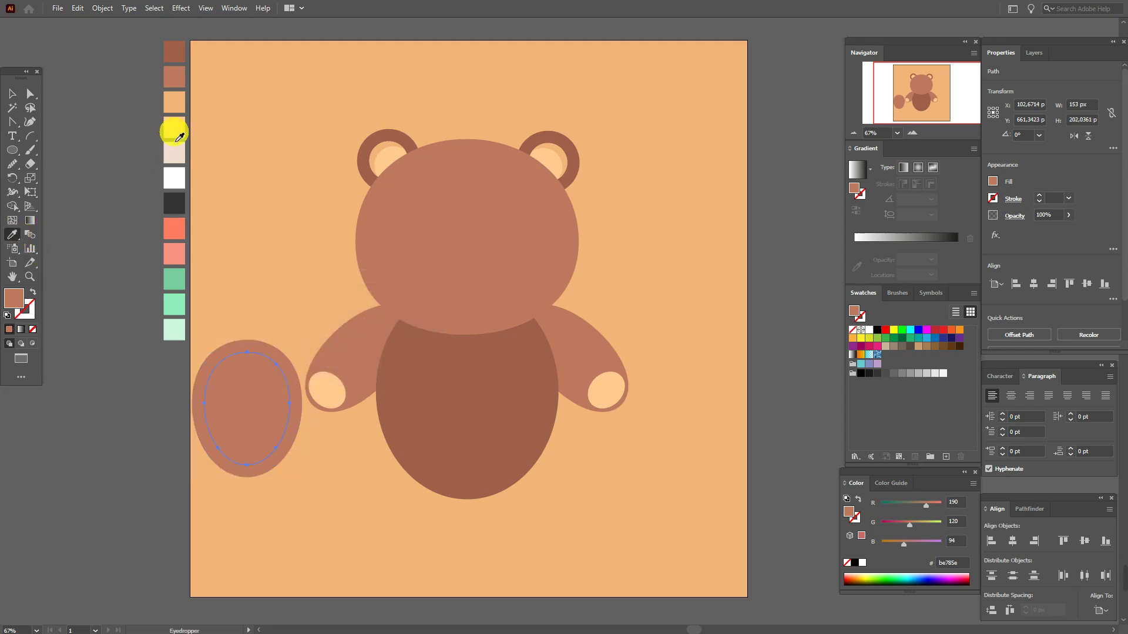
left_click(175, 133)
left_click(11, 94)
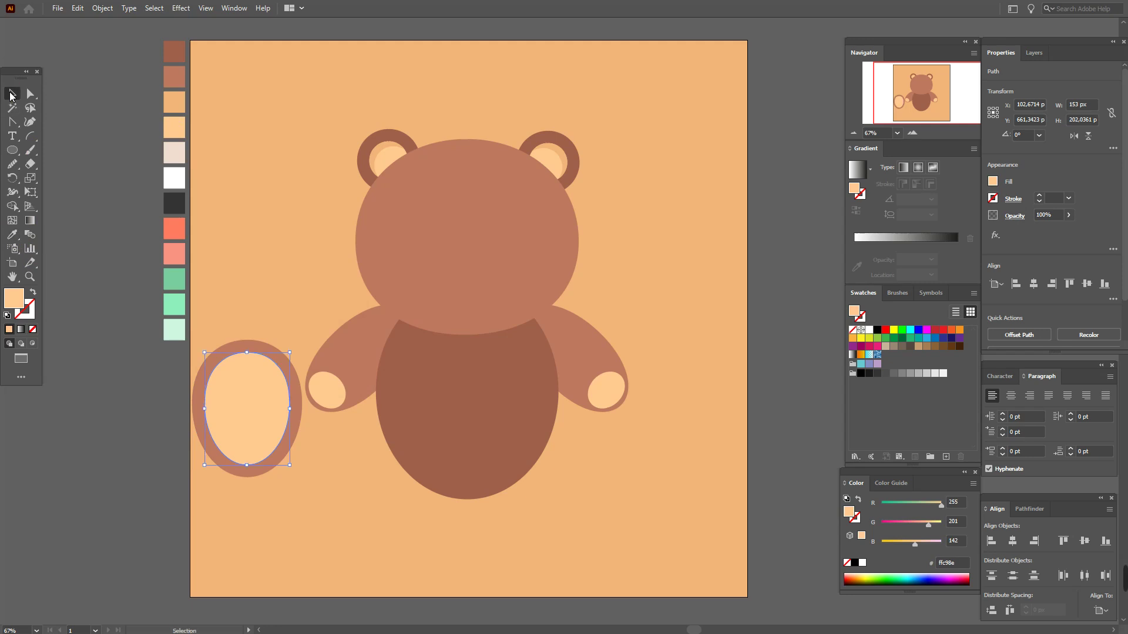
left_click(262, 477, "shift")
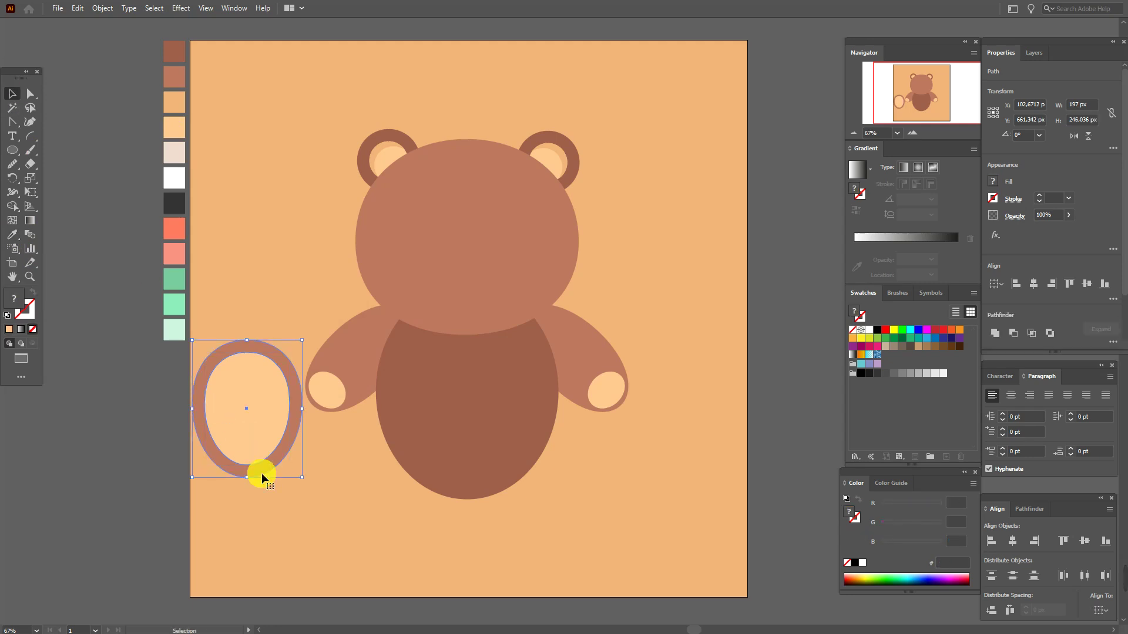
key("ctrl+g")
- Tilt the foot about 40°, narrow it, and place it over the bear's lower-left body
left_click_drag(308, 485, 354, 434)
mouse_move(276, 435)
left_mouse_down()
mouse_move(433, 487)
mouse_move(435, 468)
left_mouse_up()
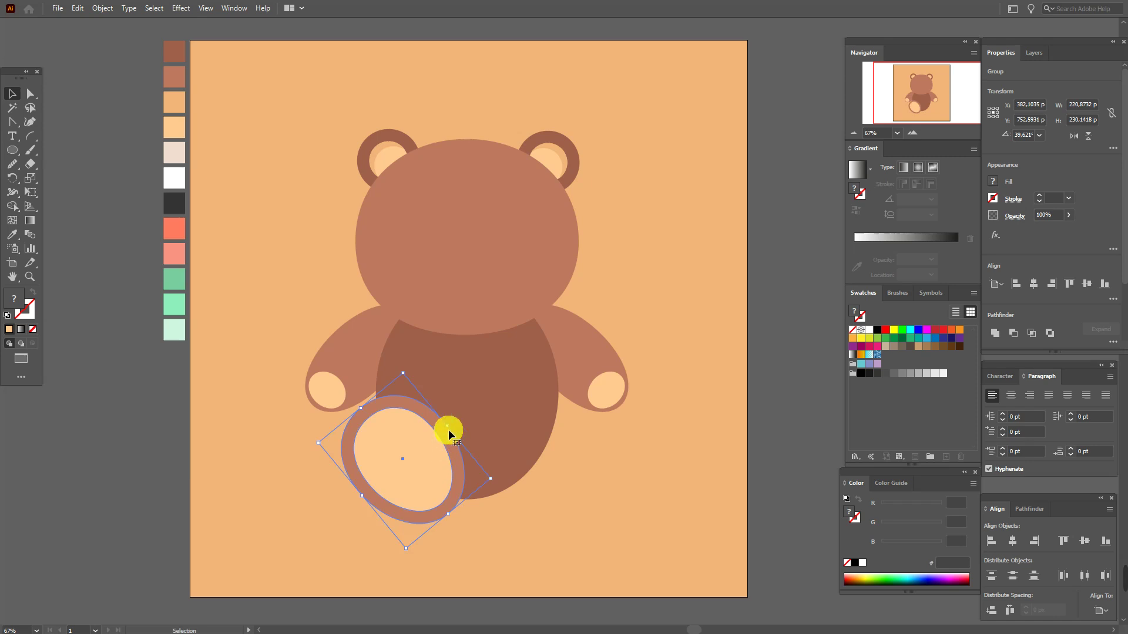
left_click_drag(448, 431, 446, 438)
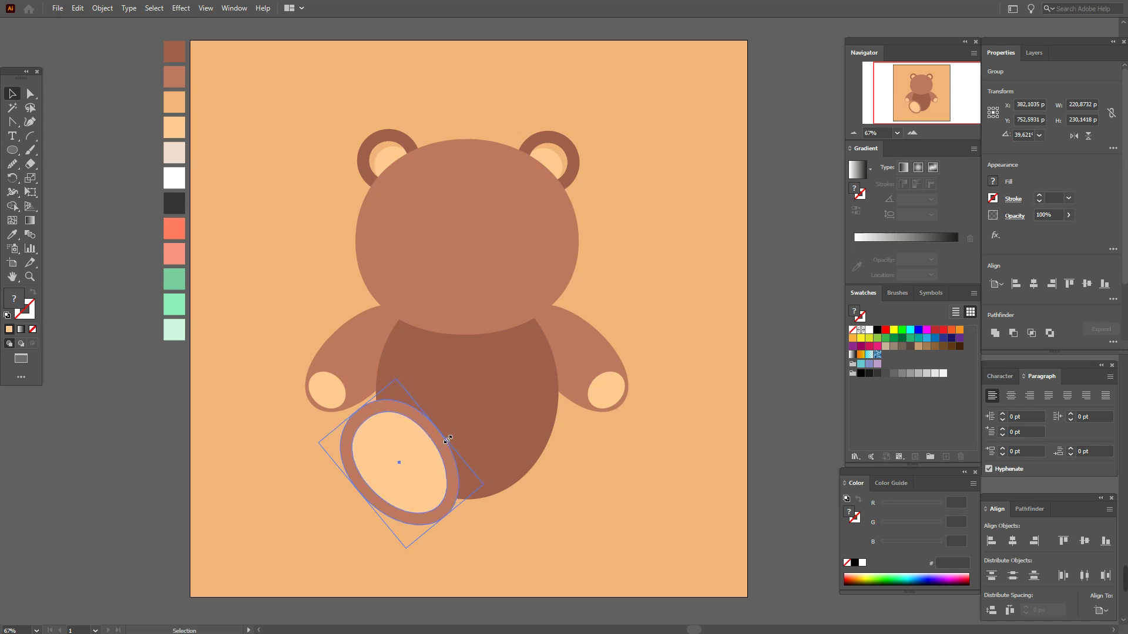
left_click_drag(452, 526, 464, 526)
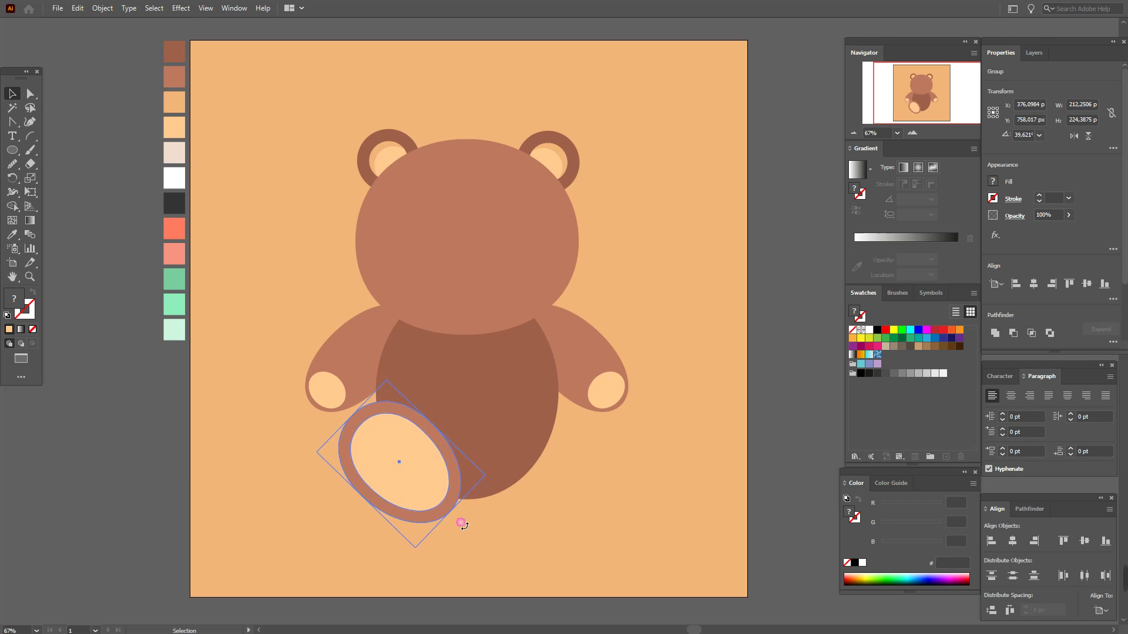
left_click_drag(443, 498, 445, 498)
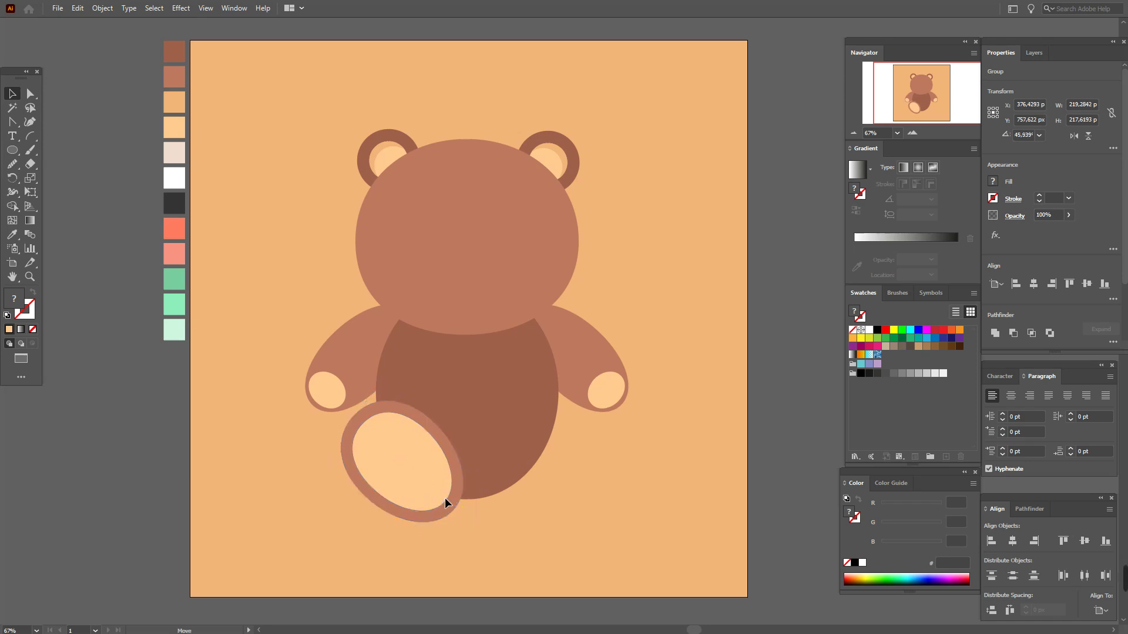
- Reflect a vertical copy of the foot to the lower right and align both feet' vertical centres
right_click(445, 498)
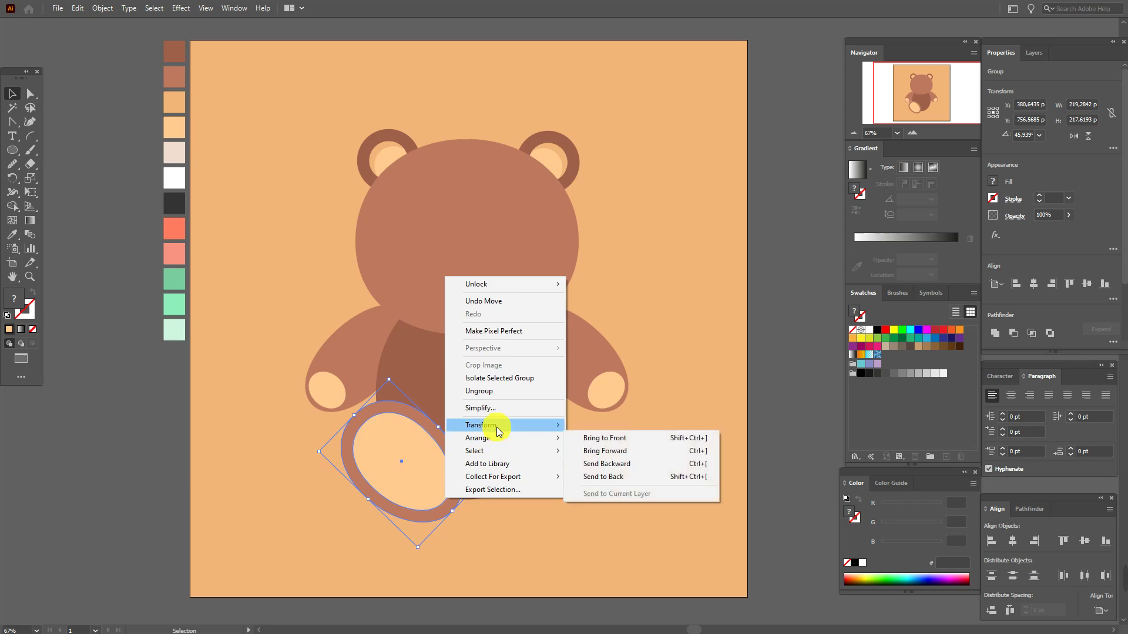
mouse_move(504, 424)
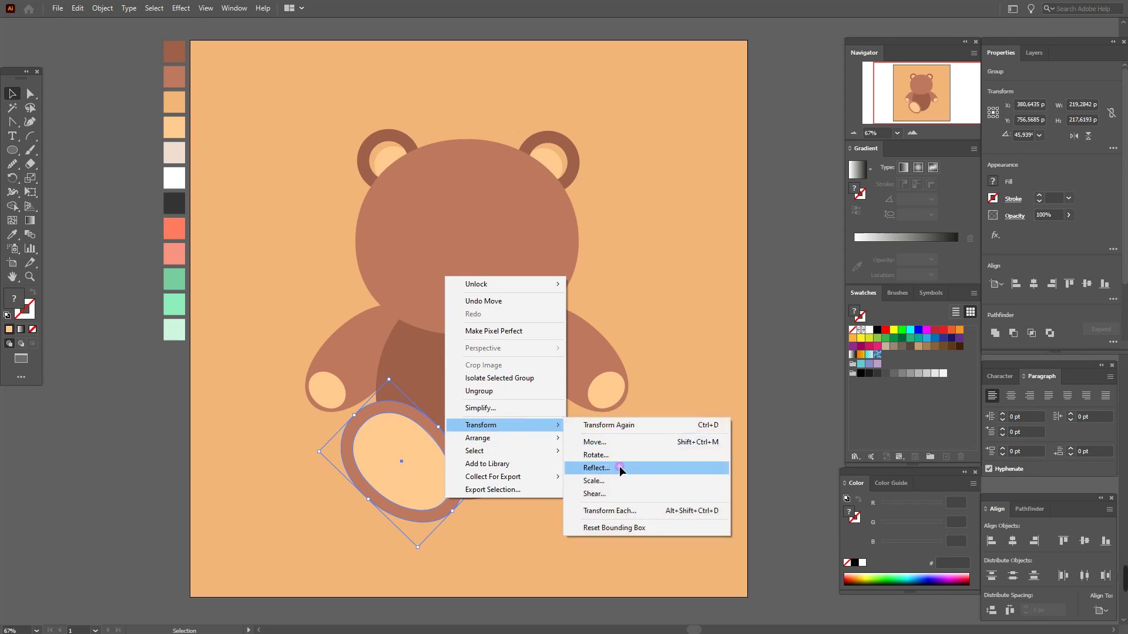
left_click(619, 466)
left_click(705, 240)
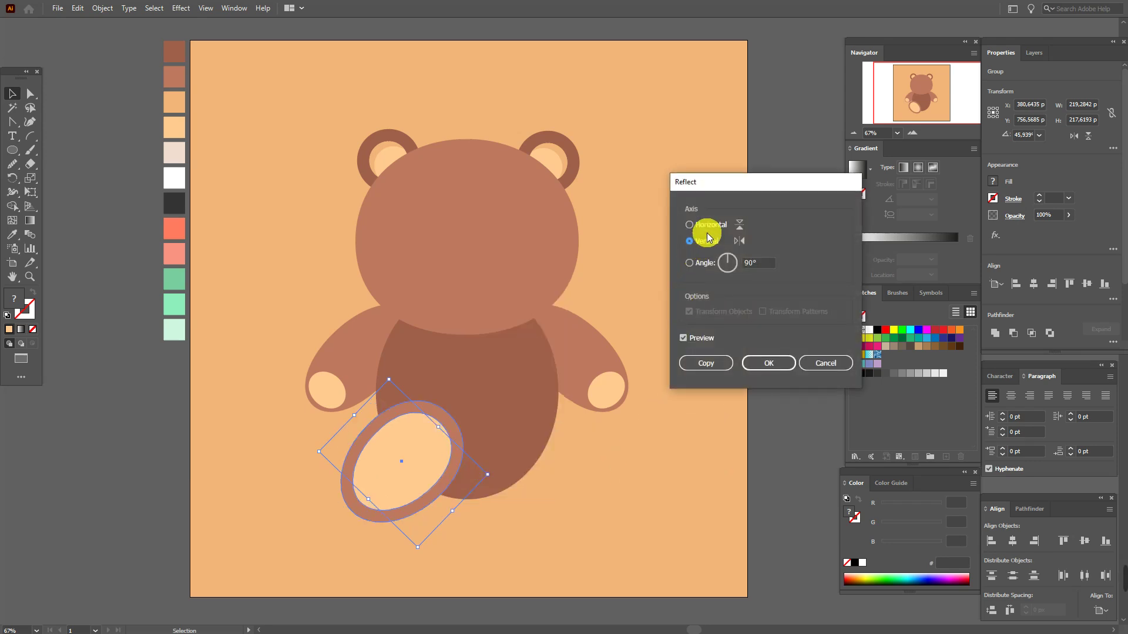
left_click(706, 362)
left_click_drag(403, 470, 538, 469)
left_click(422, 484, "shift")
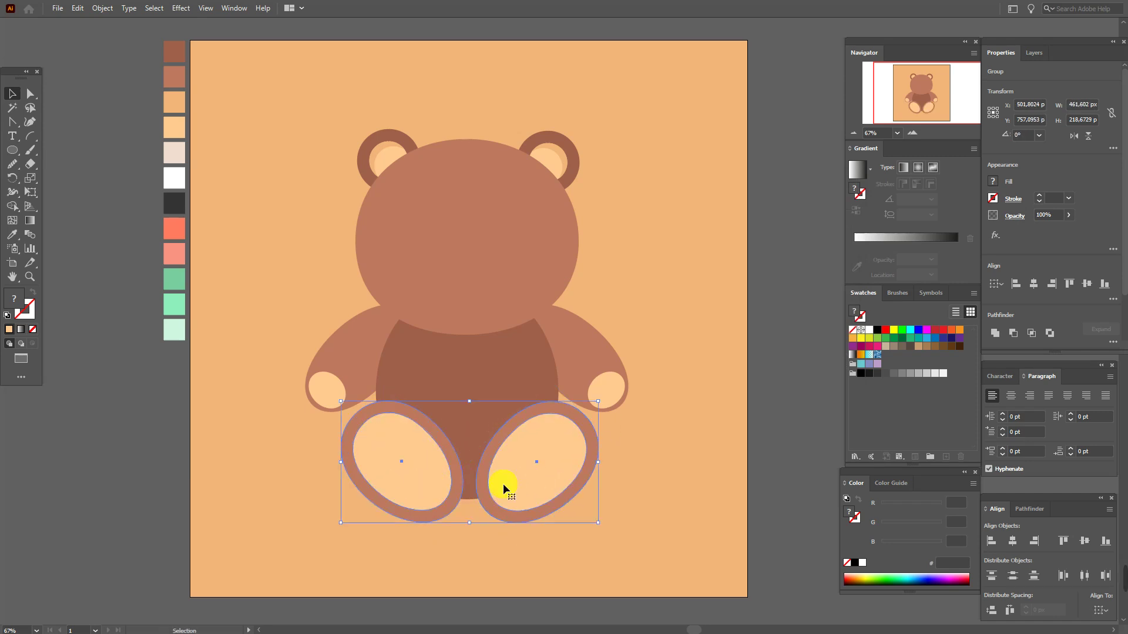
left_click(1079, 541)
left_click(789, 468)
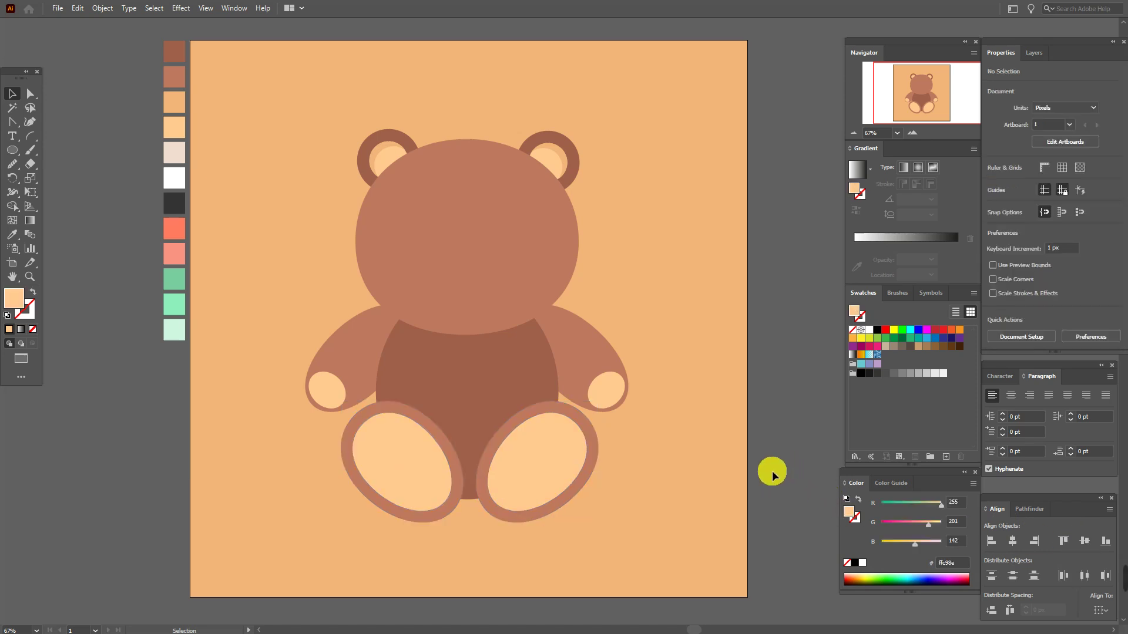
- Nudge the right arm and paw group slightly up and right
left_click_drag(584, 394, 587, 391)
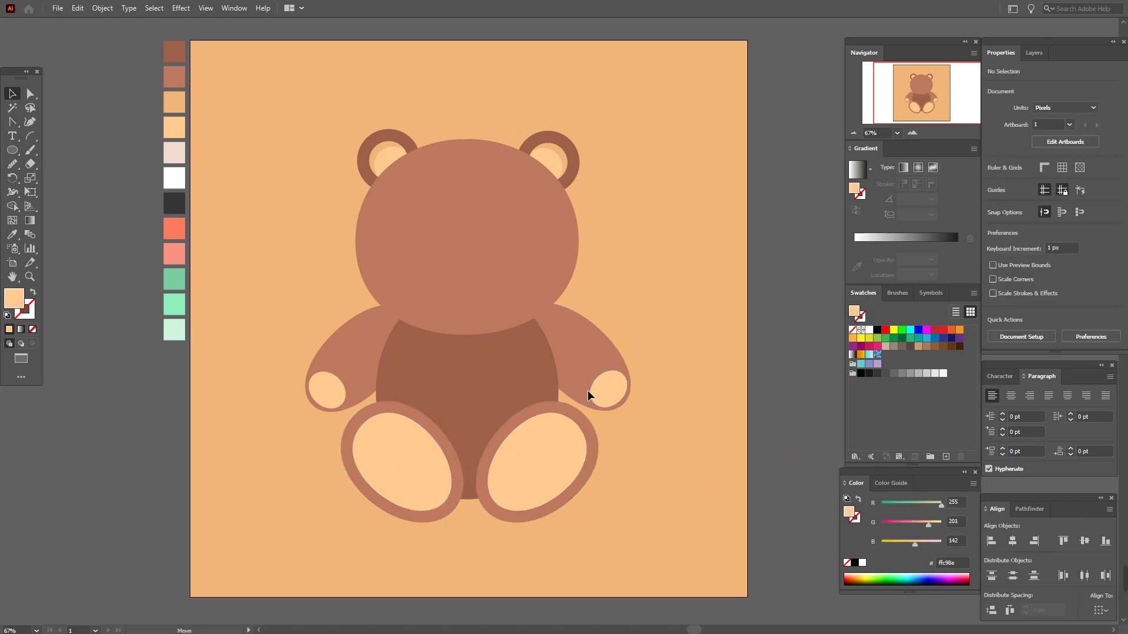
left_click(608, 393)
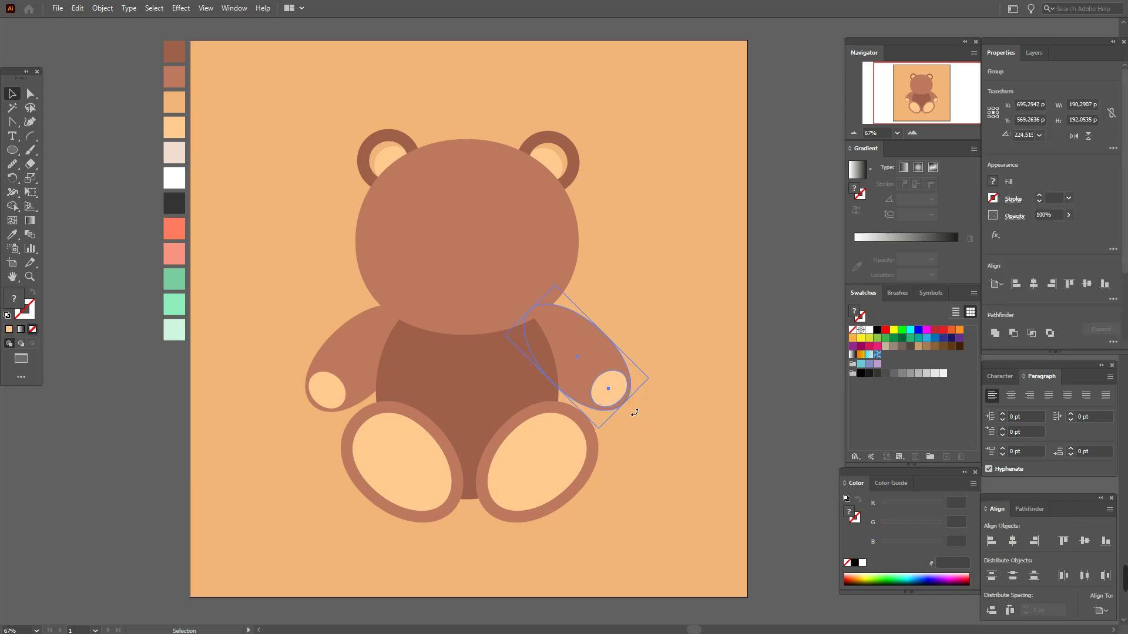
left_click(759, 447)
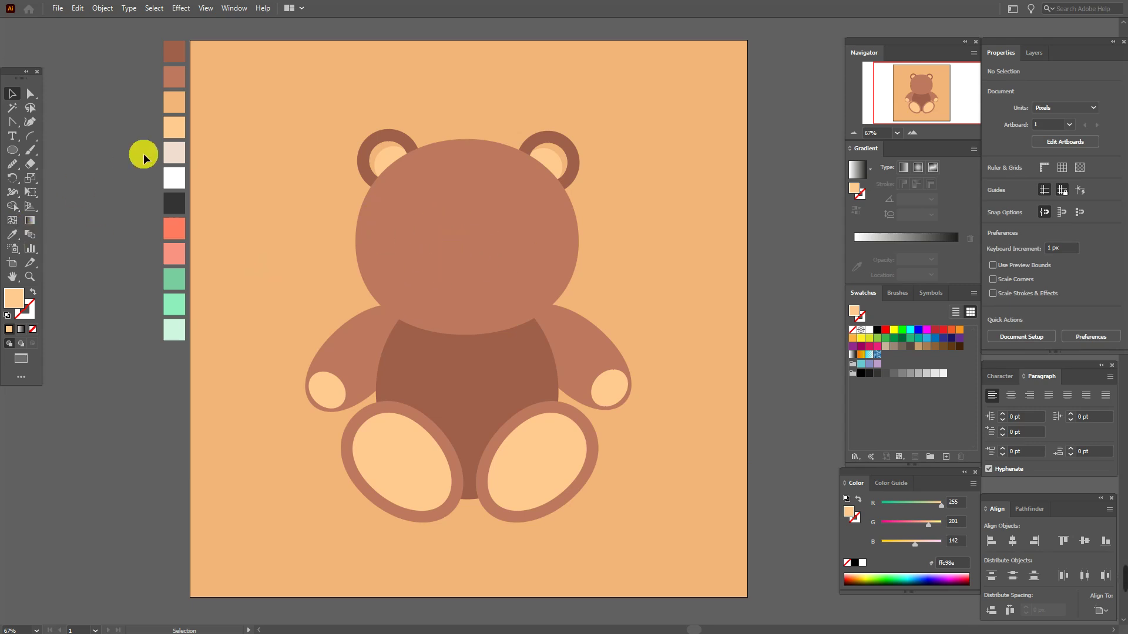
- Draw a light peach 159 × 159 px circle and move it onto the bear's face
left_click(12, 235)
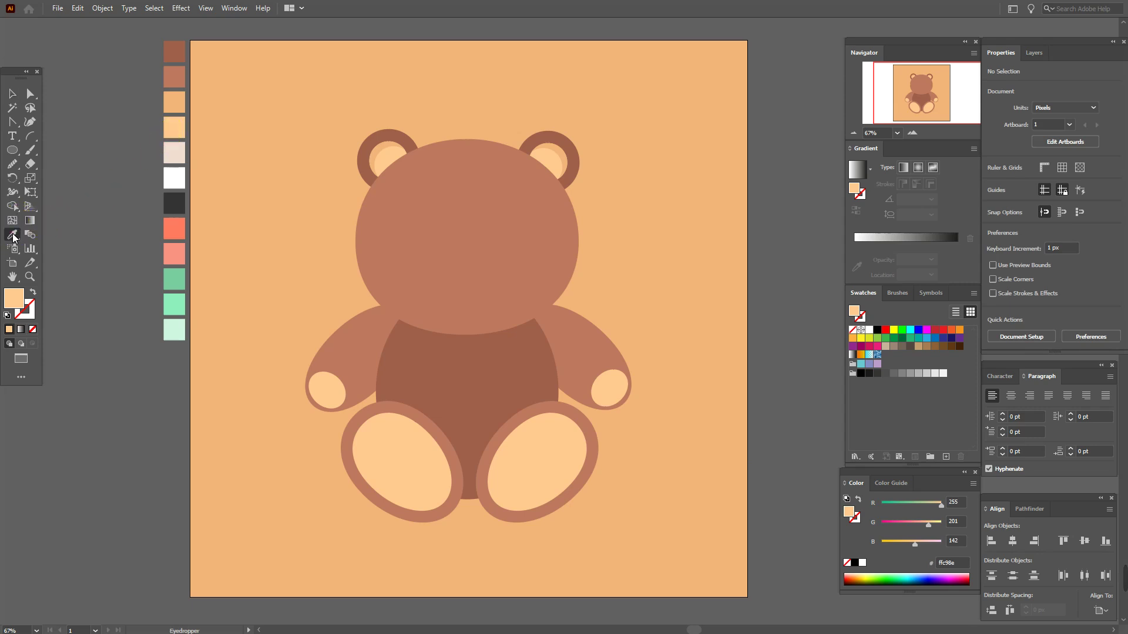
left_click(174, 129)
left_click(8, 154)
left_click(262, 249)
type("159")
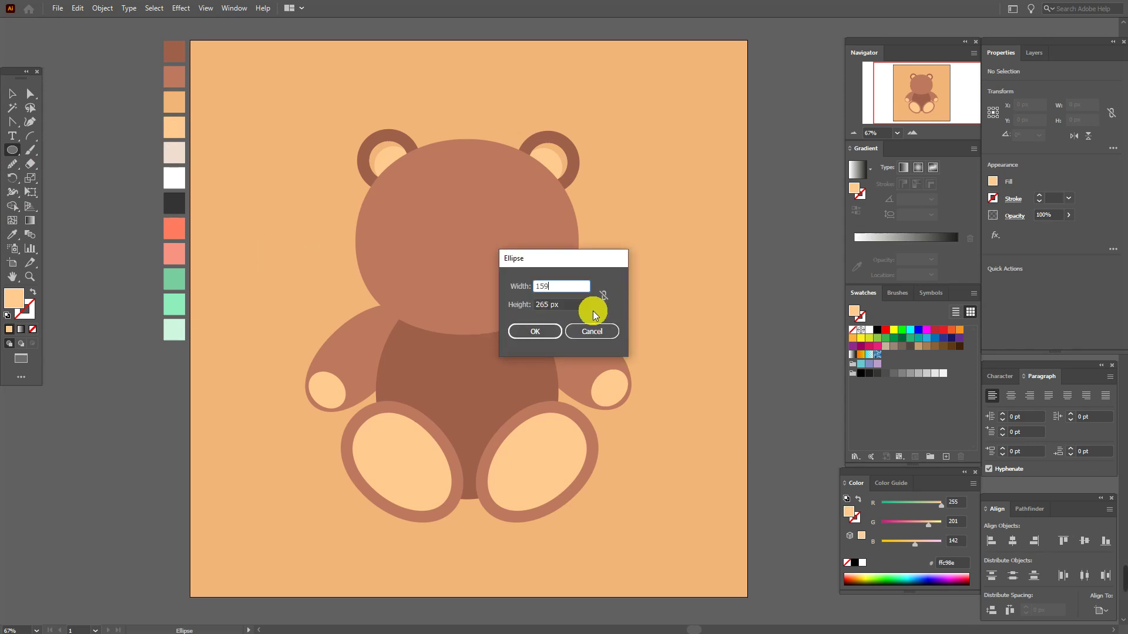
left_click(568, 305)
type("159")
left_click(530, 333)
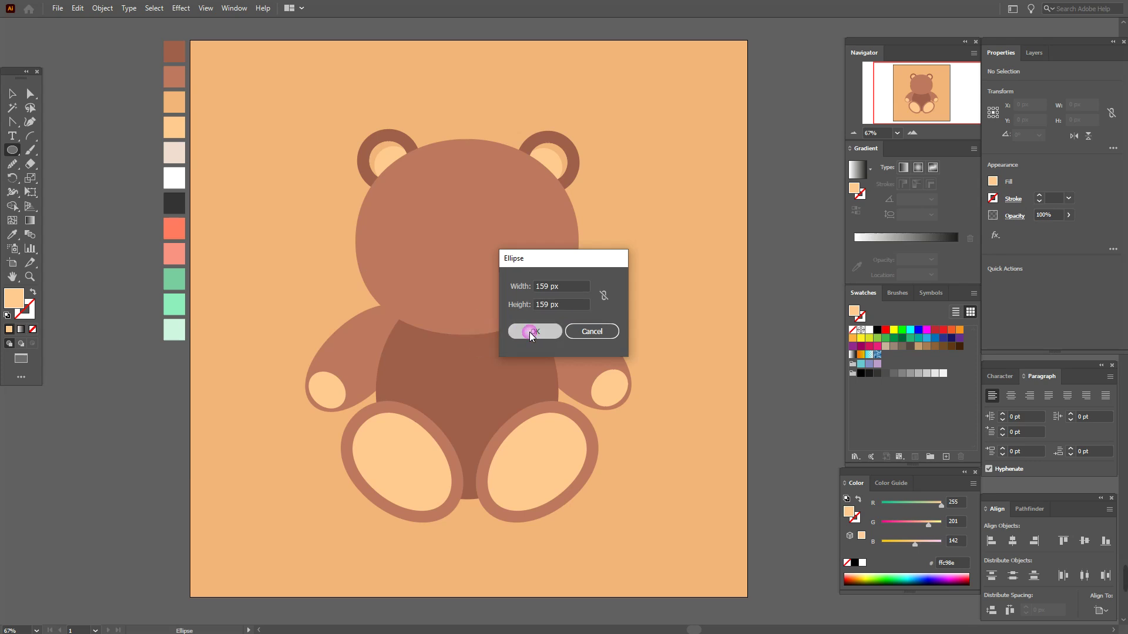
left_click(13, 94)
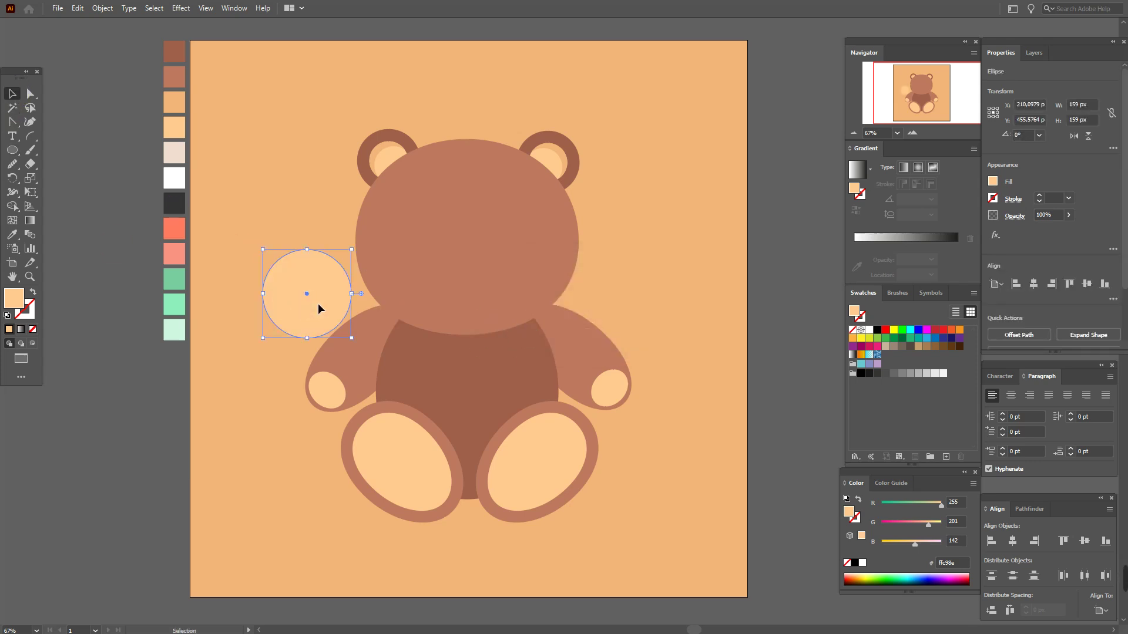
left_click_drag(308, 305, 468, 288)
- Lower the circle's top anchor to flatten it into a muzzle
left_click(31, 94)
left_click(467, 229)
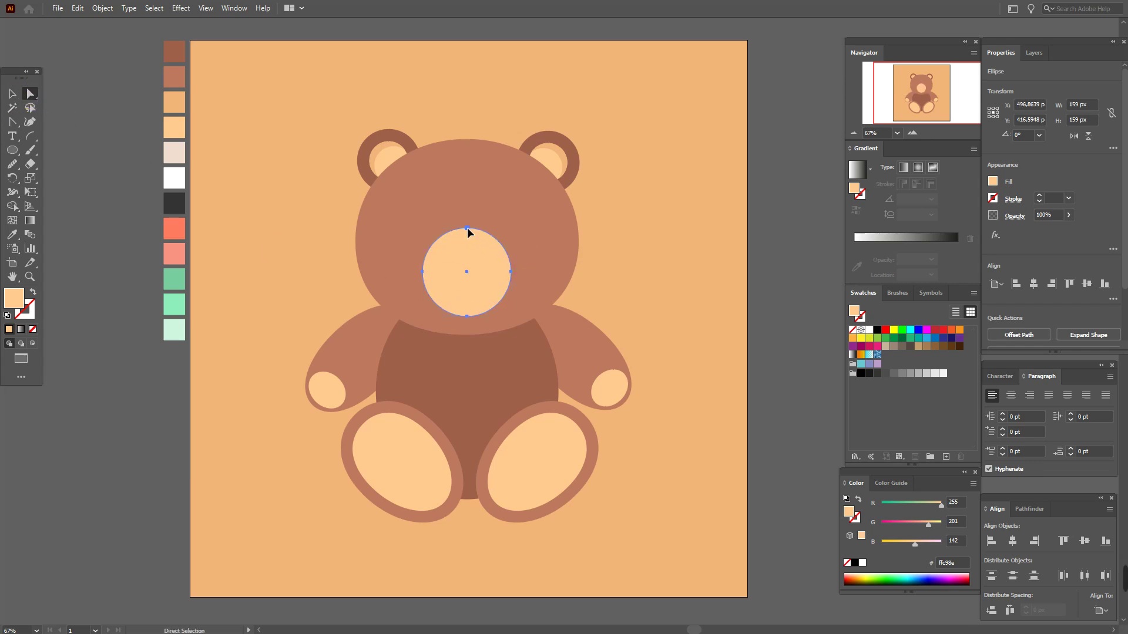
left_click(467, 229)
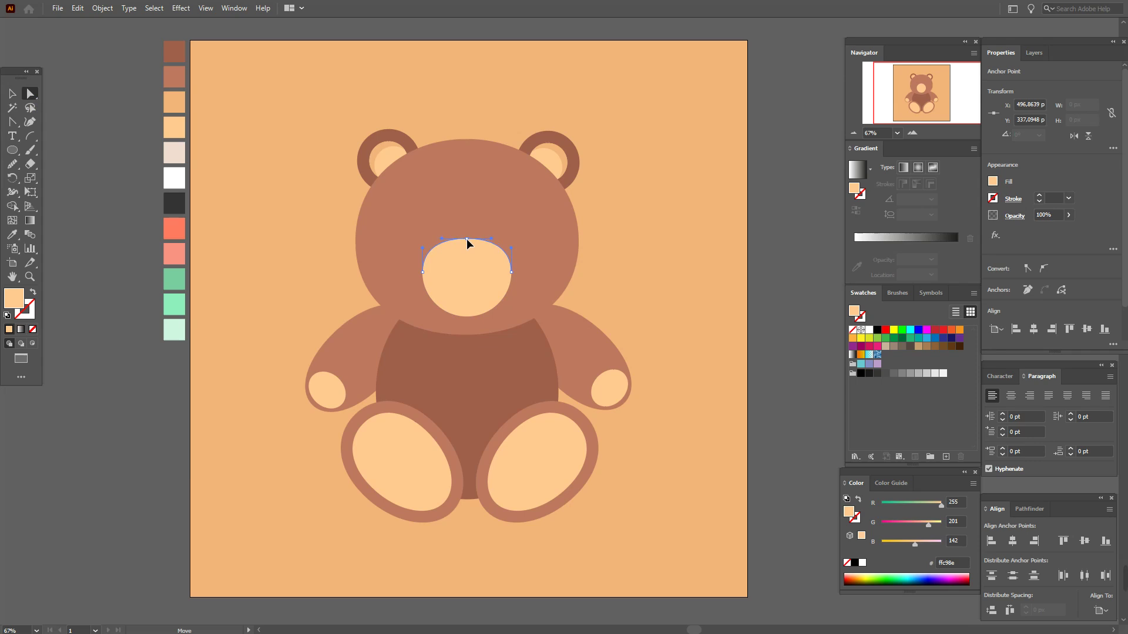
left_click_drag(467, 316, 468, 304)
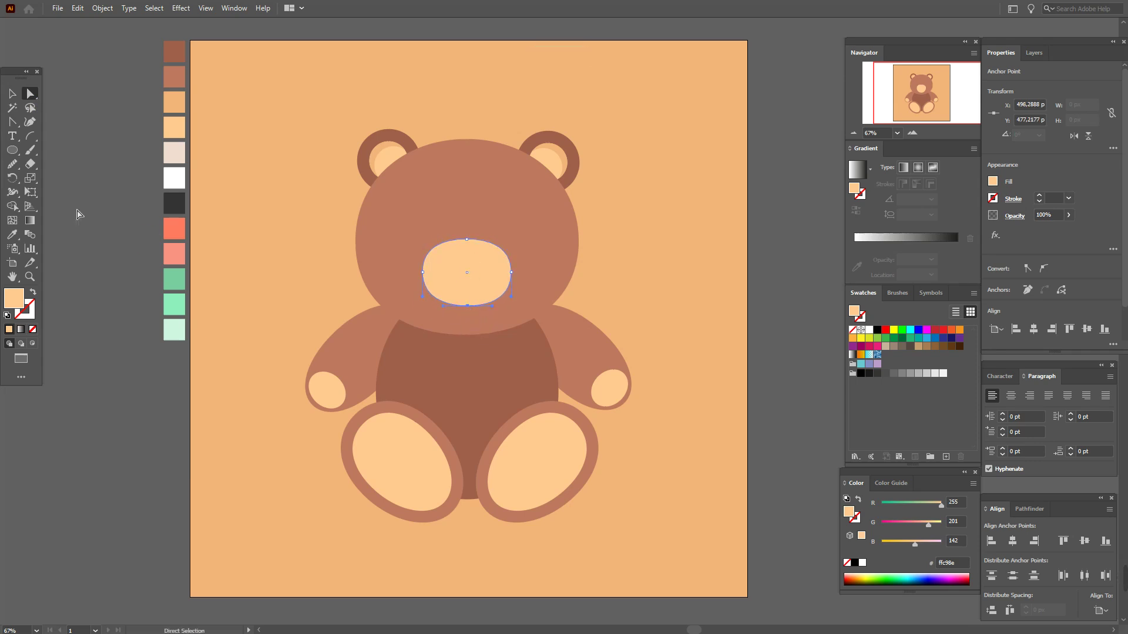
left_click(13, 94)
left_click(81, 138)
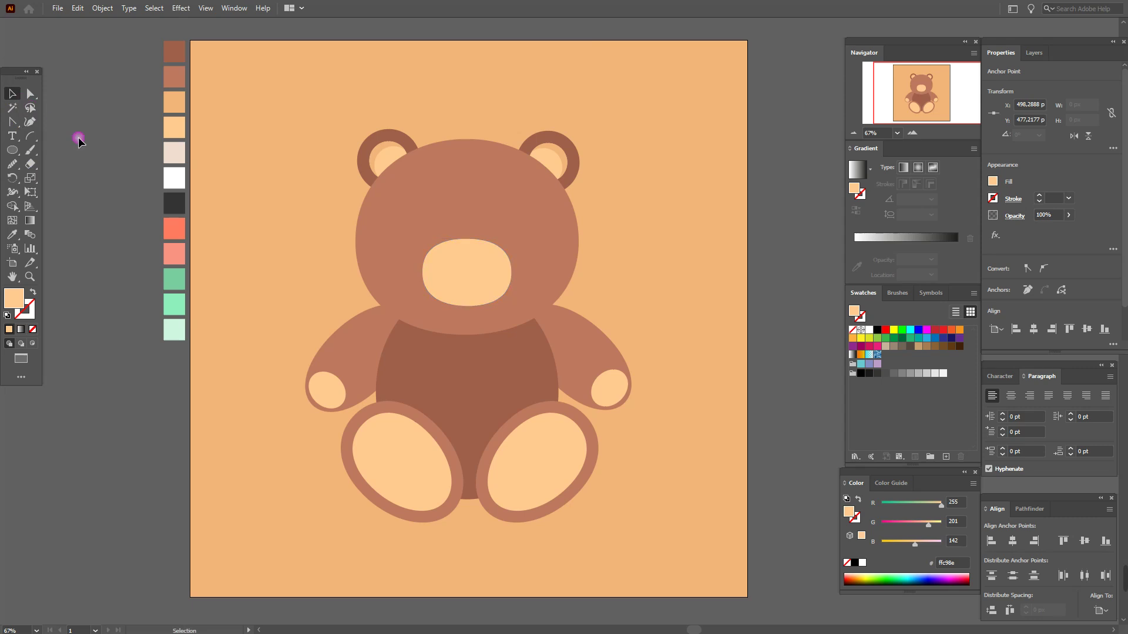
- Smooth the muzzle's right side with the Smooth tool, then deselect it
left_click(460, 276)
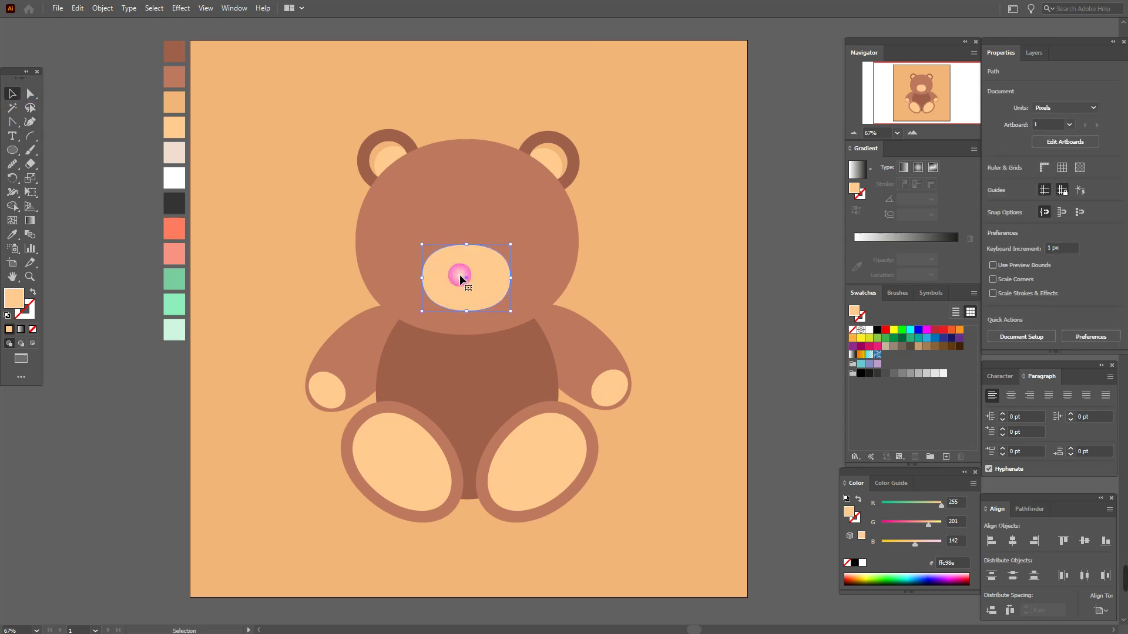
left_click(13, 168)
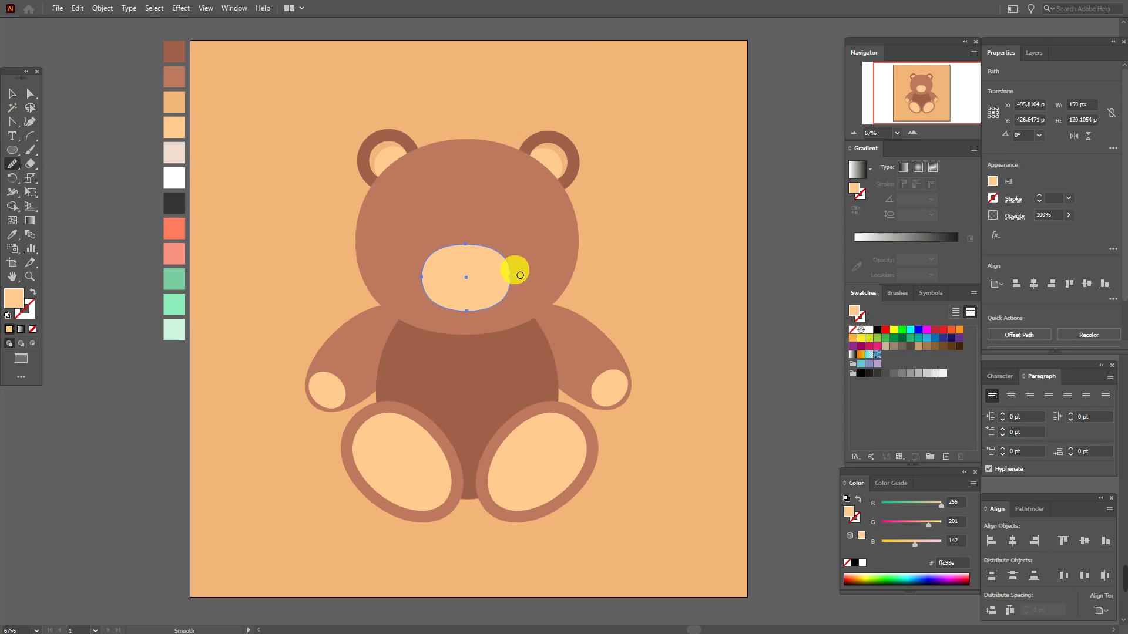
mouse_move(507, 266)
left_mouse_down()
mouse_move(460, 285)
mouse_move(503, 289)
left_mouse_up()
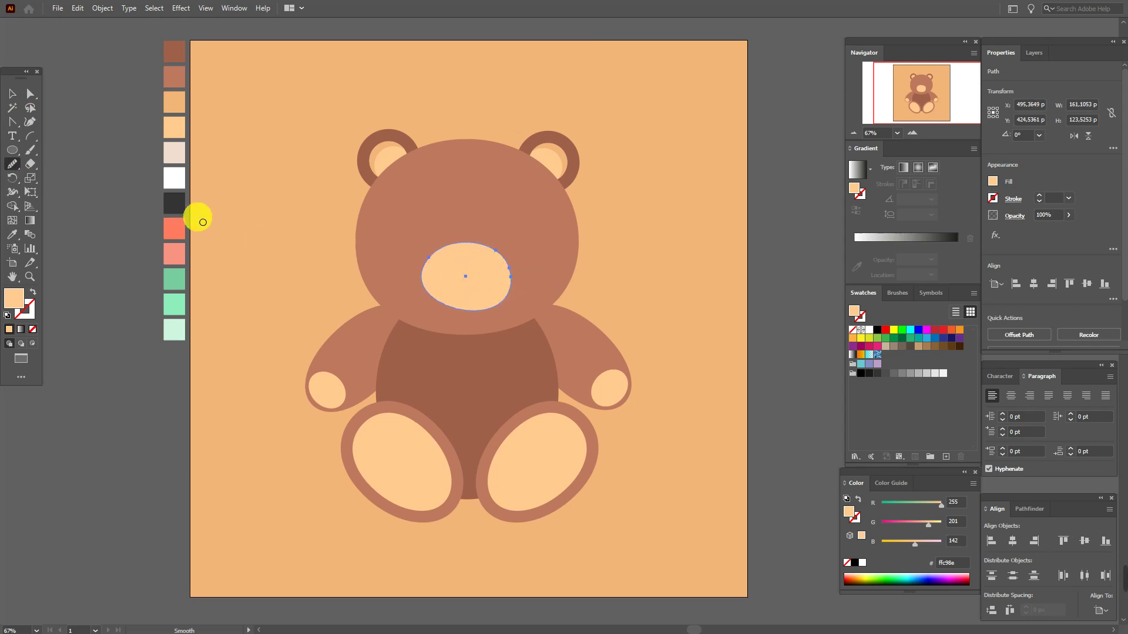
key("v")
key("ctrl+shift+a")
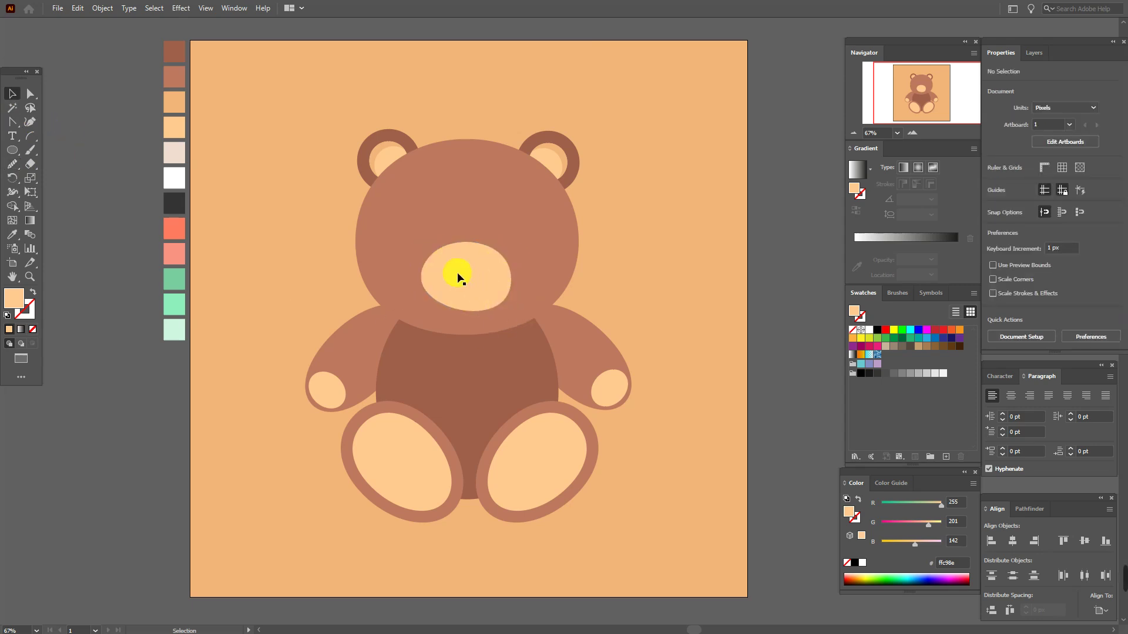
left_click(12, 233)
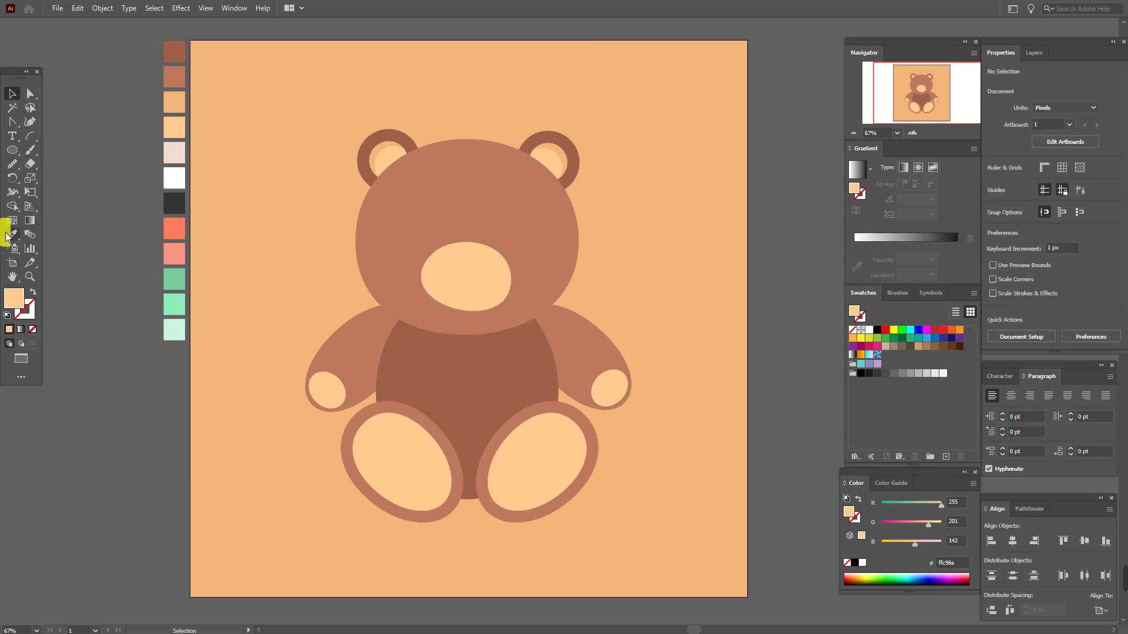
- Draw a 44 × 44 px dark grey circle and place it beside the muzzle's upper left
left_click(176, 214)
left_click(13, 150)
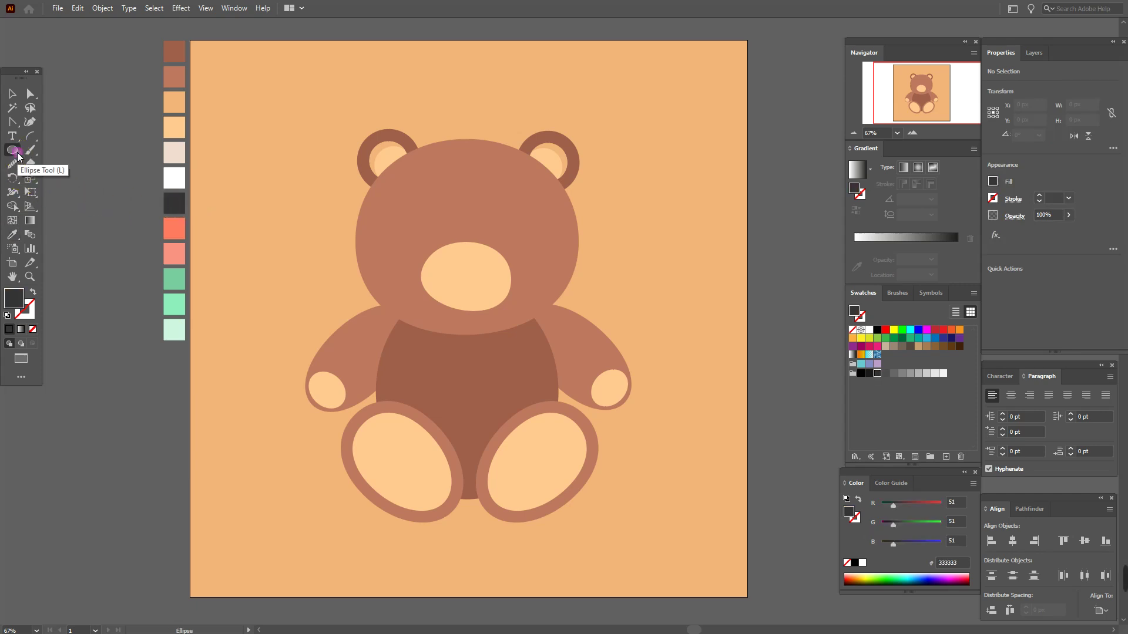
left_click(248, 200)
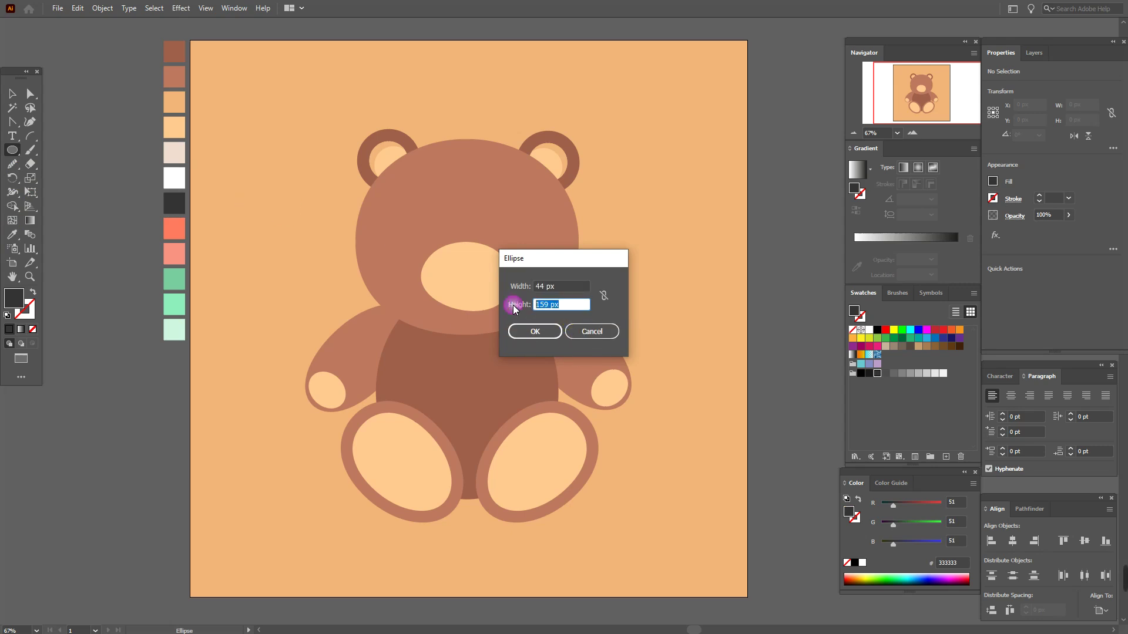
type("44")
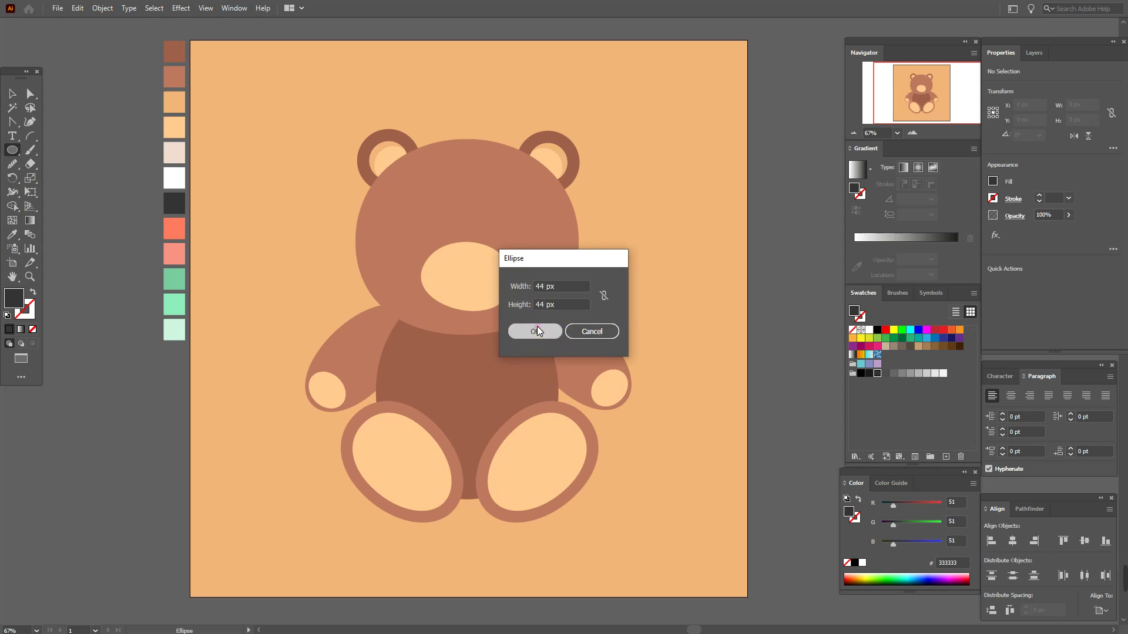
left_click(537, 326)
left_click(12, 93)
left_click_drag(253, 211, 435, 250)
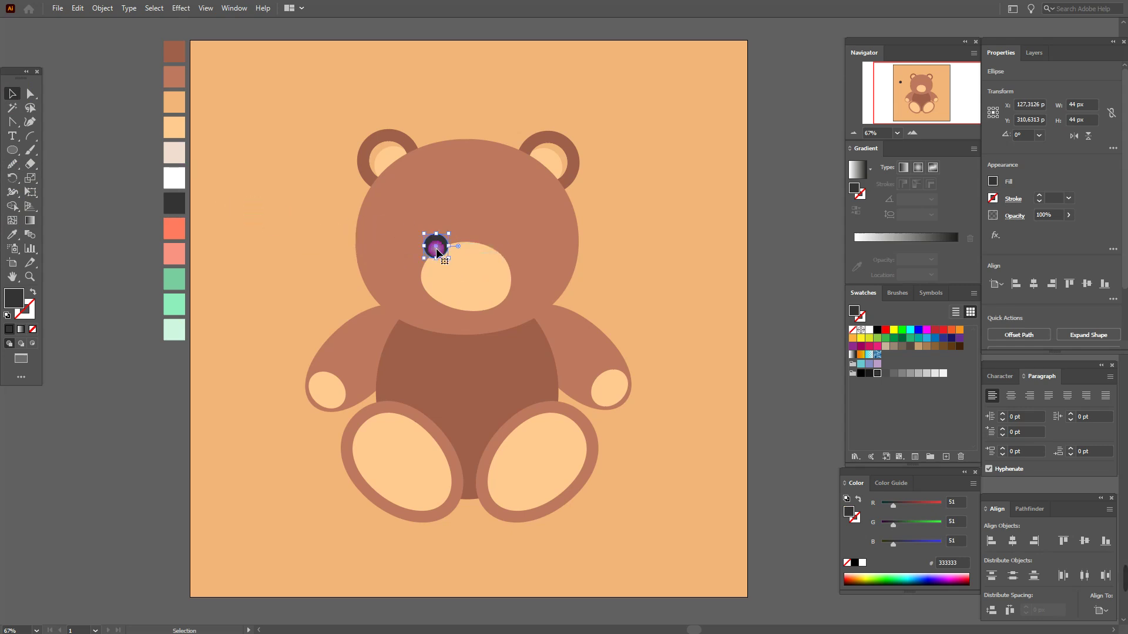
- Bring the muzzle in front of the eye and zoom in on the face
right_click(487, 277)
mouse_move(520, 508)
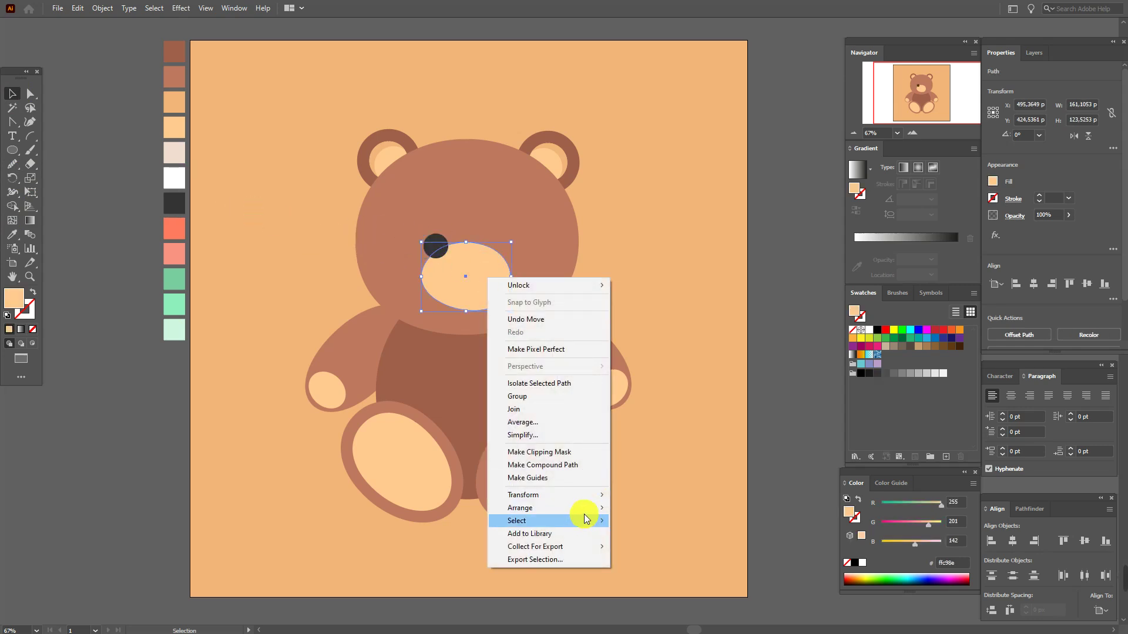
left_click(648, 507)
left_click(30, 276)
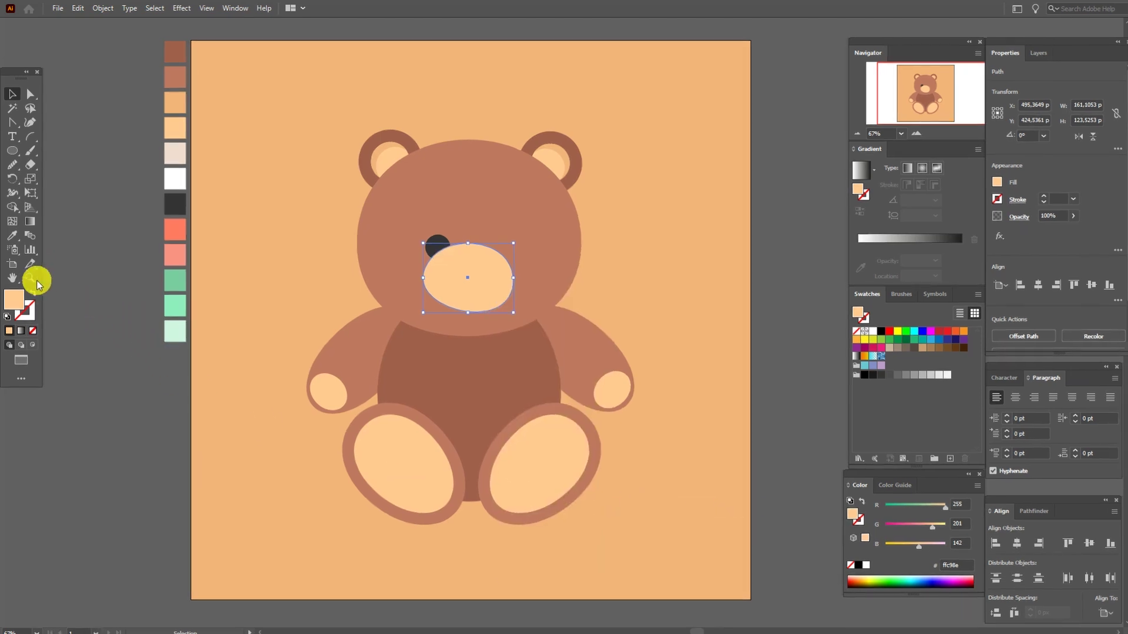
left_click(458, 254)
key("h")
left_click_drag(54, 247, 464, 258)
left_click_drag(373, 249, 590, 267)
left_click_drag(224, 254, 476, 259)
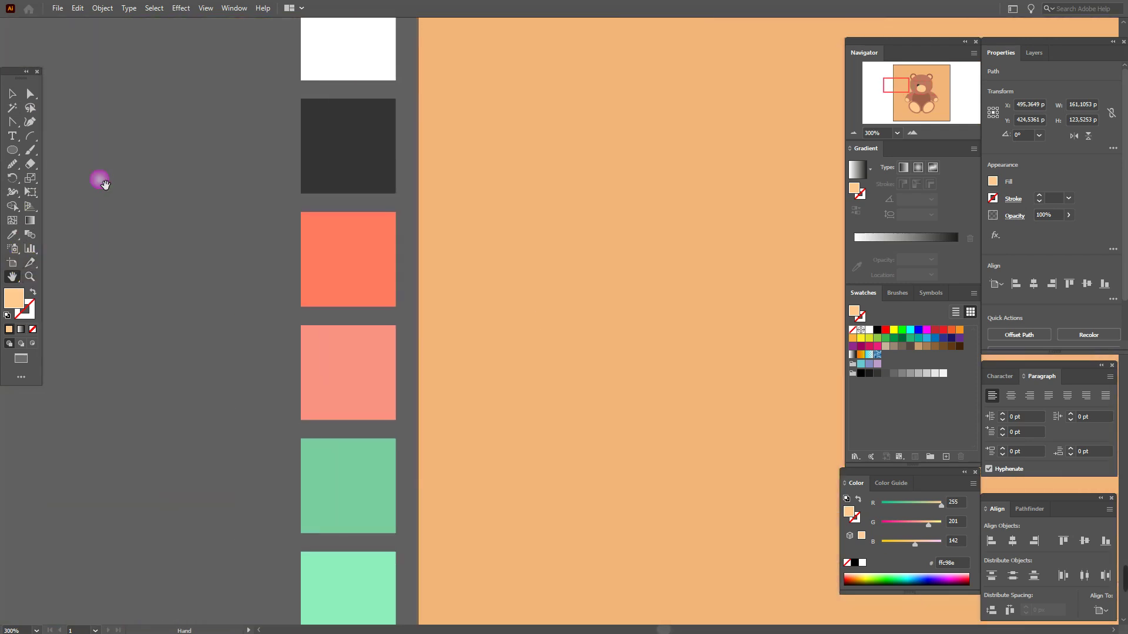
left_click(12, 277)
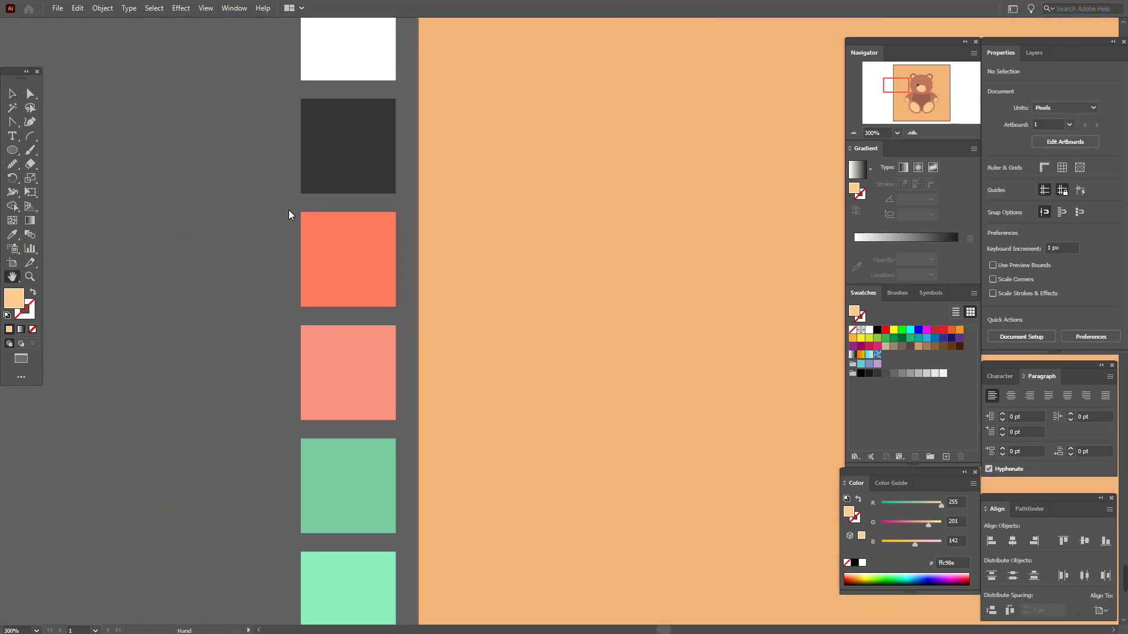
- Sample the light pink #efdcce and draw a tiny 8.94 px highlight on the eye's upper left
scroll(288, 210, "up", 3)
scroll(338, 186, "up", 5)
left_click(12, 234)
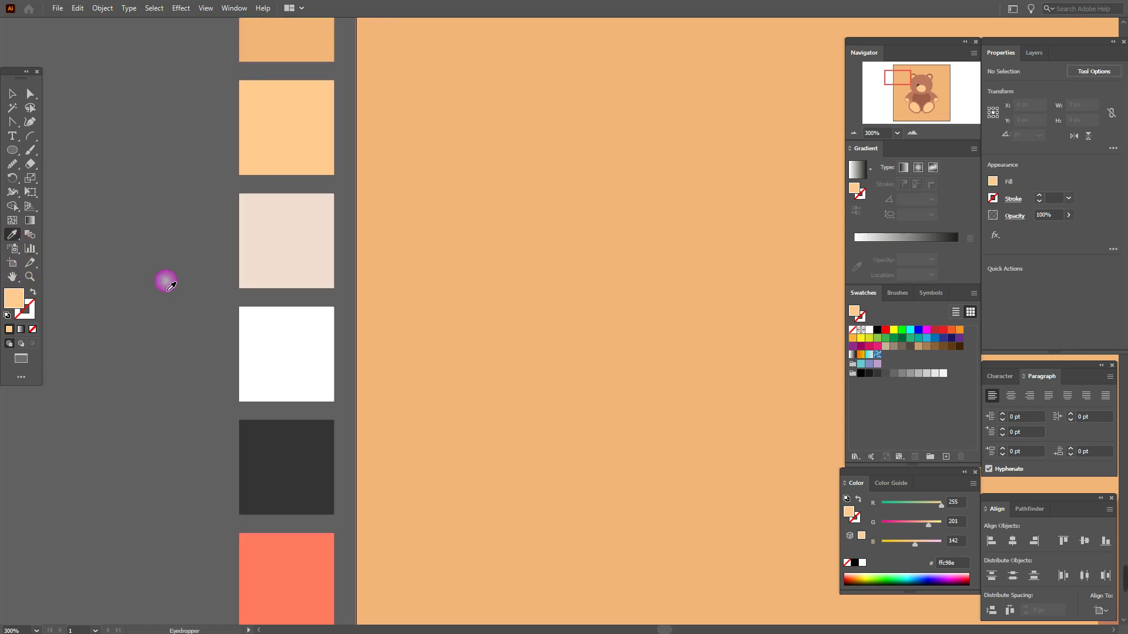
left_click(291, 249)
left_click(12, 277)
left_click_drag(269, 285, 128, 305)
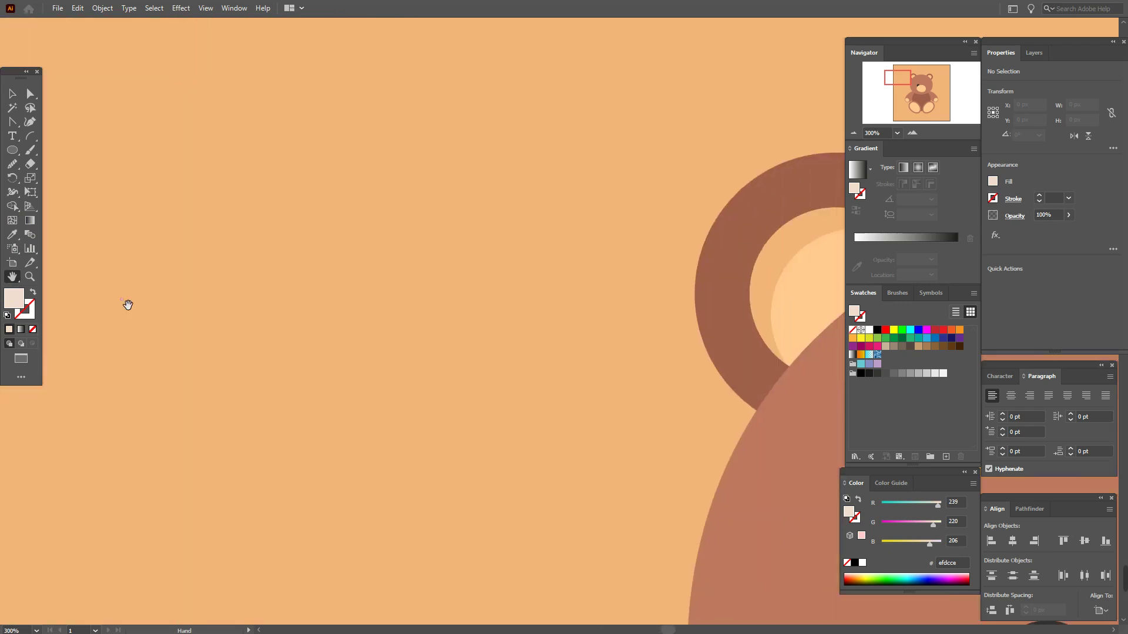
scroll(156, 305, "right", 5)
scroll(342, 191, "down", 3)
scroll(533, 284, "down", 2)
scroll(517, 264, "down", 1)
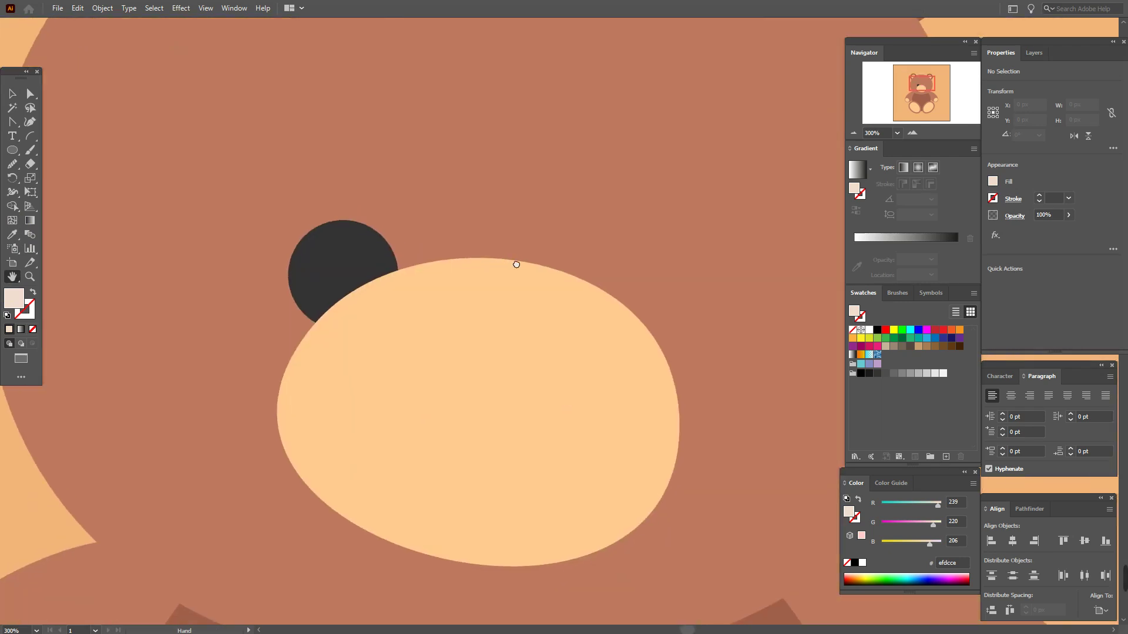
left_click(11, 149)
left_click_drag(317, 248, 326, 256)
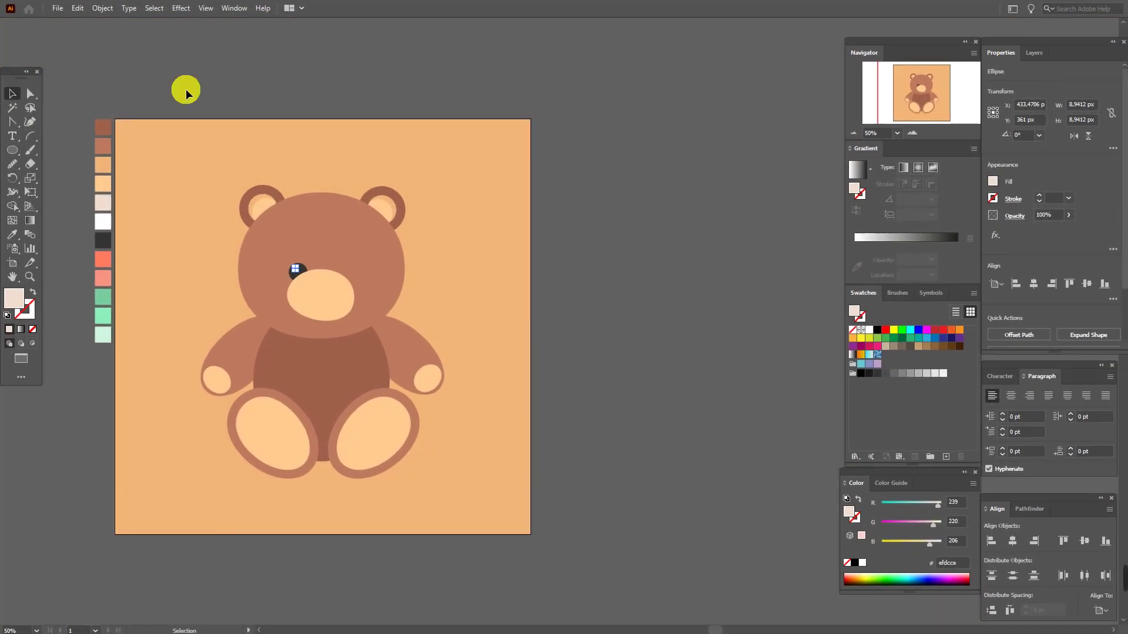
left_click(186, 89)
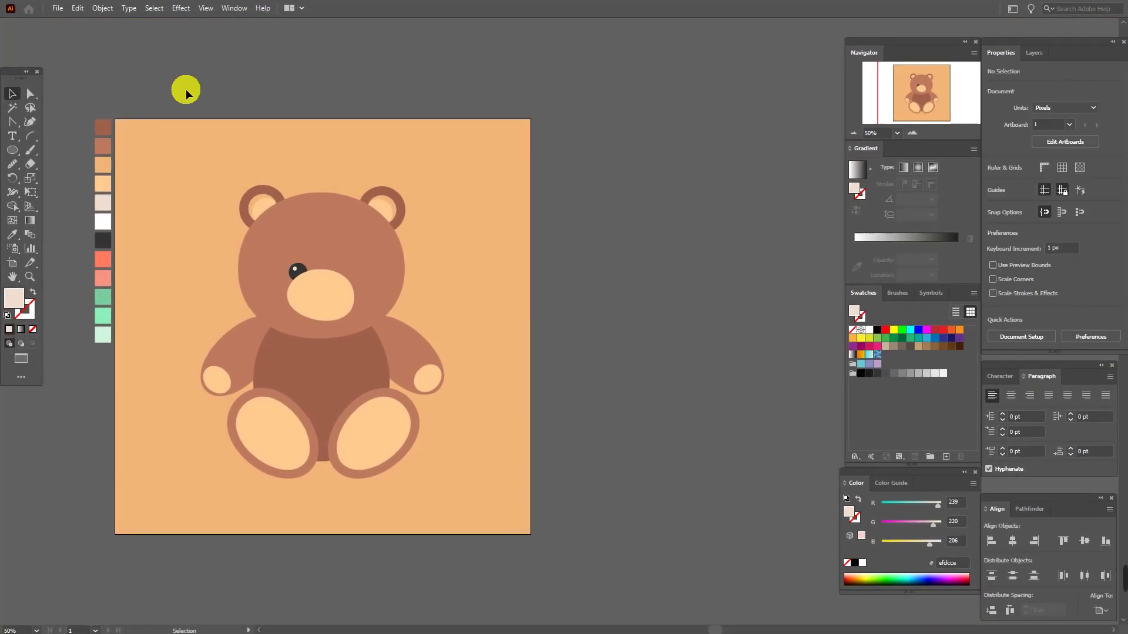
- Group the left eye with its highlight and make a vertically reflected copy
left_click(301, 269)
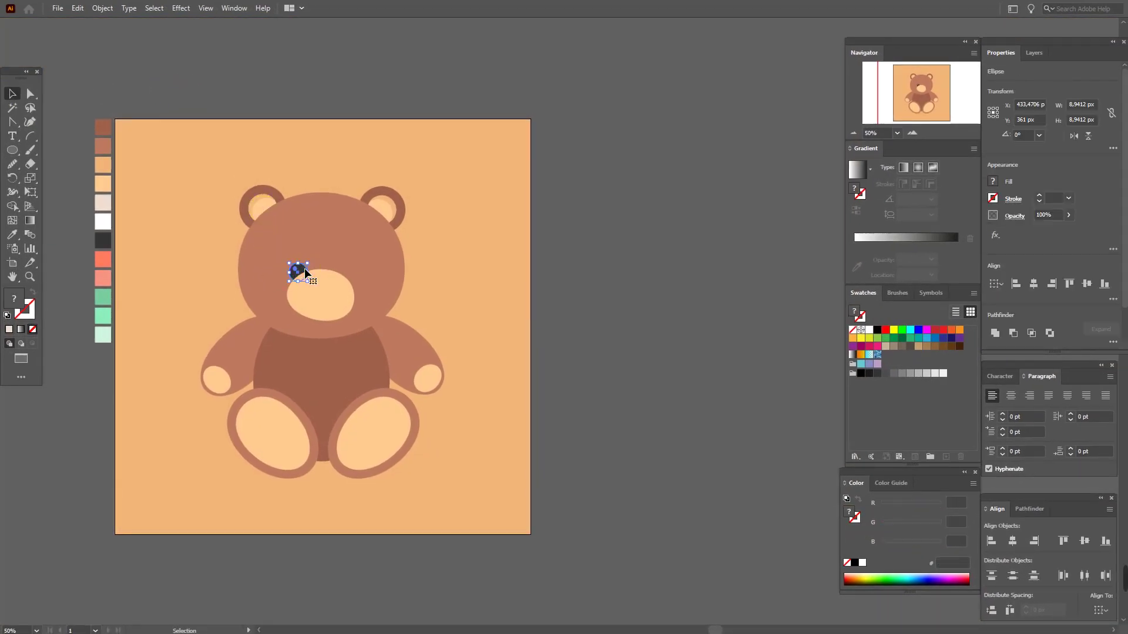
left_click(305, 272)
right_click(305, 268)
mouse_move(361, 418)
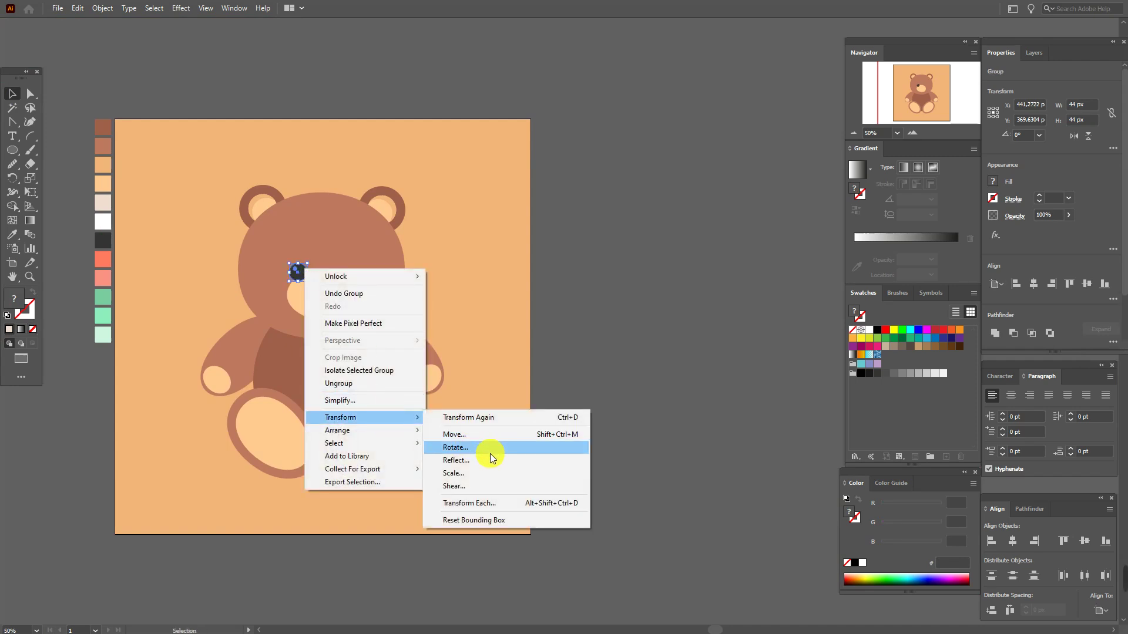
left_click(492, 460)
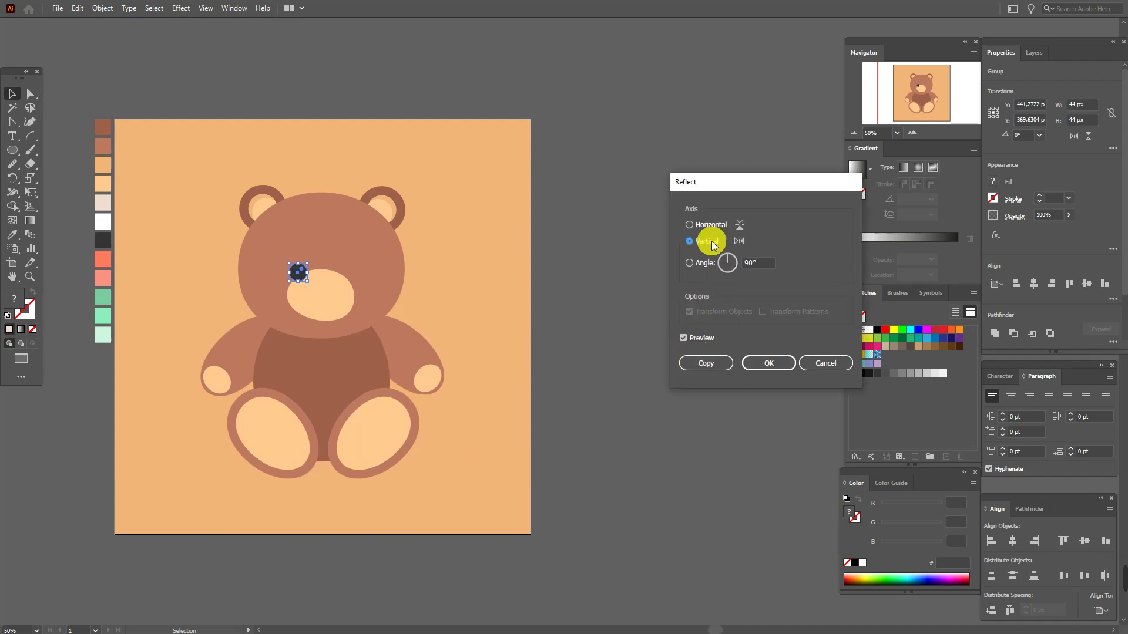
left_click(723, 364)
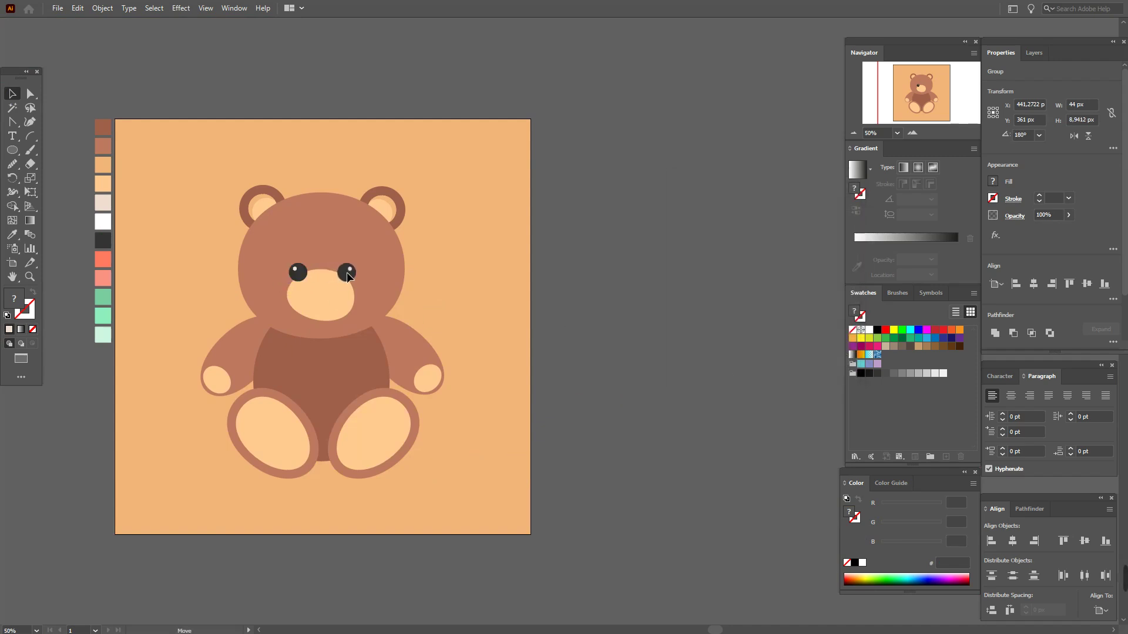
- Bring the muzzle in front of both eyes and align the two eyes to the same height
right_click(340, 291)
mouse_move(373, 522)
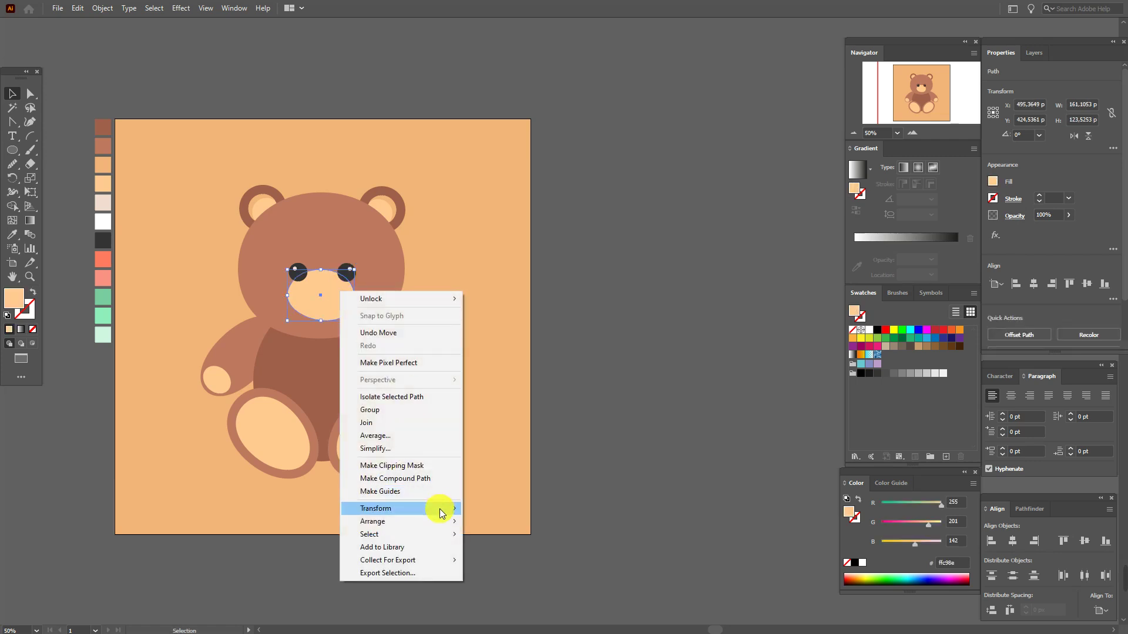
left_click(513, 524)
left_click(462, 346)
left_click(301, 274)
left_click(349, 276, "shift")
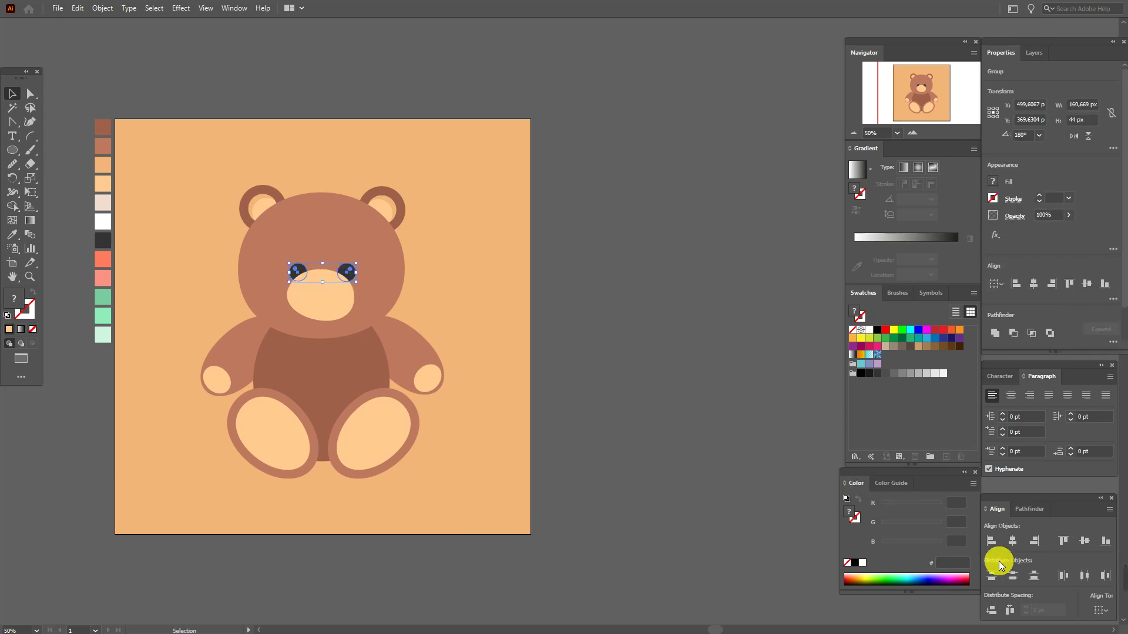
left_click(1084, 541)
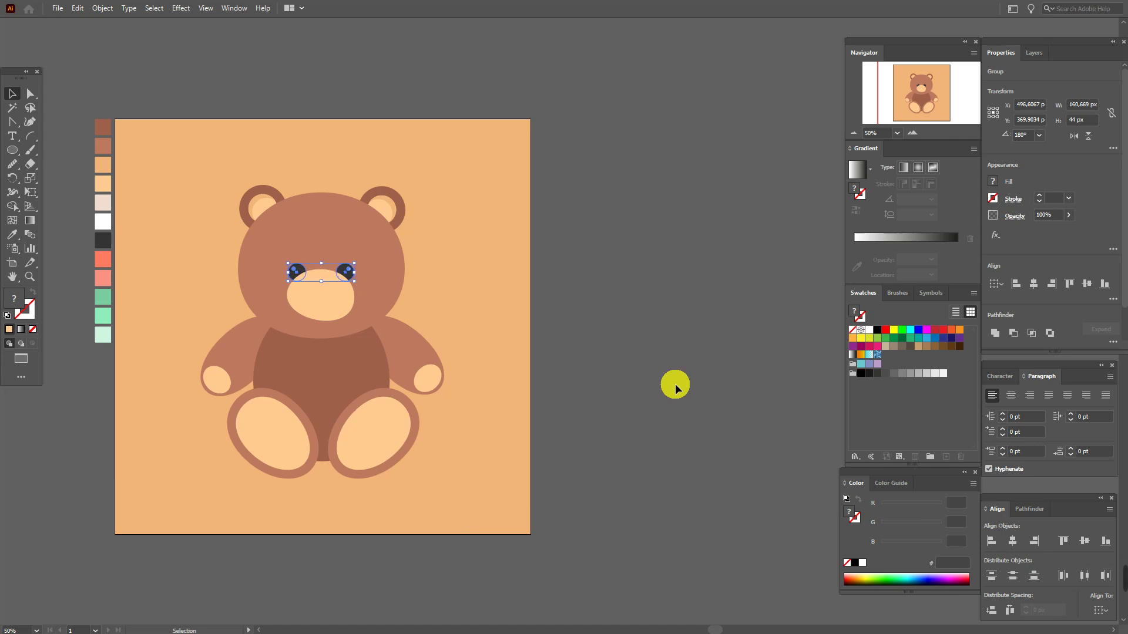
left_click(674, 387)
left_click(297, 271)
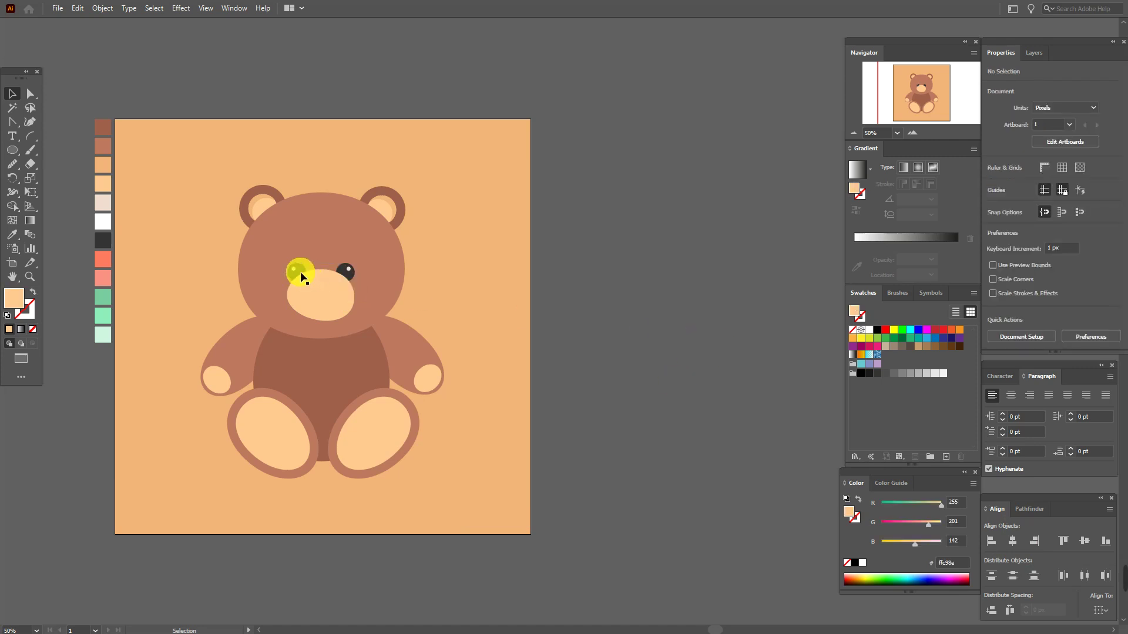
left_click(352, 282, "shift")
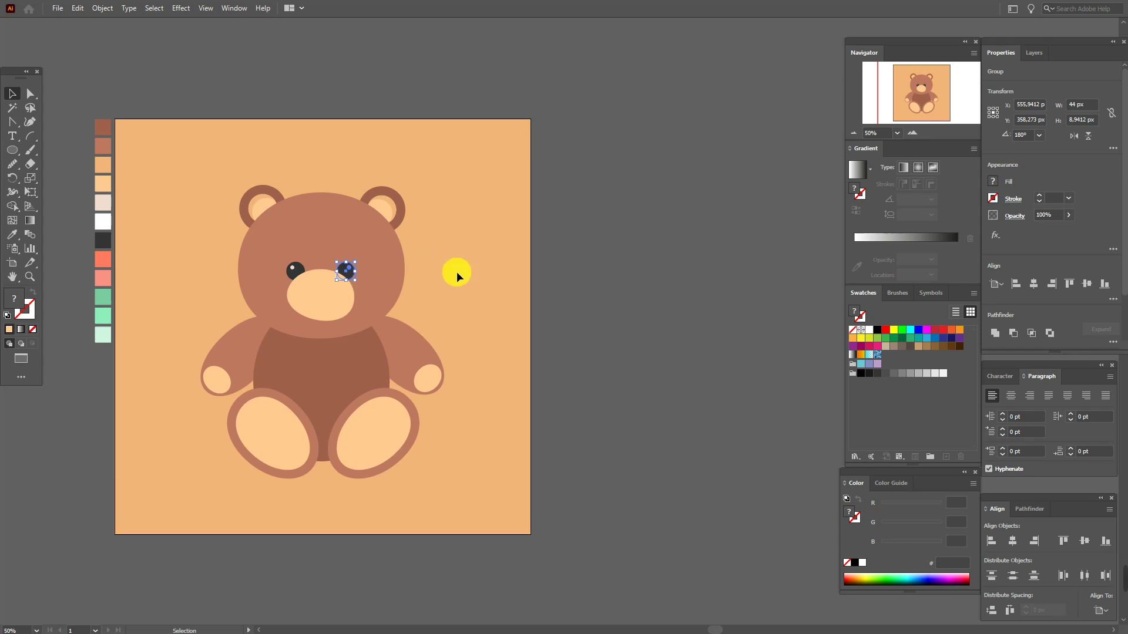
left_click(560, 306)
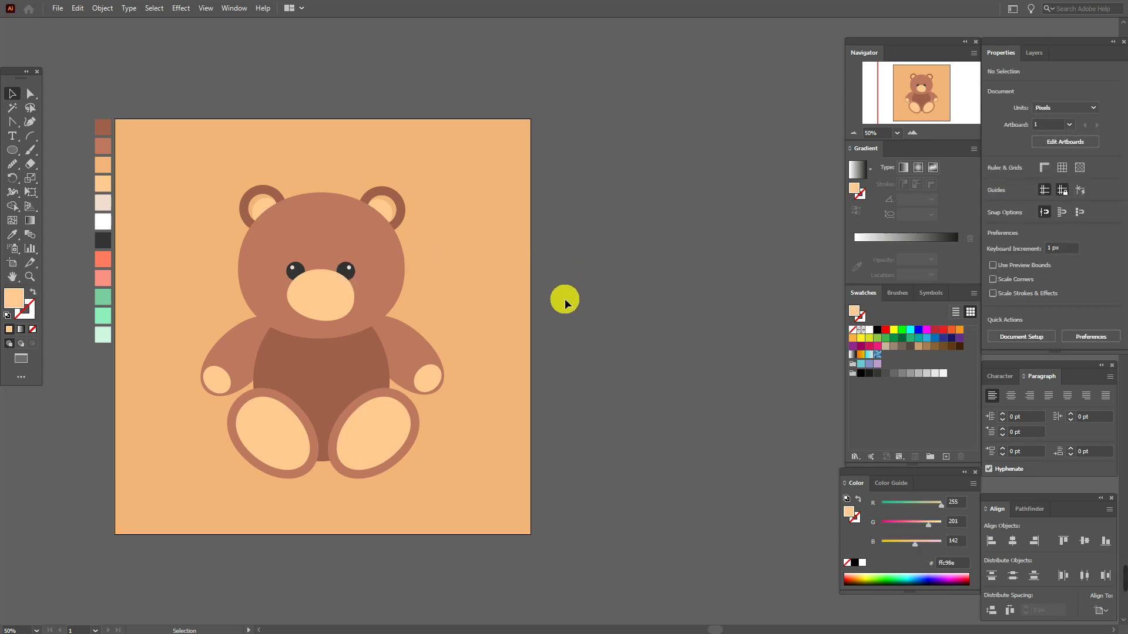
- Draw a three-sided dark brown polygon triangle and move it toward the bear's face
left_click(8, 236)
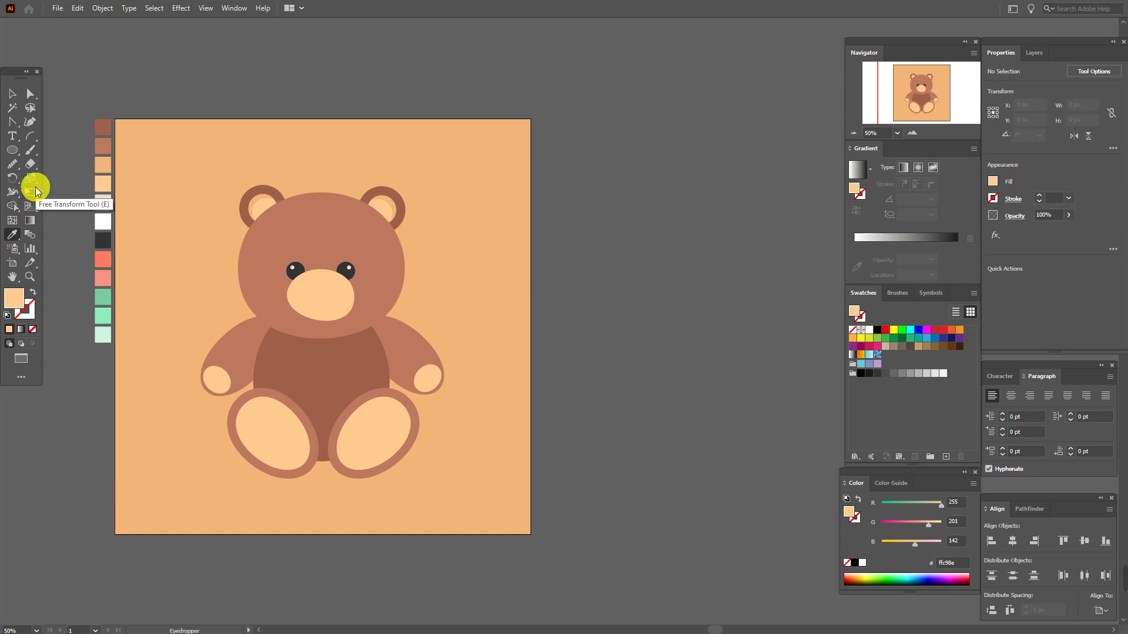
left_click(109, 133)
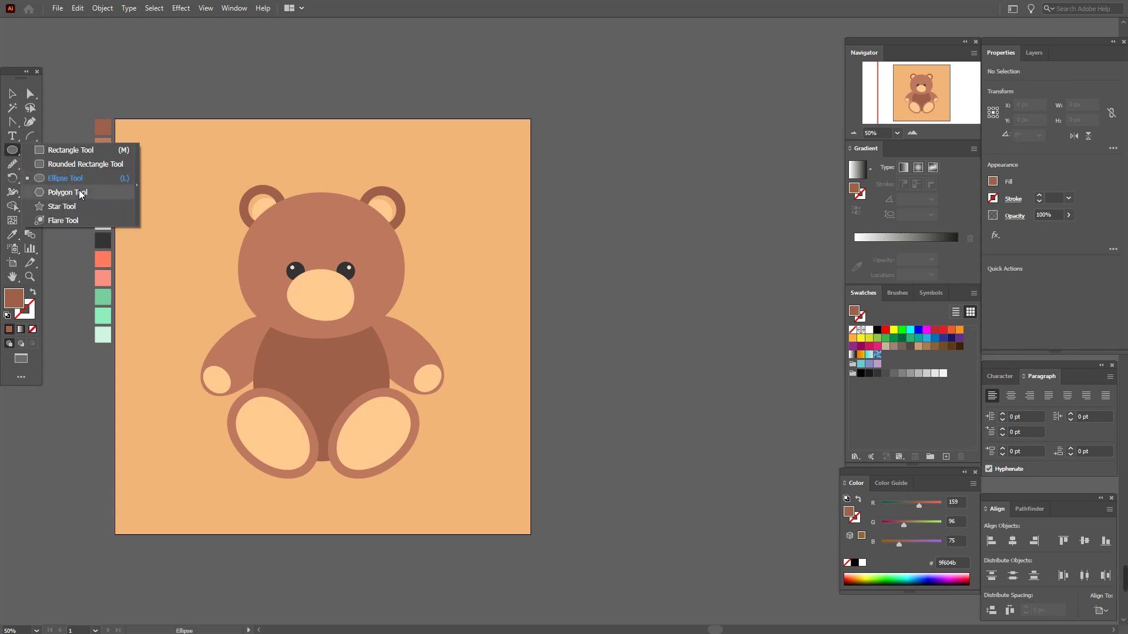
left_click_drag(17, 152, 73, 191)
left_click(464, 279)
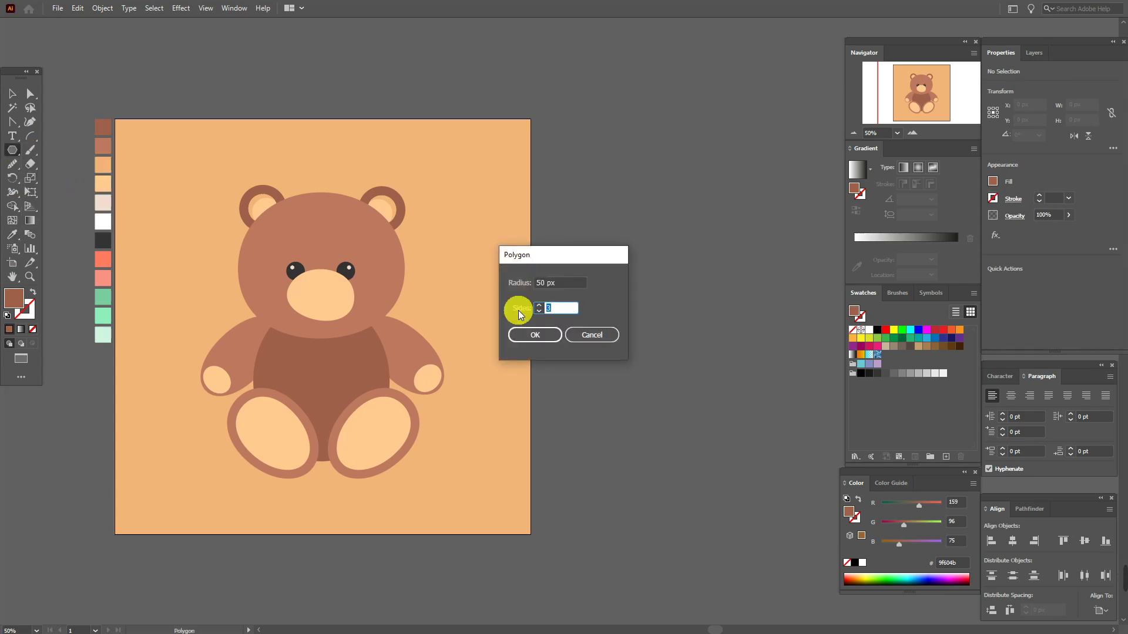
left_click(538, 334)
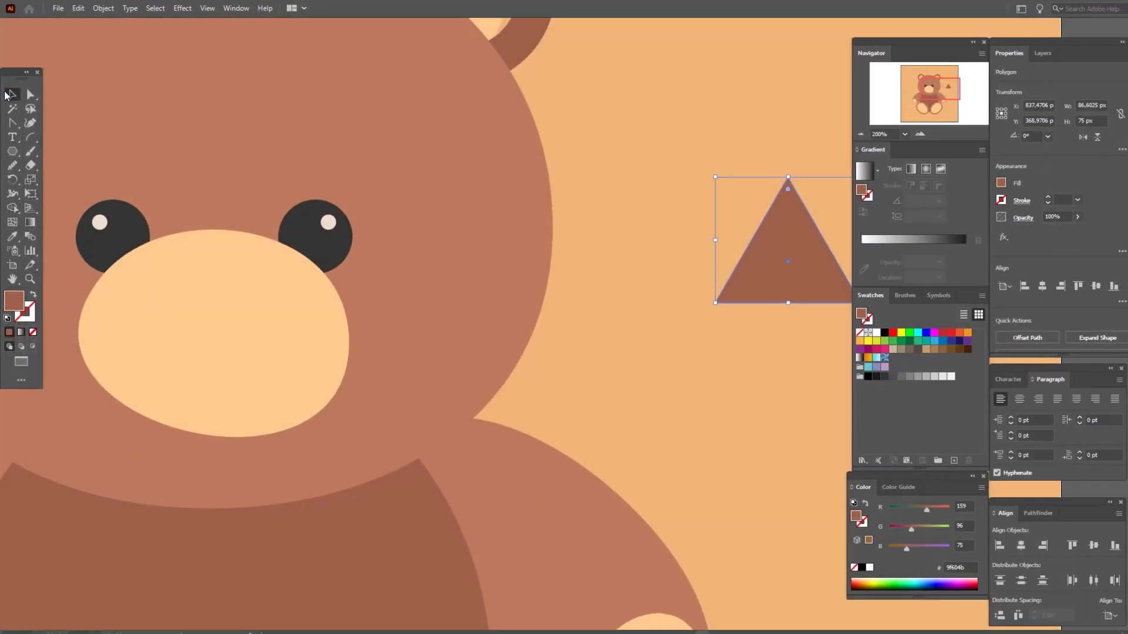
left_click_drag(801, 279, 487, 259)
left_click(12, 277)
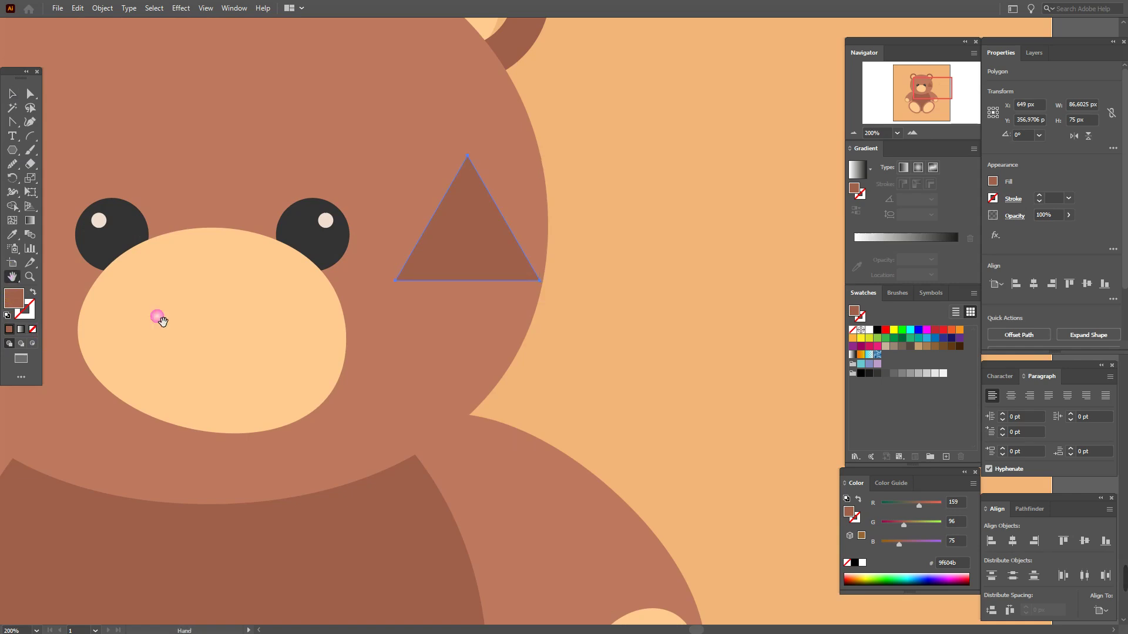
left_click_drag(281, 327, 440, 331)
left_click(13, 93)
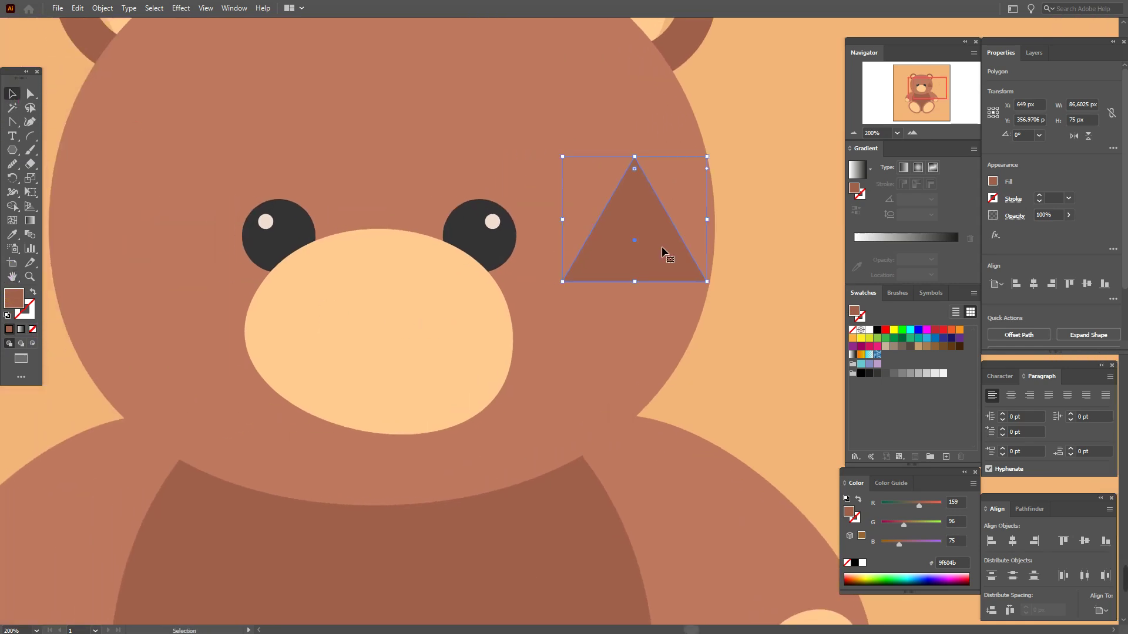
- Flip the triangle upside down, shrink it to about 51 by 44 px, and place it on the muzzle top
right_click(661, 248)
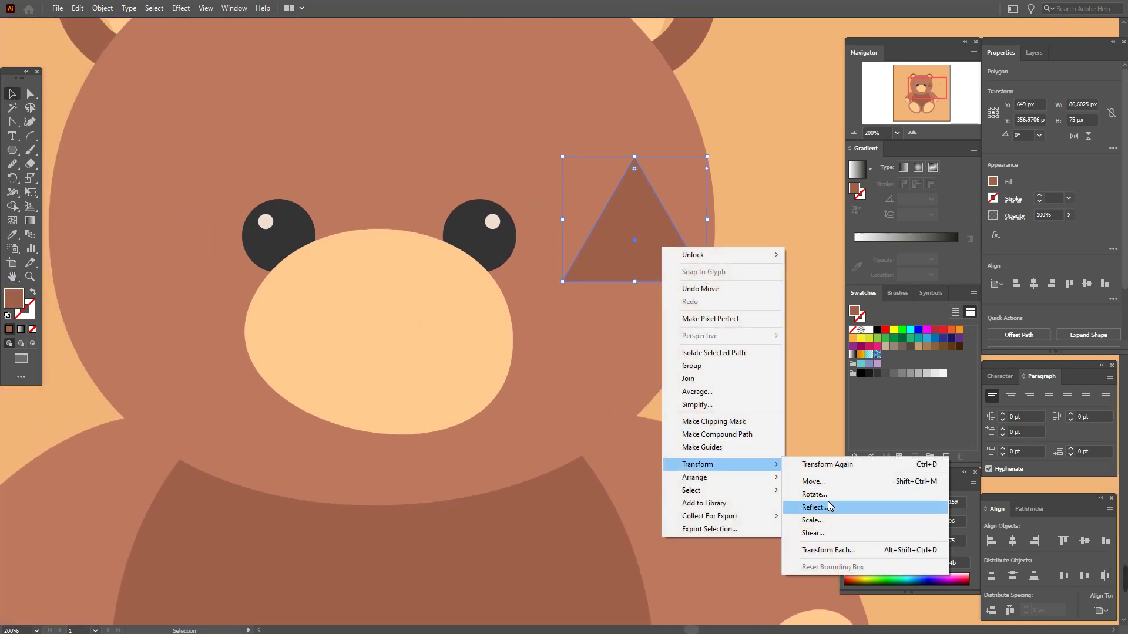
left_click(816, 504)
left_click(719, 223)
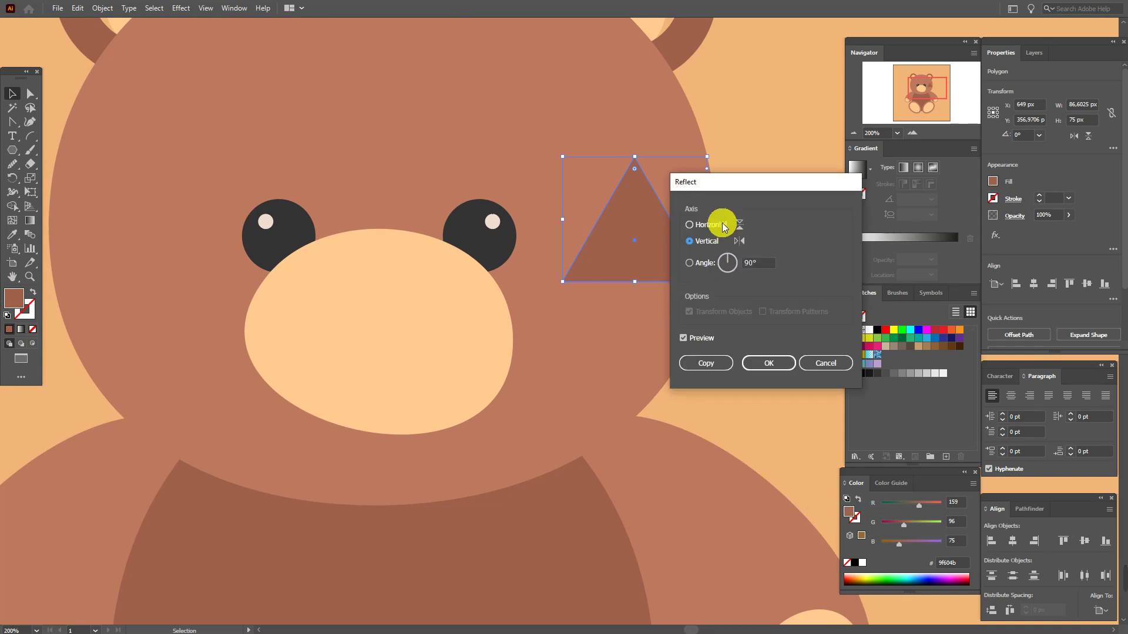
left_click(765, 365)
left_click_drag(634, 157, 634, 208)
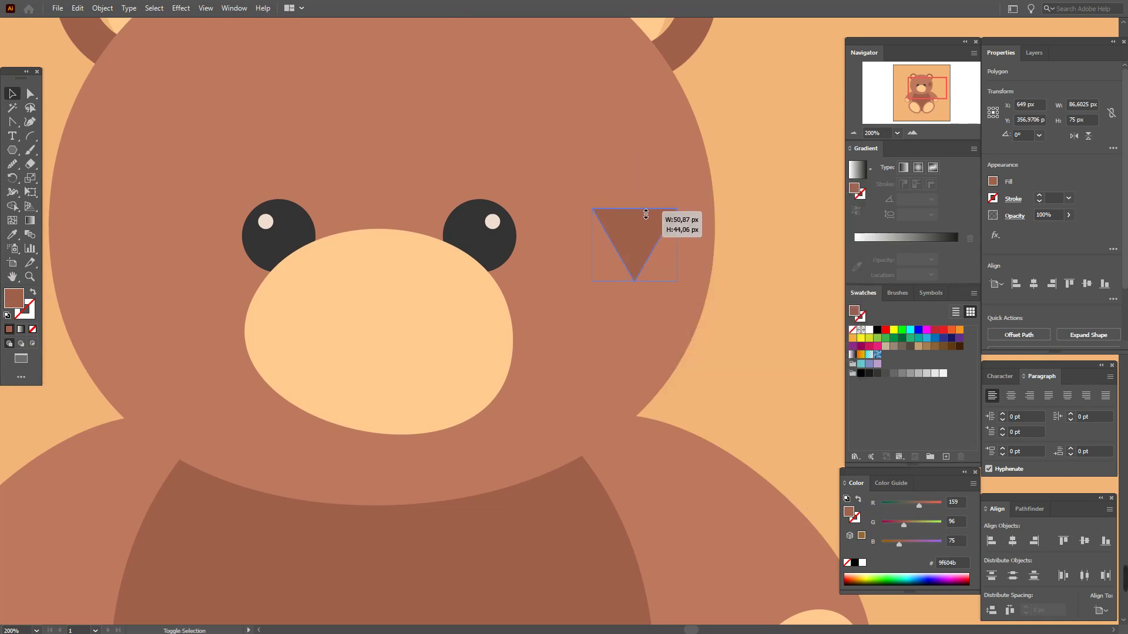
mouse_move(624, 247)
left_mouse_down()
mouse_move(371, 296)
mouse_move(439, 301)
left_mouse_up()
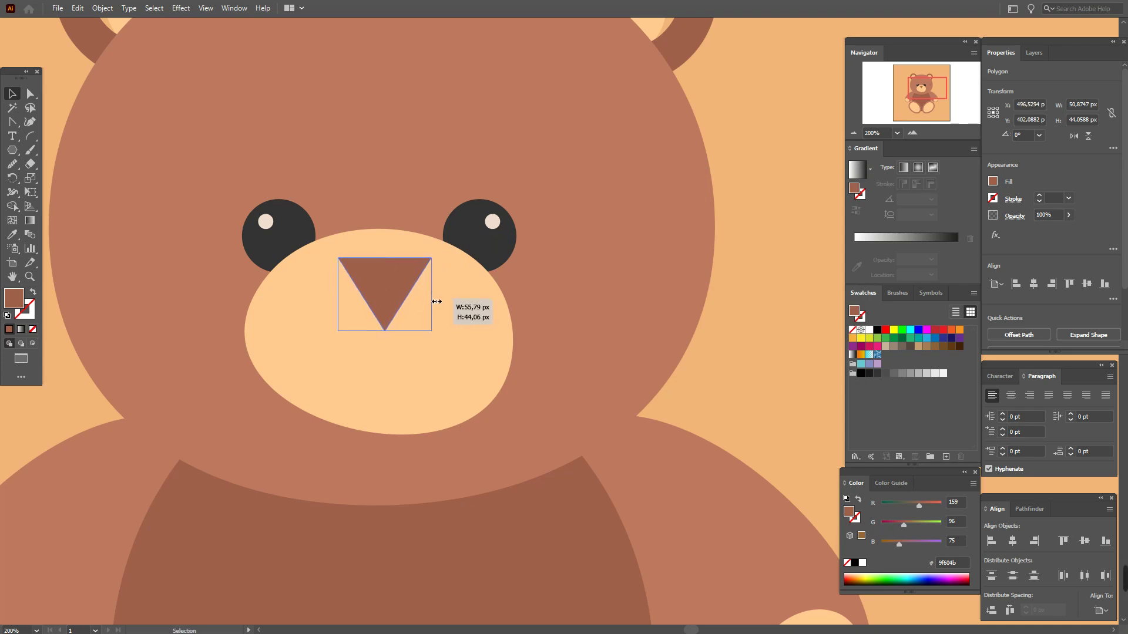
left_click_drag(385, 289, 383, 289)
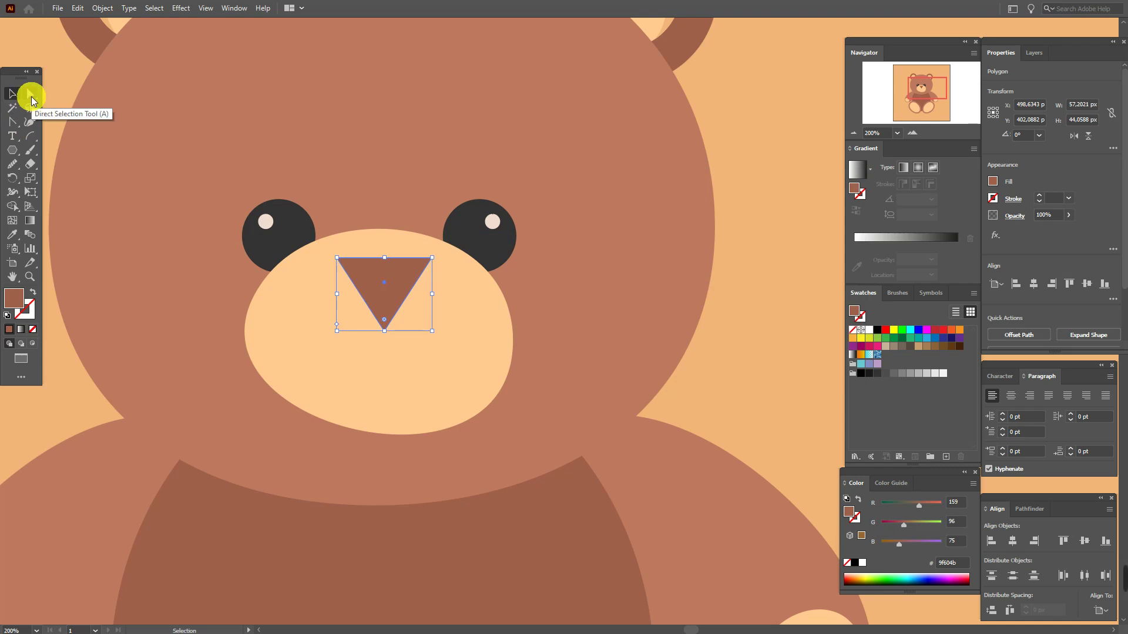
- Round the nose triangle's corners with the corner widgets and fine-tune its position
left_click(31, 95)
left_click_drag(348, 269, 357, 275)
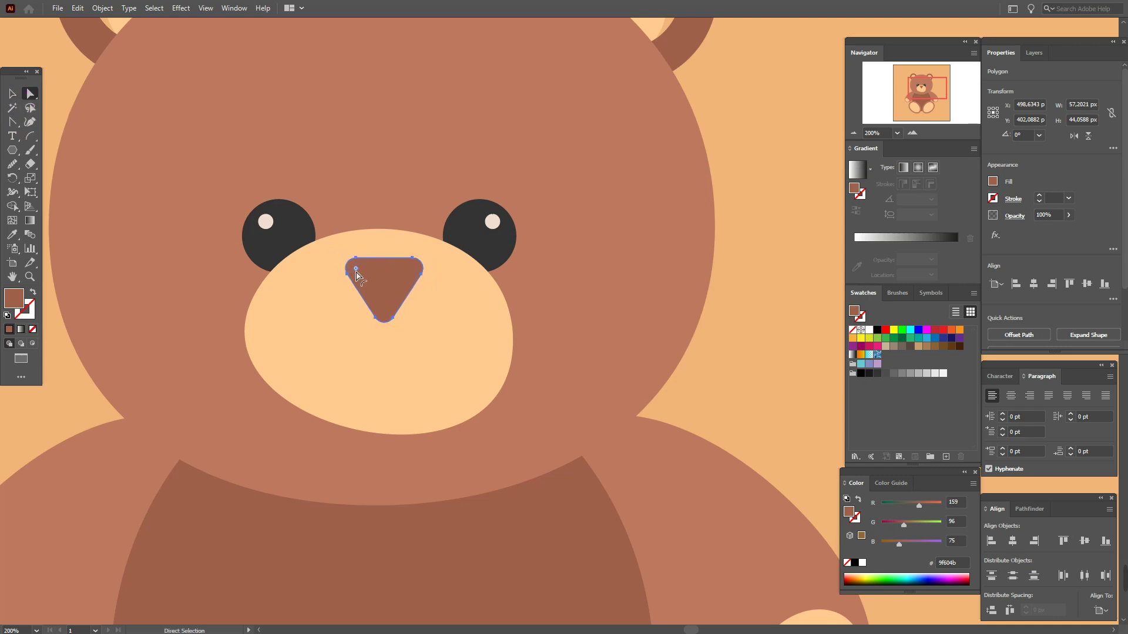
left_click_drag(362, 286, 365, 290)
left_click(12, 94)
left_click_drag(391, 337, 393, 342)
key("ctrl+z")
left_click_drag(404, 285, 402, 285)
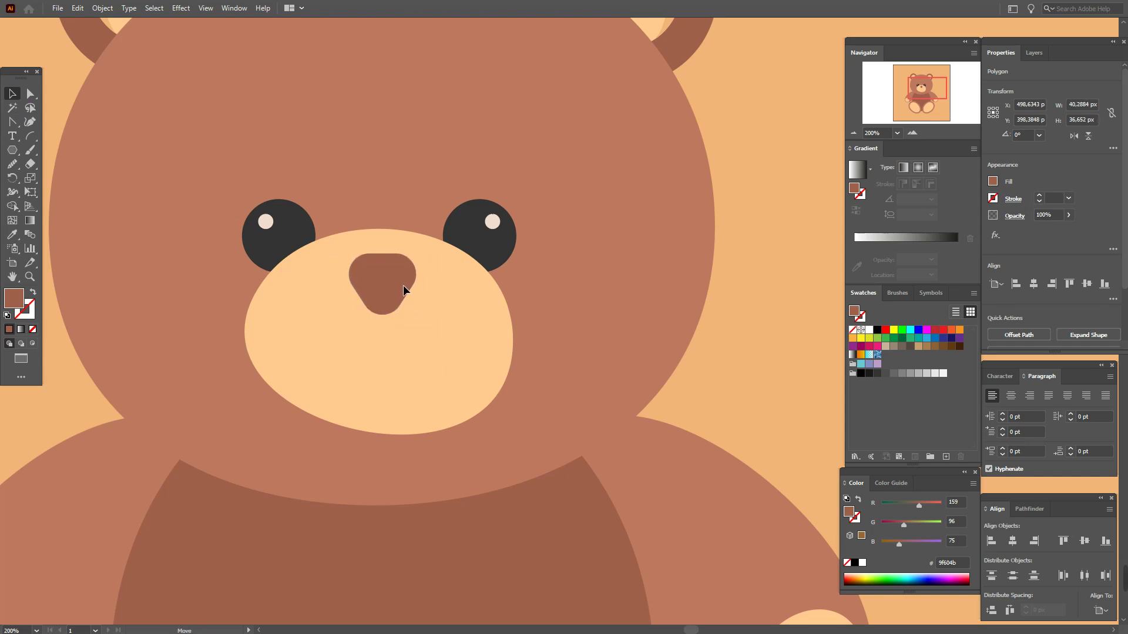
left_click_drag(401, 285, 401, 285)
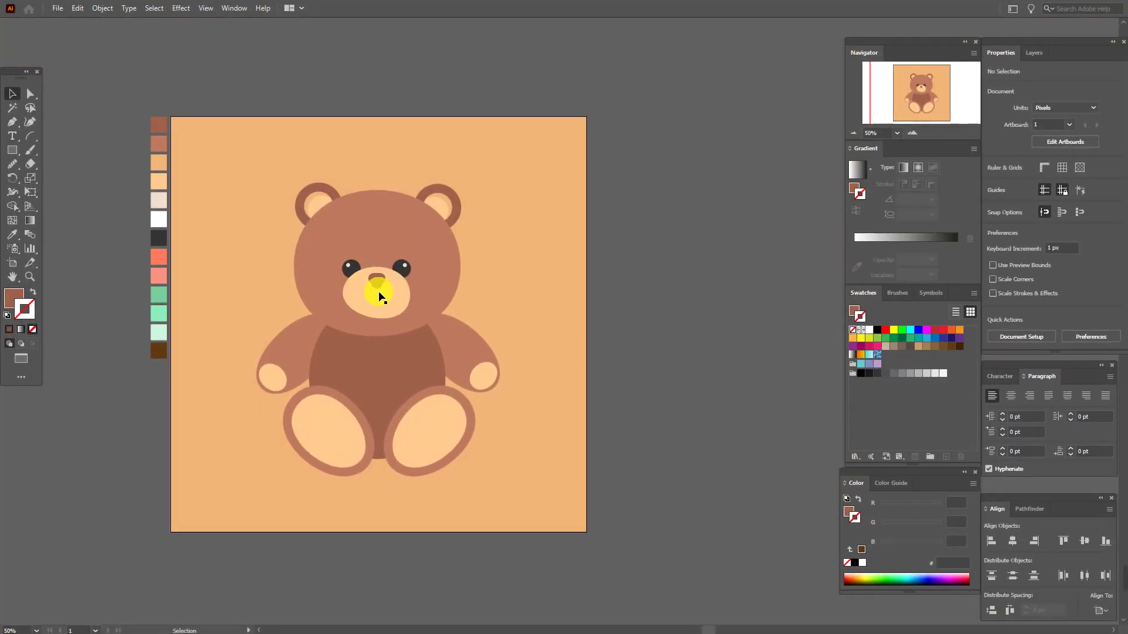
- Draw a dark brown vertical line below the nose with a round brush stroke
left_click(14, 238)
left_click(166, 354)
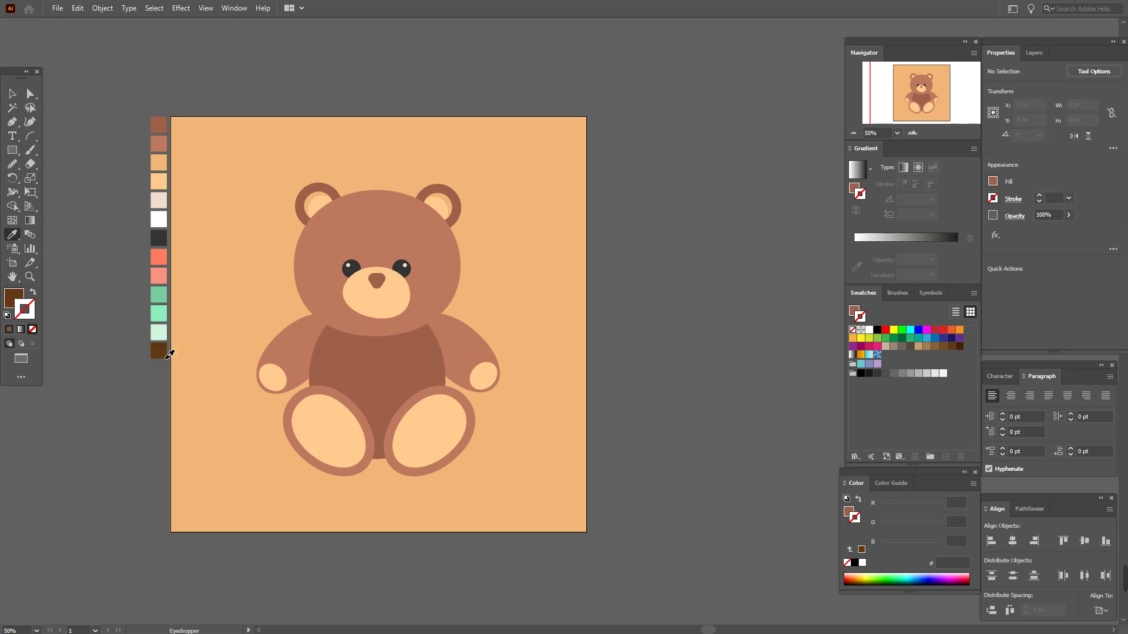
left_click(34, 293)
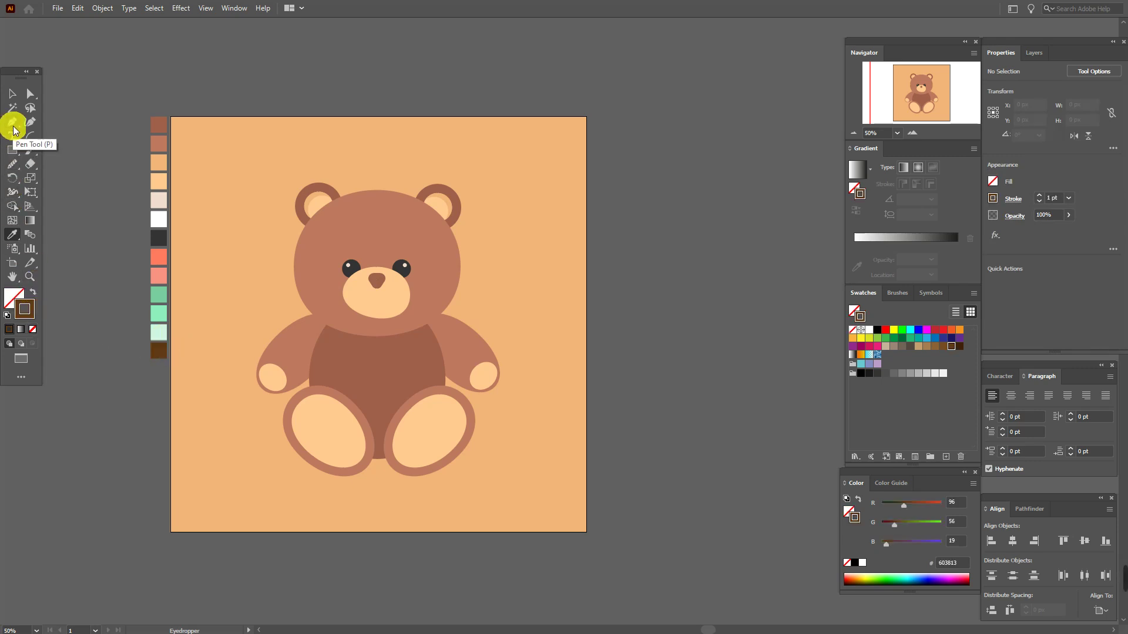
left_click(12, 123)
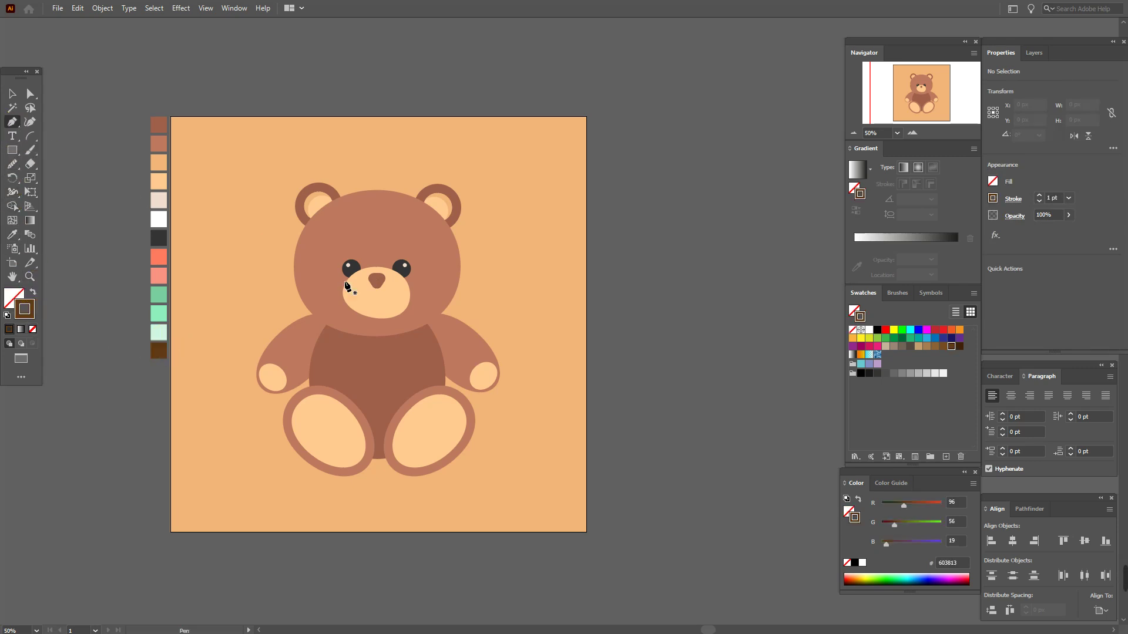
left_click(376, 287)
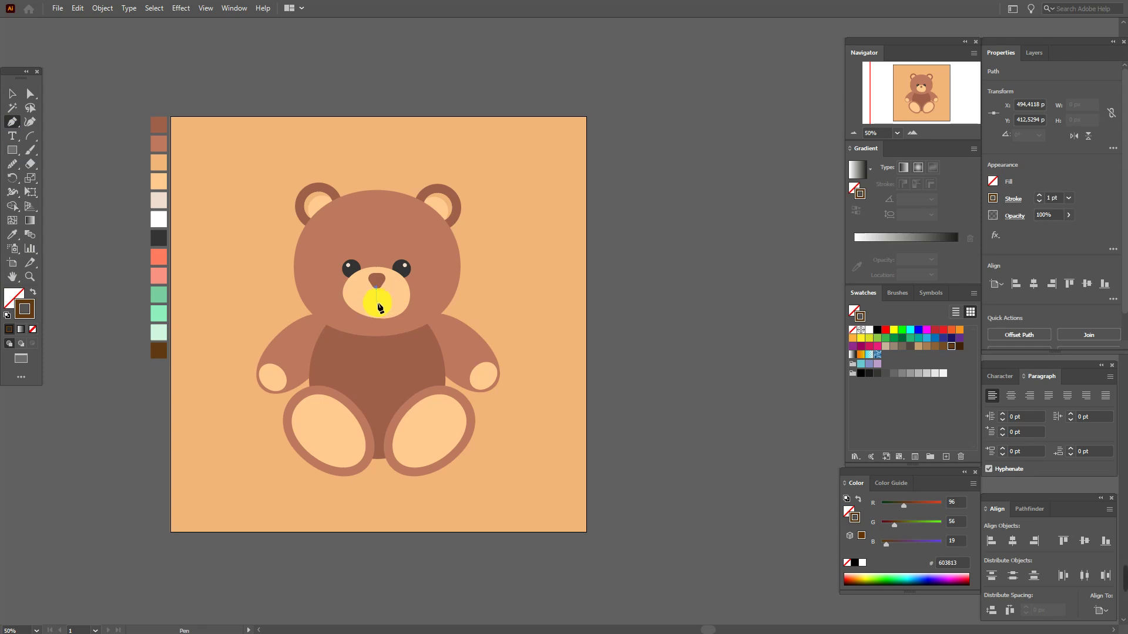
left_click(376, 303)
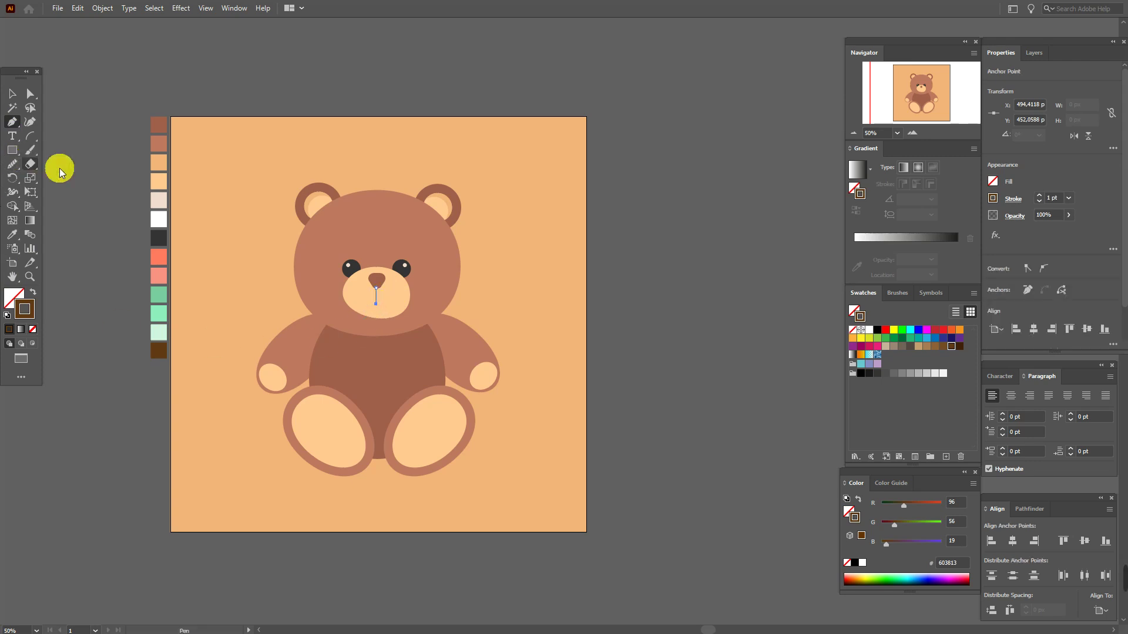
left_click(897, 293)
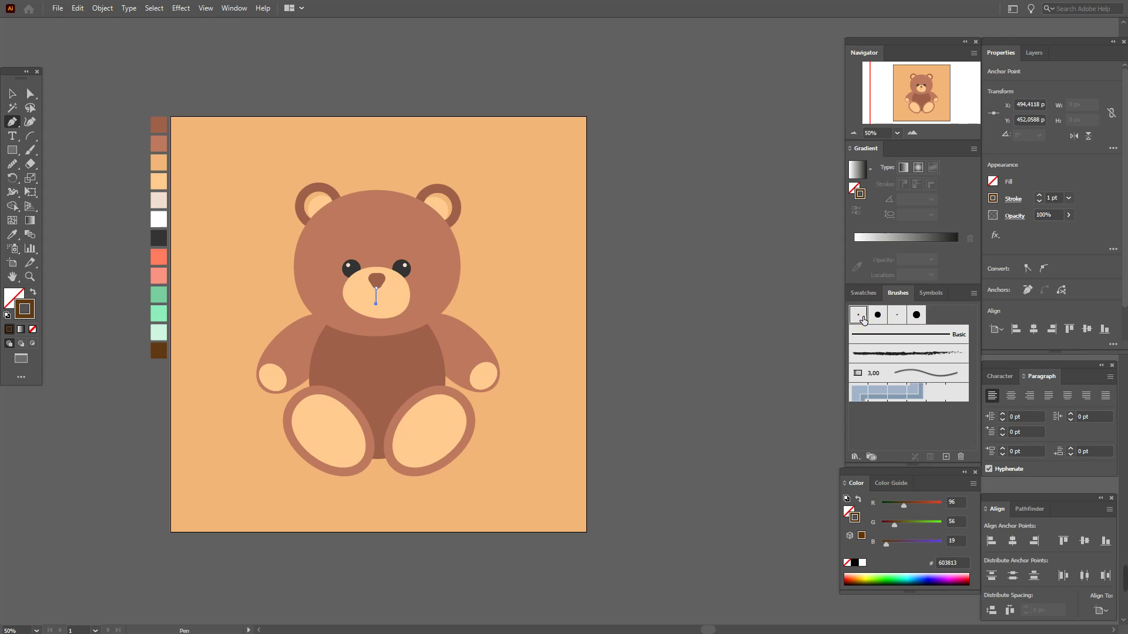
left_click(858, 316)
left_click(10, 94)
left_click(106, 127)
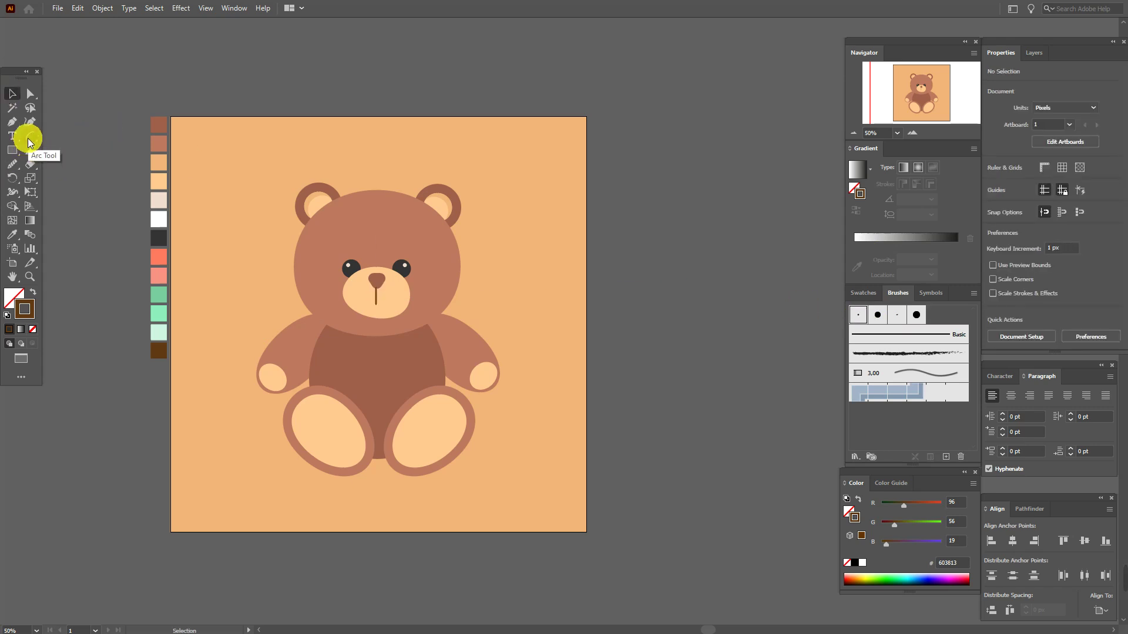
- Draw a smile arc with the 3 pt round brush, enlarge it and join it to the line
left_click(31, 140)
left_click_drag(251, 288, 275, 311)
left_click(12, 94)
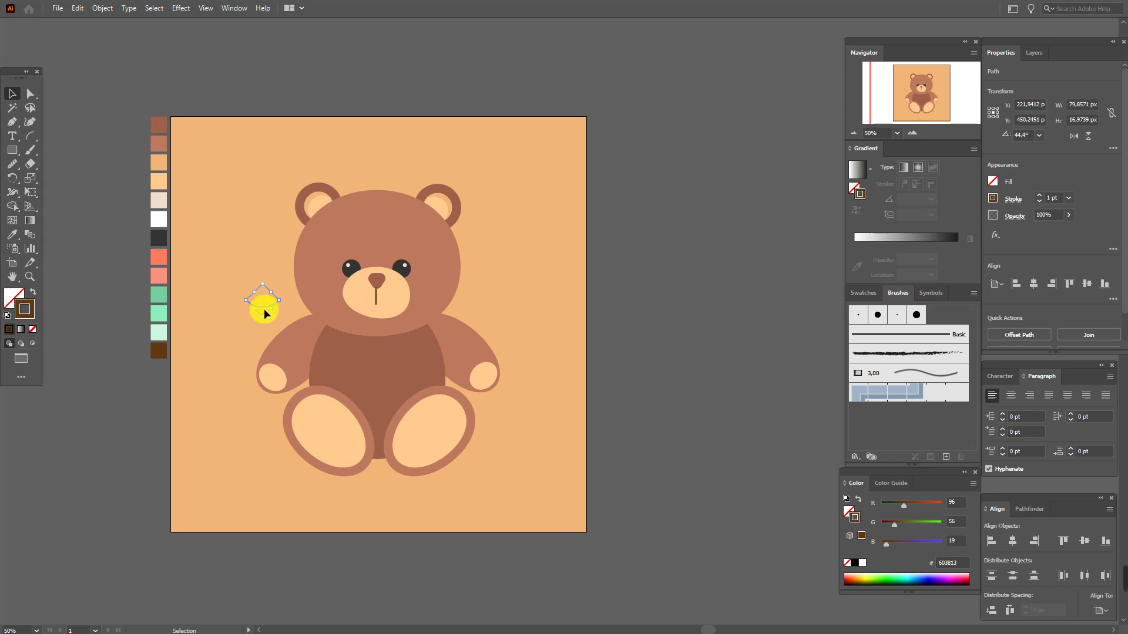
left_click_drag(376, 314, 377, 310)
left_click(858, 315)
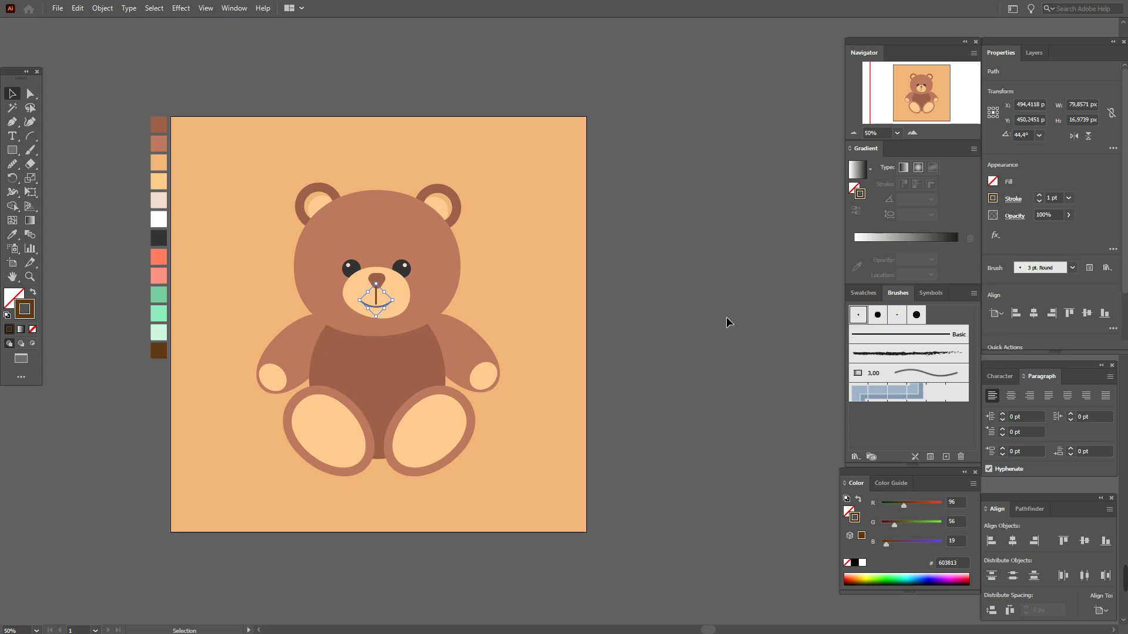
left_click(439, 306)
left_click(387, 301)
left_click(639, 301)
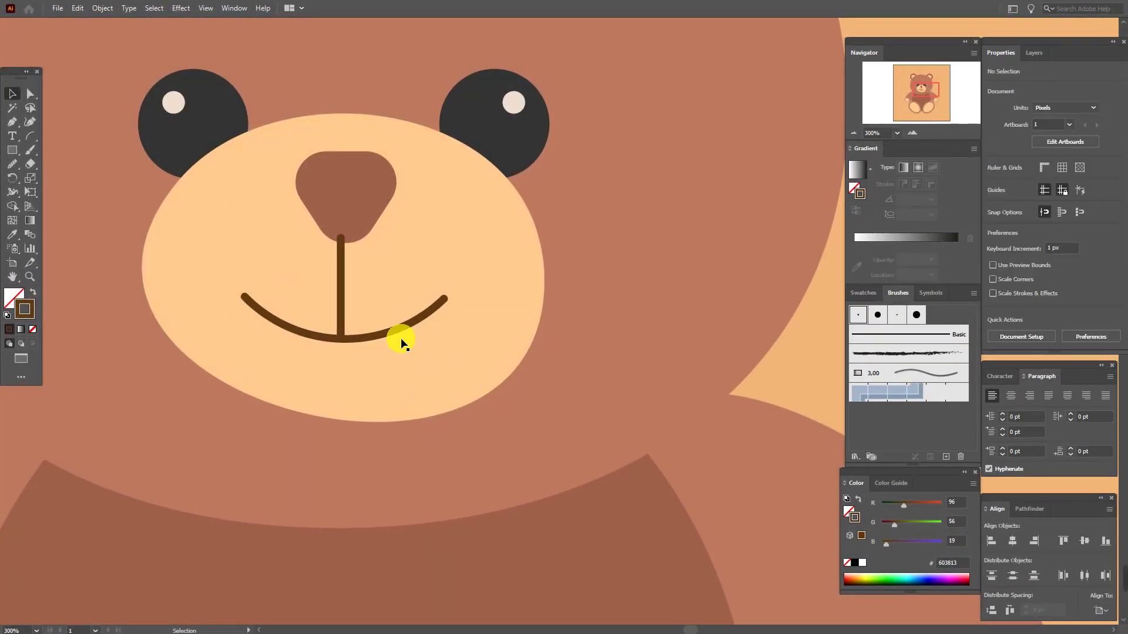
left_click(393, 332)
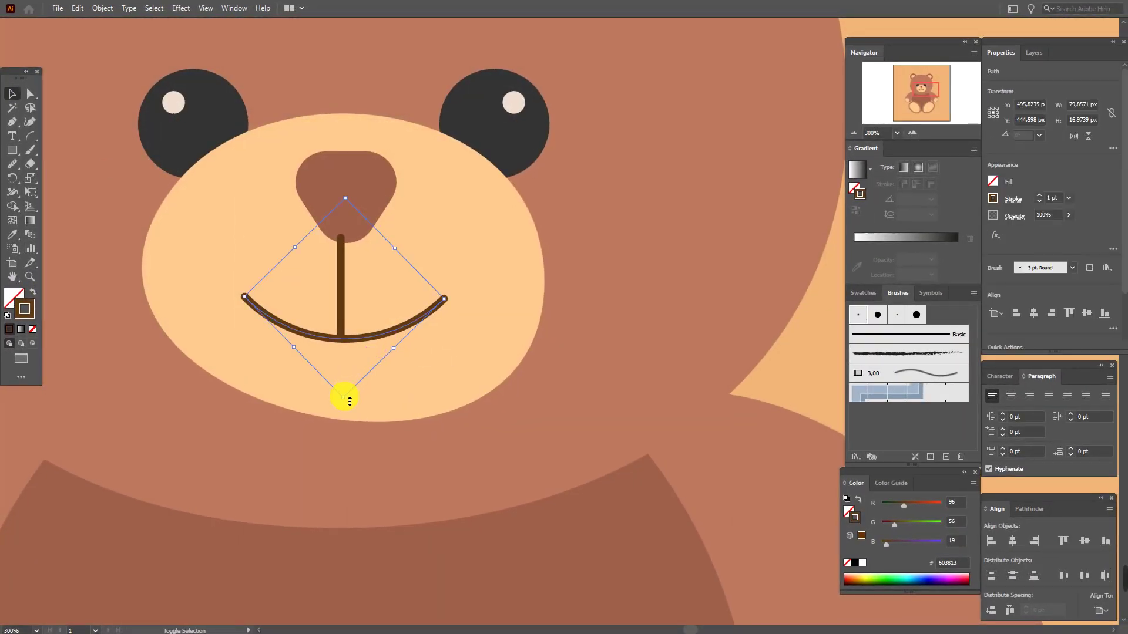
left_click_drag(349, 404, 351, 436)
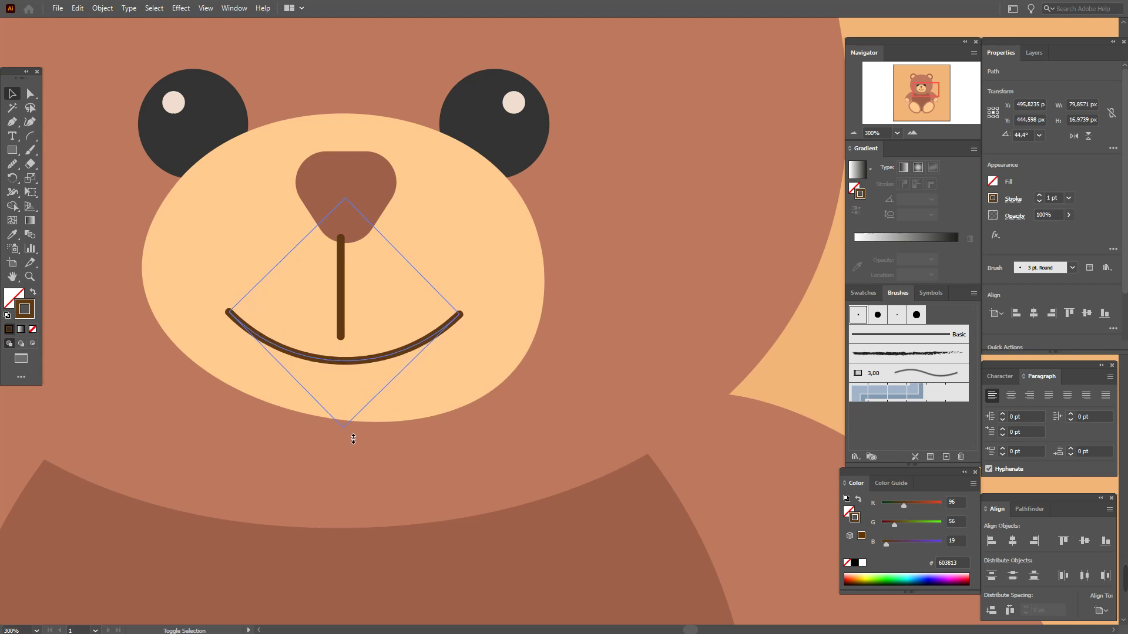
left_click_drag(364, 360, 366, 342)
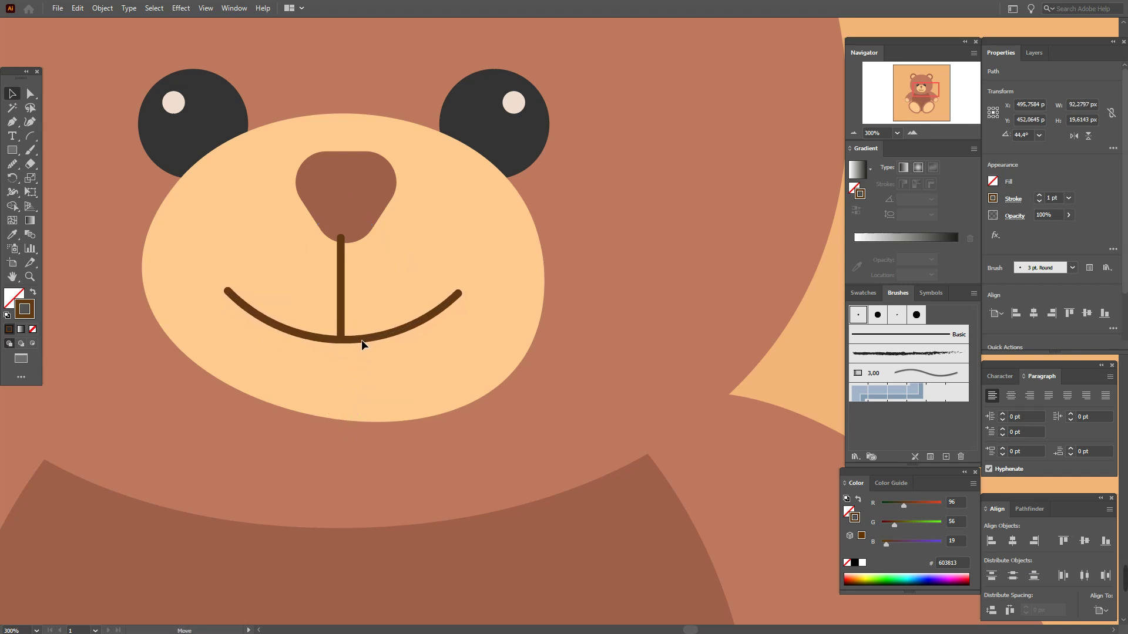
left_click_drag(365, 341, 361, 340)
- Bring the nose to the front and centre the smile and vertical line horizontally
left_click(367, 228)
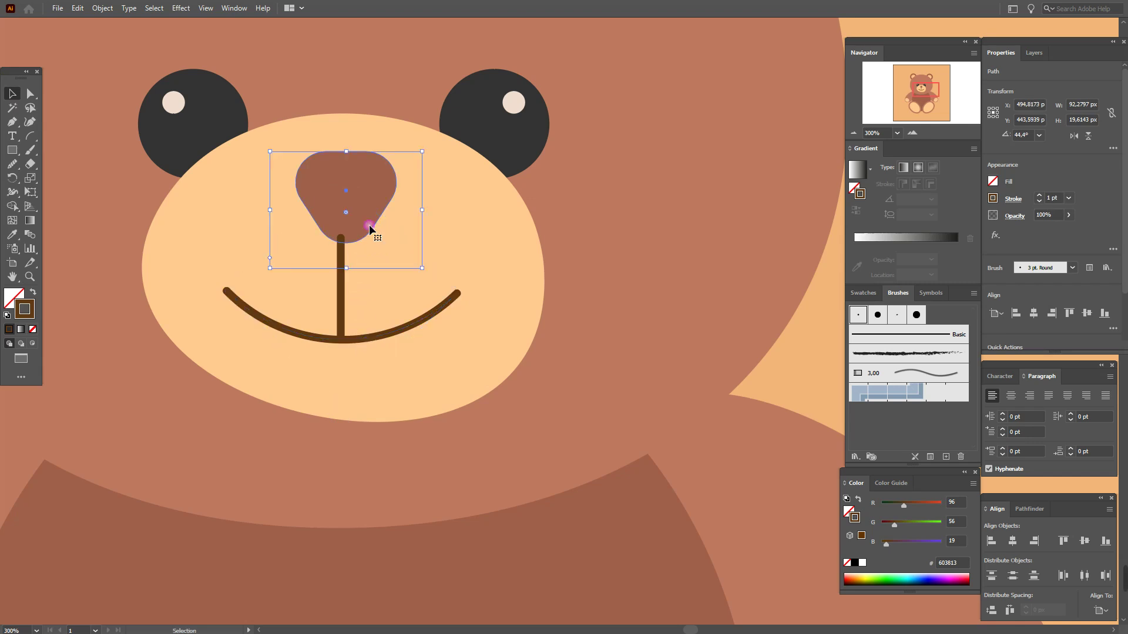
right_click(369, 226)
left_click(536, 455)
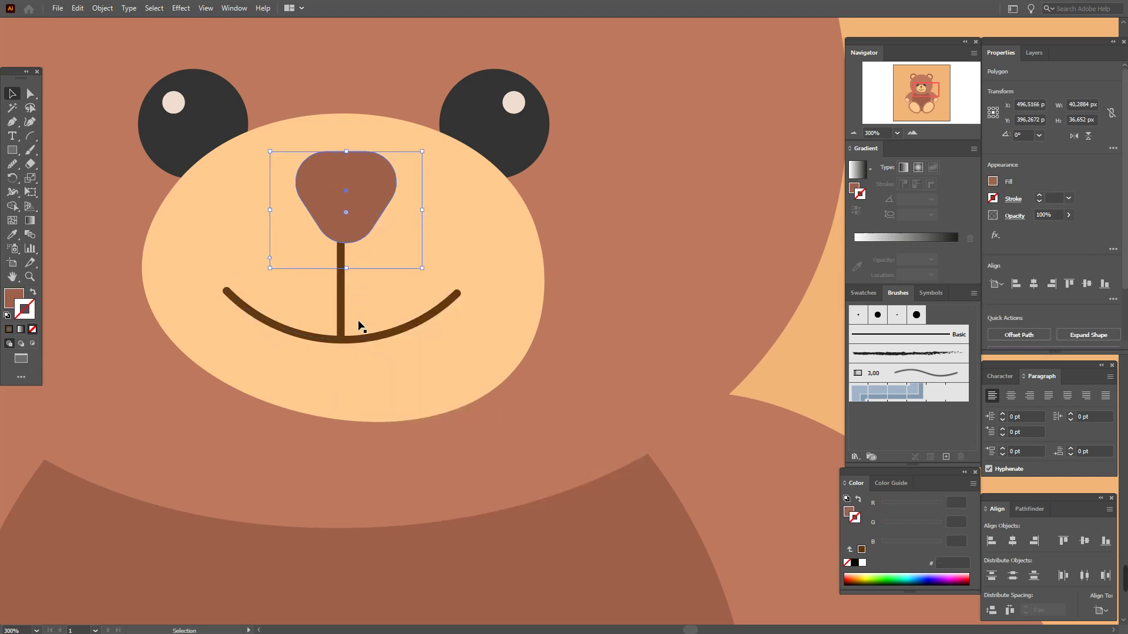
left_click(341, 308)
left_click(408, 346, "shift")
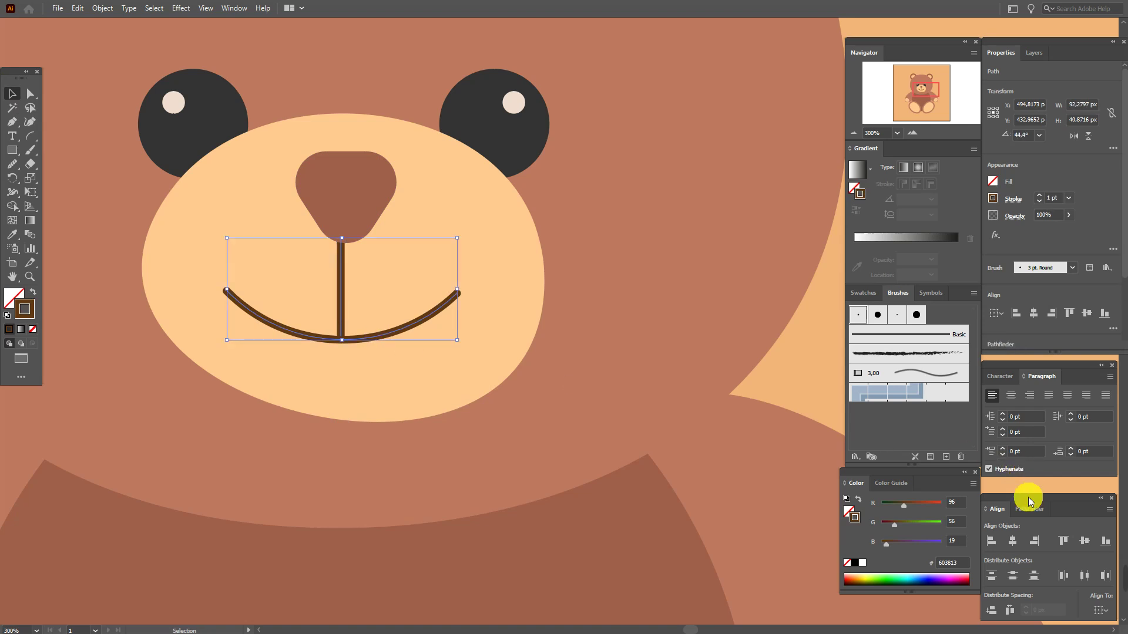
left_click(1012, 540)
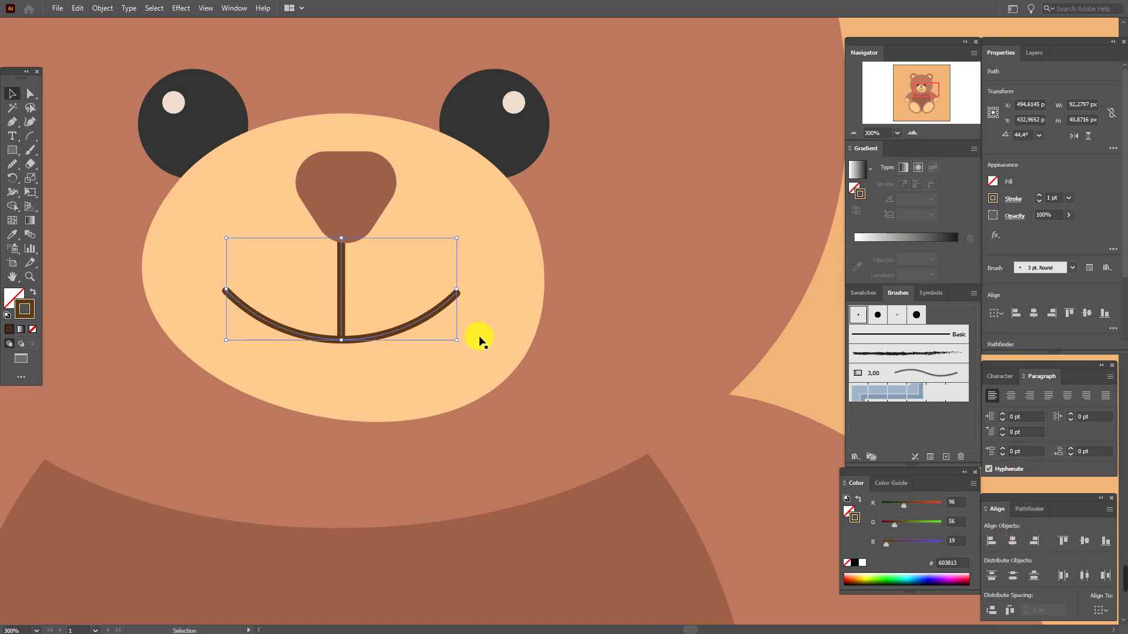
key("Right")
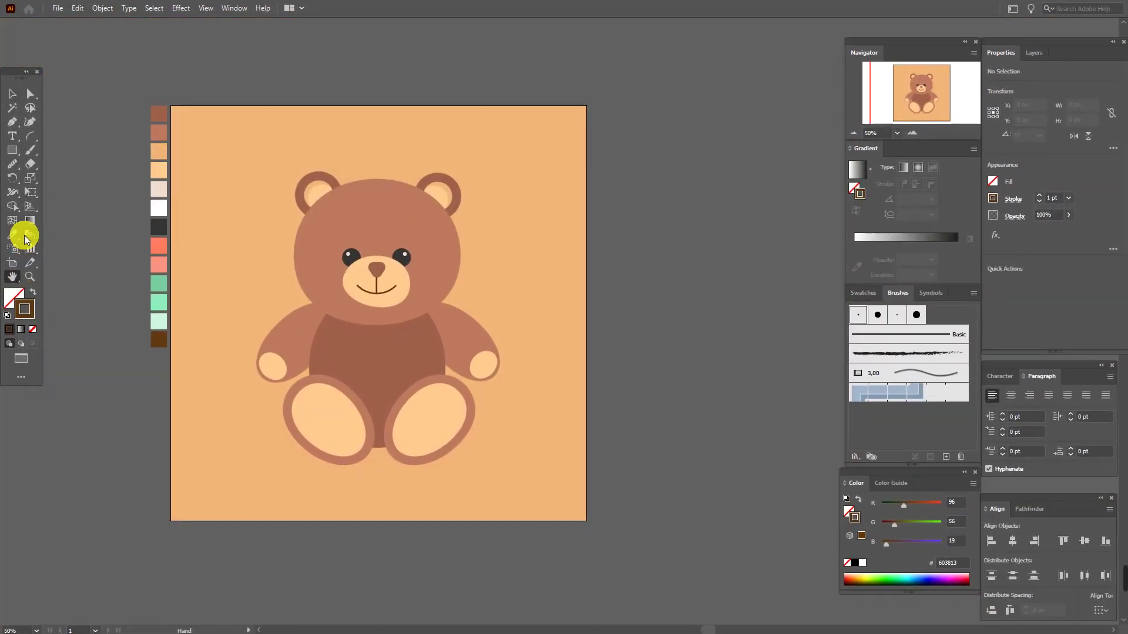
left_click(13, 236)
left_click(163, 246)
- Draw a small coral circle on the bear's left cheek using the Ellipse tool
left_click(165, 253)
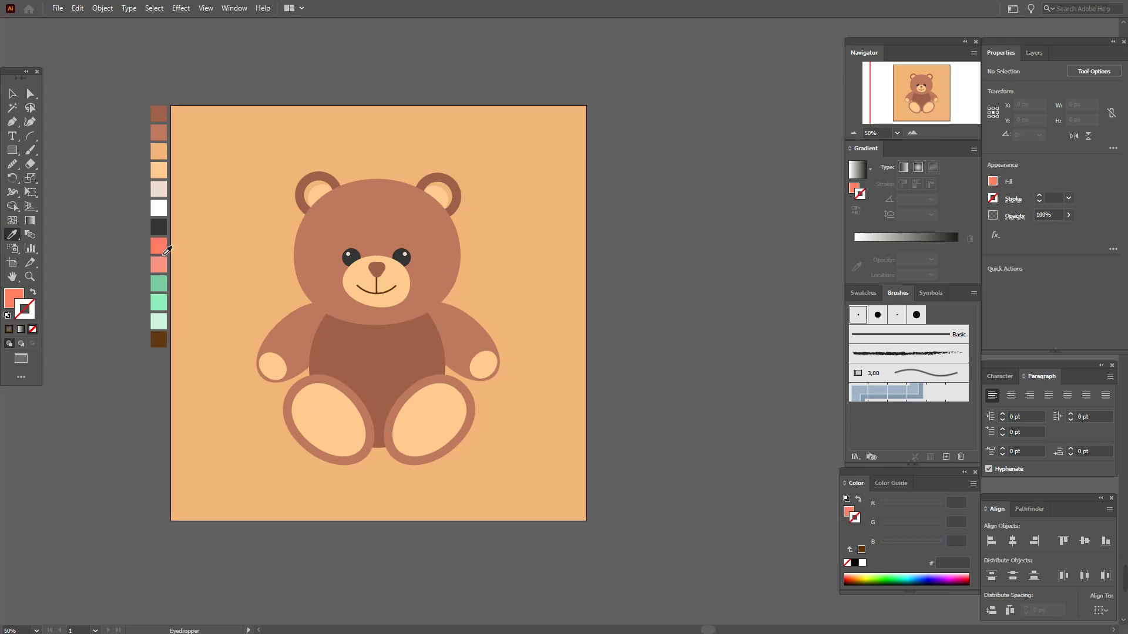
left_click(14, 152)
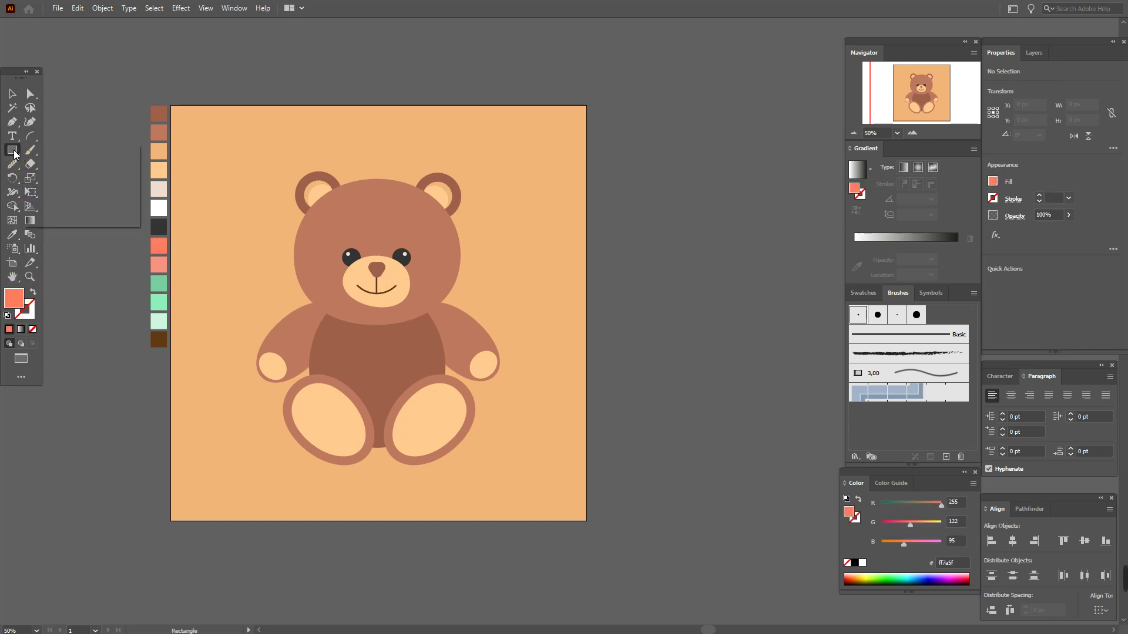
left_click(61, 178)
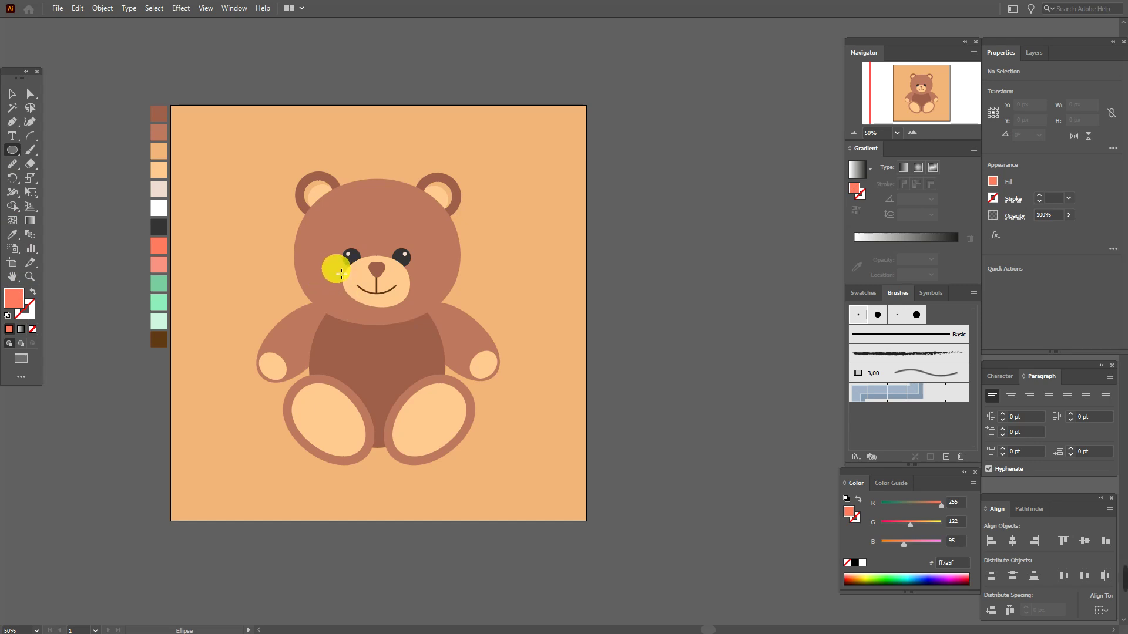
left_click_drag(334, 270, 344, 279)
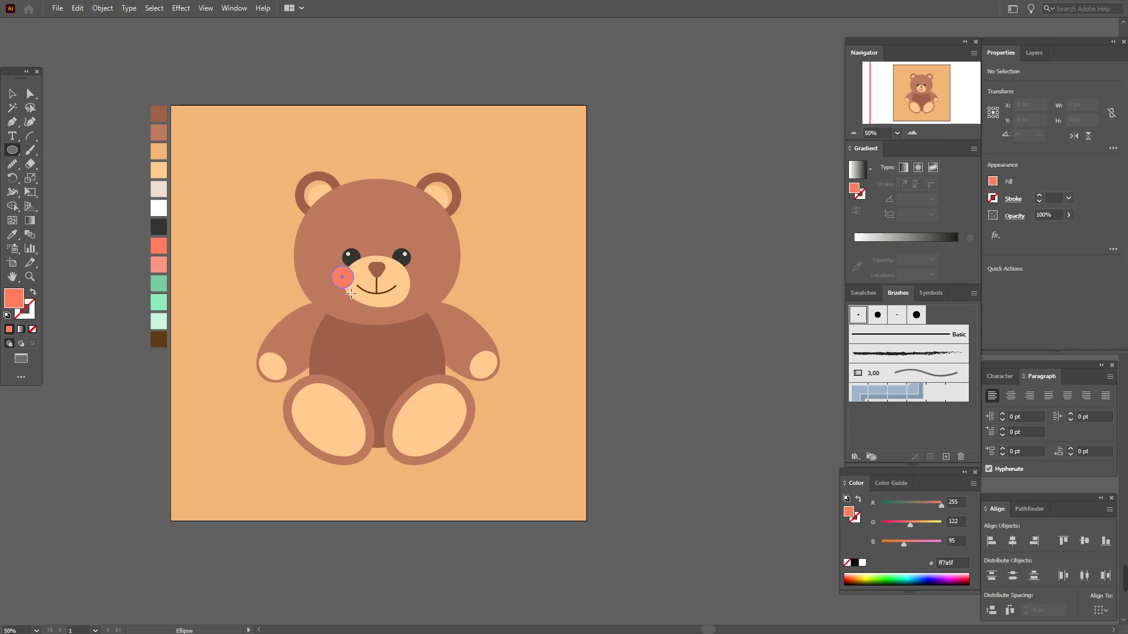
left_click(12, 93)
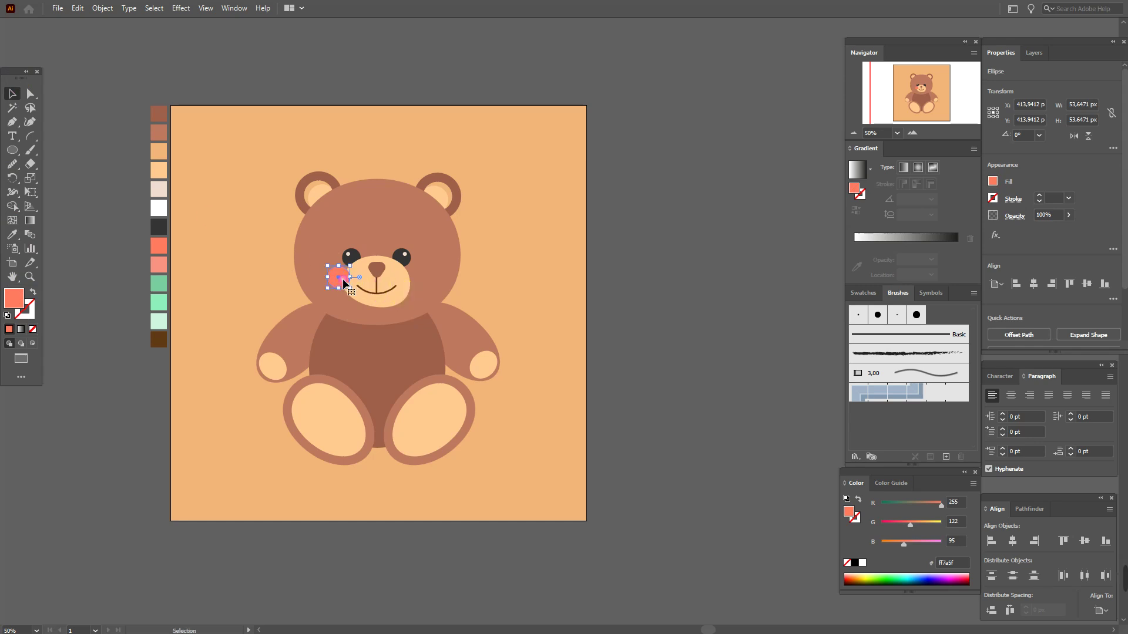
left_click(628, 283)
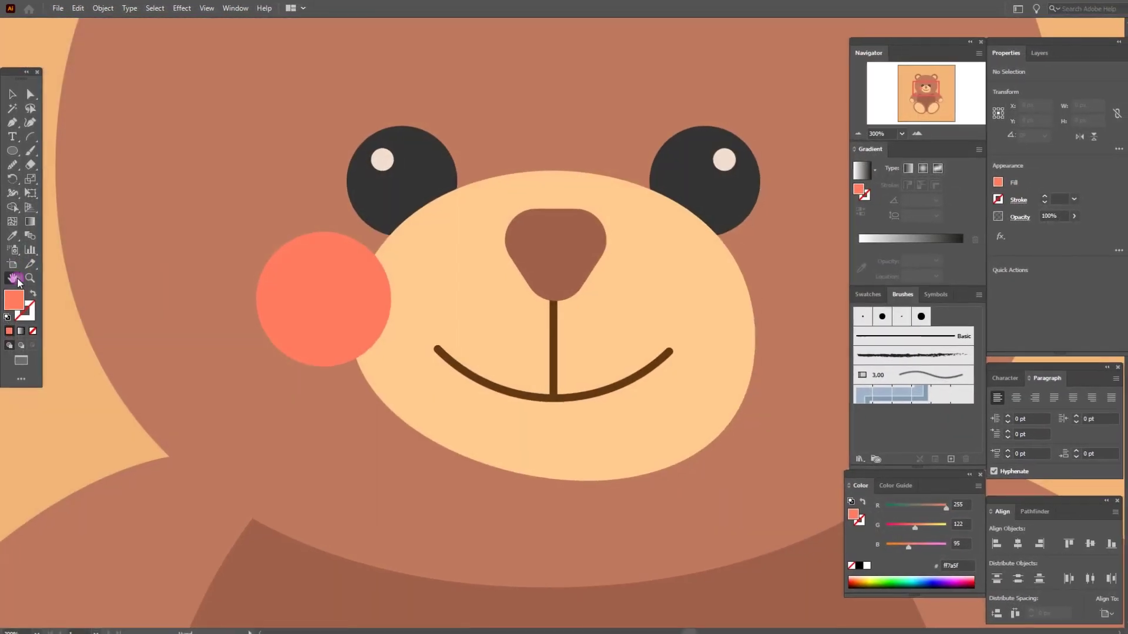
- Sample the lighter pink swatch from the palette for the cheek highlight
left_click(13, 278)
left_click_drag(276, 285, 573, 303)
left_click(12, 234)
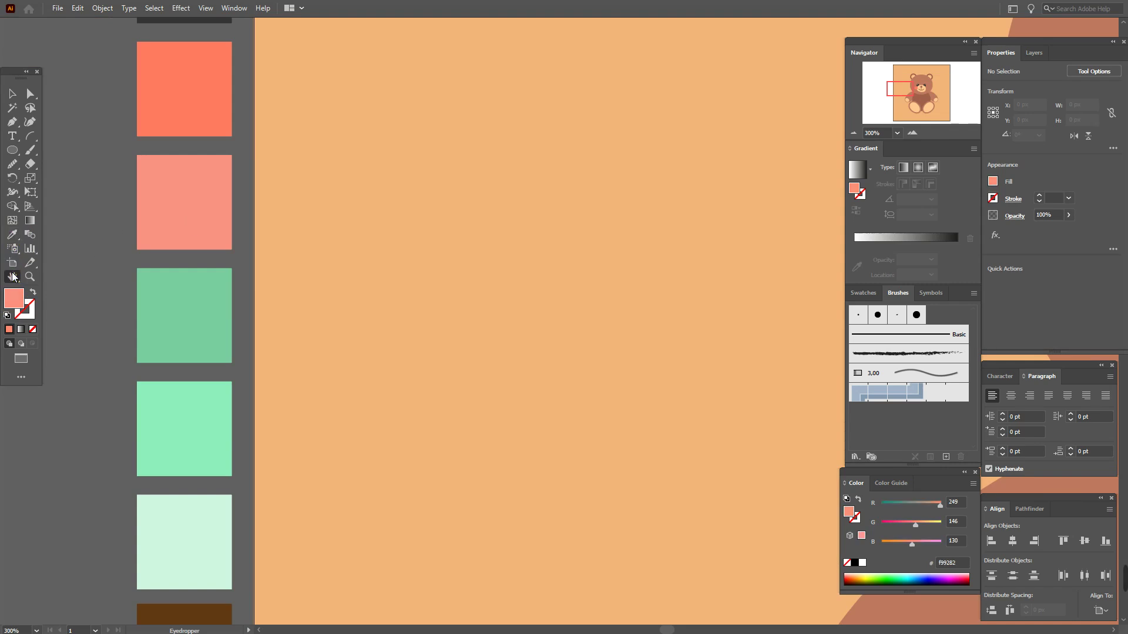
left_click(13, 276)
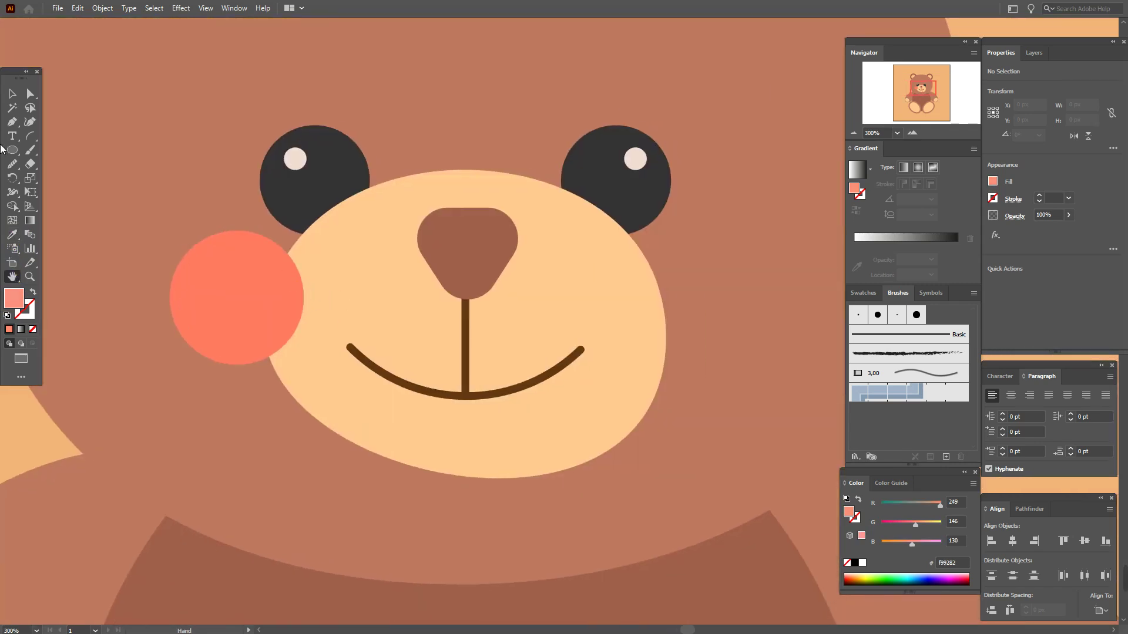
left_click(30, 150)
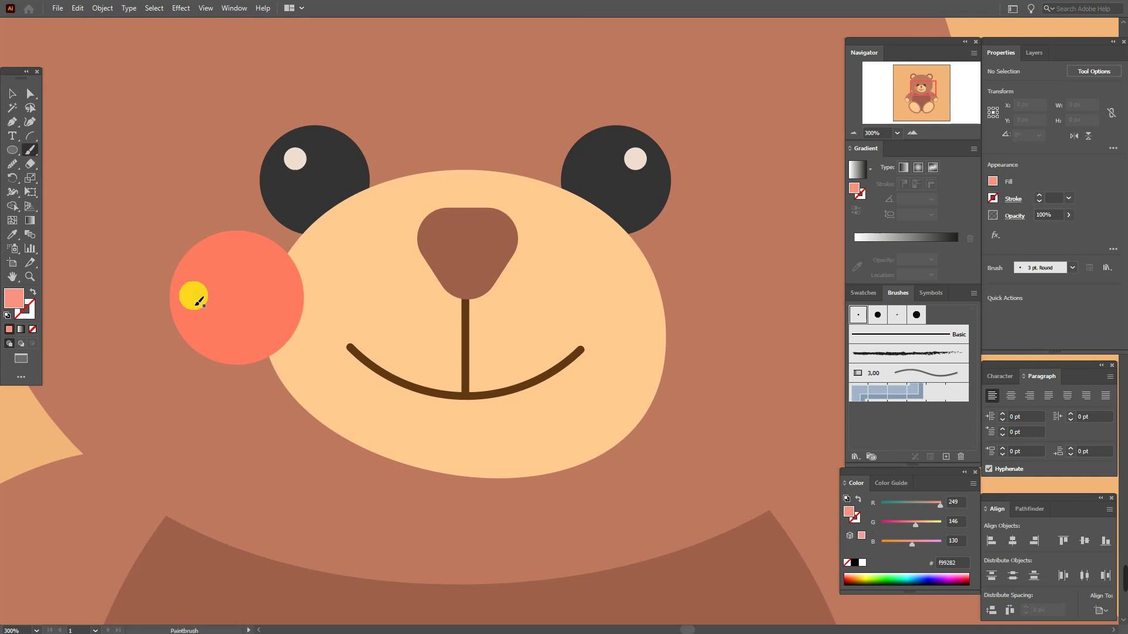
- Paint a pink highlight stroke on the cheek, expand it to a filled shape, and smooth it
left_click_drag(196, 304, 186, 298)
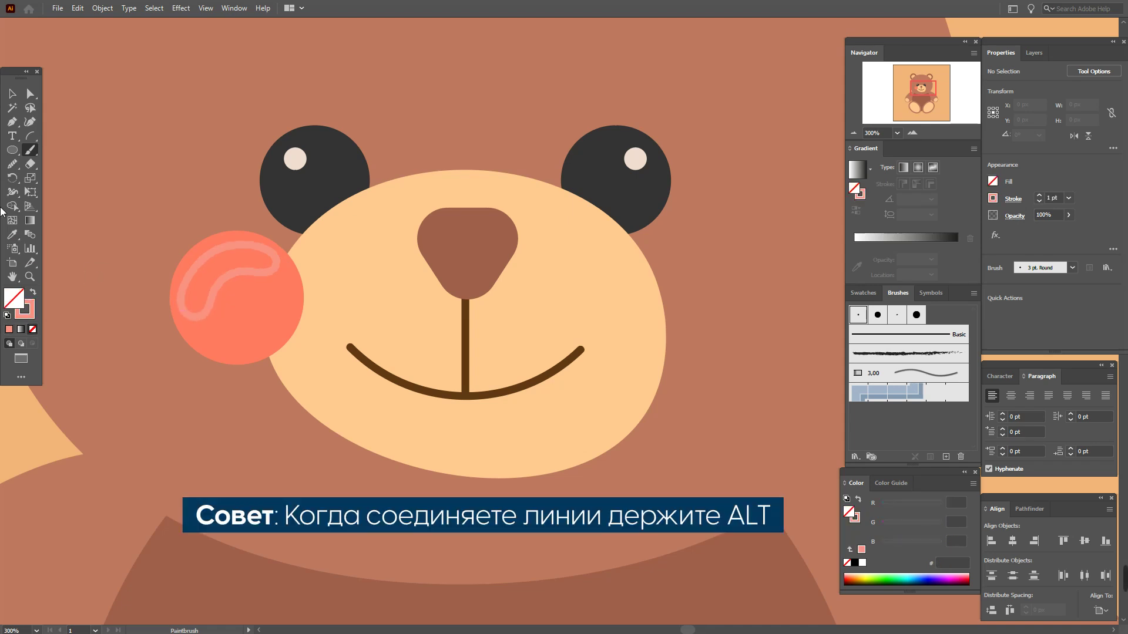
left_click(12, 94)
left_click(239, 279)
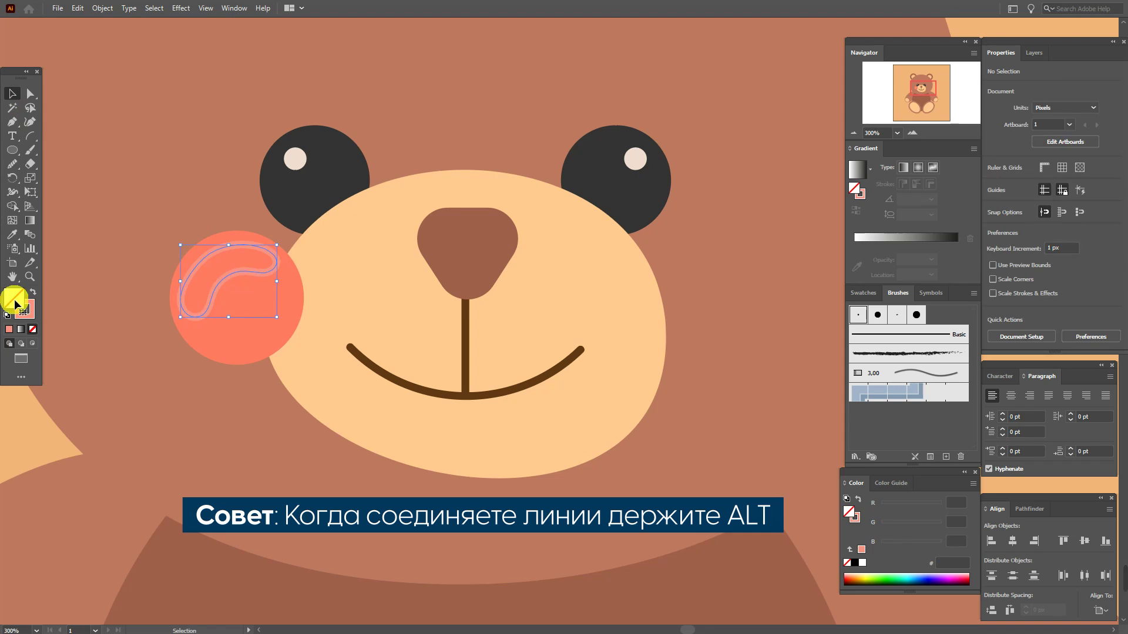
left_click(33, 292)
left_click(11, 164)
left_click_drag(239, 307, 219, 300)
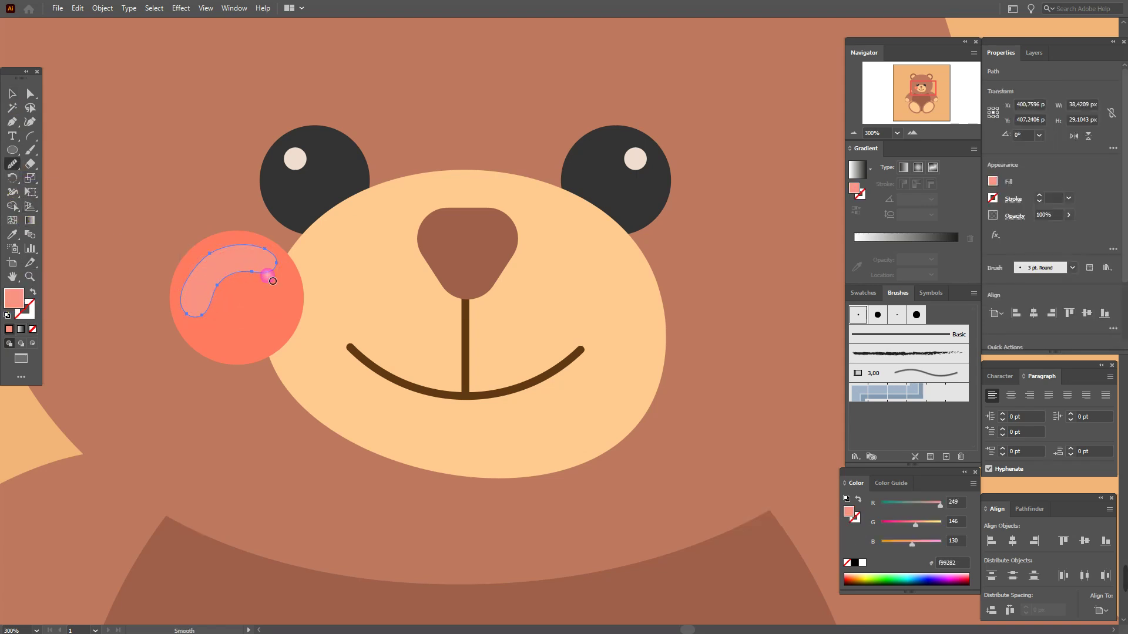
left_click_drag(286, 263, 190, 318)
- Shift the cheek highlight slightly right and group it with the coral cheek circle
left_click(12, 94)
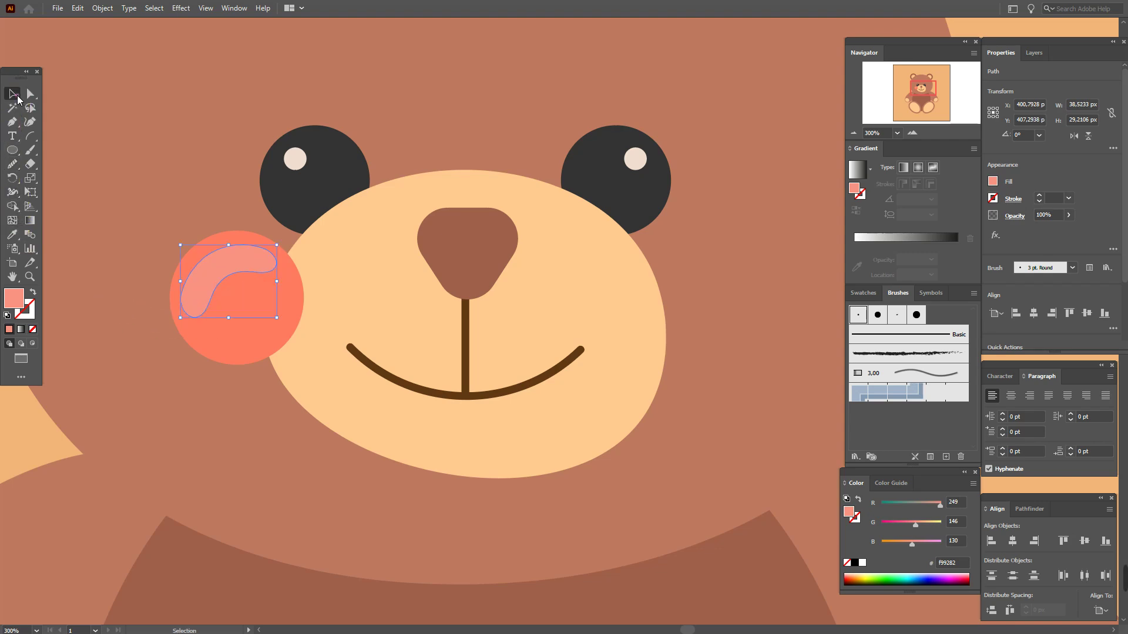
key("ctrl+minus")
key("ctrl+minus")
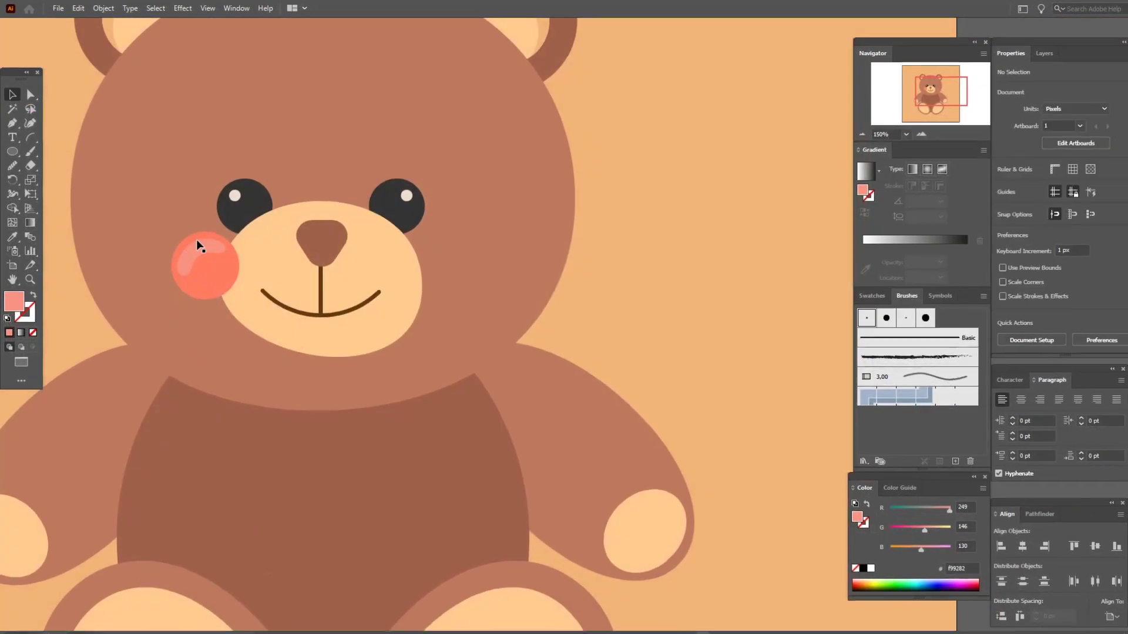
left_click(203, 257)
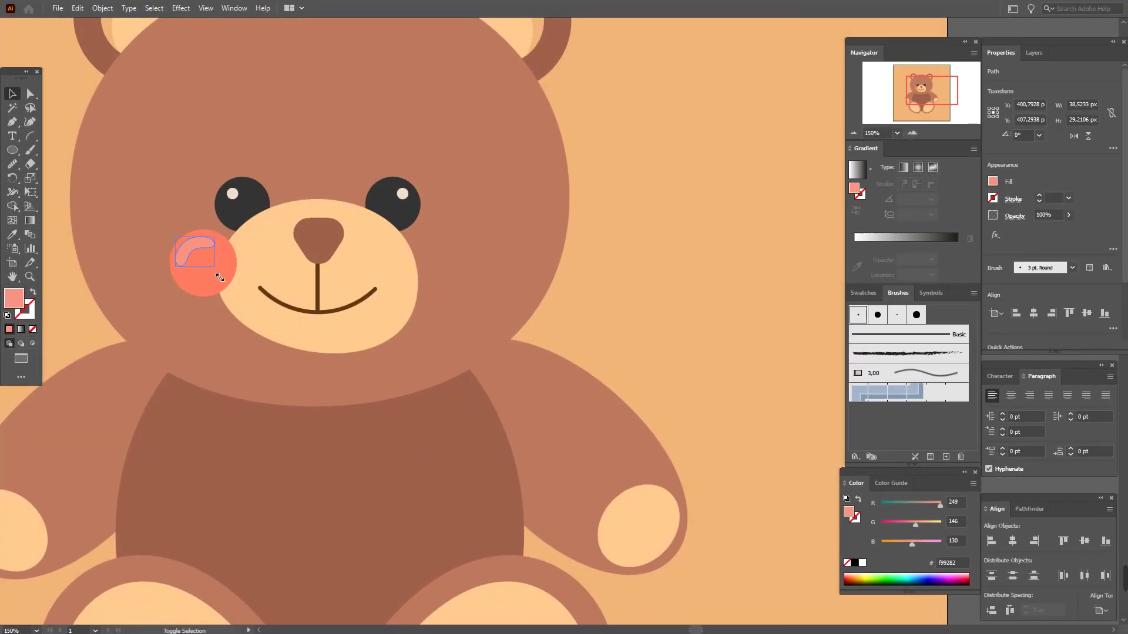
left_click_drag(202, 241, 206, 241)
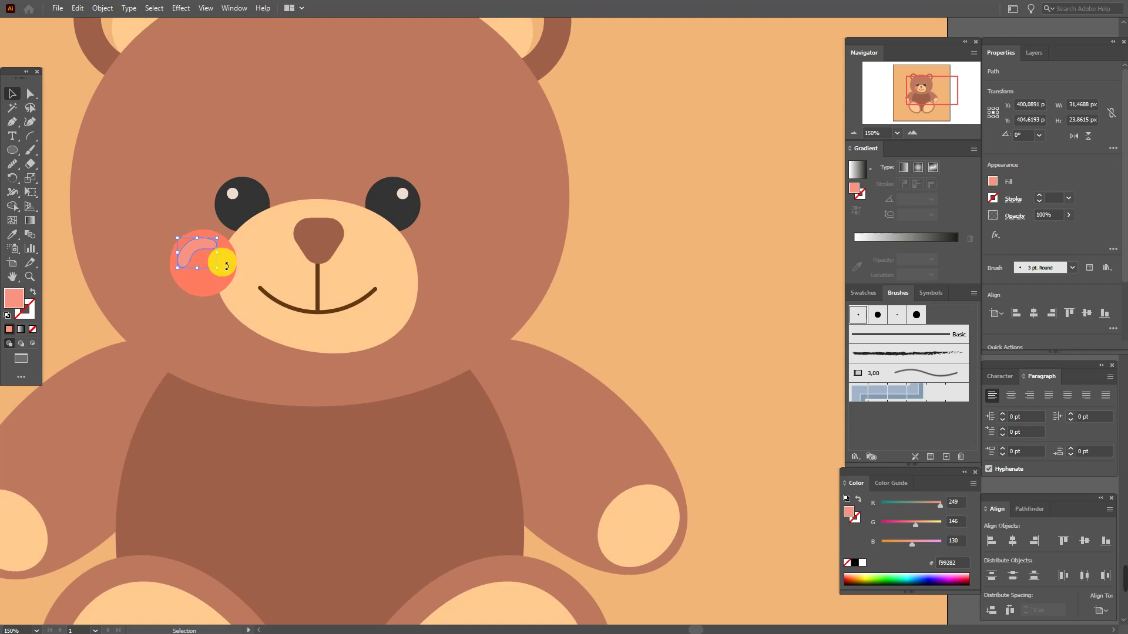
left_click(227, 267, "shift")
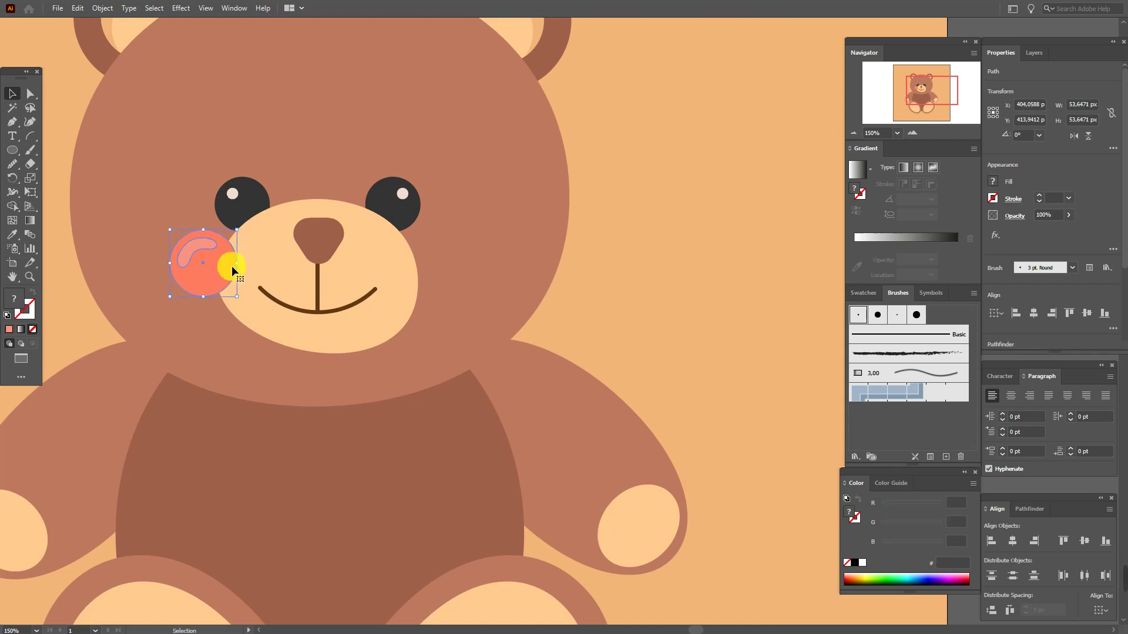
key("ctrl+g")
- Reflect a vertical copy of the cheek group onto the right side and align both cheeks level
right_click(232, 270)
mouse_move(267, 415)
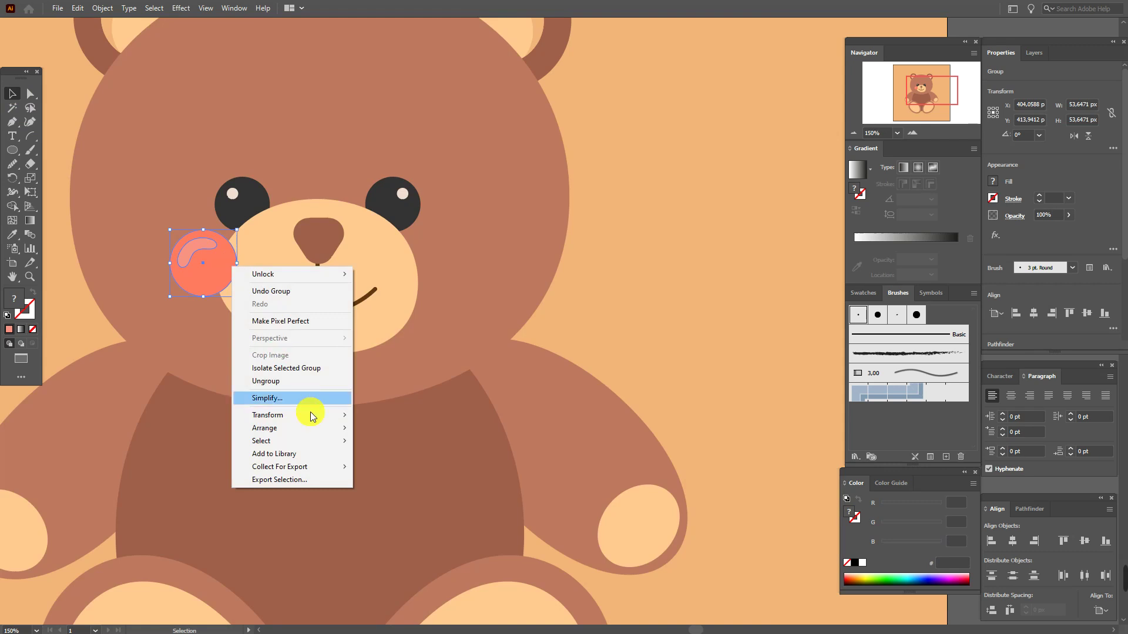
left_click(445, 458)
left_click(708, 241)
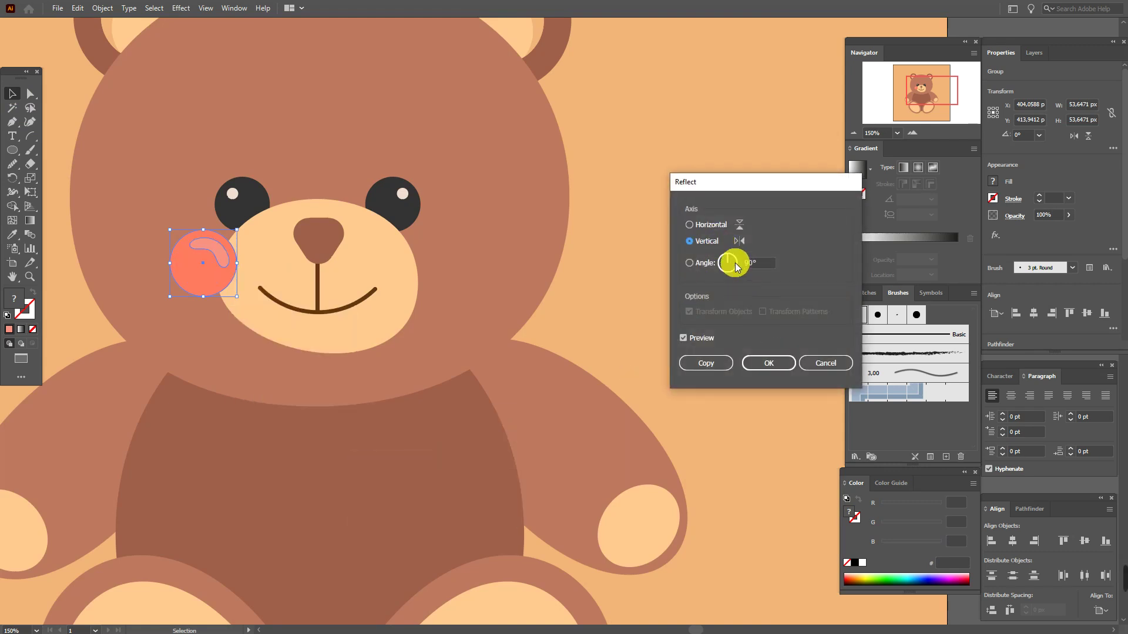
left_click(721, 367)
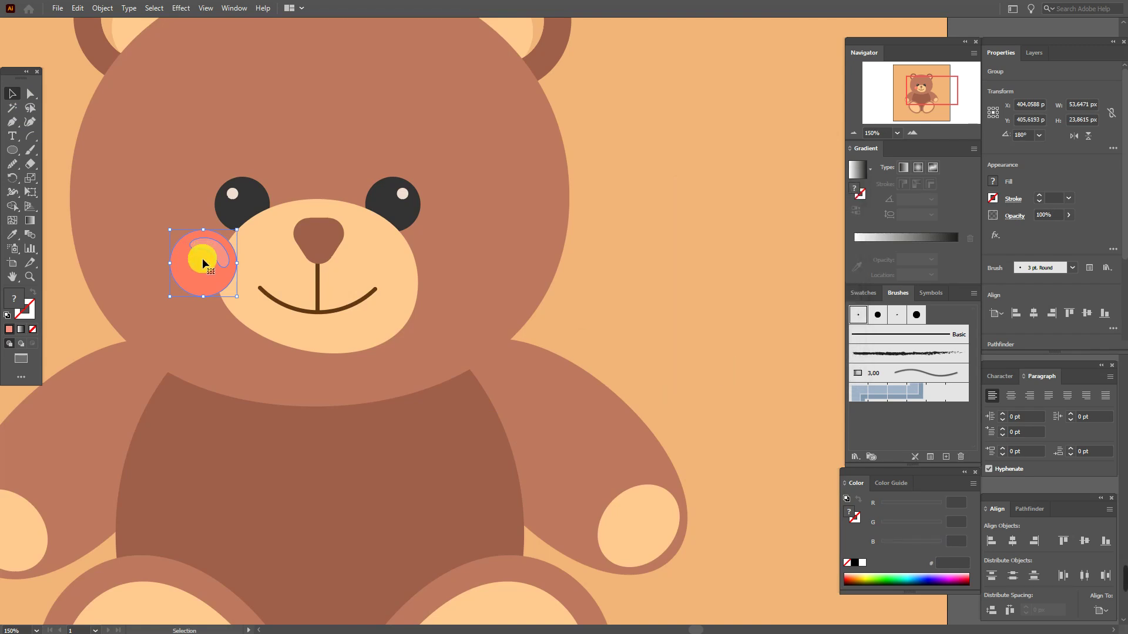
left_click_drag(202, 262, 426, 269)
left_click(217, 262, "shift")
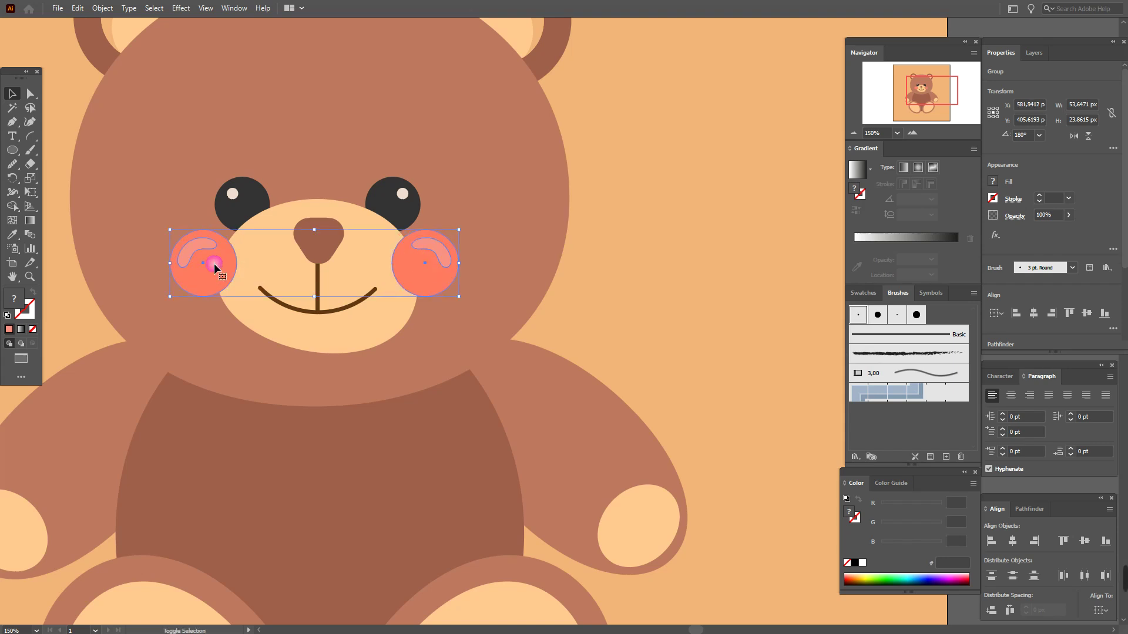
left_click(1085, 541)
key("Right")
key("Right")
key("Right")
key("Right")
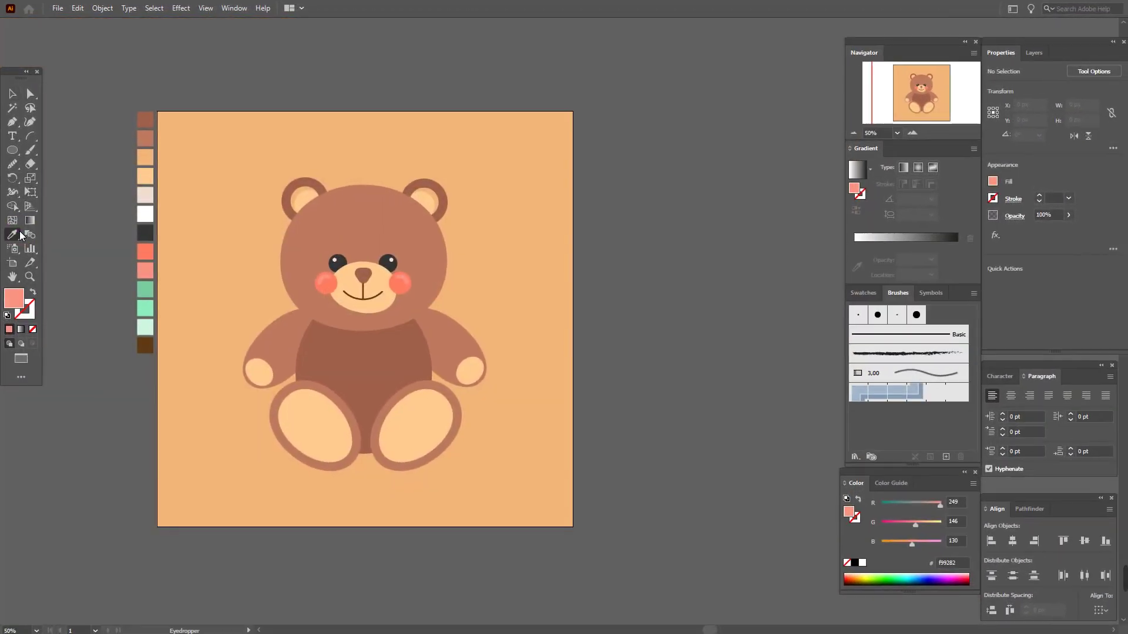
left_click(13, 236)
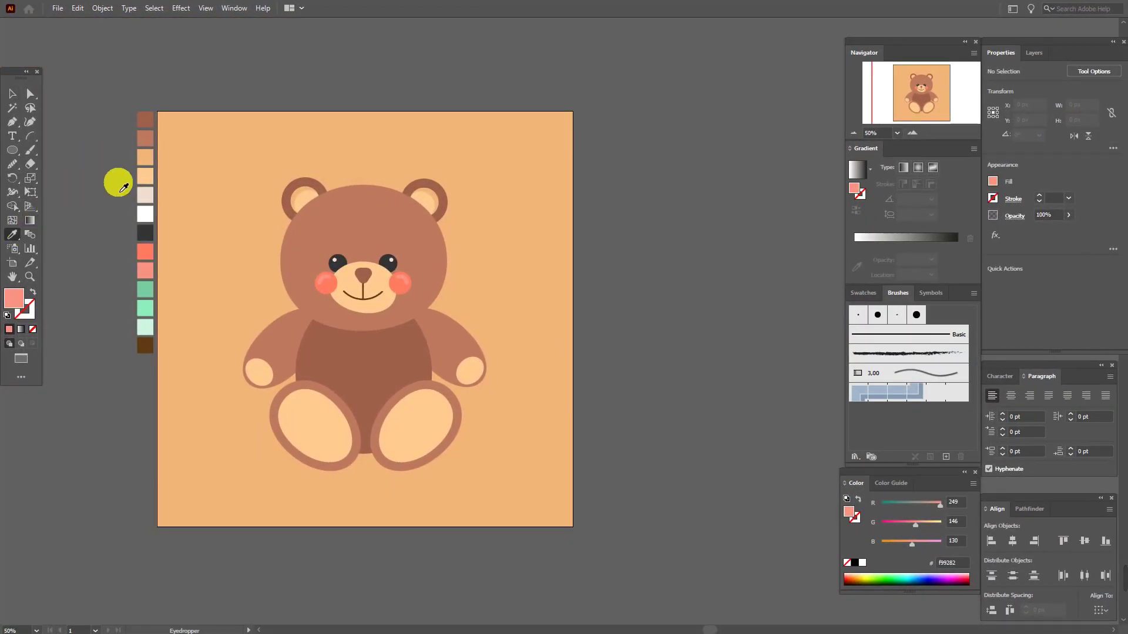
- Draw a light peach stroke line from the top of the head down to the nose
left_click(150, 176)
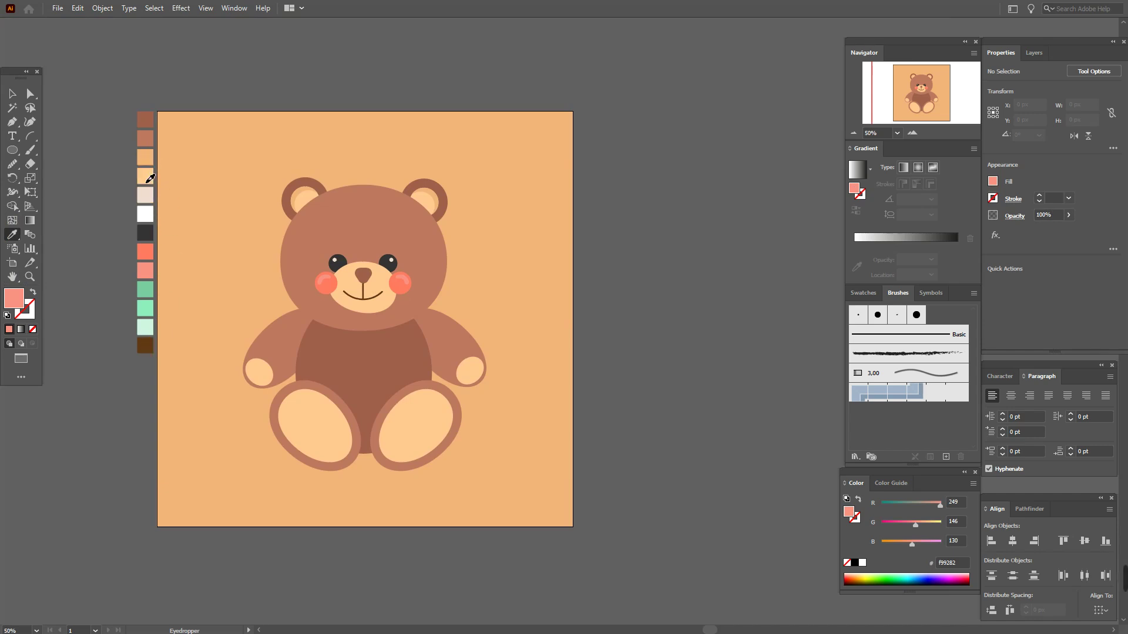
left_click(12, 122)
left_click(33, 291)
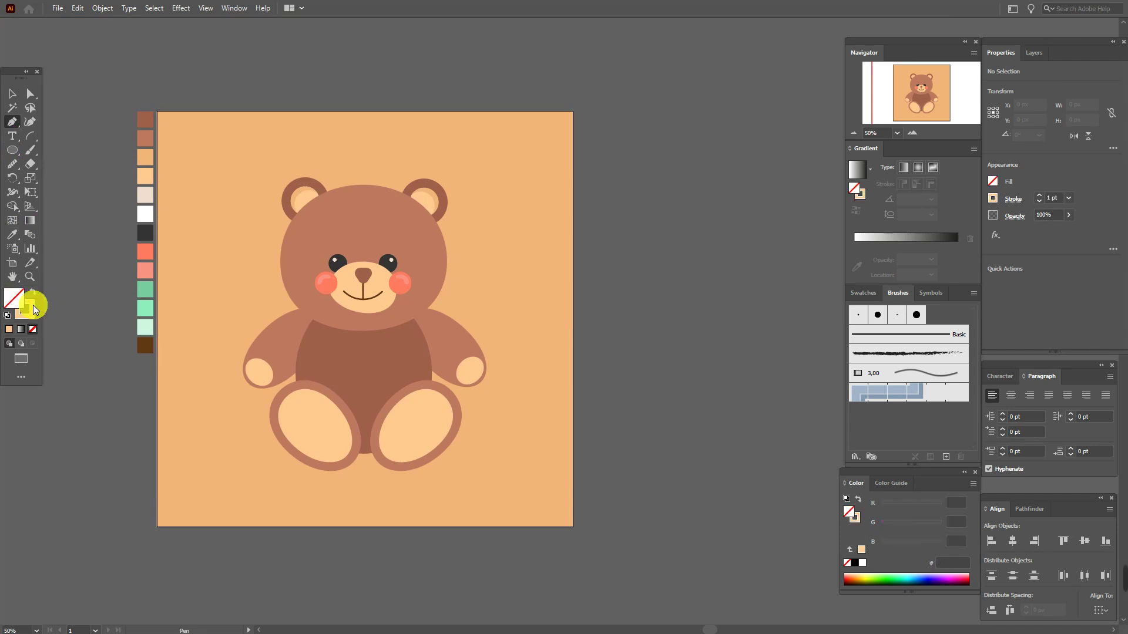
left_click(363, 185)
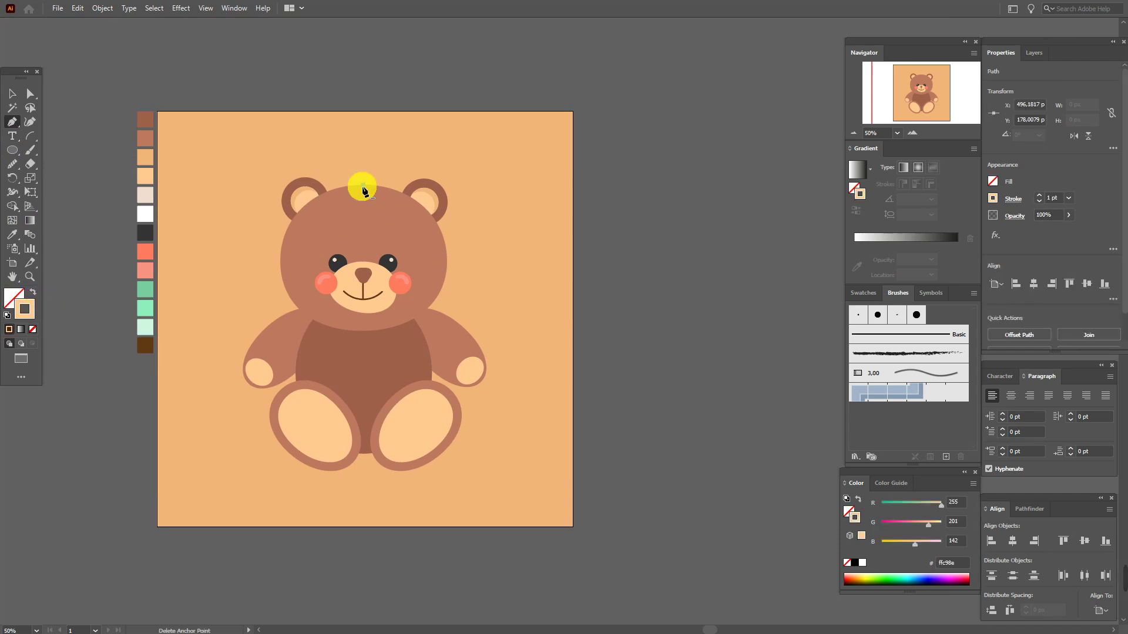
left_click(363, 263)
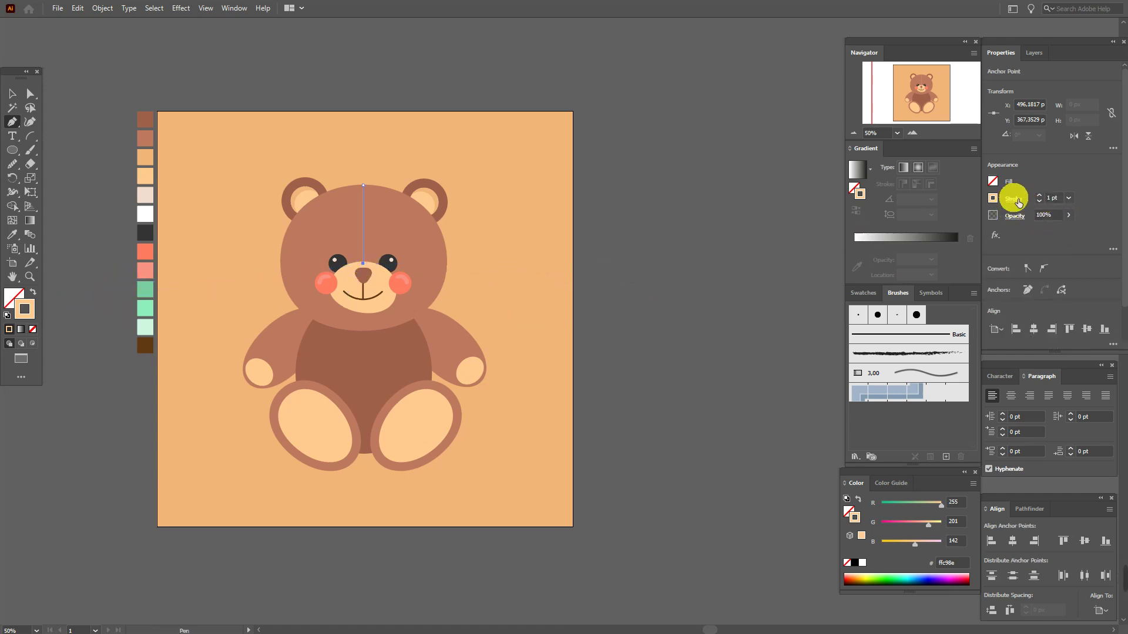
left_click(932, 333)
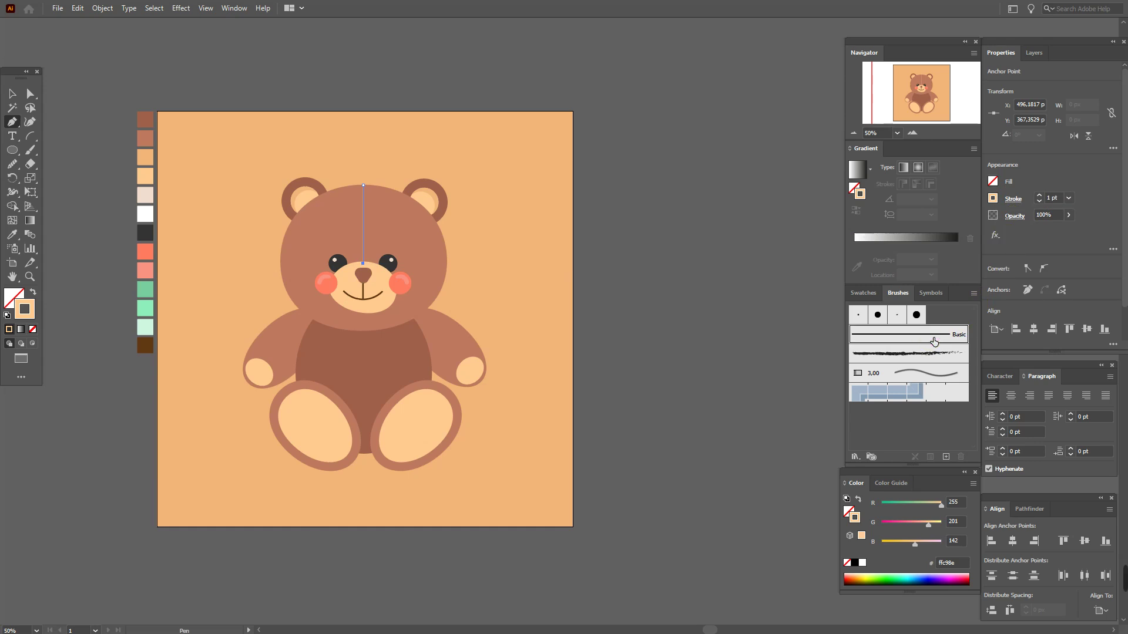
- Make the seam line dashed with a 3 pt stroke weight
left_click(1025, 201)
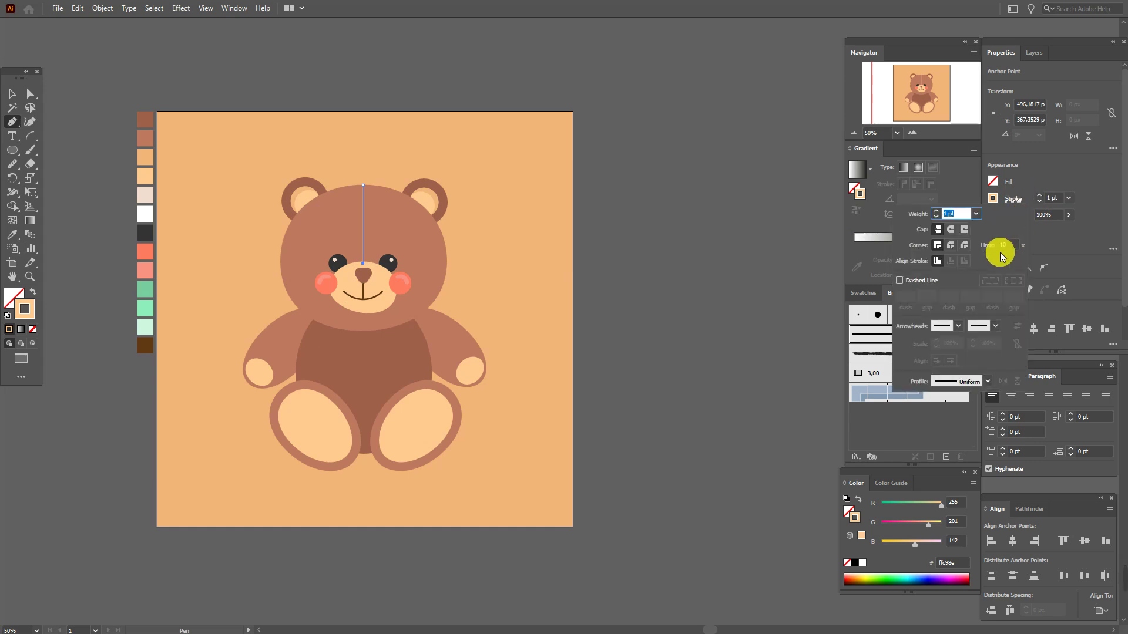
left_click(900, 281)
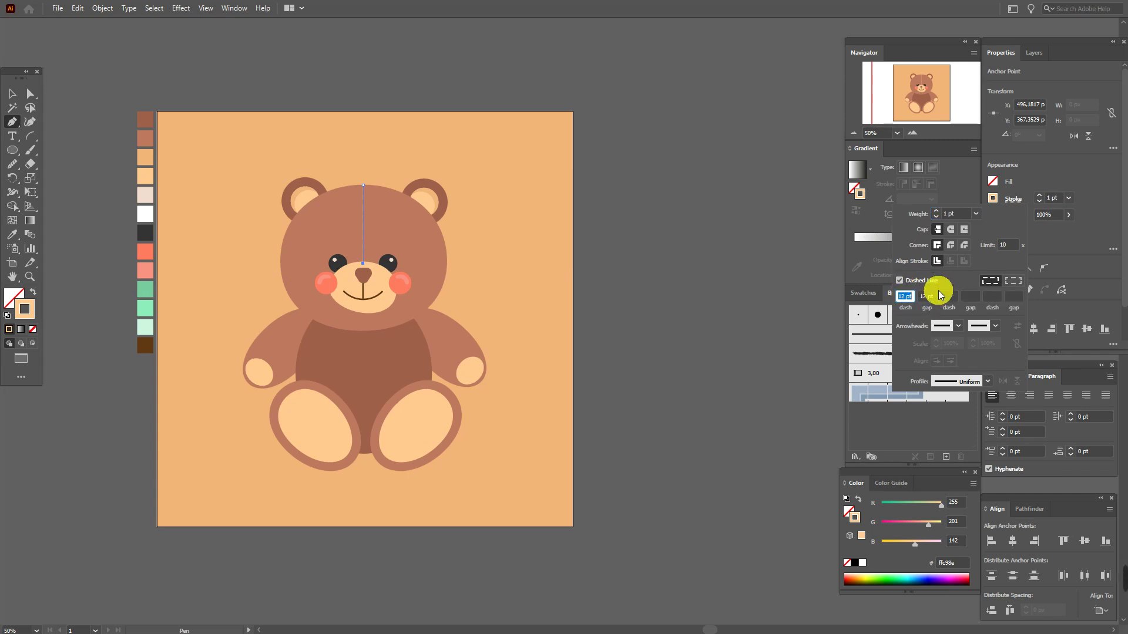
left_click(951, 231)
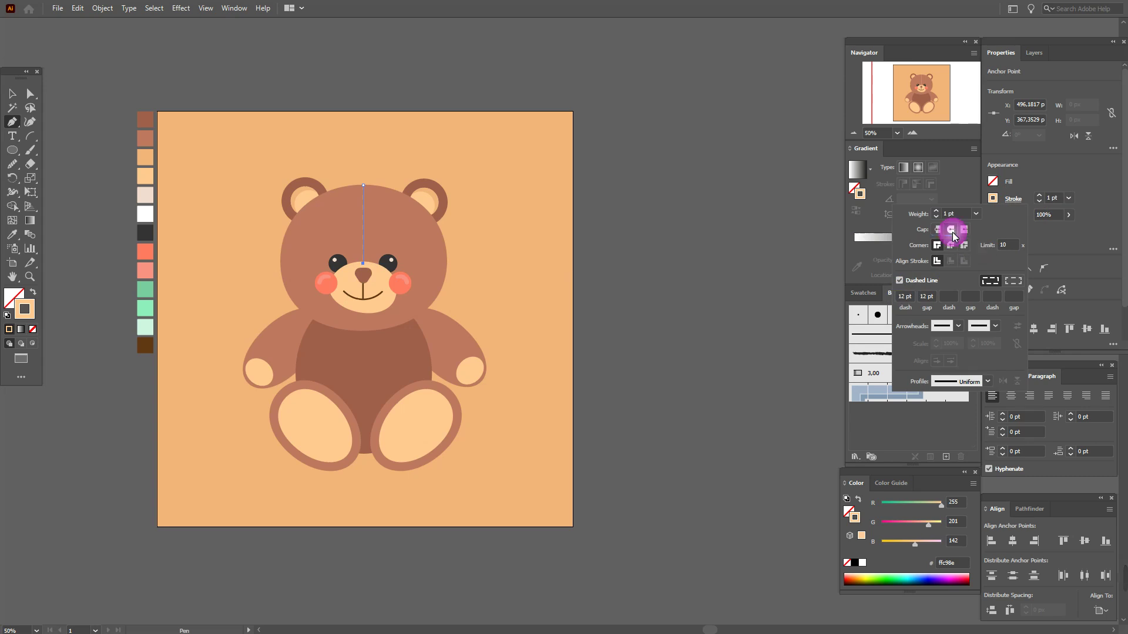
double_click(1051, 201)
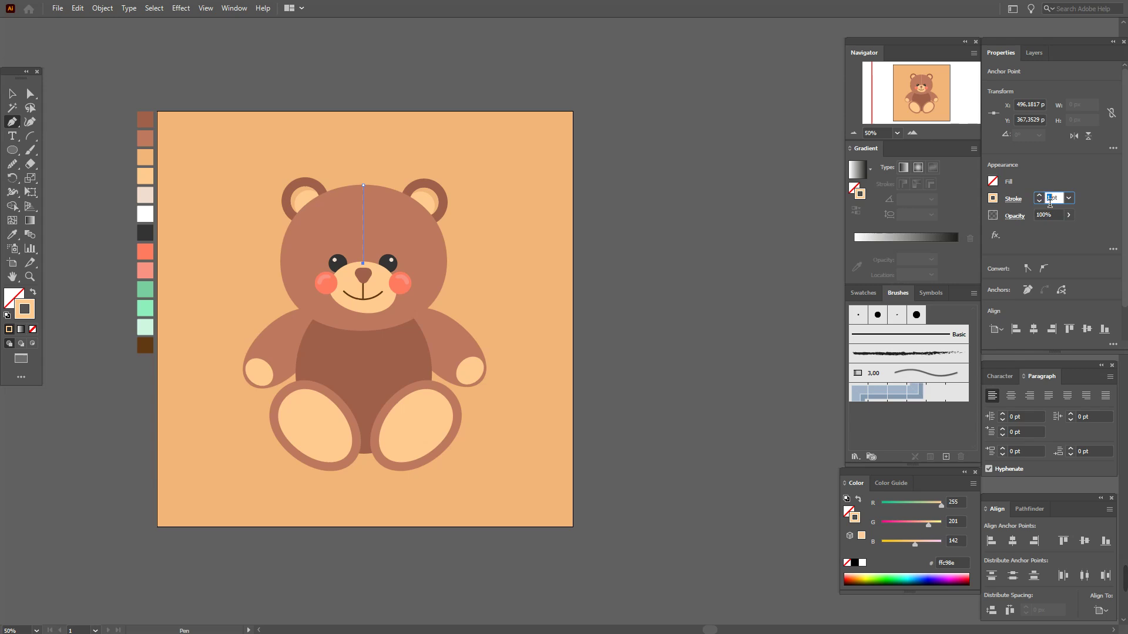
type("4")
key("Return")
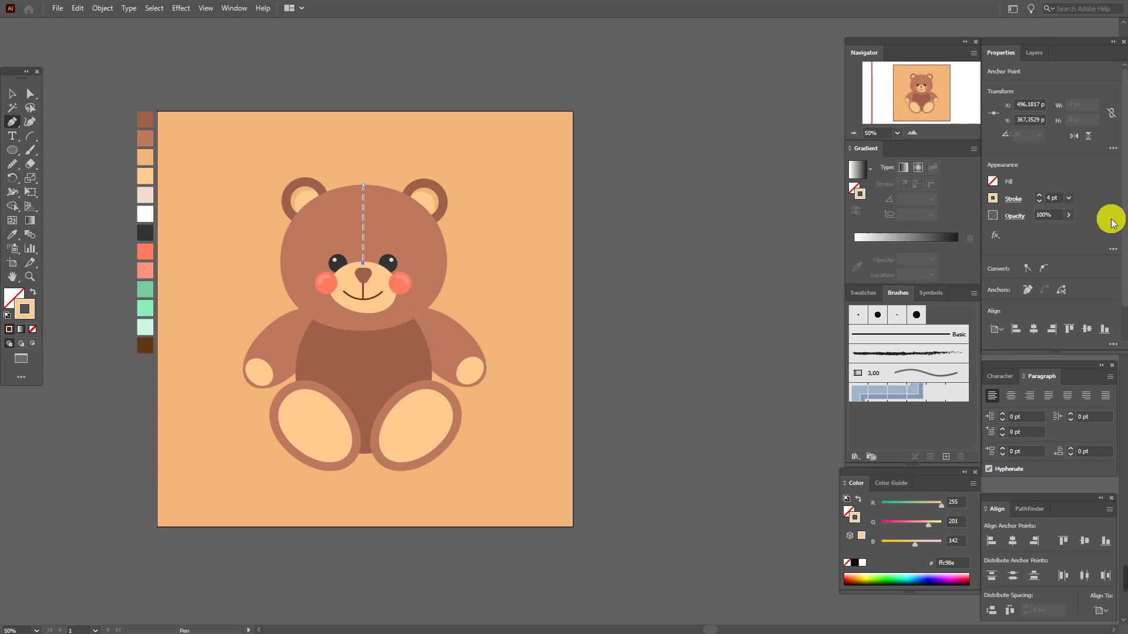
double_click(1048, 198)
type("3")
left_click(1051, 201)
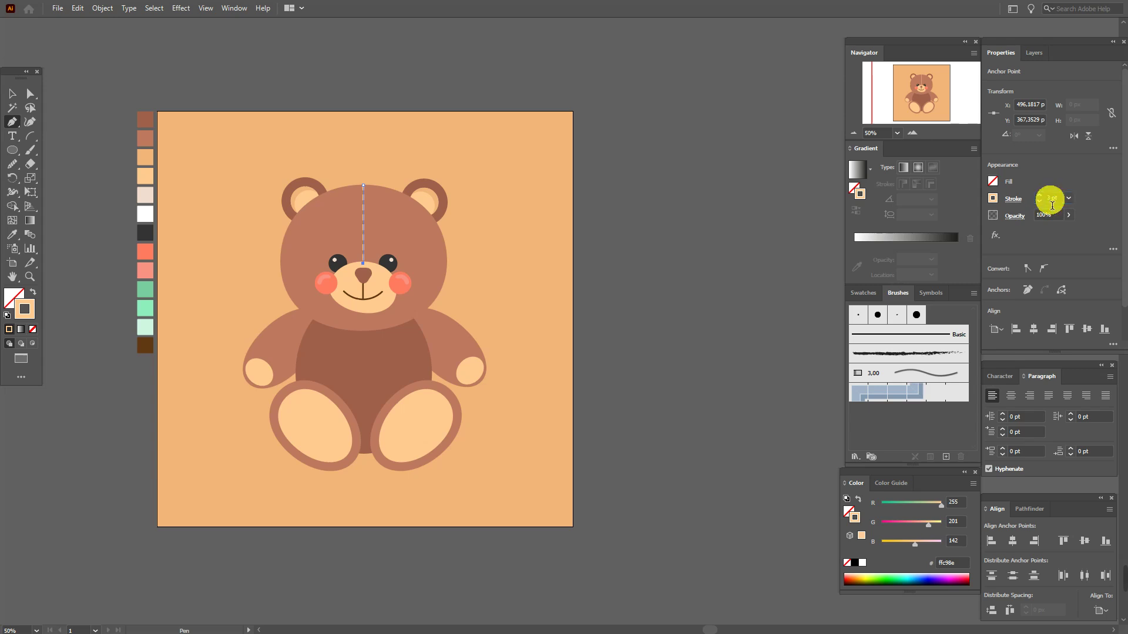
- Nudge the dashed seam line down 1 px
left_click(12, 93)
left_click(246, 86)
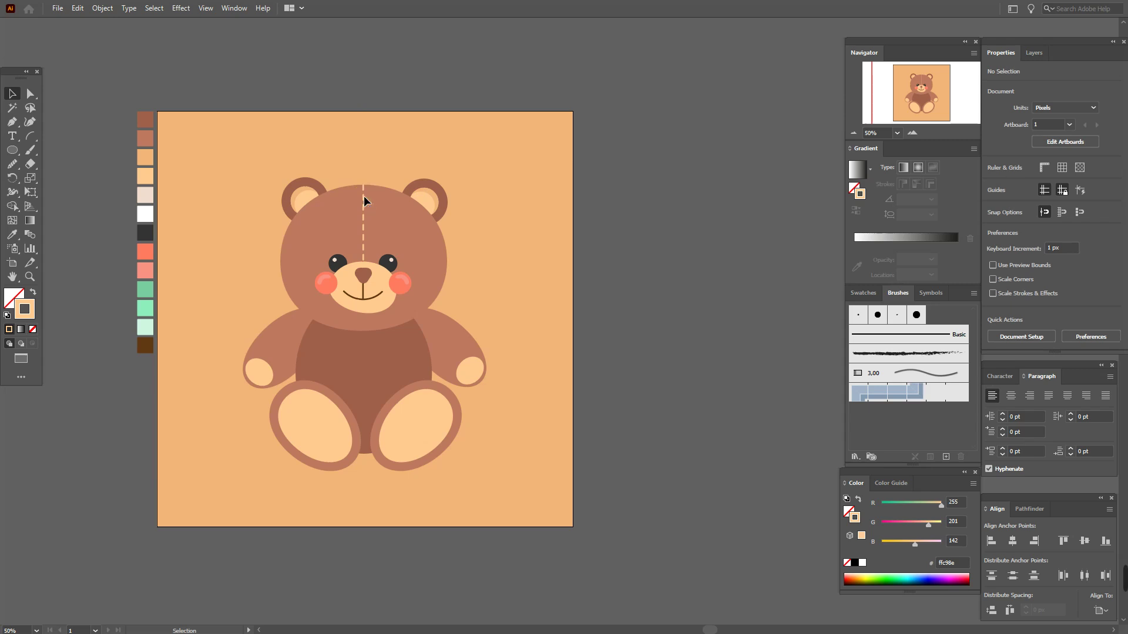
left_click(390, 202)
key("Down")
left_click(640, 198)
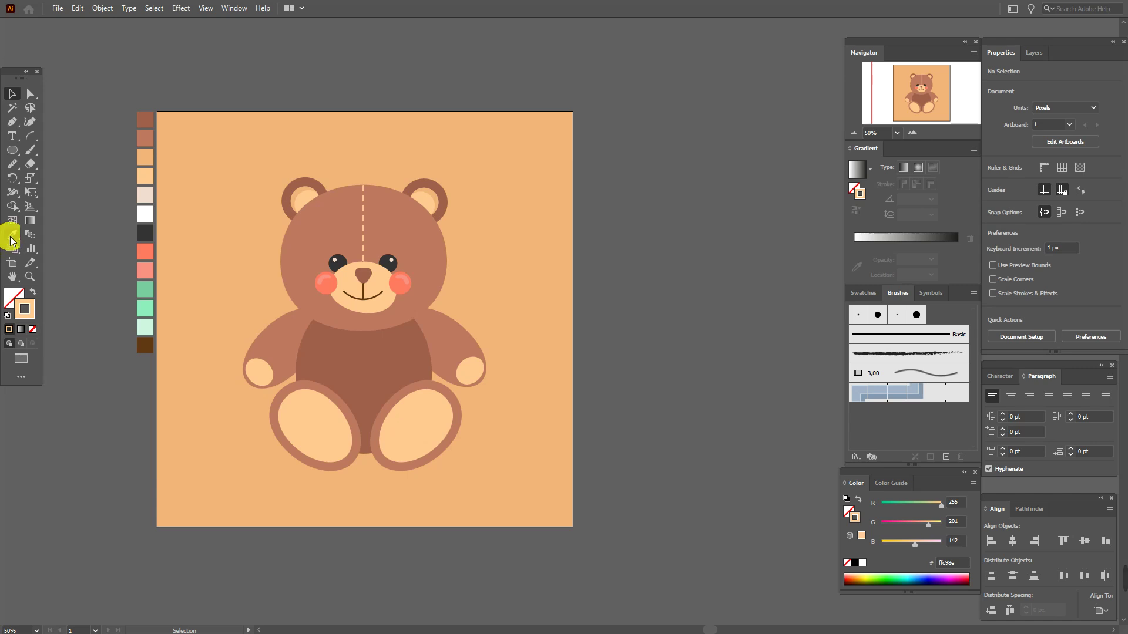
- Draw a strokeless peach circle on the bear's belly and nudge it into place
left_click(33, 292)
left_click(12, 149)
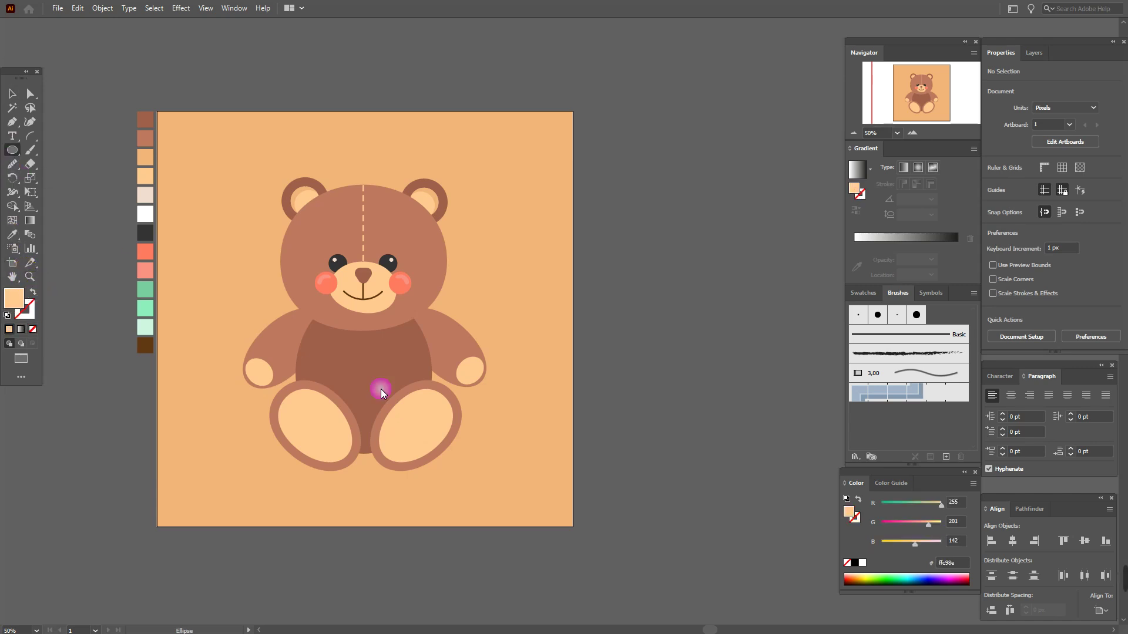
left_click_drag(334, 346, 420, 432)
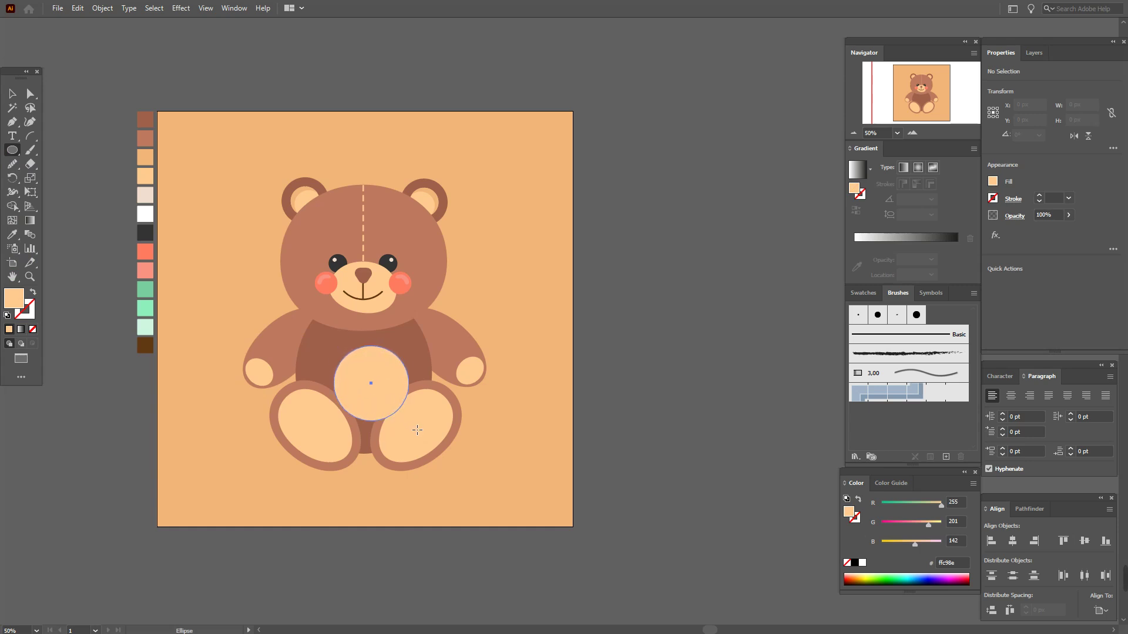
left_click(12, 94)
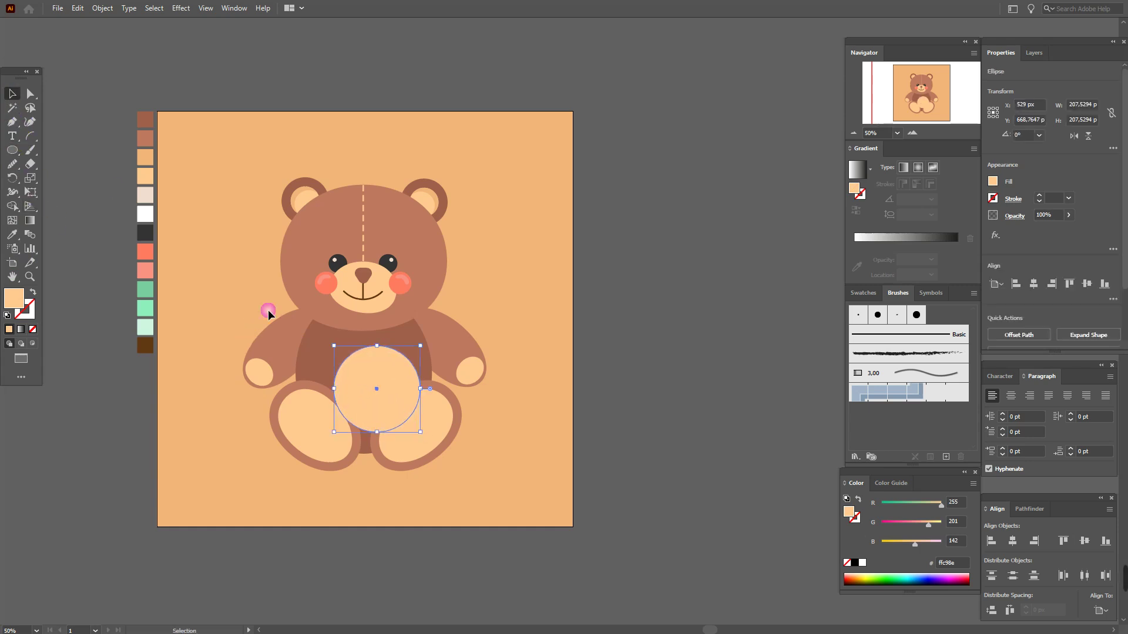
left_click_drag(398, 399, 391, 401)
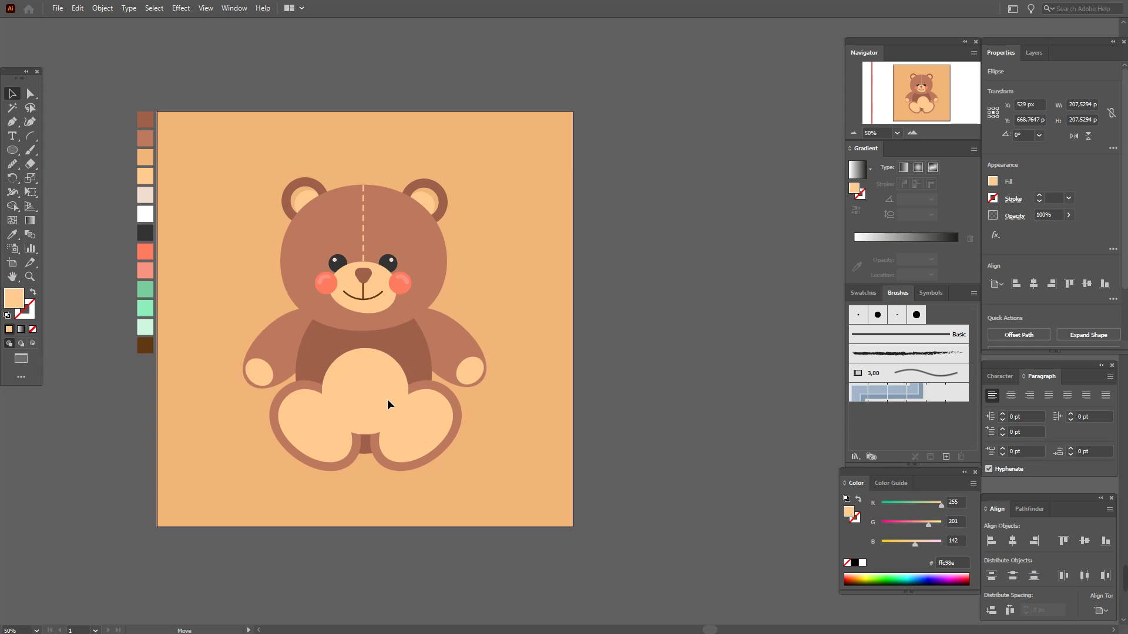
left_click_drag(386, 397, 385, 398)
- Bring both feet in front of the peach belly circle
left_click_drag(301, 440, 422, 434)
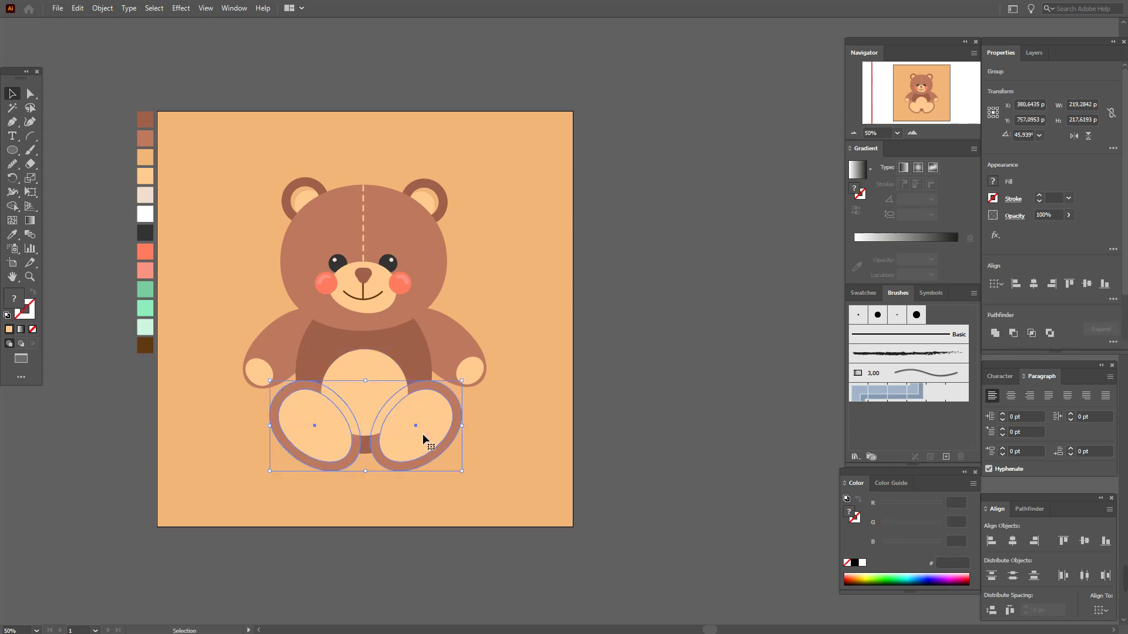
right_click(422, 435)
mouse_move(476, 374)
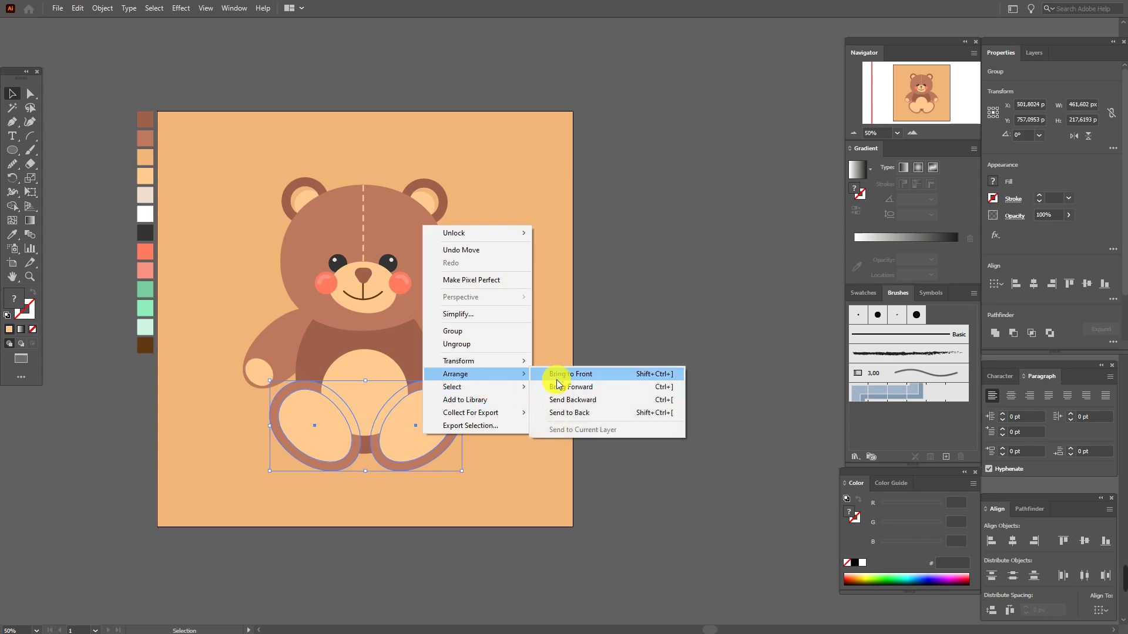
left_click(558, 376)
left_click(441, 364)
left_click(30, 94)
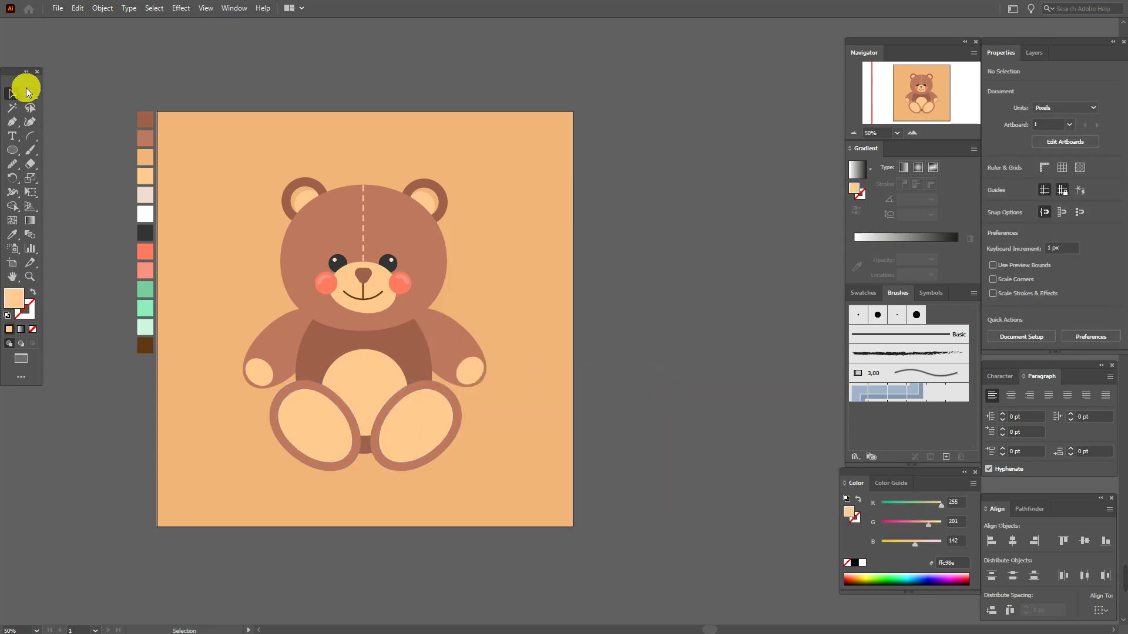
- Adjust the bottom anchor point of the belly ellipse
left_click(371, 430)
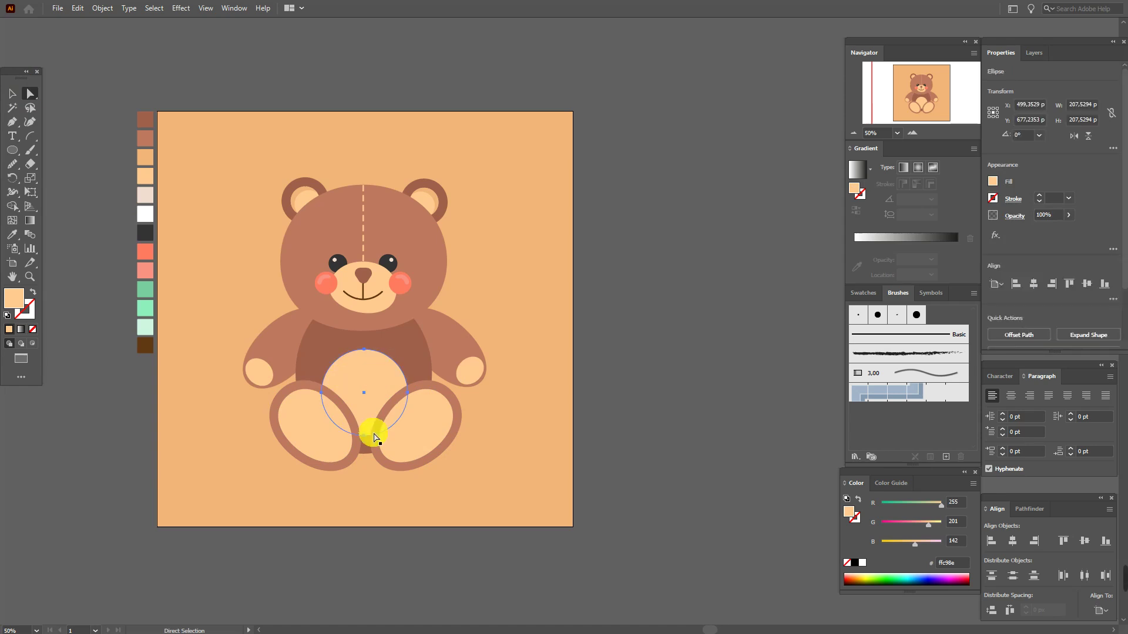
left_click(364, 436)
left_click(365, 436)
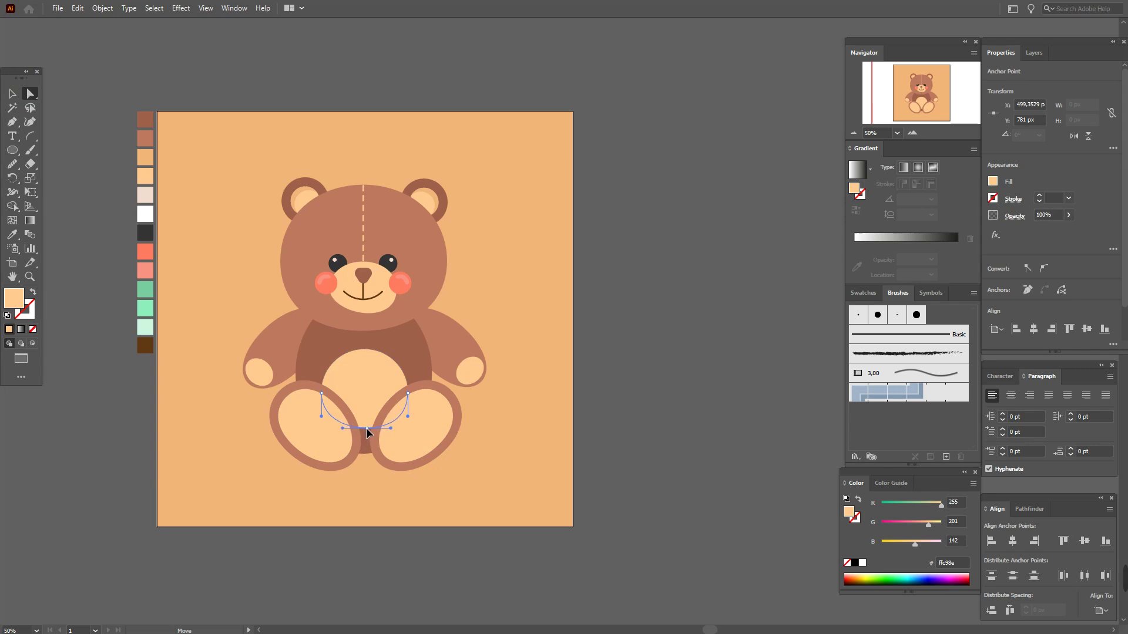
- Stretch the belly patch slightly upward toward the chest
left_click(11, 94)
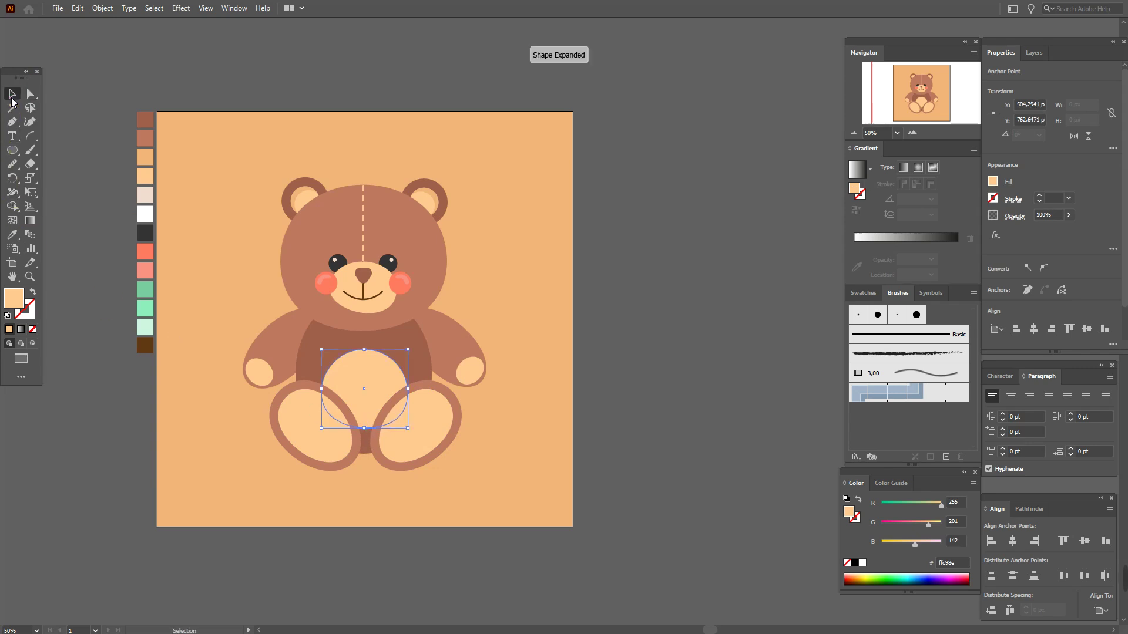
left_click(89, 171)
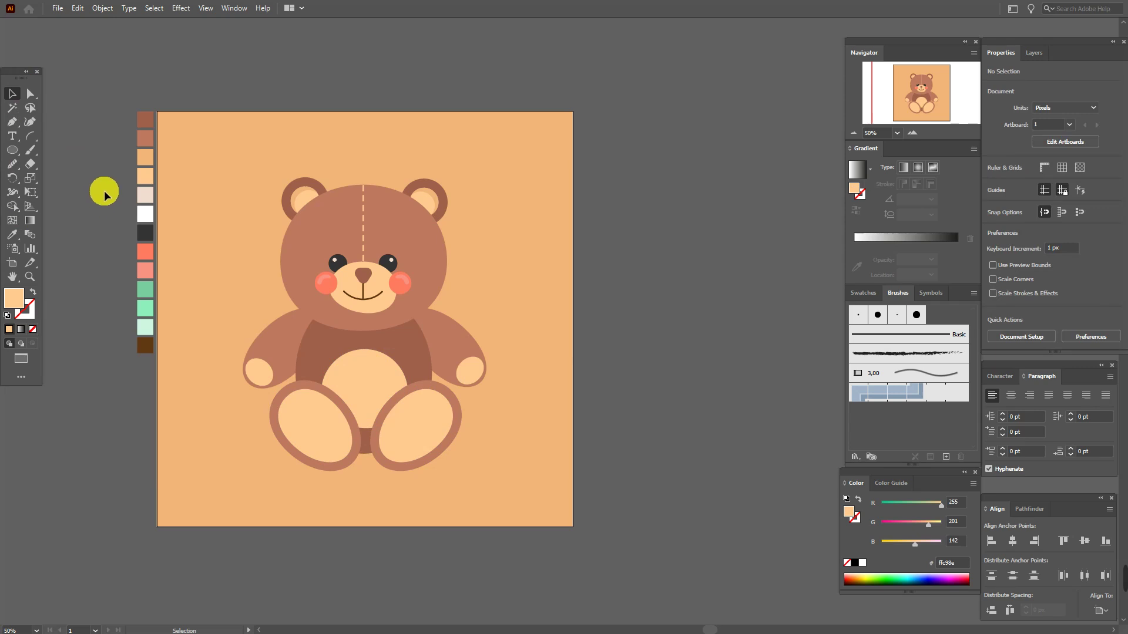
left_click(372, 385)
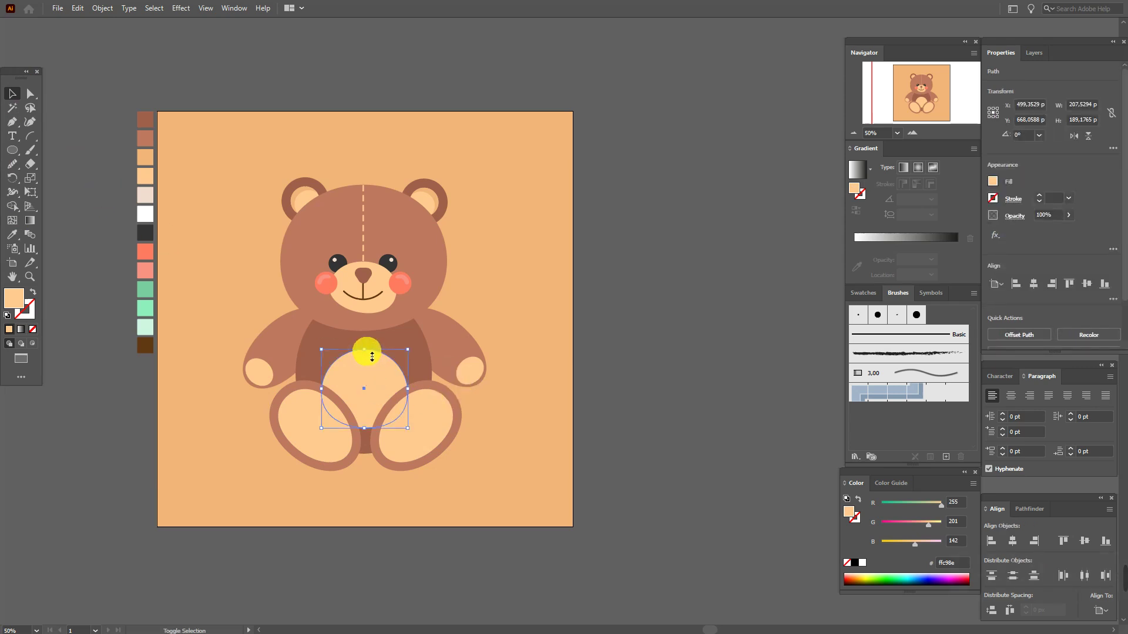
left_click_drag(372, 357, 370, 352)
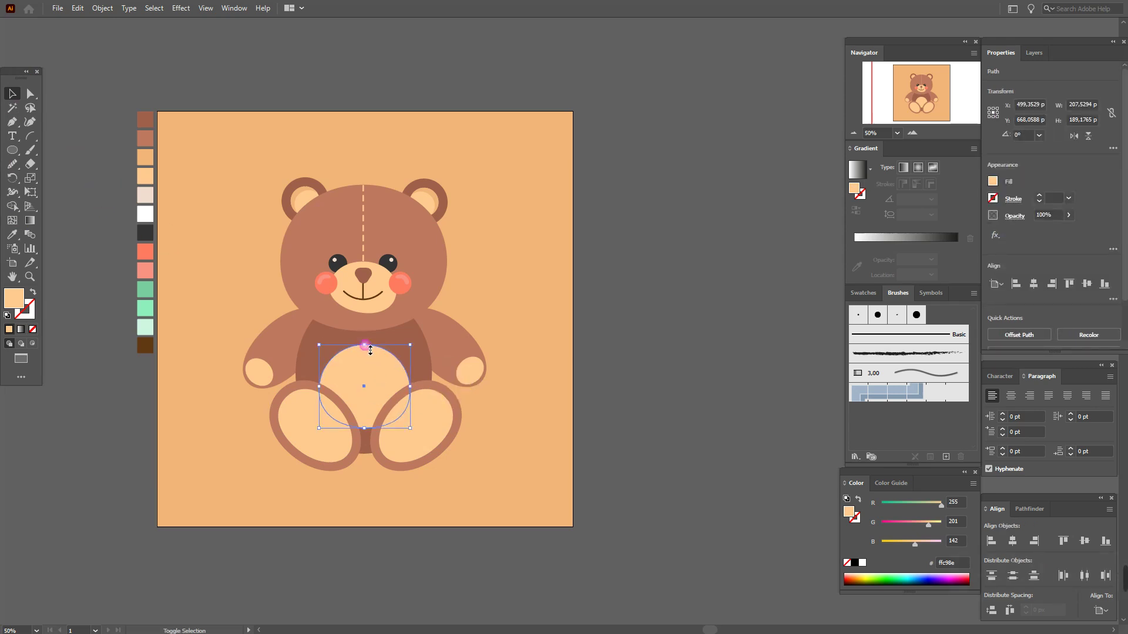
left_click(639, 383)
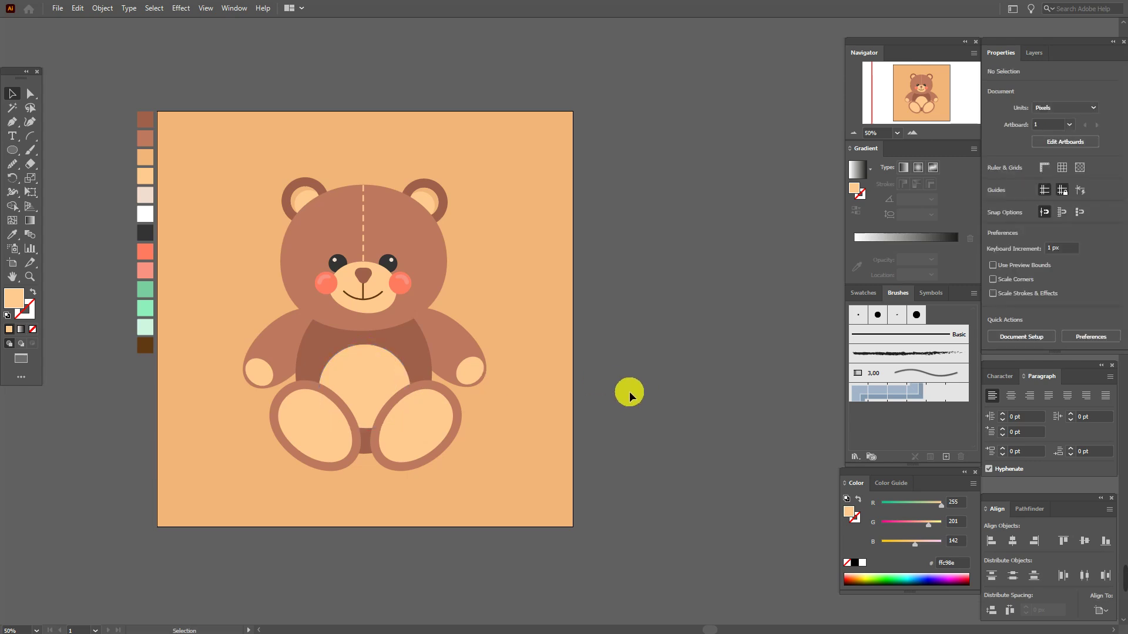
left_click(12, 234)
- Draw a small circle in the sampled light green swatch at the bear's collar
left_click(151, 311)
left_click(12, 150)
left_click_drag(364, 326, 379, 350)
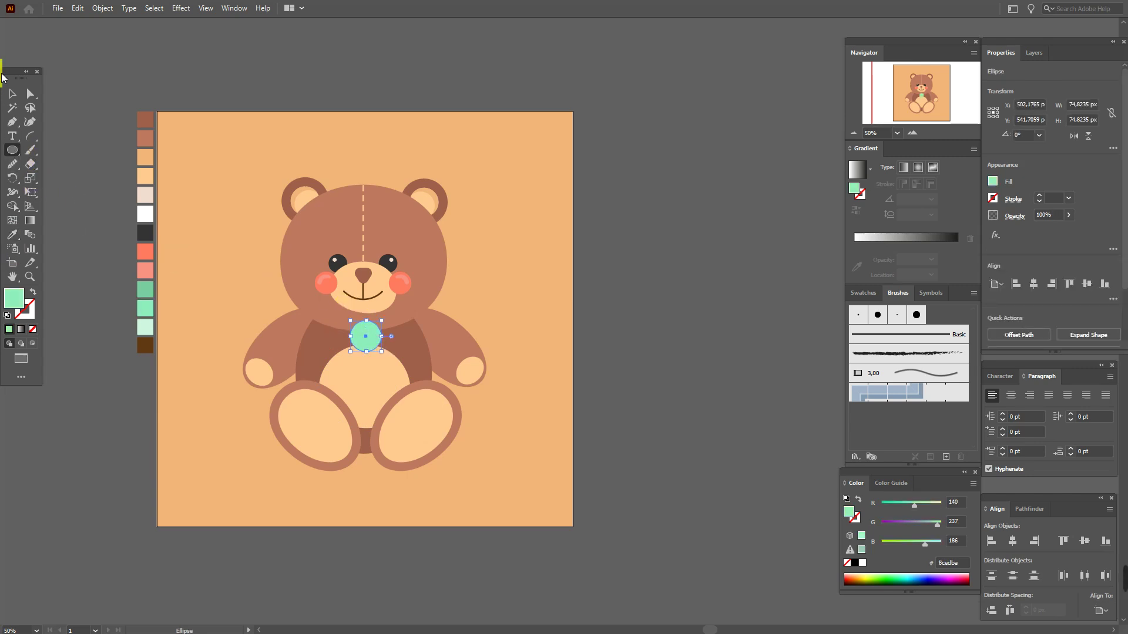
key("v")
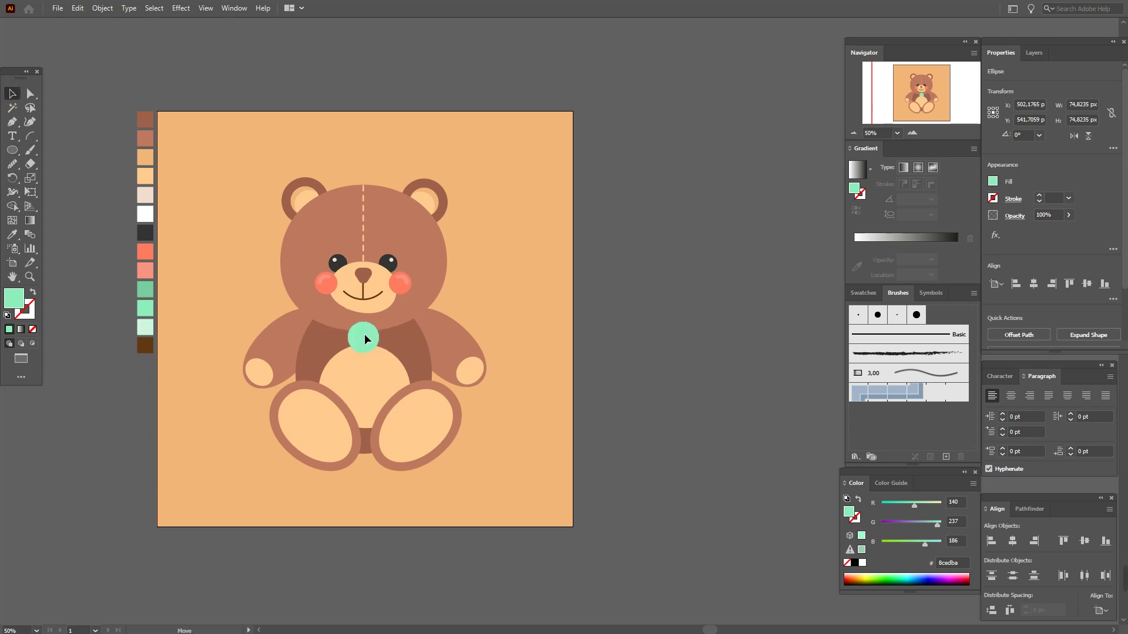
left_click(100, 370)
left_click(12, 234)
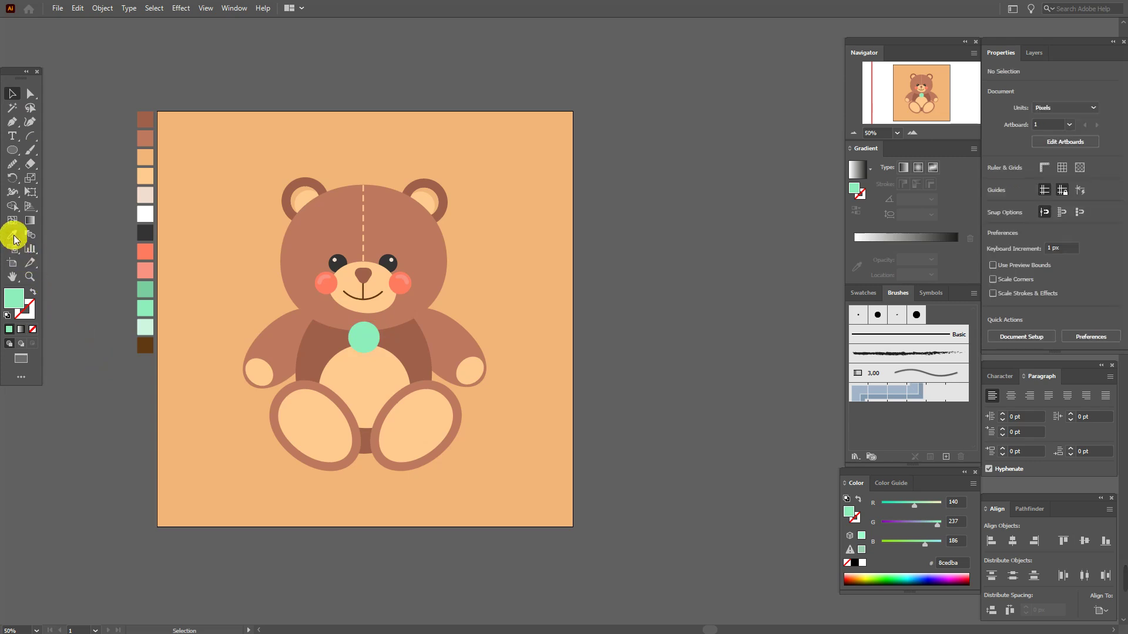
left_click(143, 292)
- Create a small darker green square beside the artboard and rotate it 45° into a diamond
left_click(10, 151)
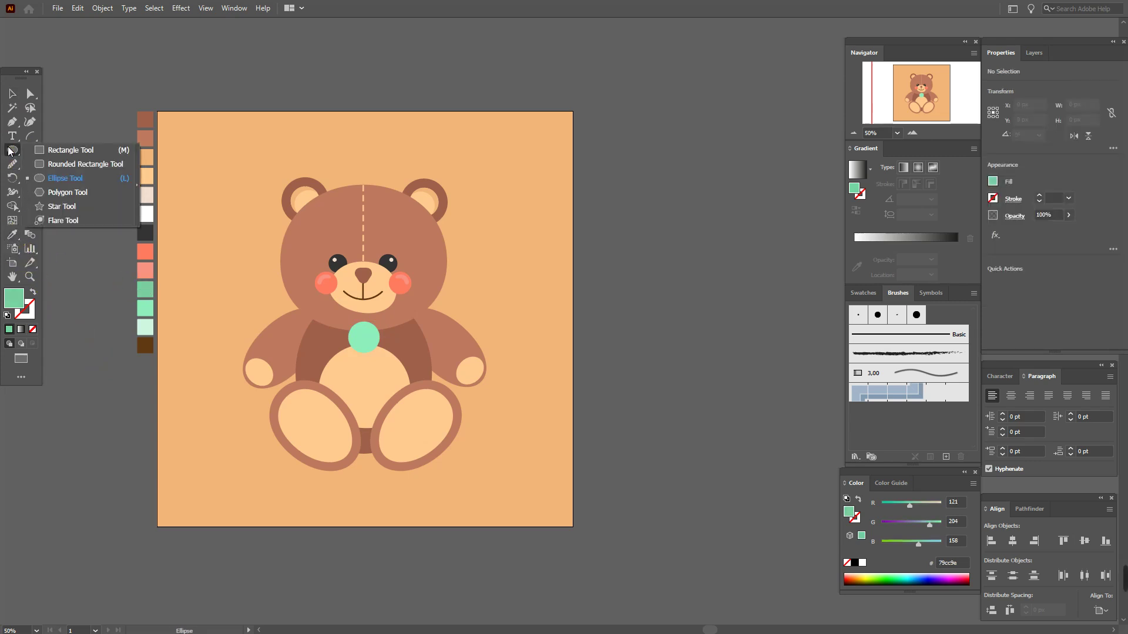
left_click(71, 150)
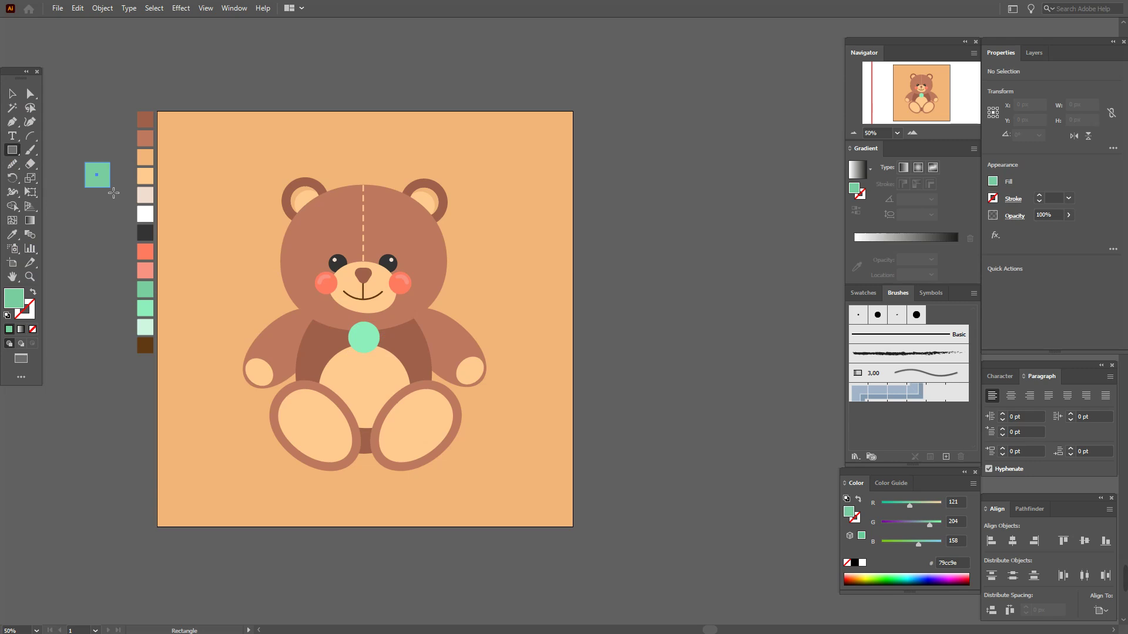
left_click(11, 93)
left_click(110, 176)
left_click_drag(120, 182, 130, 200)
- Pull the diamond's two upper corners into rounded lobes to form a heart
left_click(11, 126)
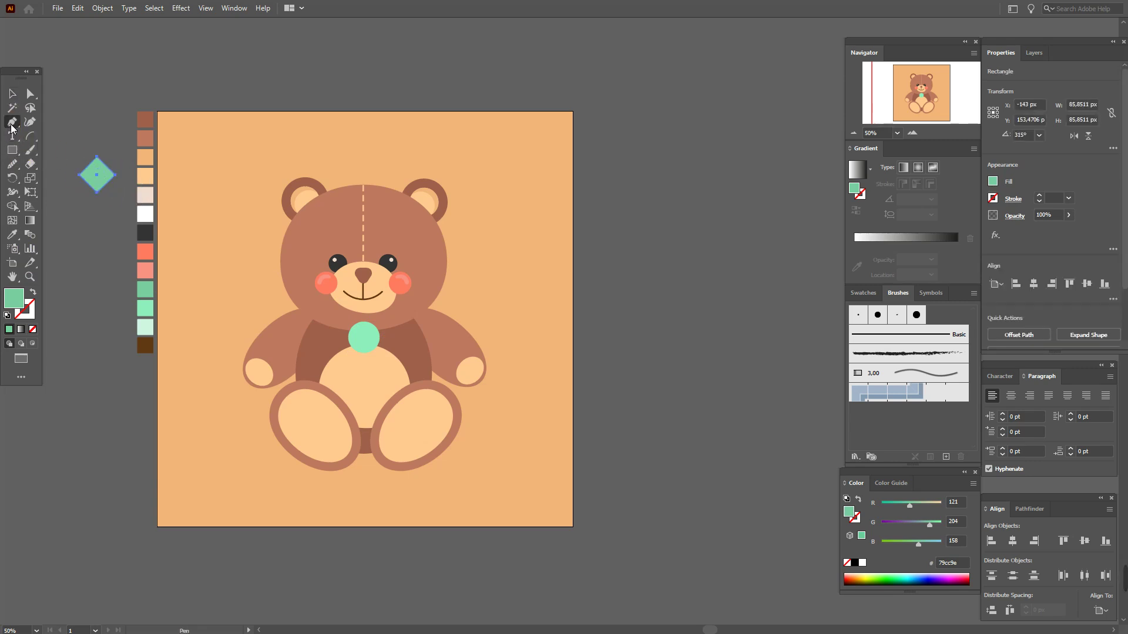
left_click_drag(11, 126, 70, 164)
left_click(107, 170)
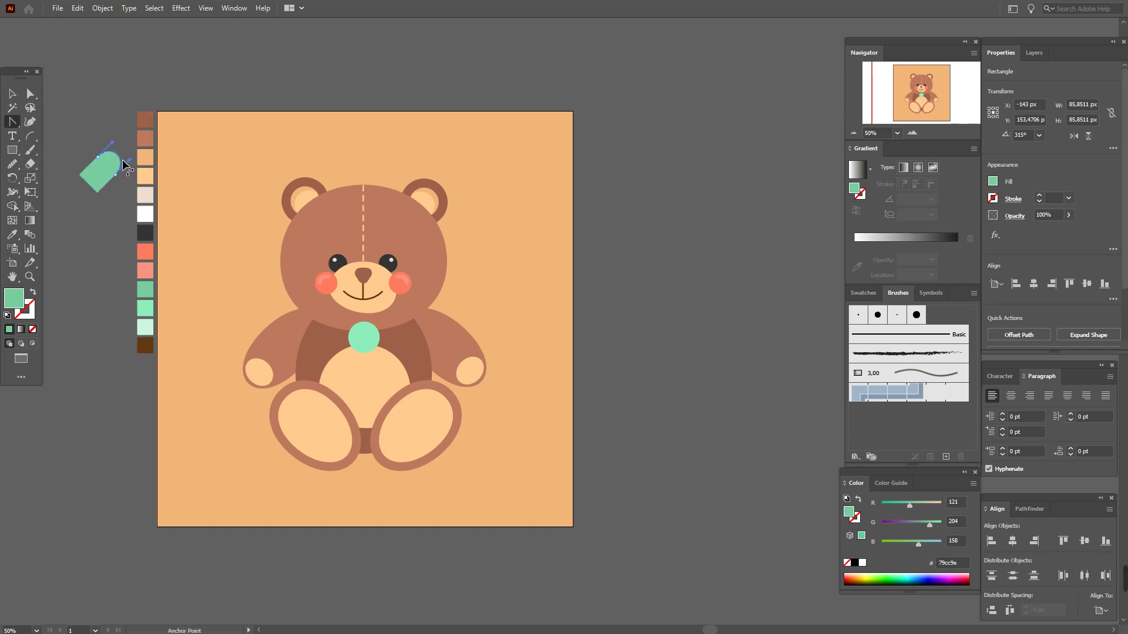
left_click(97, 172)
left_click_drag(88, 172, 80, 169)
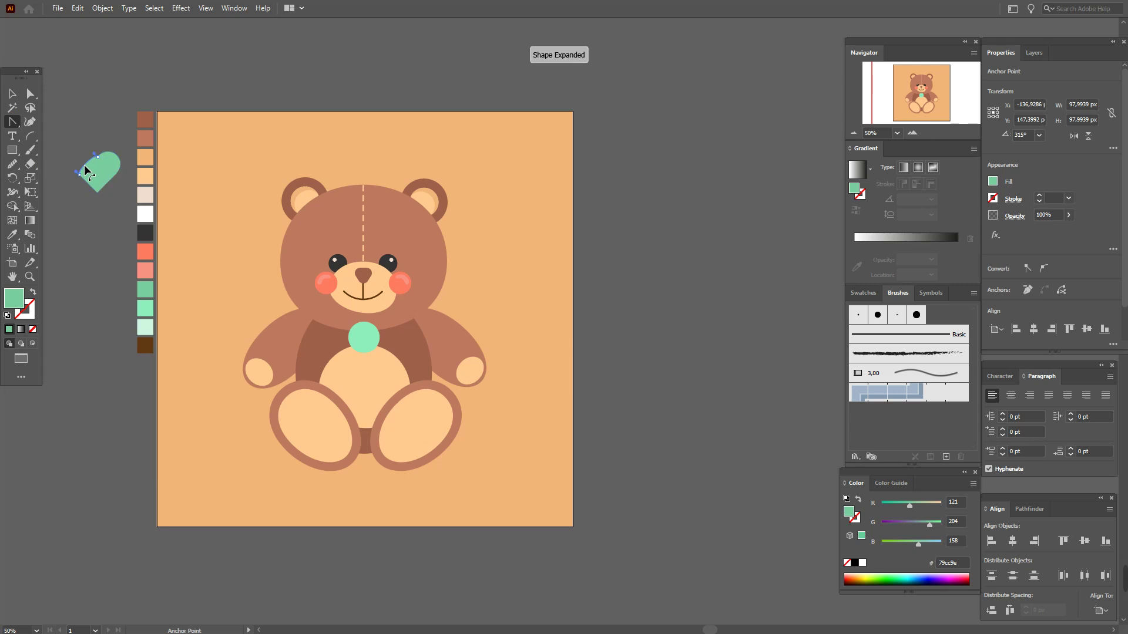
left_click_drag(115, 166, 121, 163)
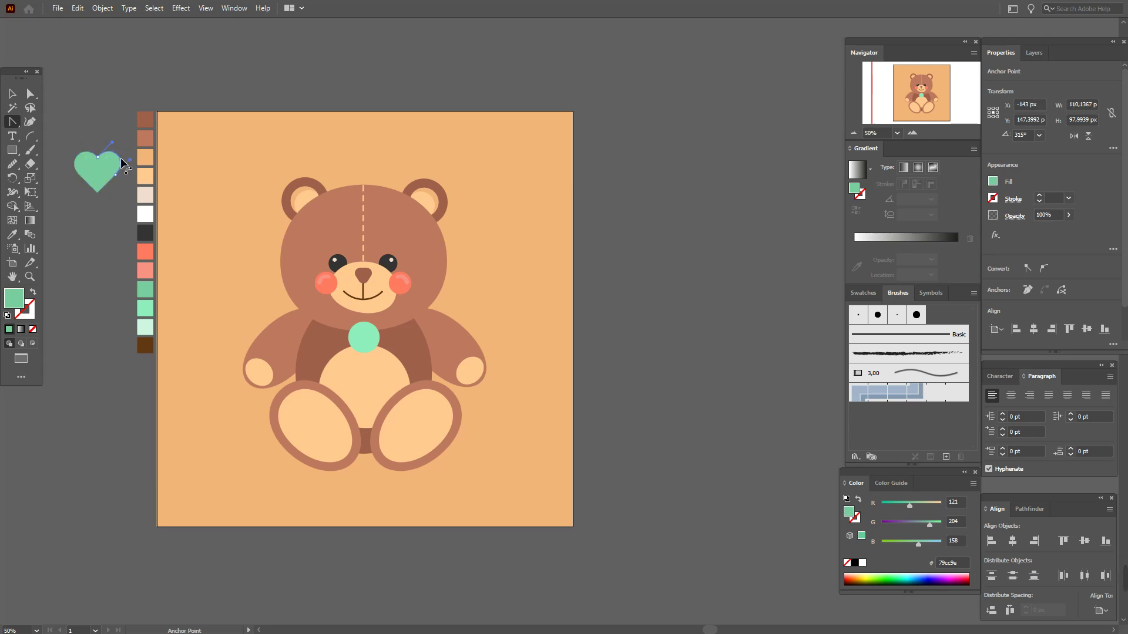
left_click(12, 93)
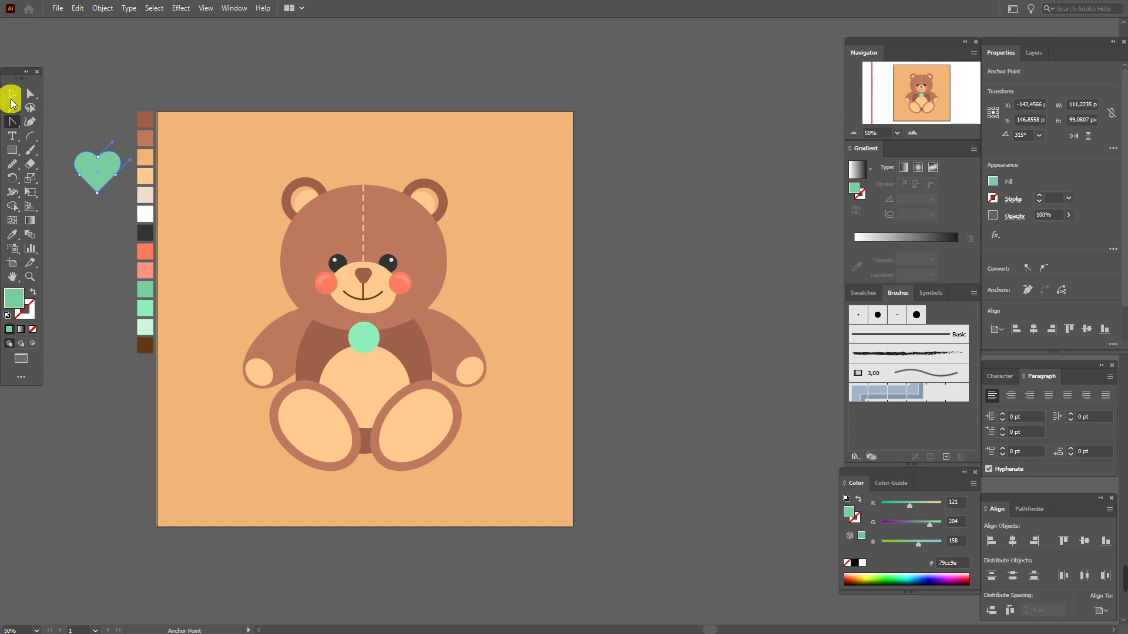
right_click(100, 157)
mouse_move(135, 358)
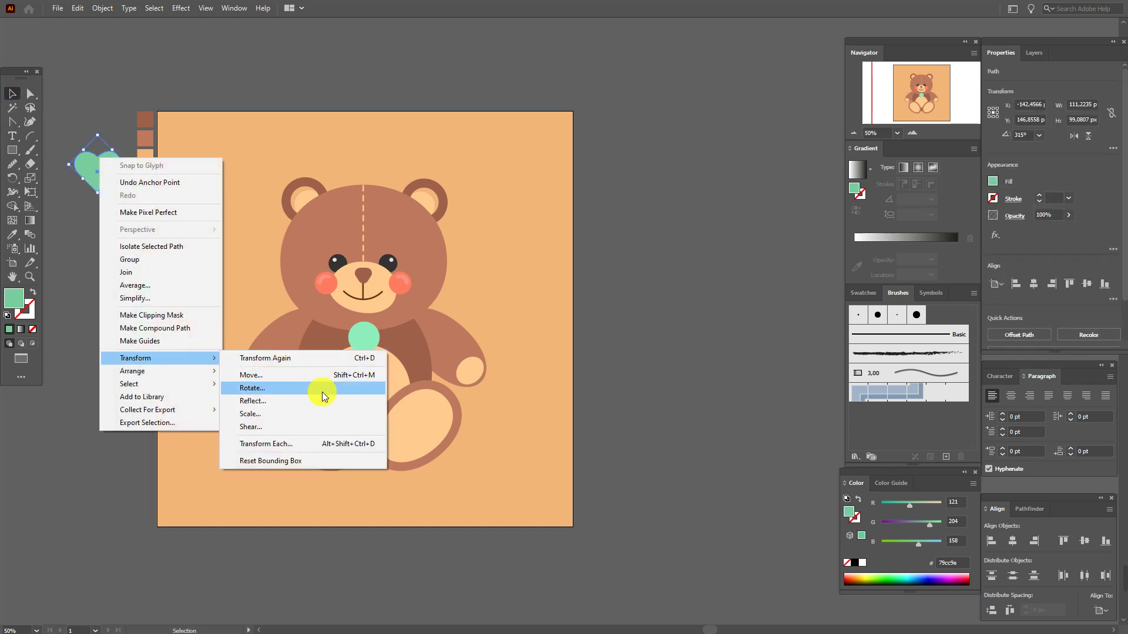
- Rotate the green heart 90° and move it onto the bear's chest
left_click(322, 389)
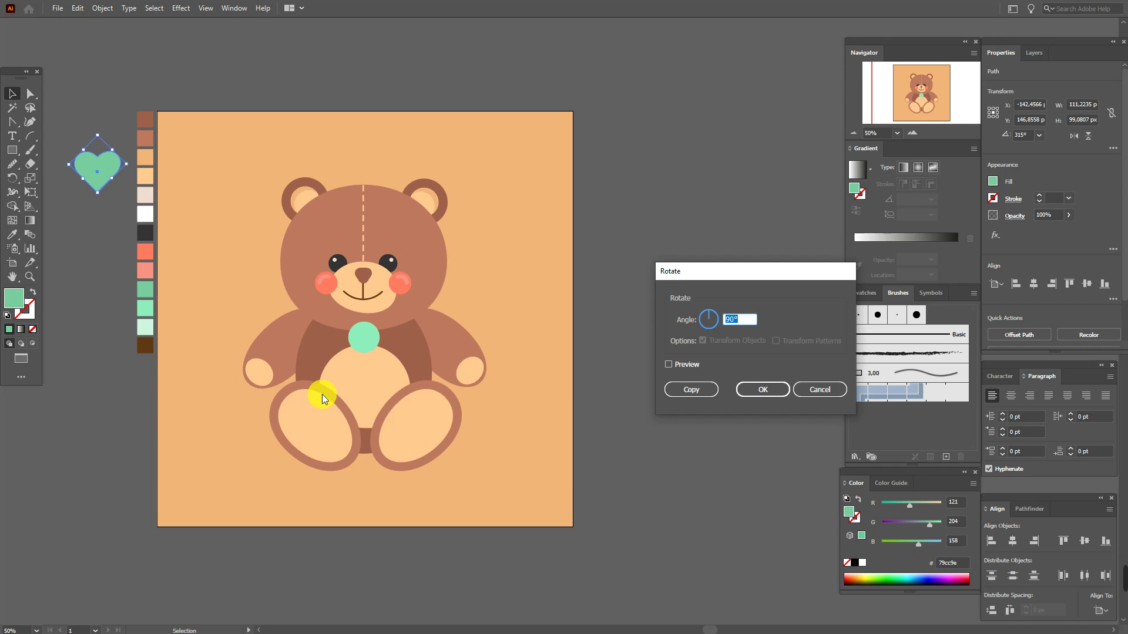
left_click(763, 390)
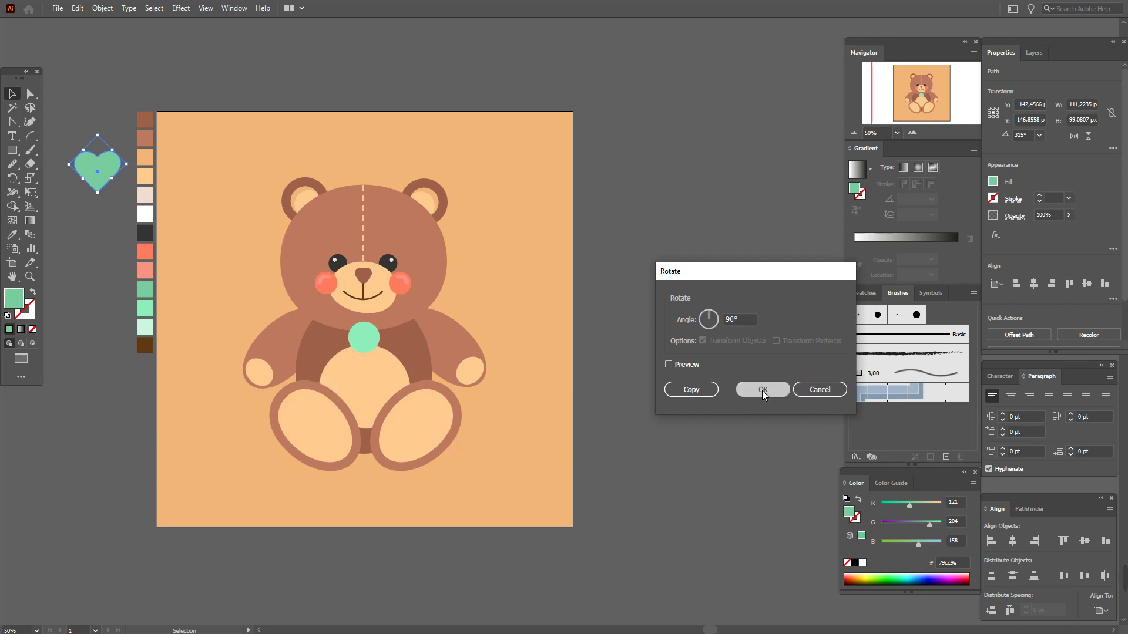
left_click_drag(104, 186, 342, 340)
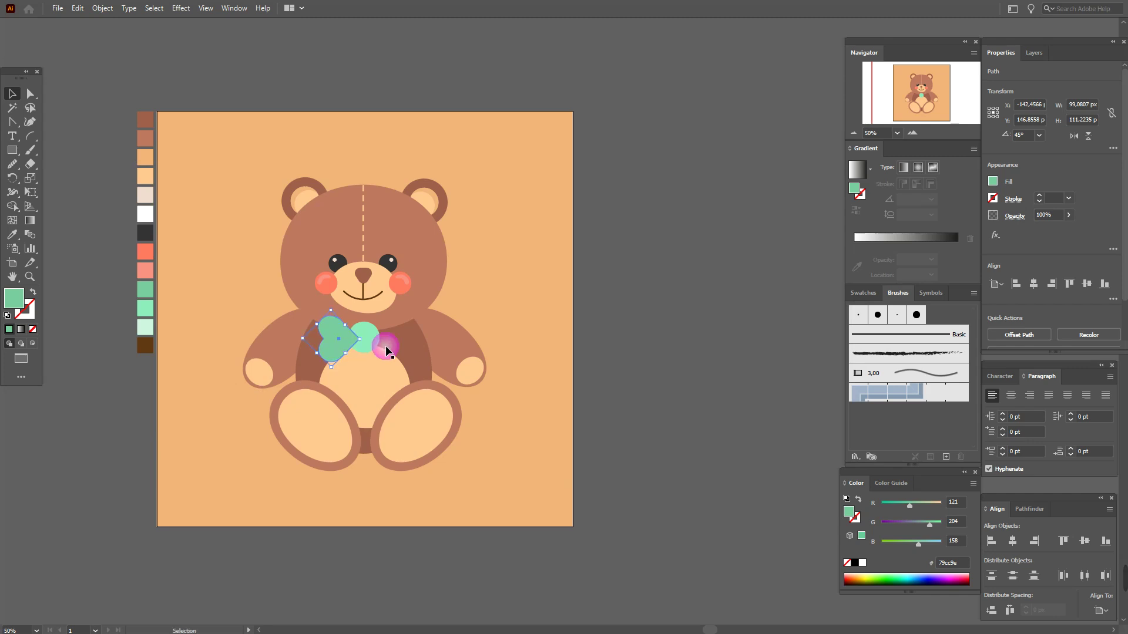
- Bring the heart to the front and vertically centre it with the mint circle
right_click(376, 342)
mouse_move(408, 282)
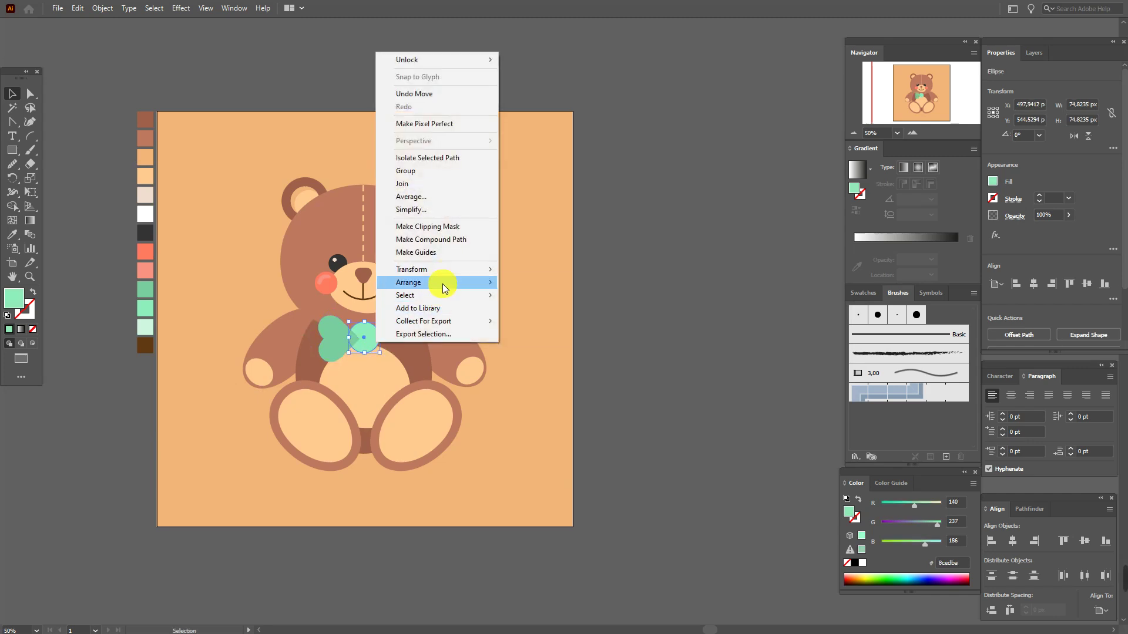
left_click(526, 283)
left_click(327, 347)
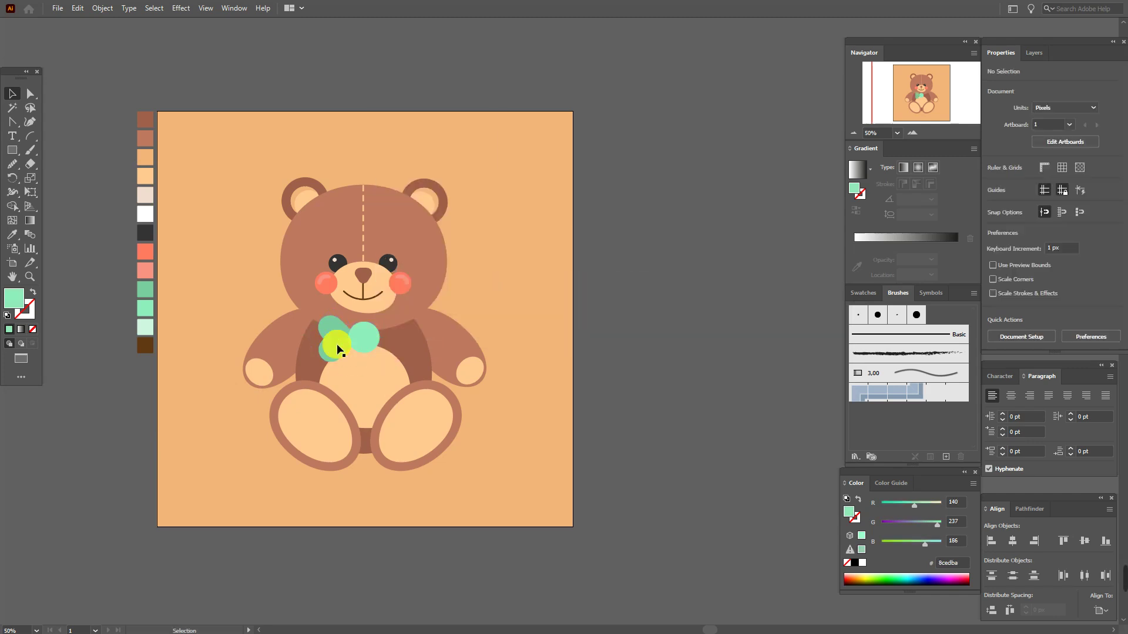
left_click(375, 342, "shift")
left_click(1073, 540)
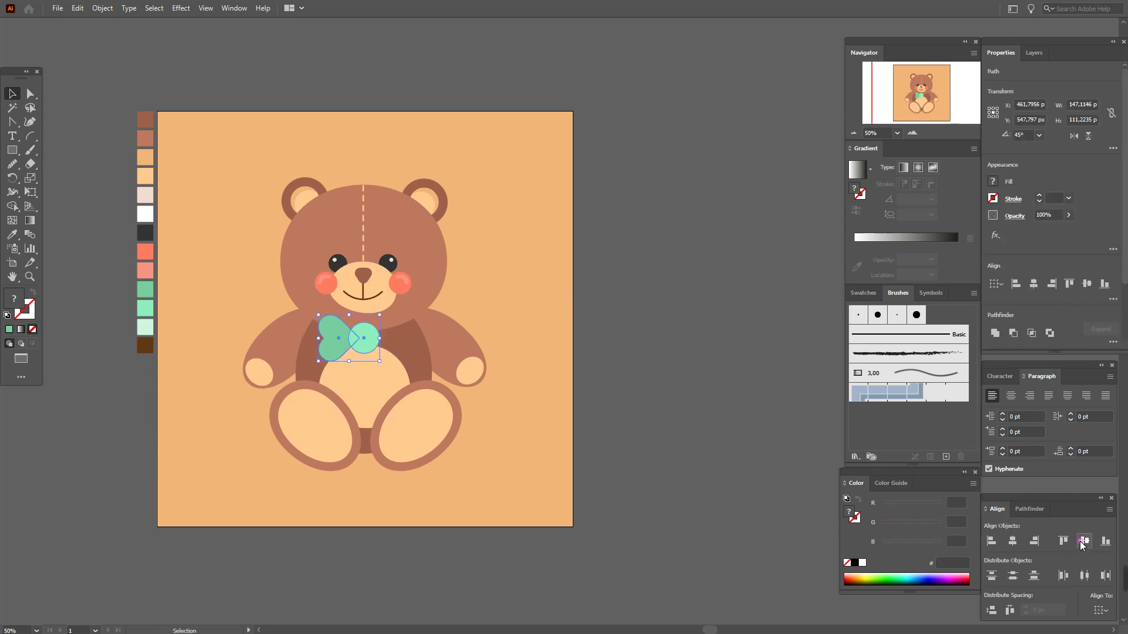
left_click(720, 378)
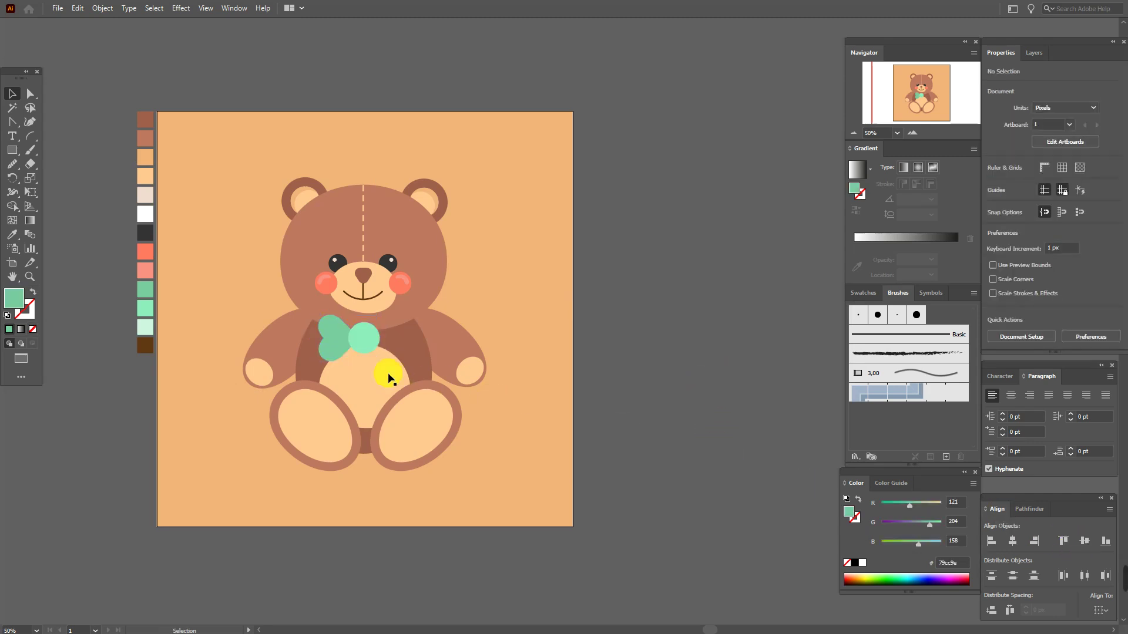
left_click(338, 345)
right_click(333, 341)
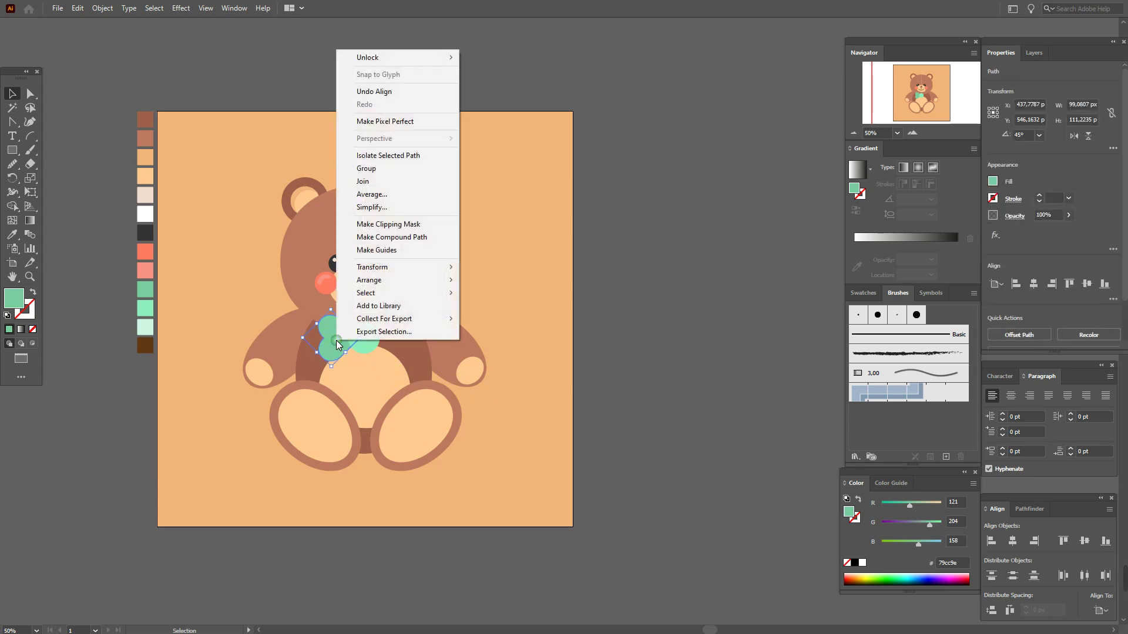
- Reflect a vertical copy of the heart to the right and vertically centre all three bow pieces
mouse_move(371, 267)
left_click(516, 309)
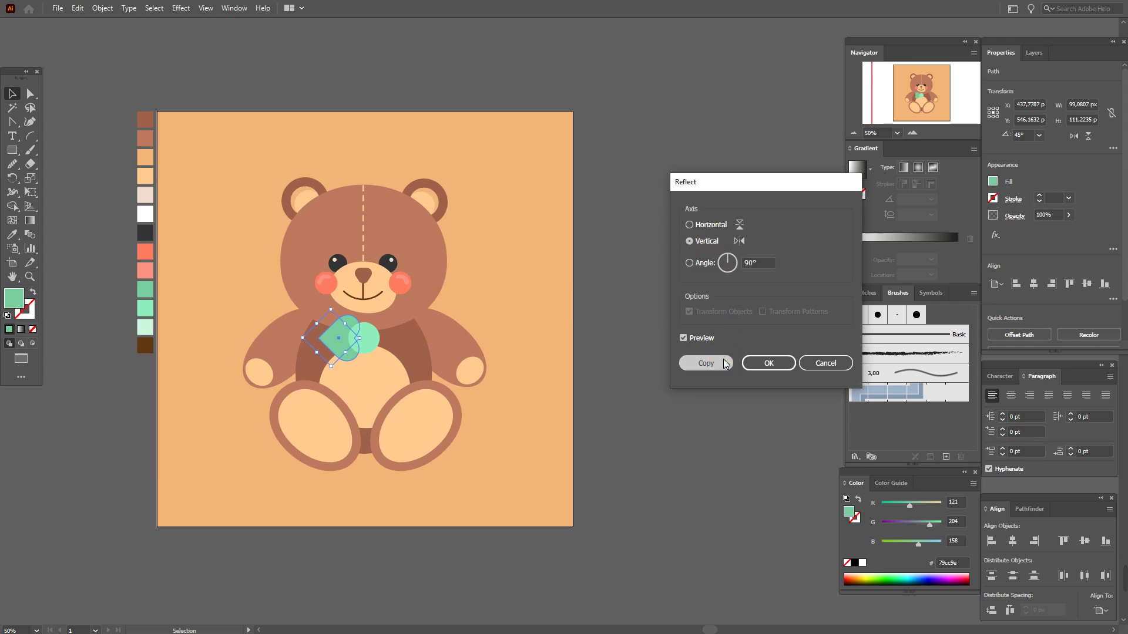
left_click(705, 362)
left_click_drag(343, 352, 392, 345)
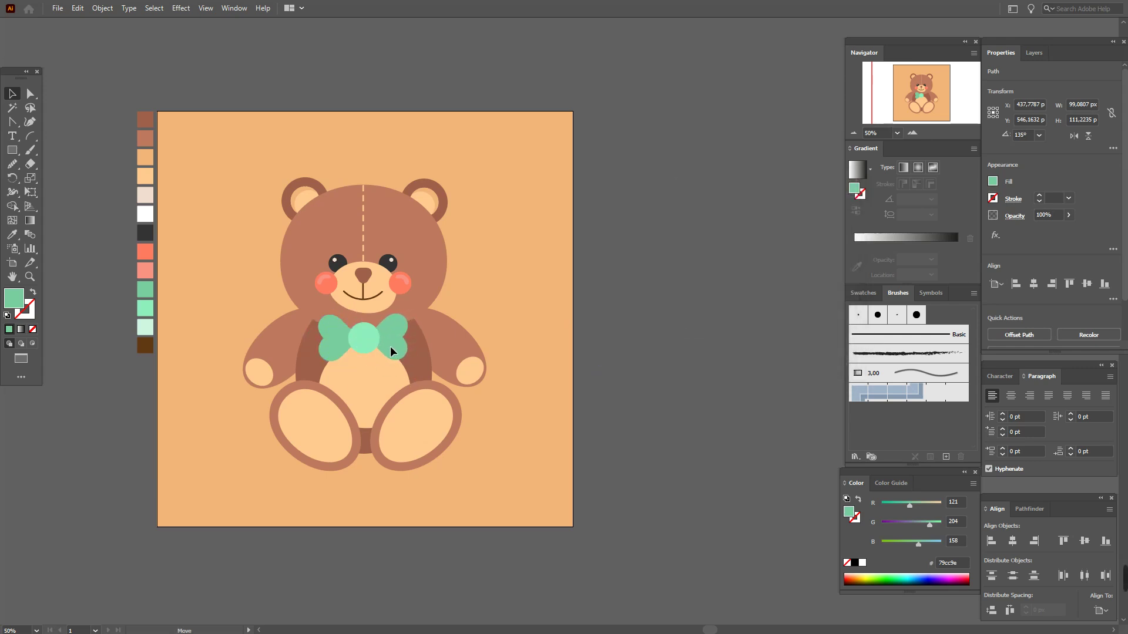
left_click(342, 351, "shift")
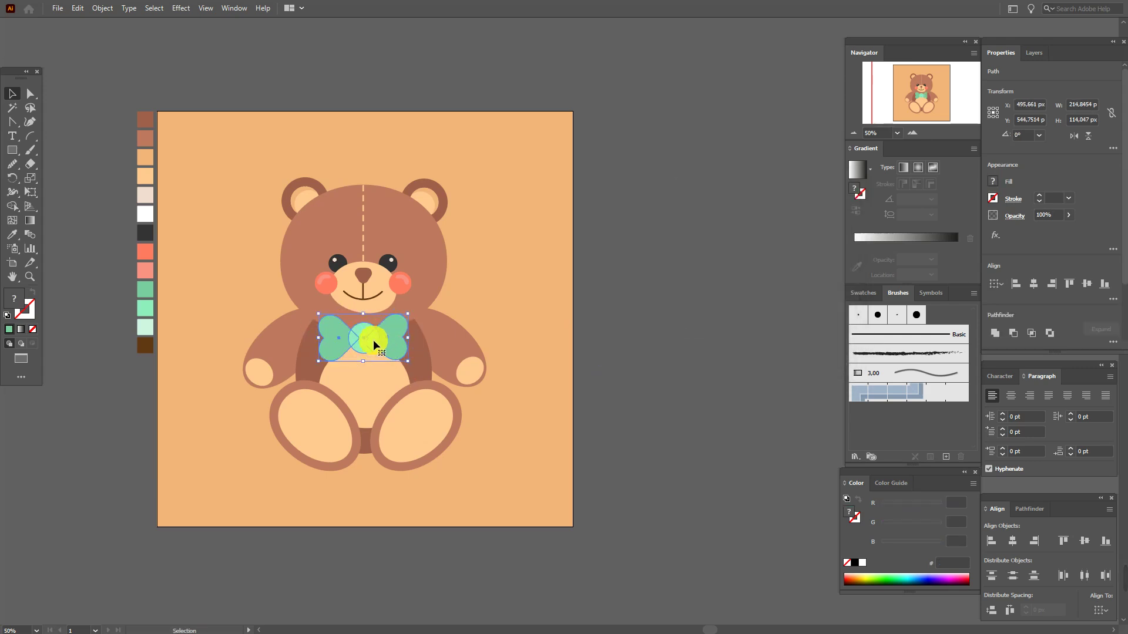
left_click(1084, 541)
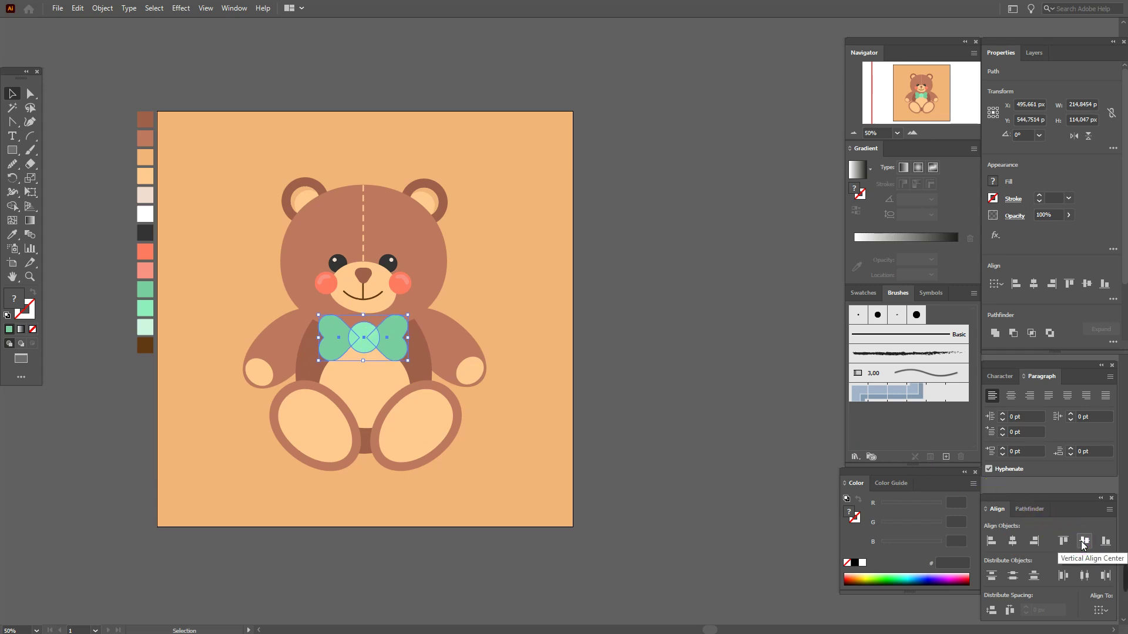
left_click(627, 416)
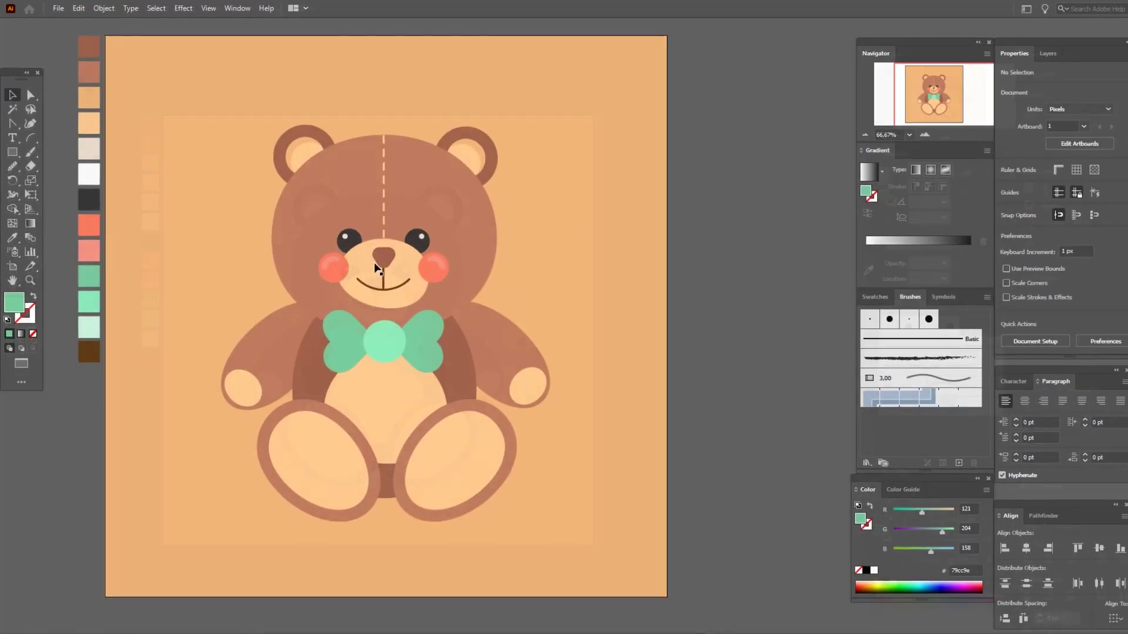
- Copy the cheek swirl, rotate it, colour it light mint and place it on the bow's centre bead
right_click(329, 255)
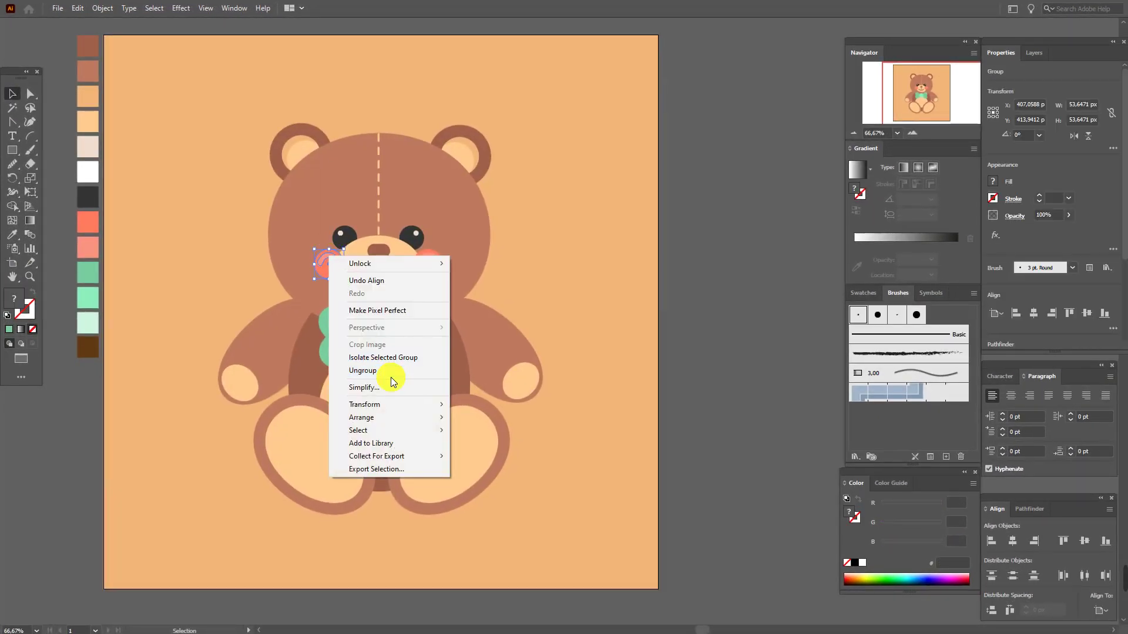
left_click(376, 372)
left_click(328, 255)
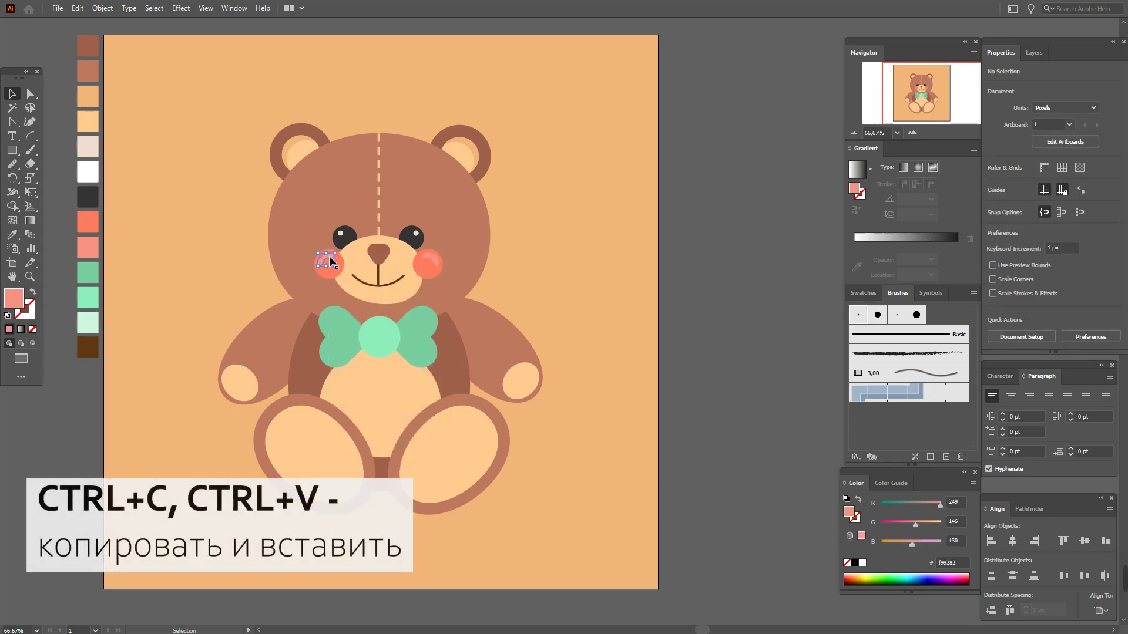
key("ctrl+c")
key("ctrl+v")
left_click_drag(577, 329, 569, 342)
left_click(12, 234)
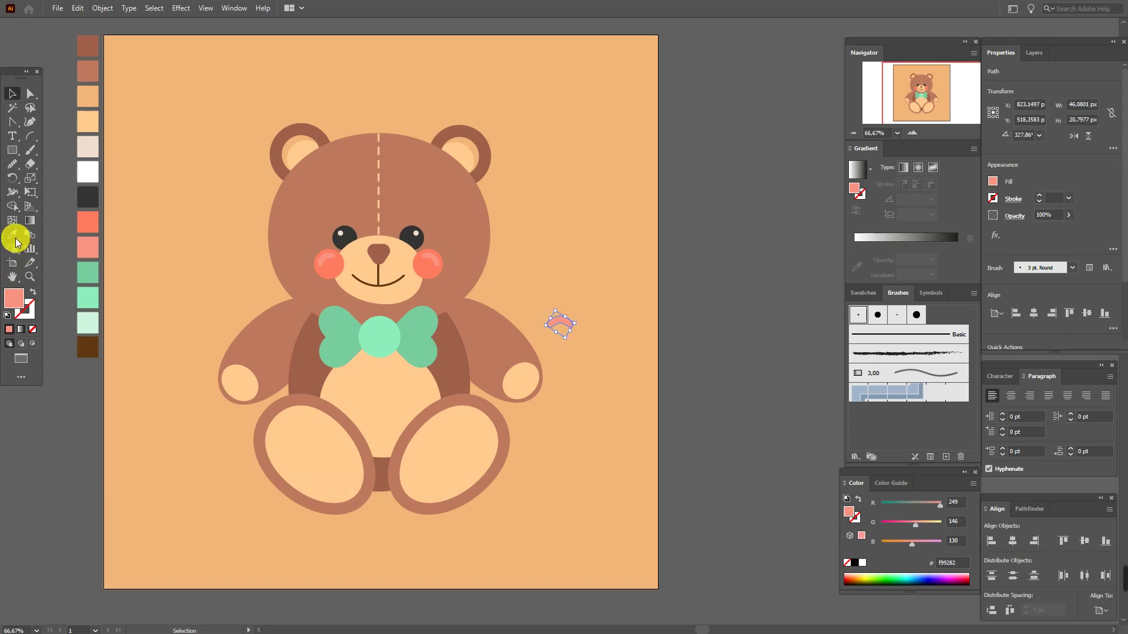
left_click(89, 325)
left_click(13, 94)
left_click_drag(563, 325, 487, 325)
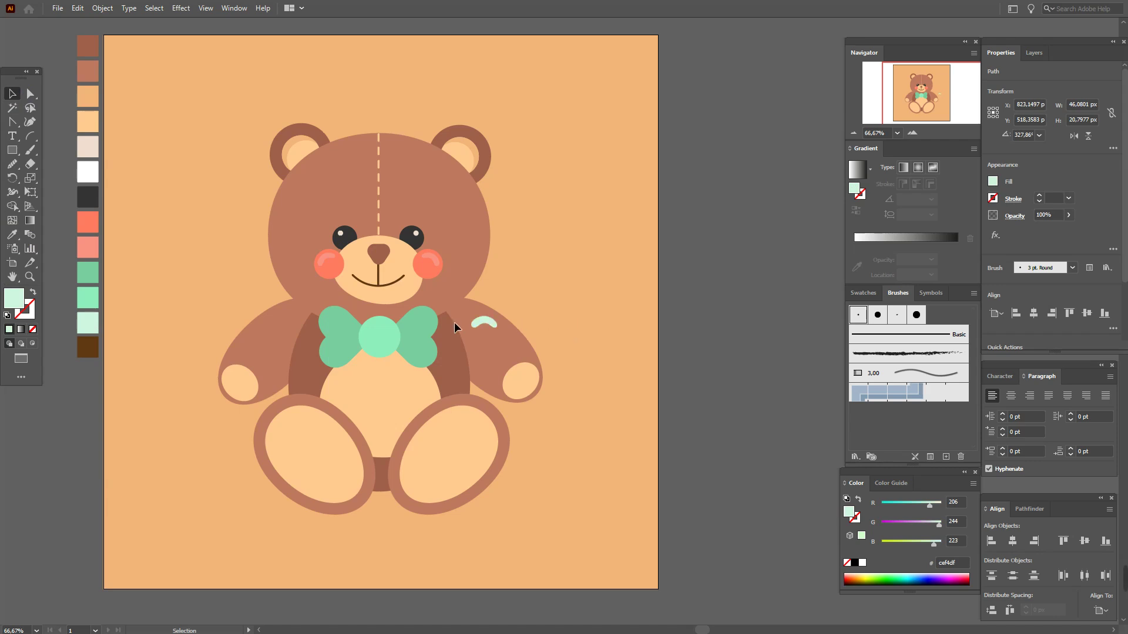
- Add a horizontally reflected copy of the swirl on the bead's lower half
right_click(387, 323)
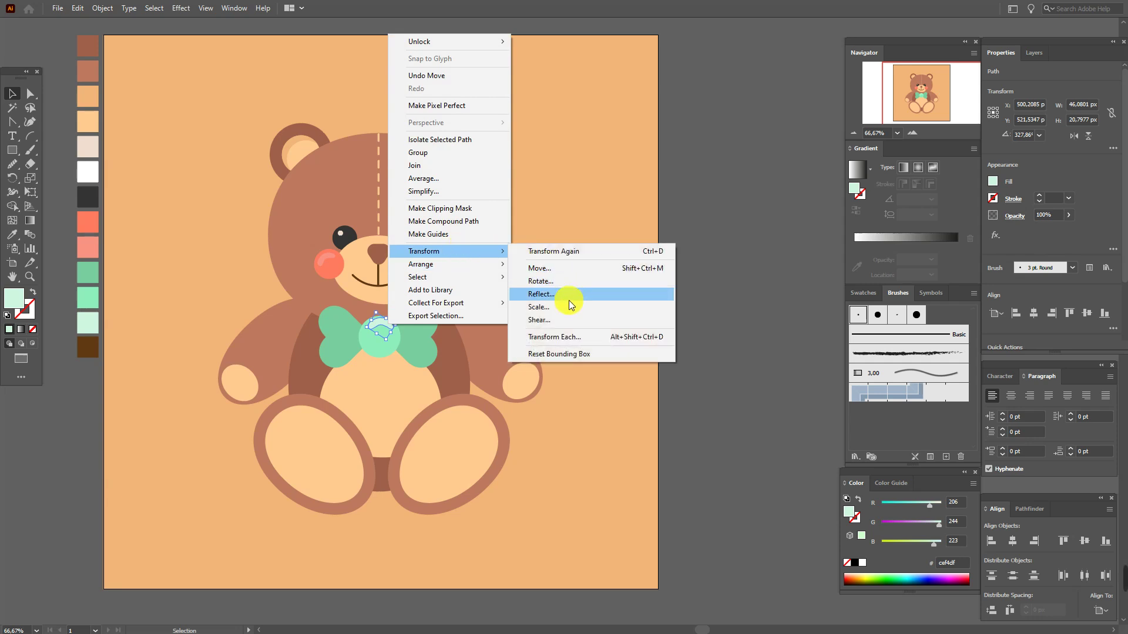
left_click(569, 300)
left_click(712, 226)
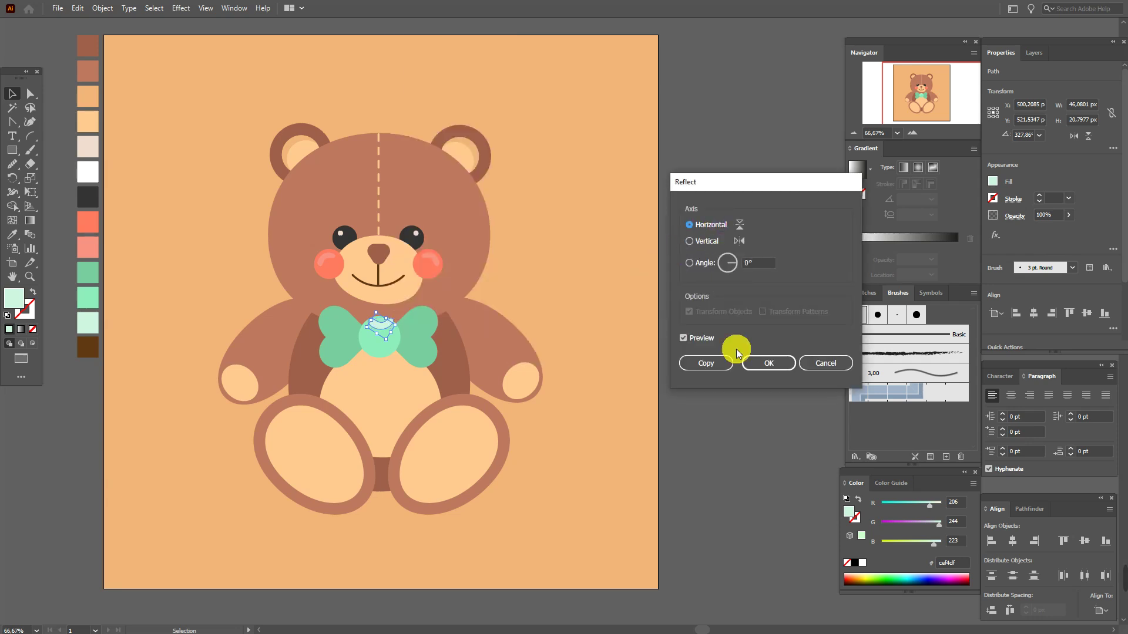
left_click(715, 365)
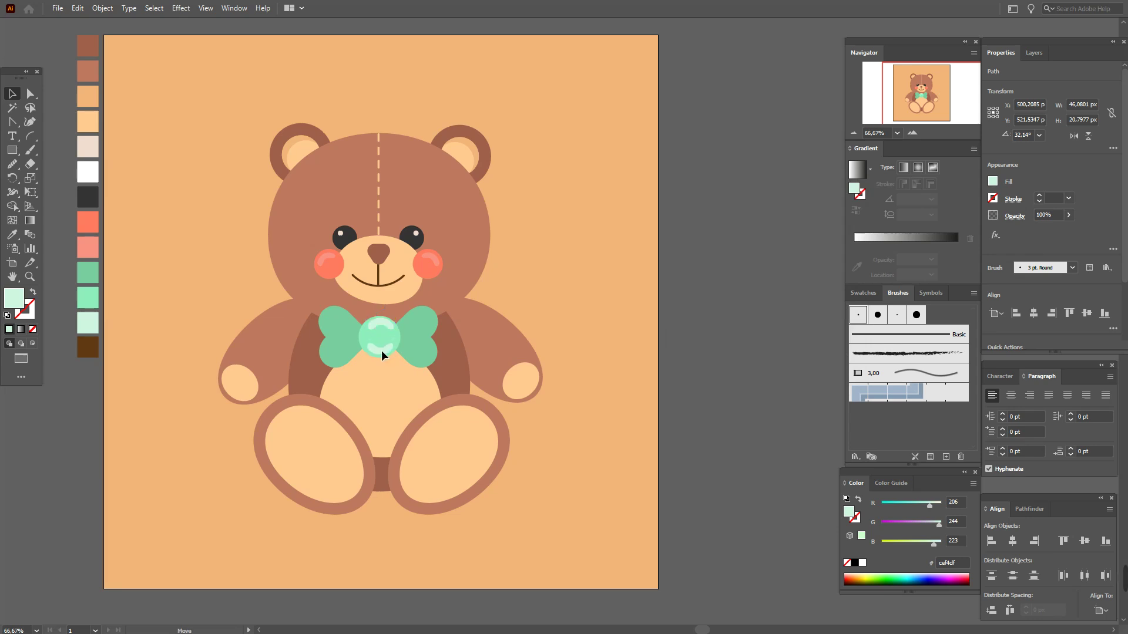
left_click_drag(379, 308, 380, 326)
left_click_drag(404, 341, 394, 339)
left_click(378, 347)
left_click(382, 325, "shift")
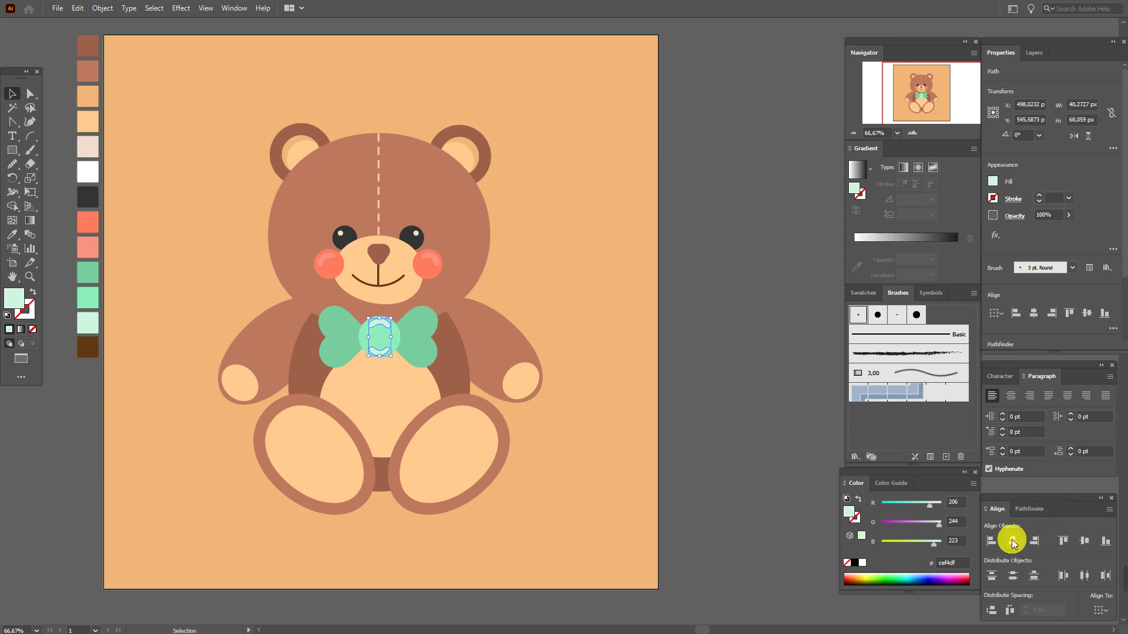
- Move the lower bead swirl onto the bow's left wing
left_click(710, 408)
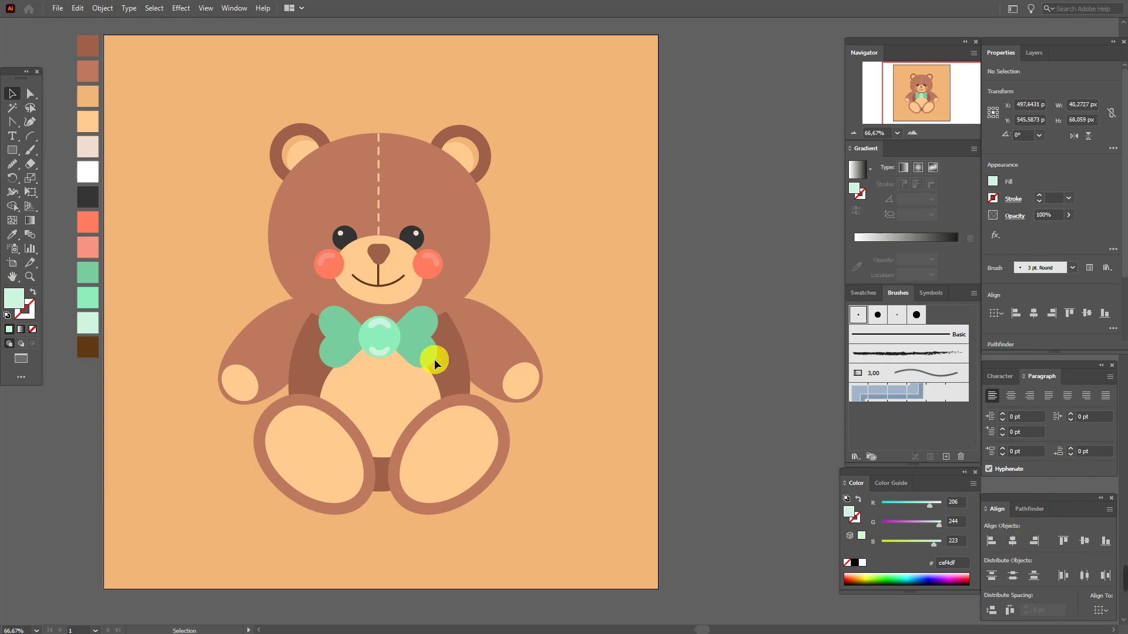
left_click(386, 351, "ctrl")
left_click_drag(386, 355, 565, 331)
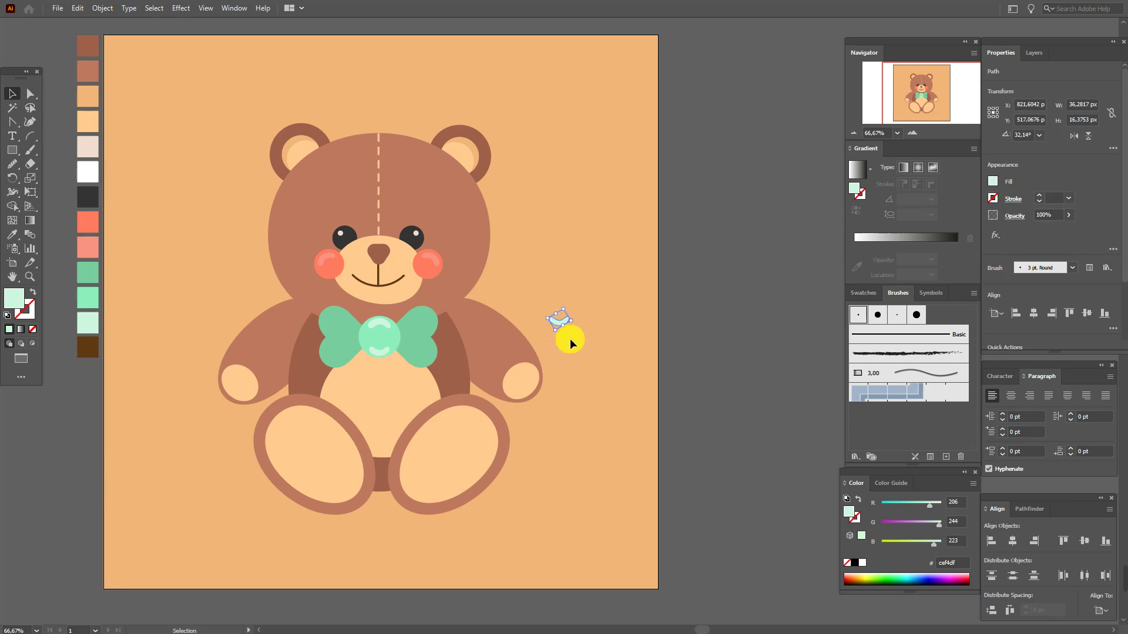
left_click_drag(558, 328, 329, 360)
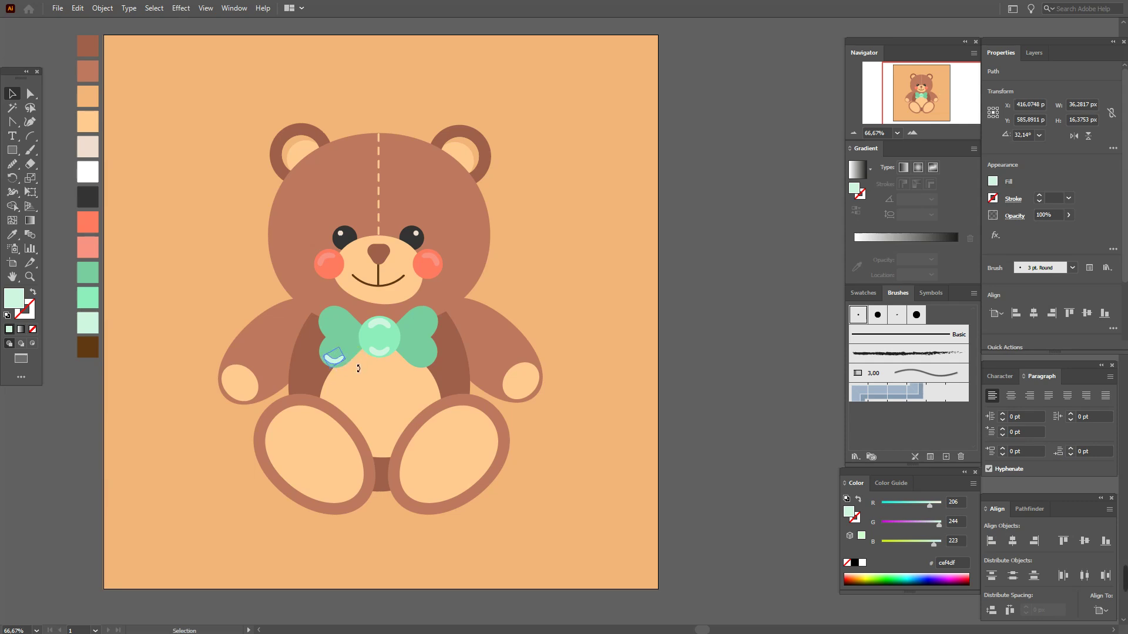
- Recolour the swirl mint green and reposition it on the bow's right wing
left_click(12, 233)
left_click(83, 291)
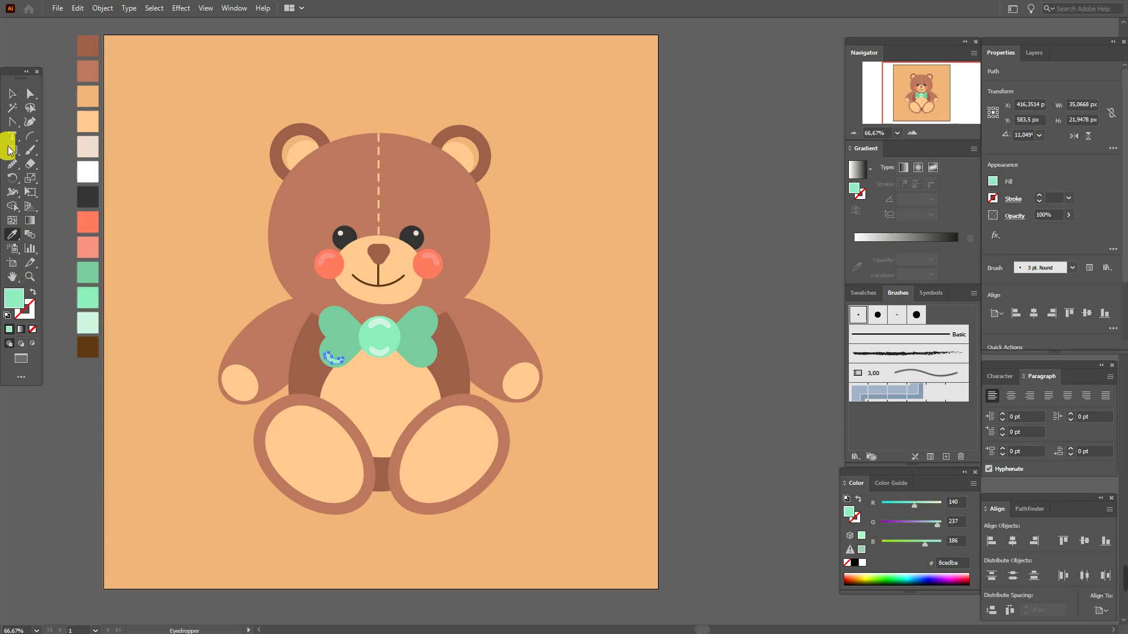
left_click(17, 97)
left_click(336, 365)
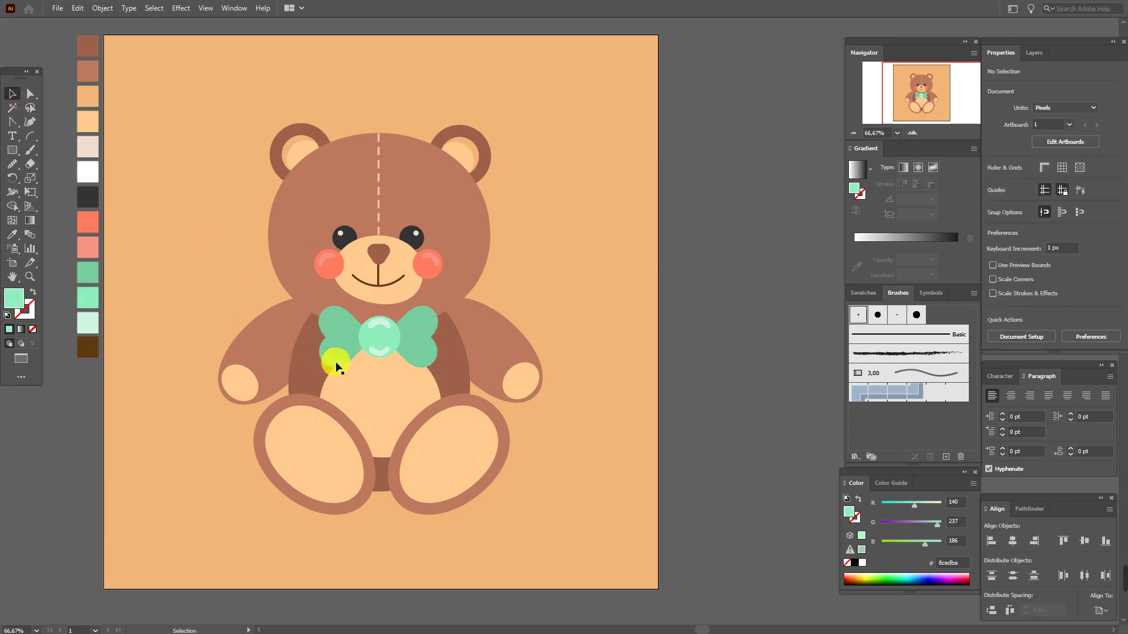
left_click(336, 366)
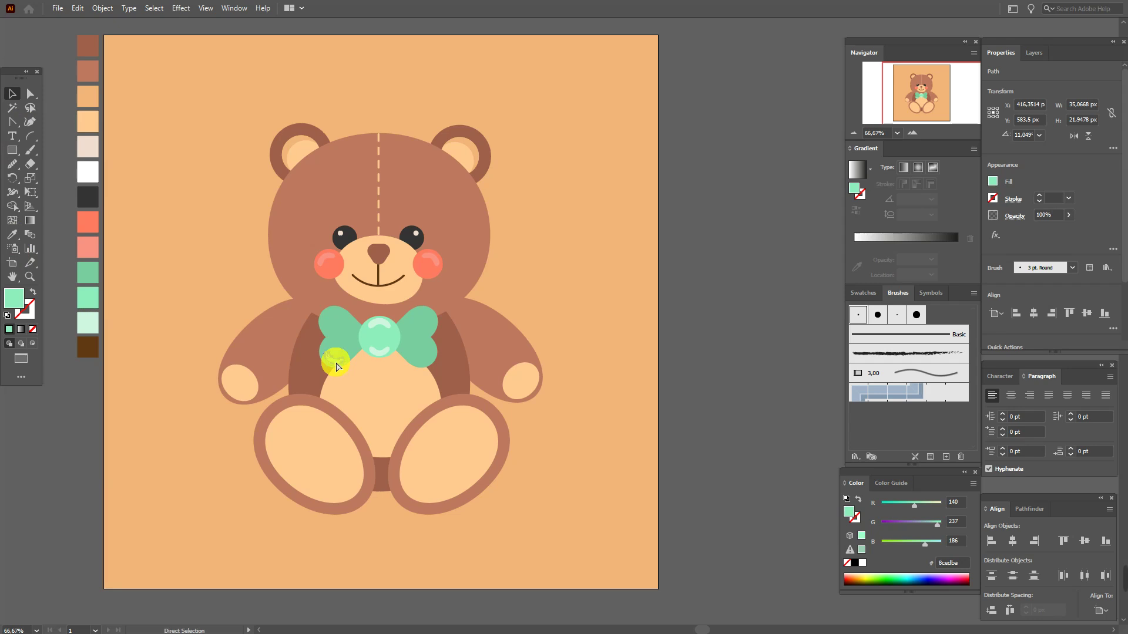
left_click_drag(336, 365, 560, 326)
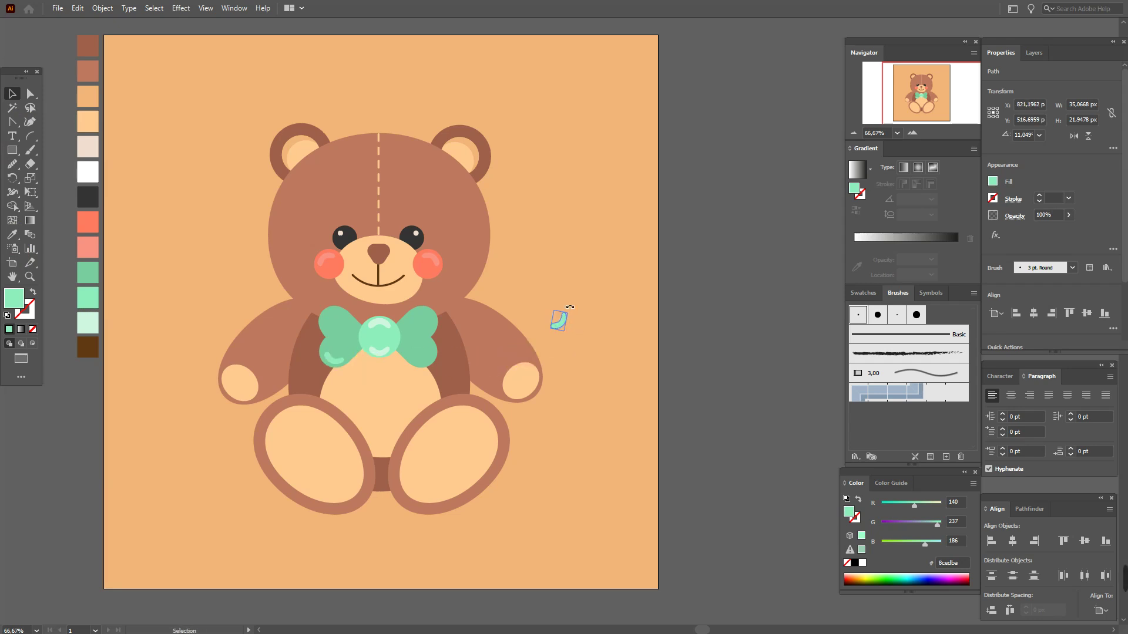
left_click_drag(563, 326, 447, 330)
left_click(735, 333)
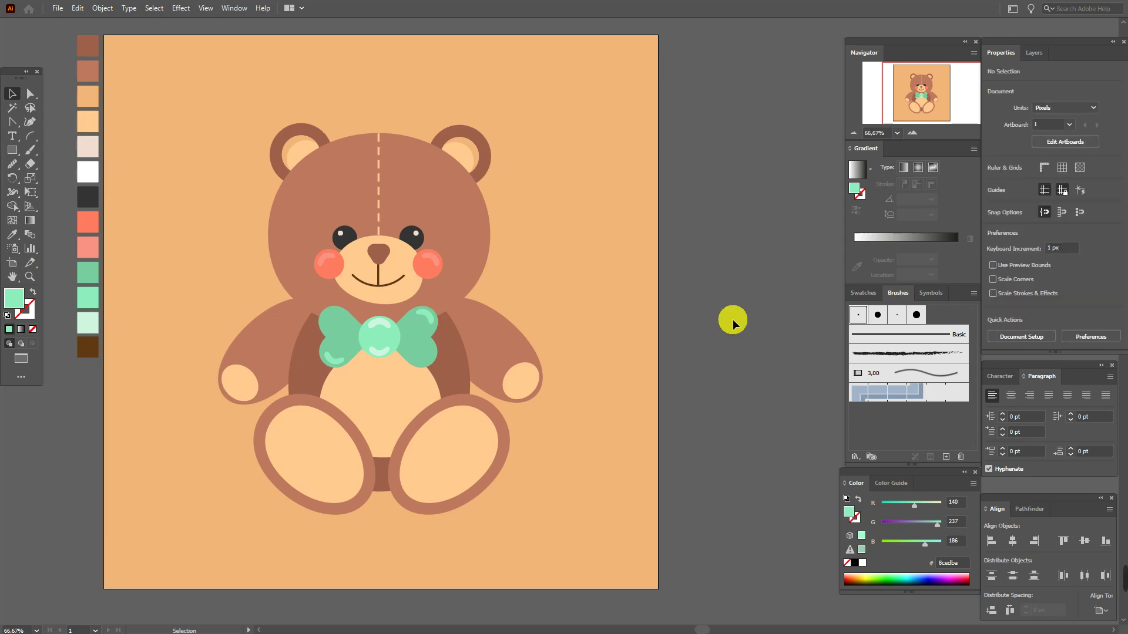
- Draw a dark brown straight line down the belly from the bow to between the legs
left_click(12, 234)
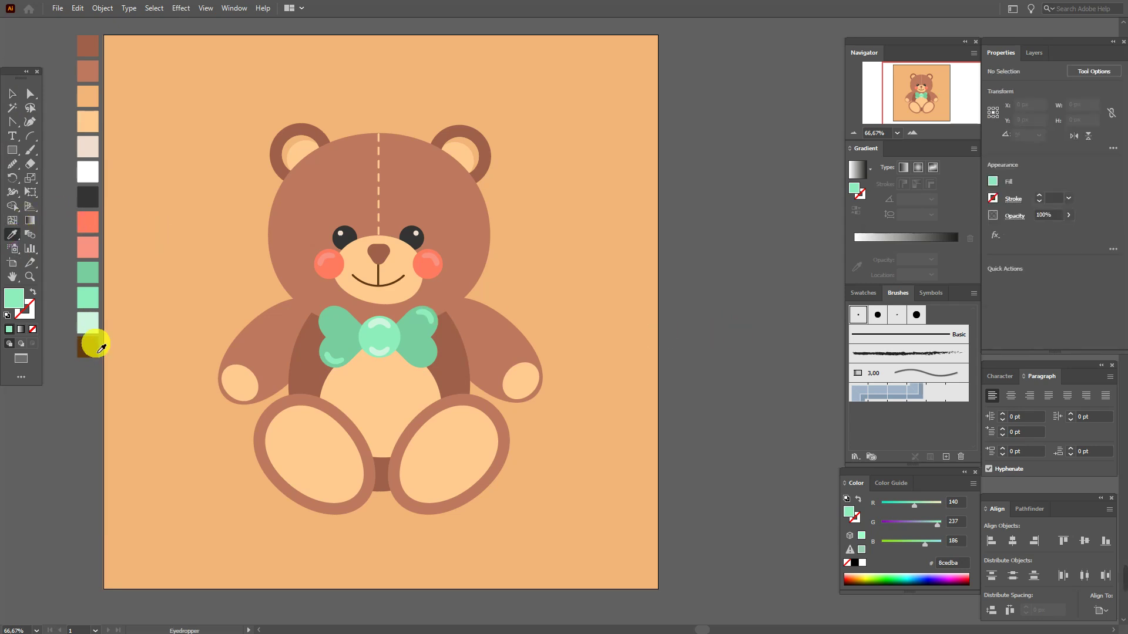
left_click(96, 351)
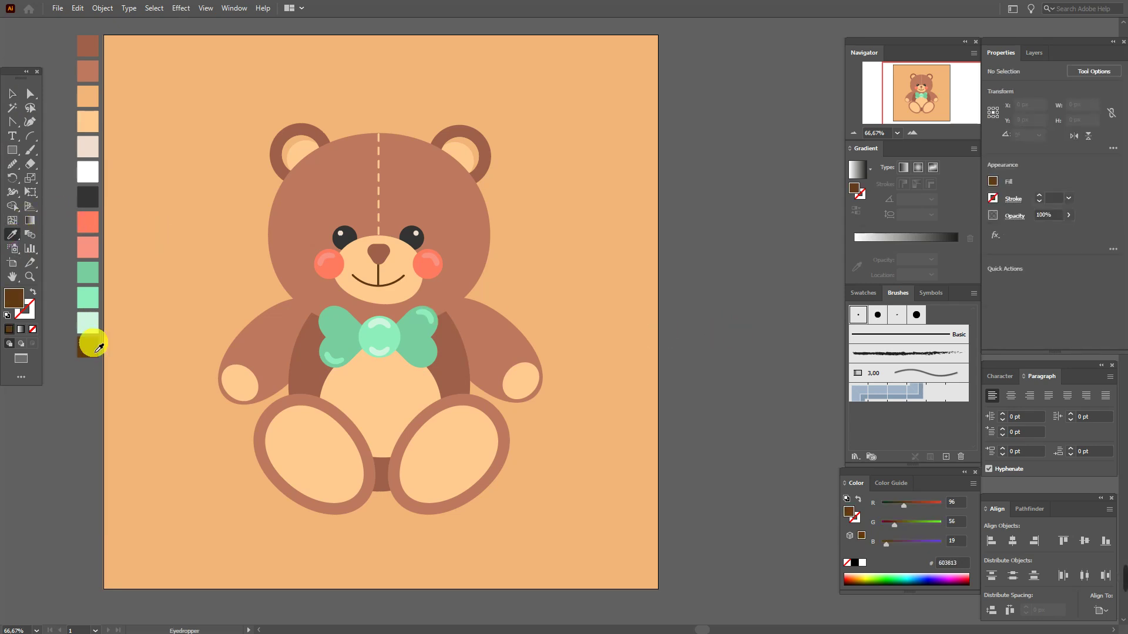
left_click(11, 121)
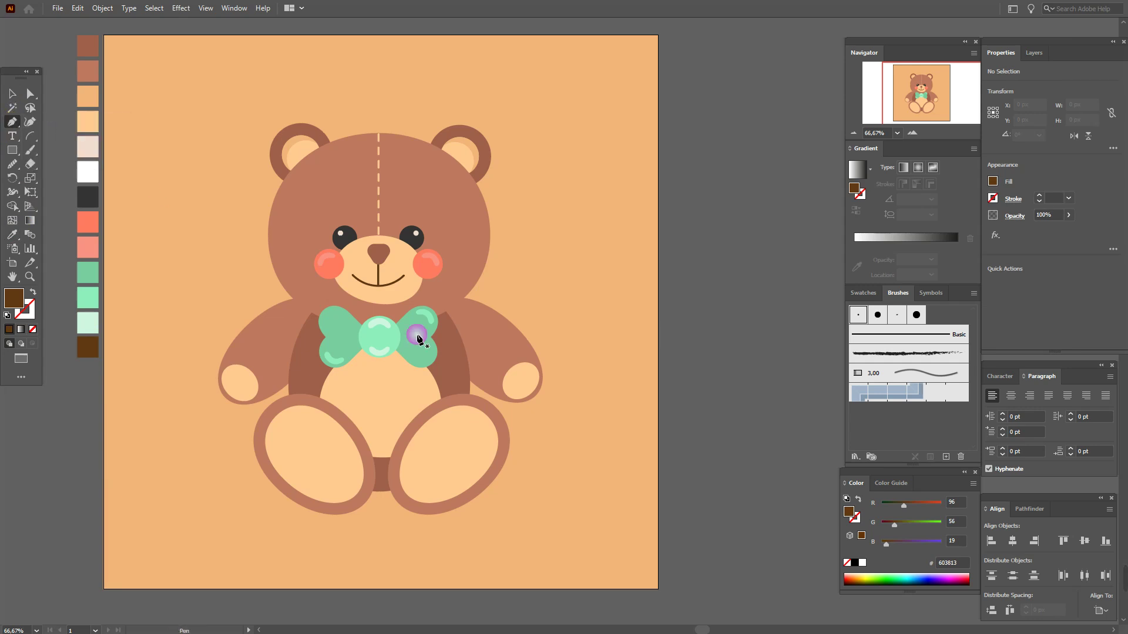
left_click(378, 323)
left_click(386, 489, "shift")
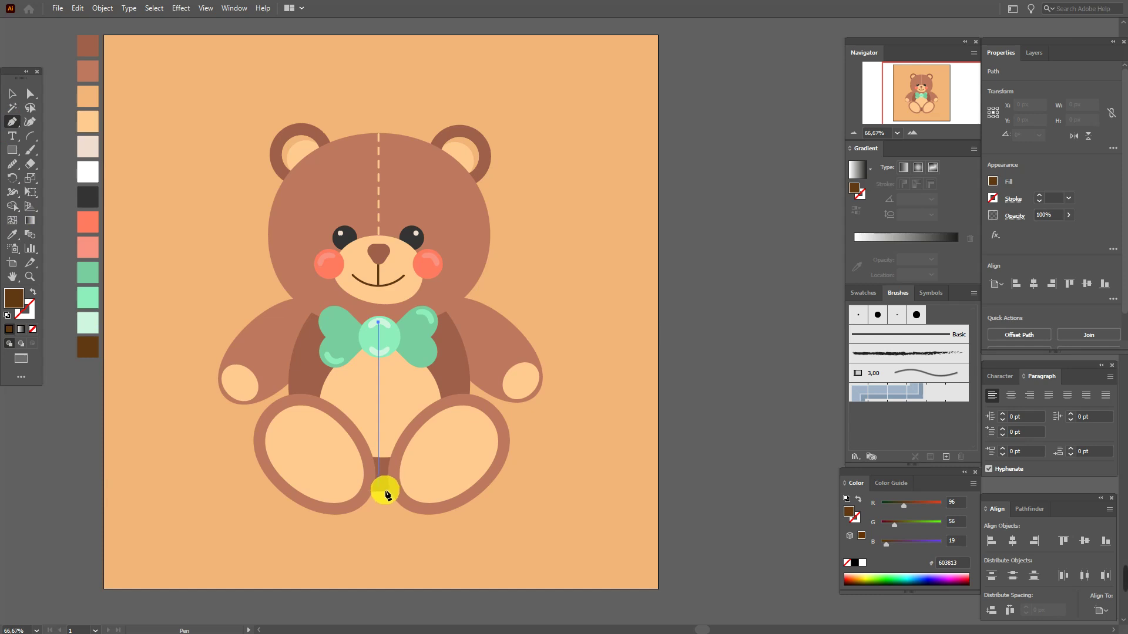
left_click(386, 491)
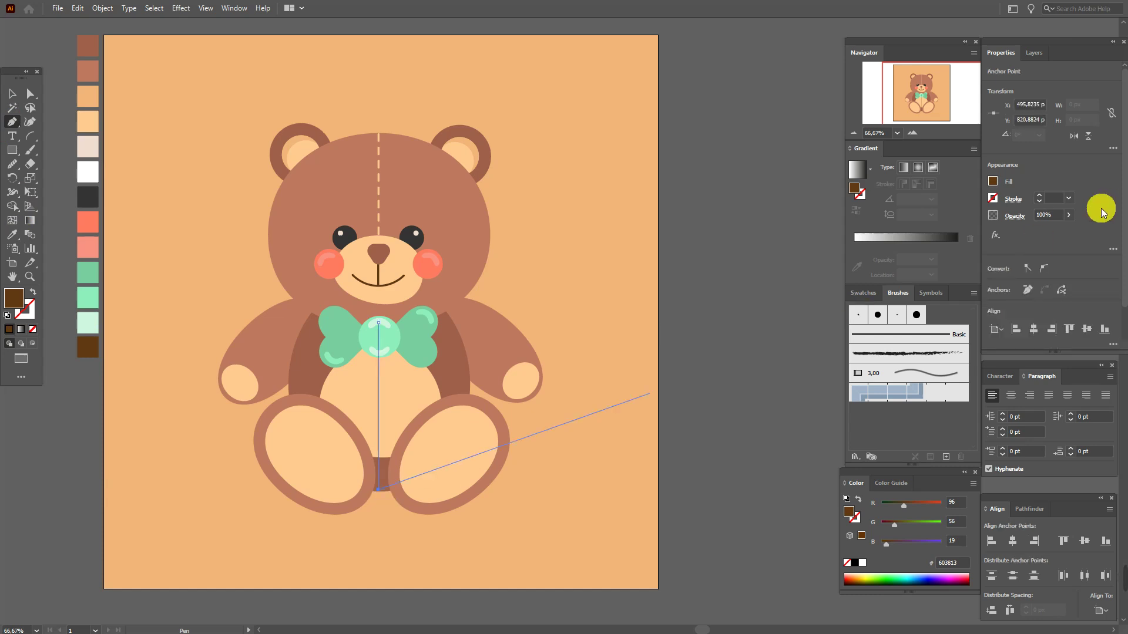
- Give the line a Basic brush with a brown stroke and no fill
left_click(918, 340)
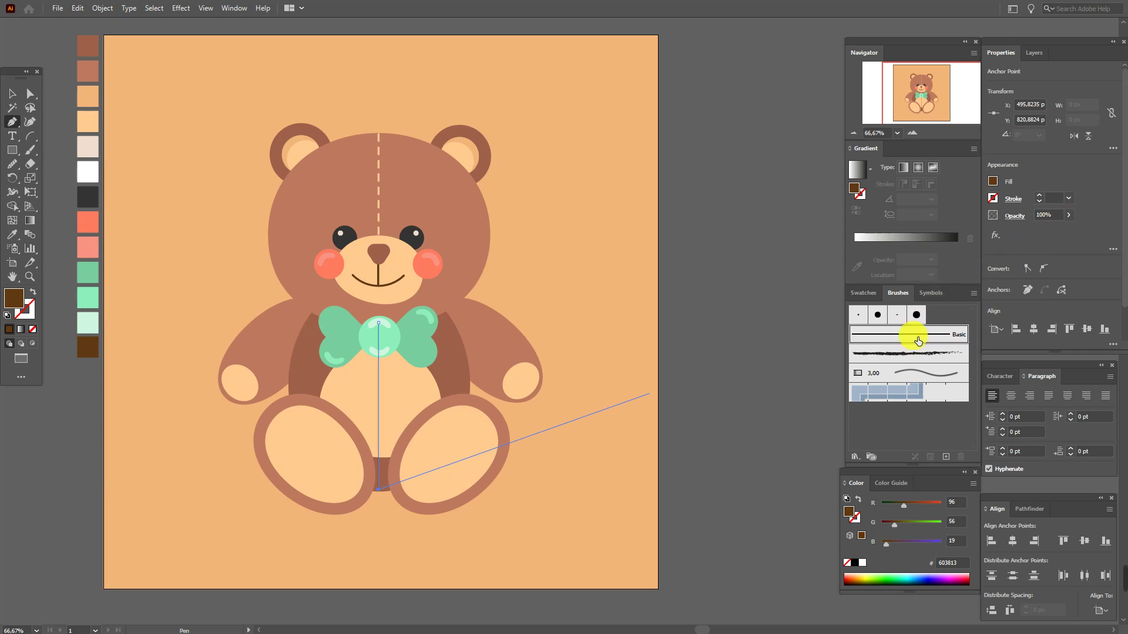
left_click(756, 357)
left_click(924, 351)
left_click(1019, 202)
left_click(919, 280)
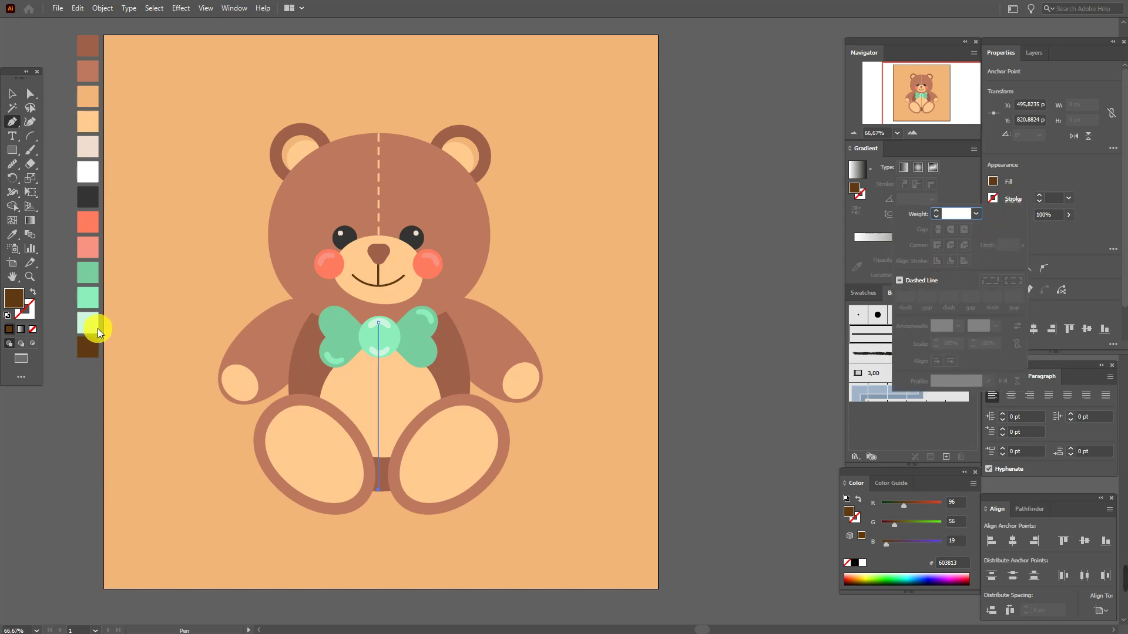
left_click(34, 292)
left_click(25, 309)
left_click(899, 327)
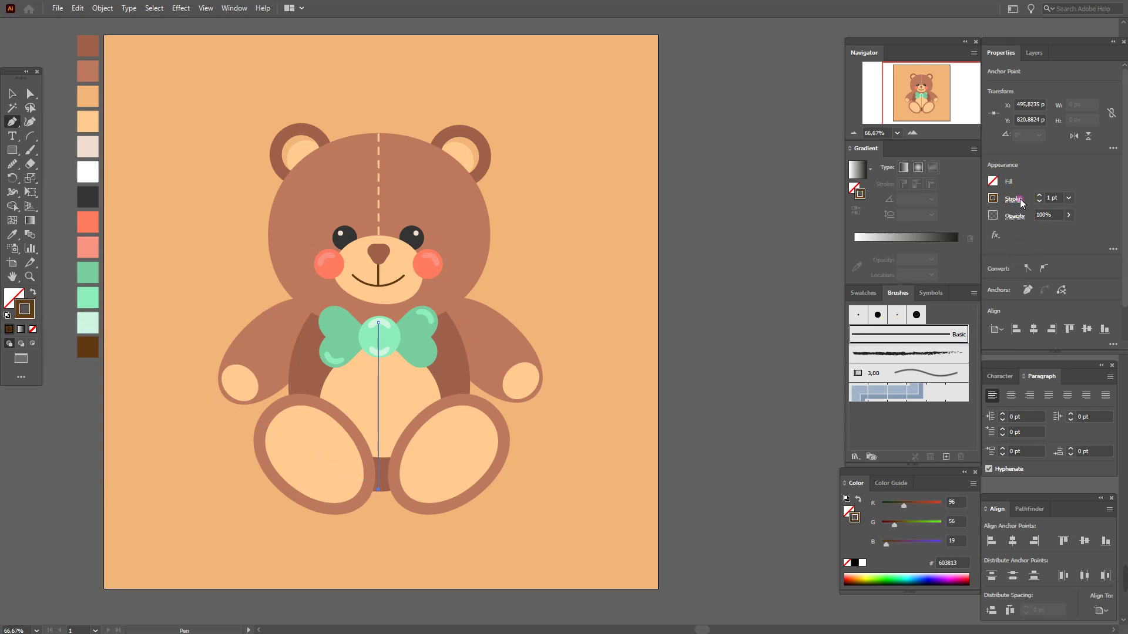
- Give the seam round caps, a dashed pattern and a 3 pt stroke weight
left_click(1022, 199)
left_click(950, 229)
left_click(901, 282)
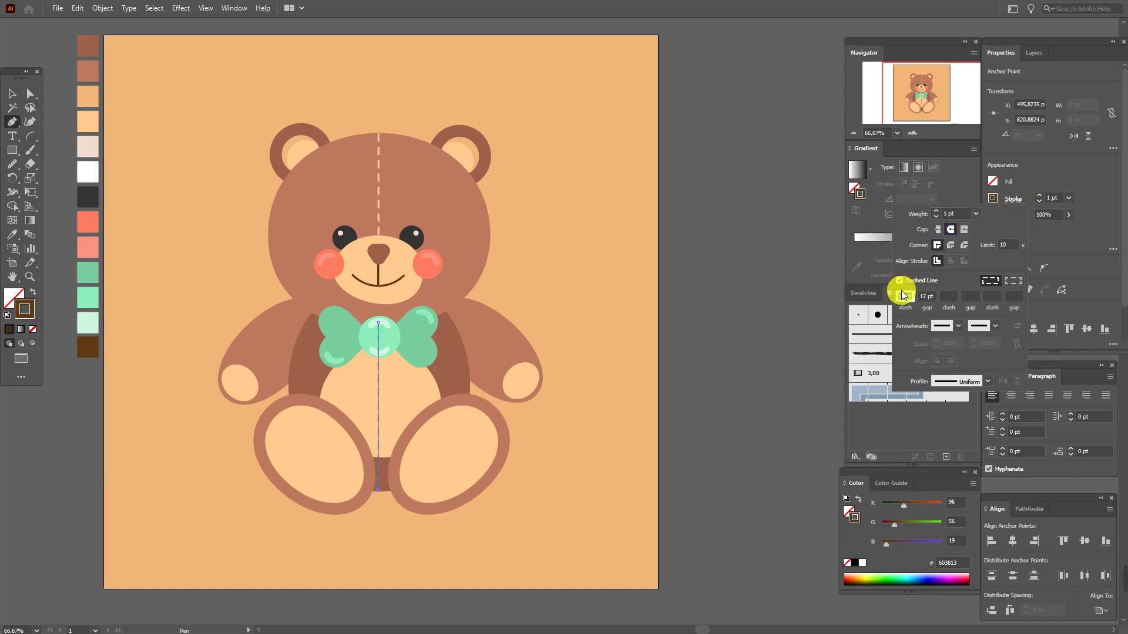
left_click(1051, 200)
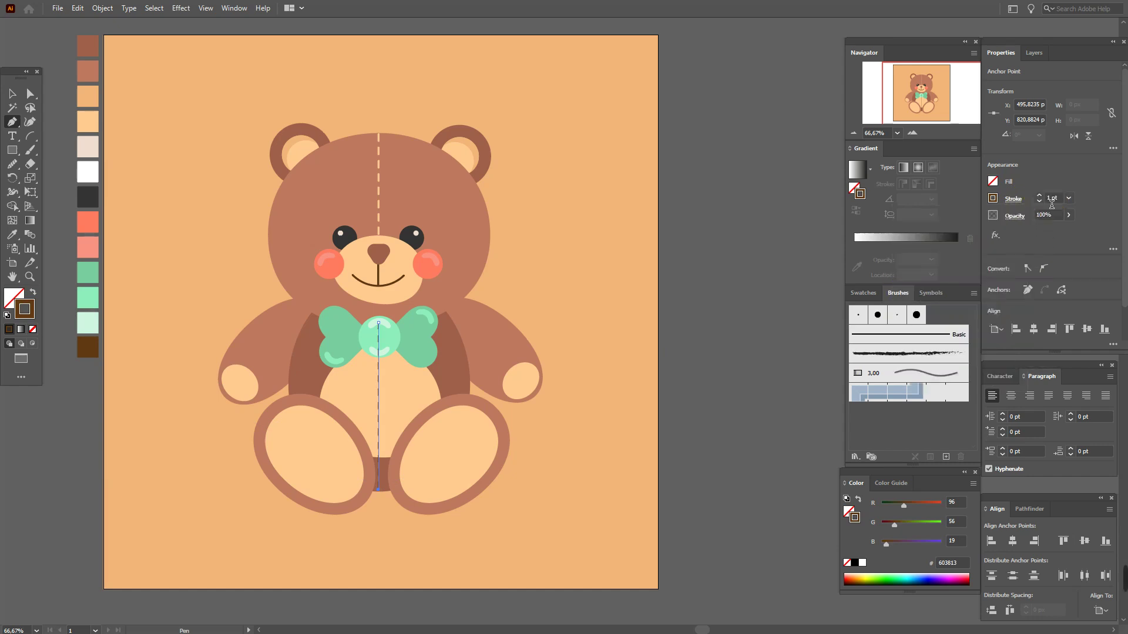
double_click(1051, 200)
type("3")
key("Return")
left_click(13, 95)
left_click(680, 320)
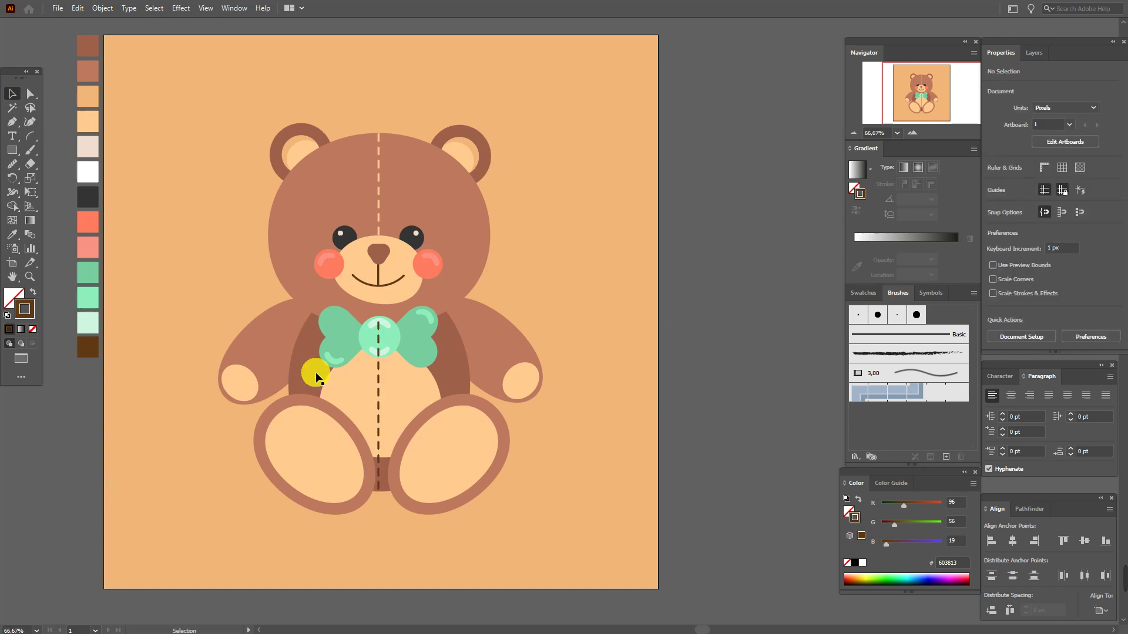
left_click(337, 362)
- Select the bow's left wing, knot and right wing and bring them in front of the seam
left_click(388, 330, "shift")
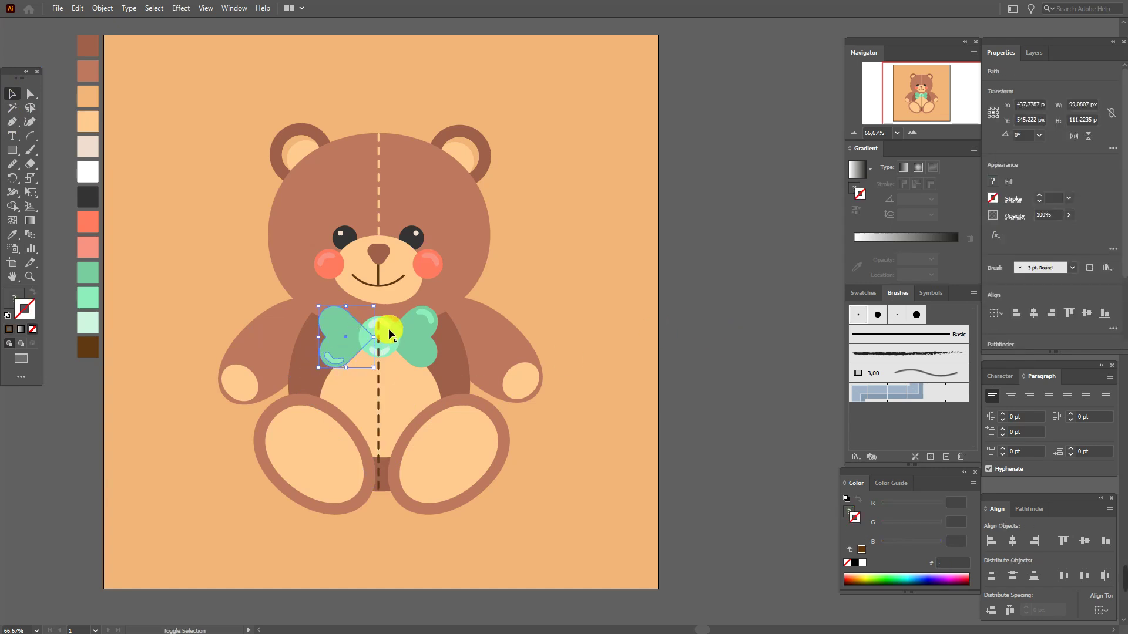
left_click(396, 344, "shift")
right_click(416, 338)
left_click(506, 538)
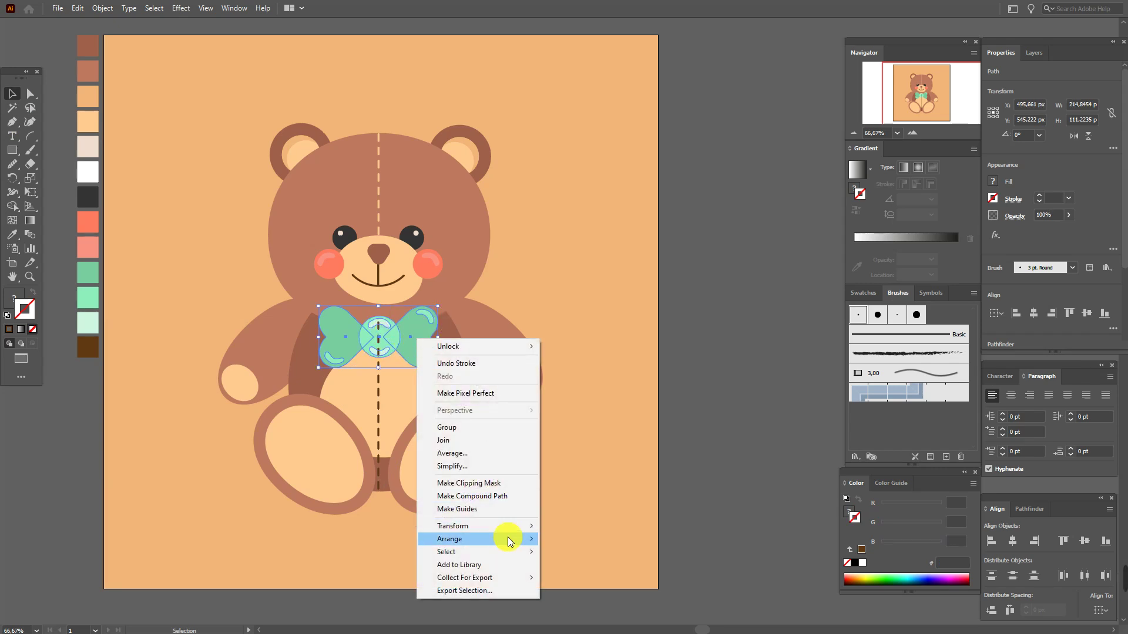
left_click(566, 539)
left_click(699, 452)
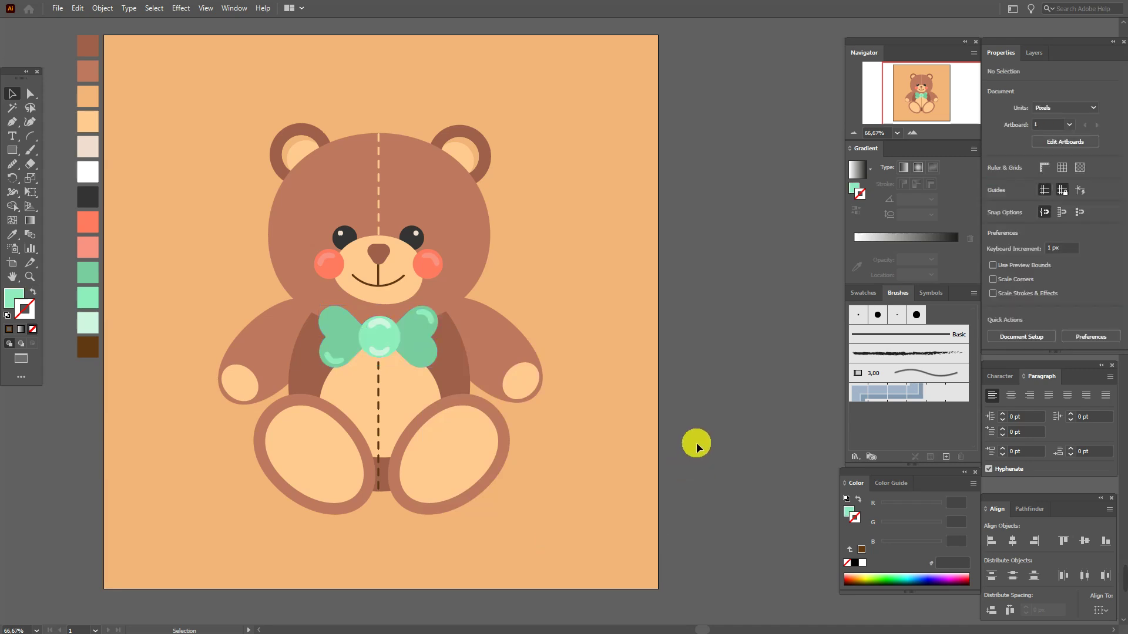
- Nudge the dashed belly seam slightly to the right
left_click(379, 410)
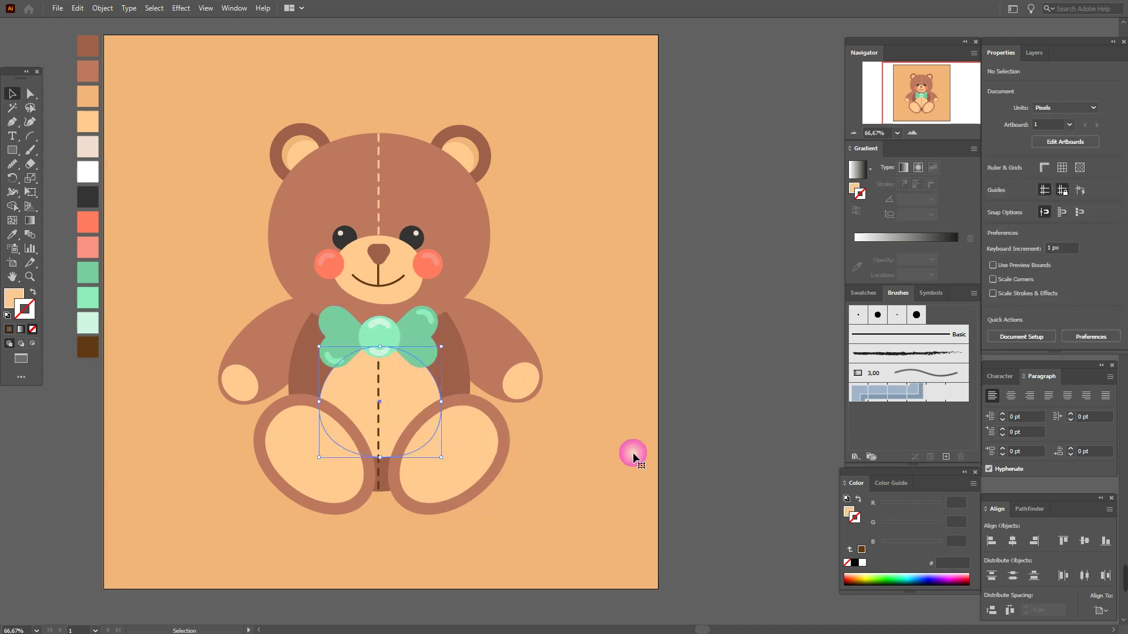
left_click(379, 418)
key("Right")
key("Right")
key("Right")
key("Right")
key("Right")
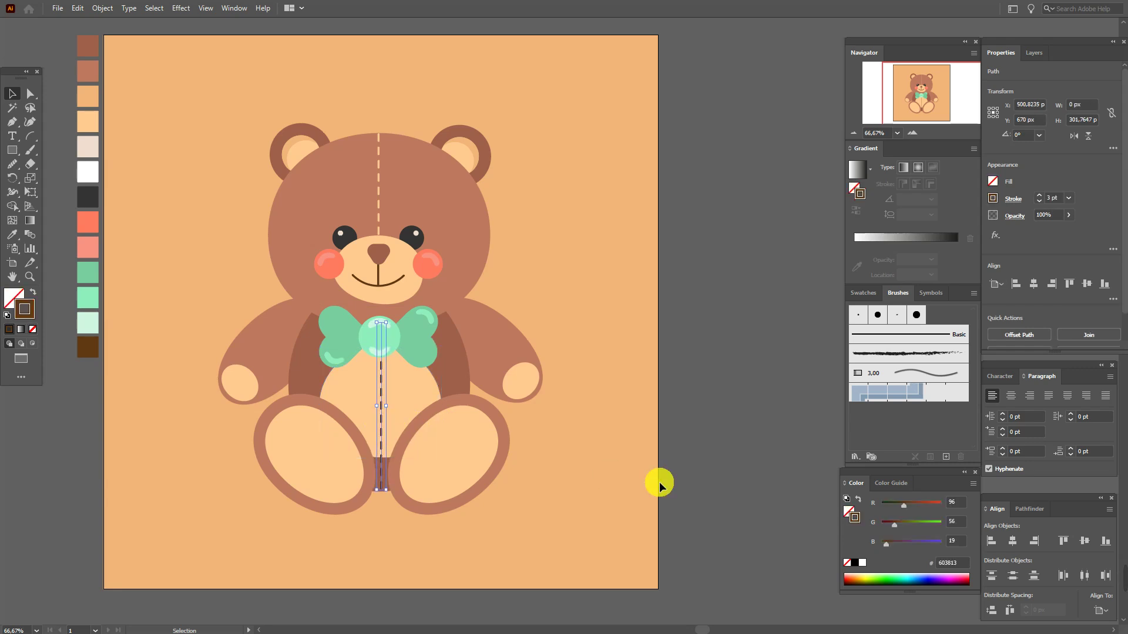
left_click(741, 420)
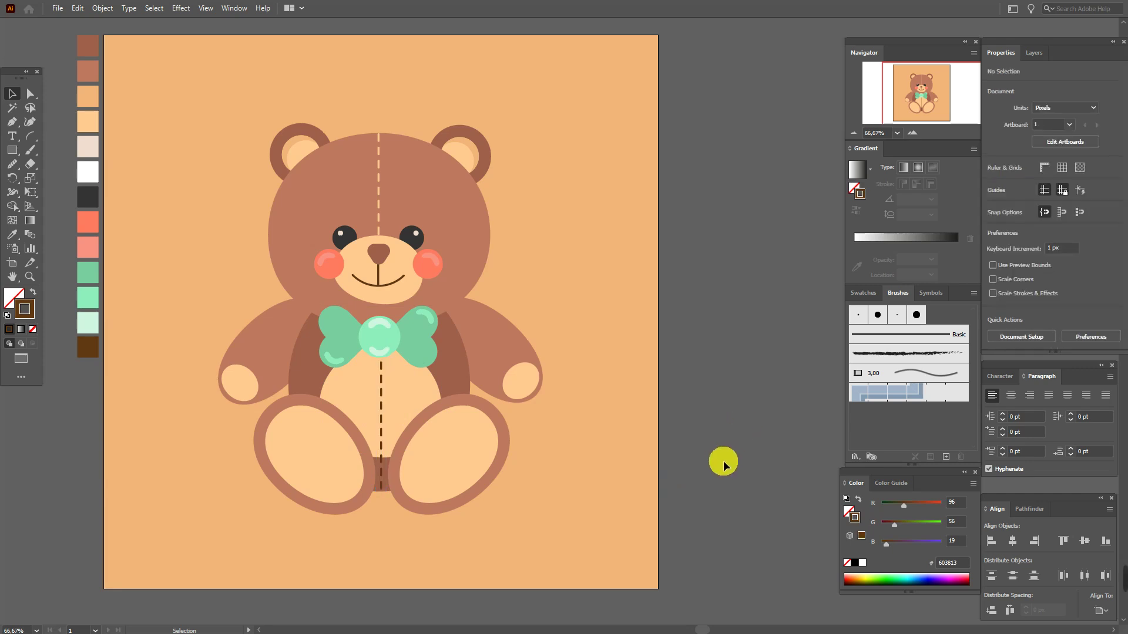
left_click(379, 209)
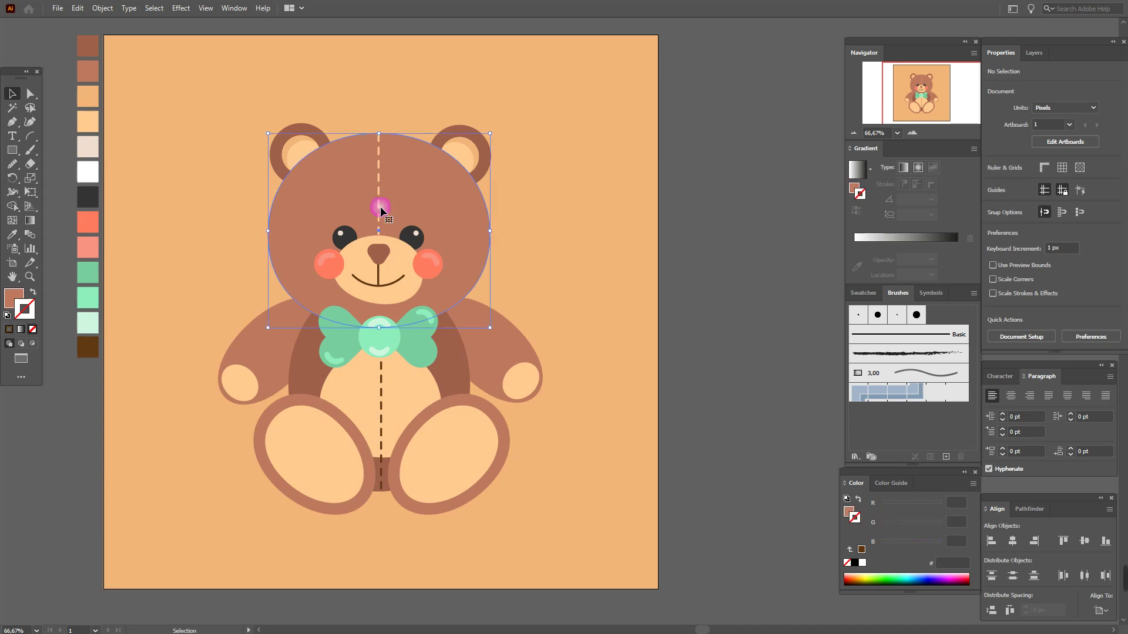
double_click(1051, 198)
mouse_move(1122, 235)
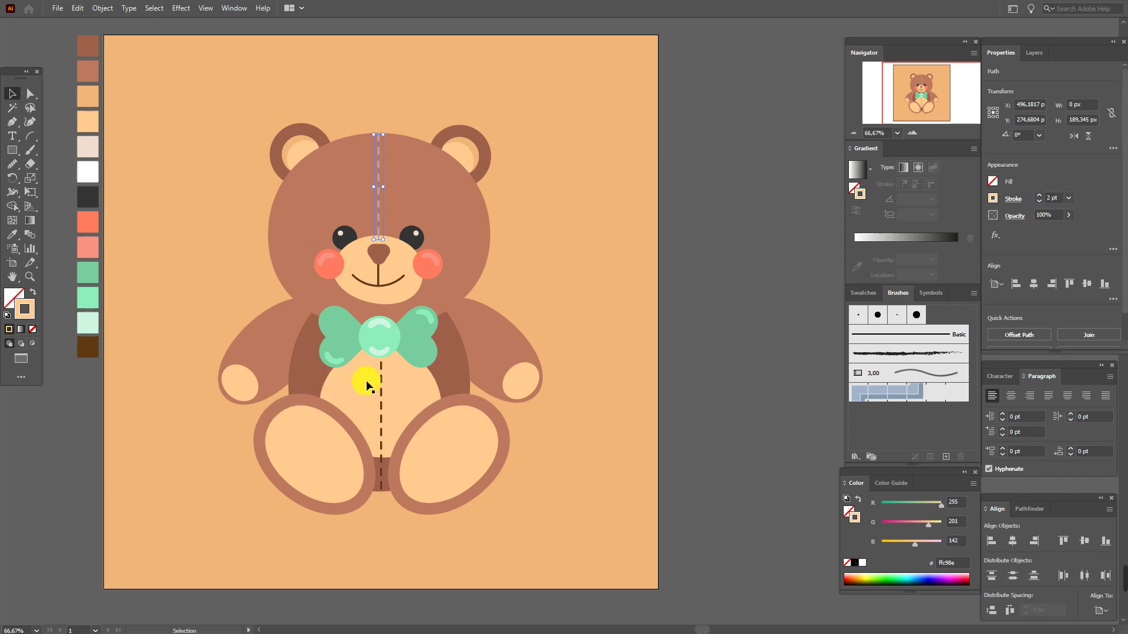
double_click(381, 383)
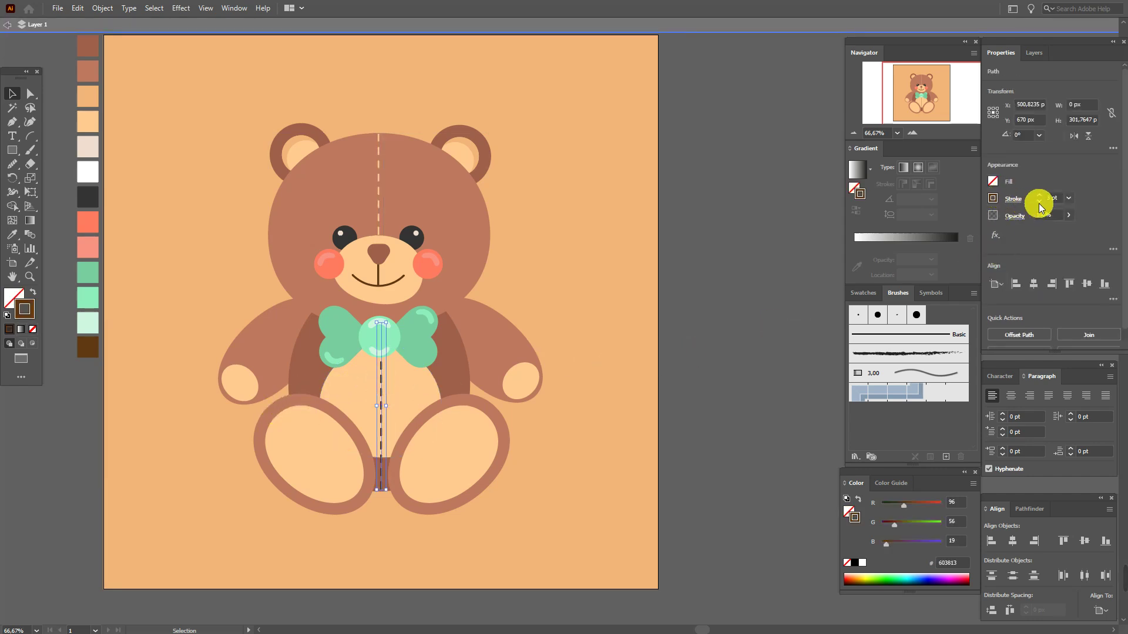
left_click(1050, 203)
left_click(1050, 204)
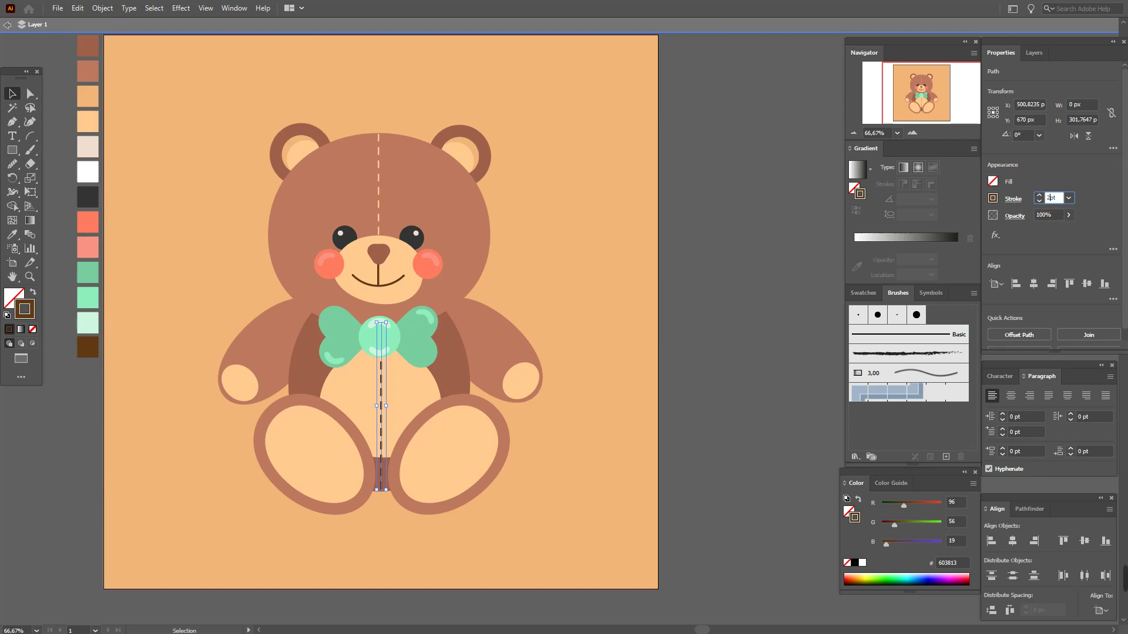
type("2")
left_click(802, 246)
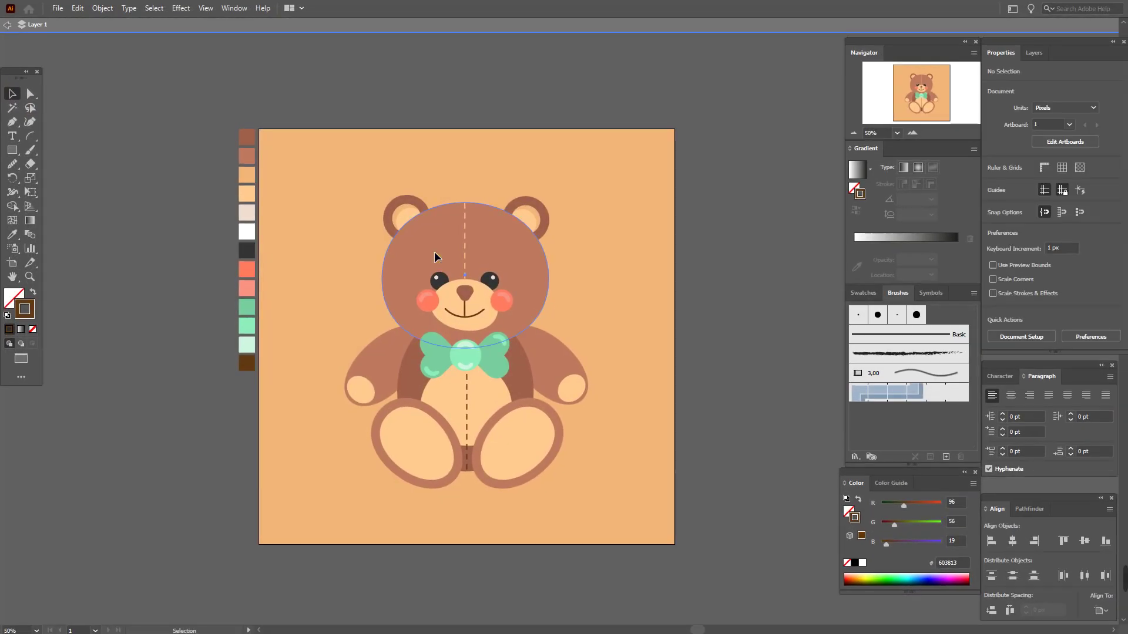
- Paste a copy of the bear's head in front and remove its fill
left_click(435, 253)
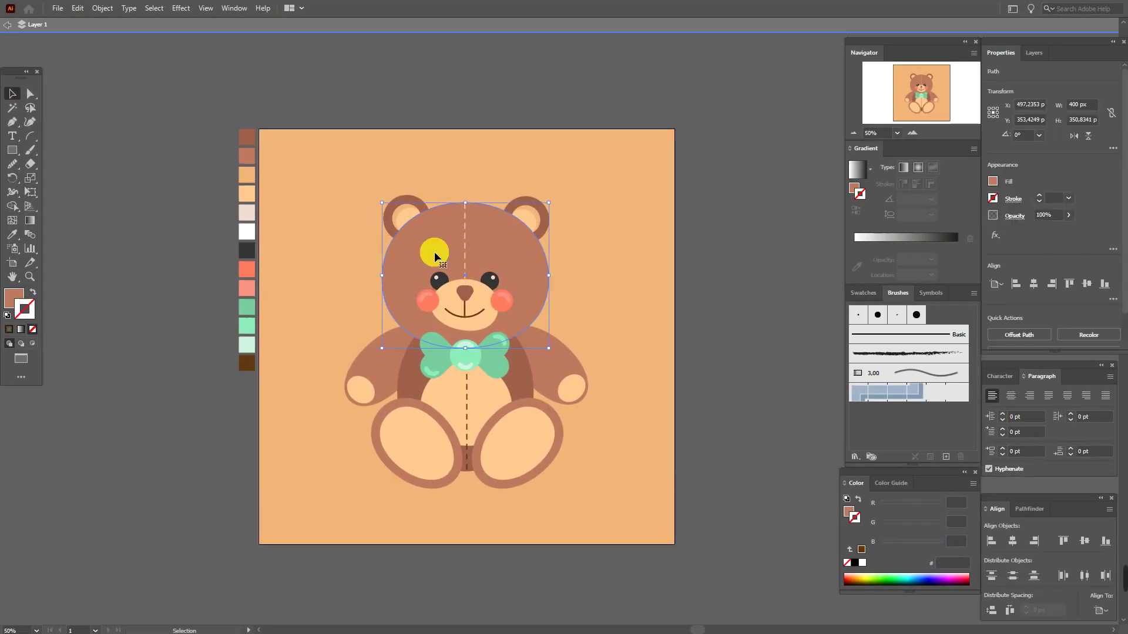
key("a")
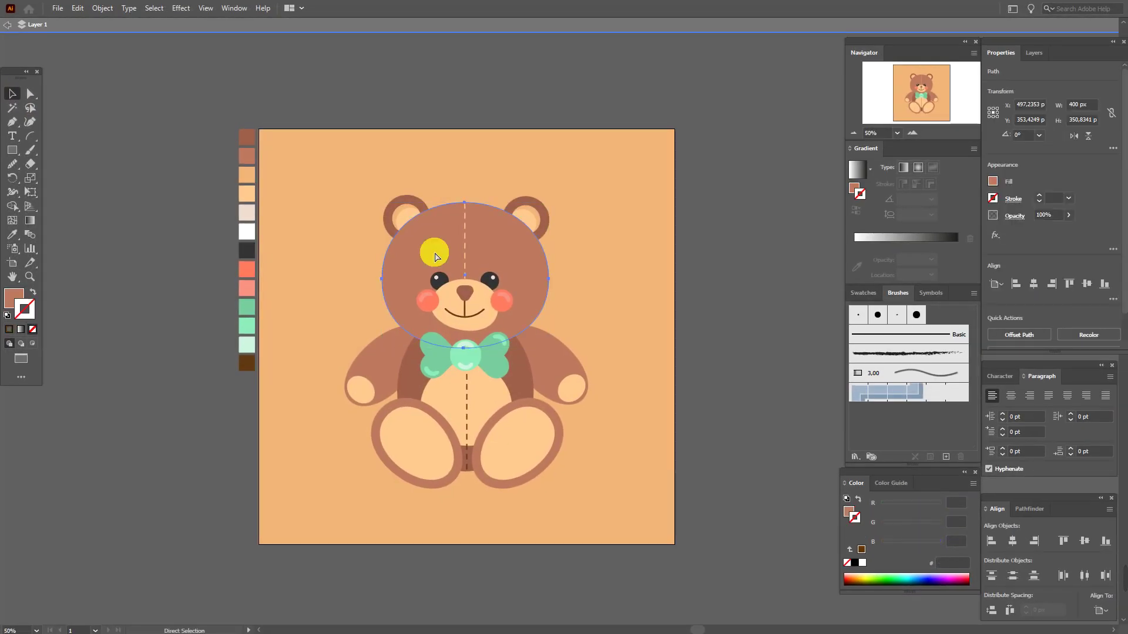
key("v")
left_click(7, 299)
left_click(33, 328)
- Stroke the head copy white with the 3 pt. Oval brush, enlarging and offsetting it right
key("x")
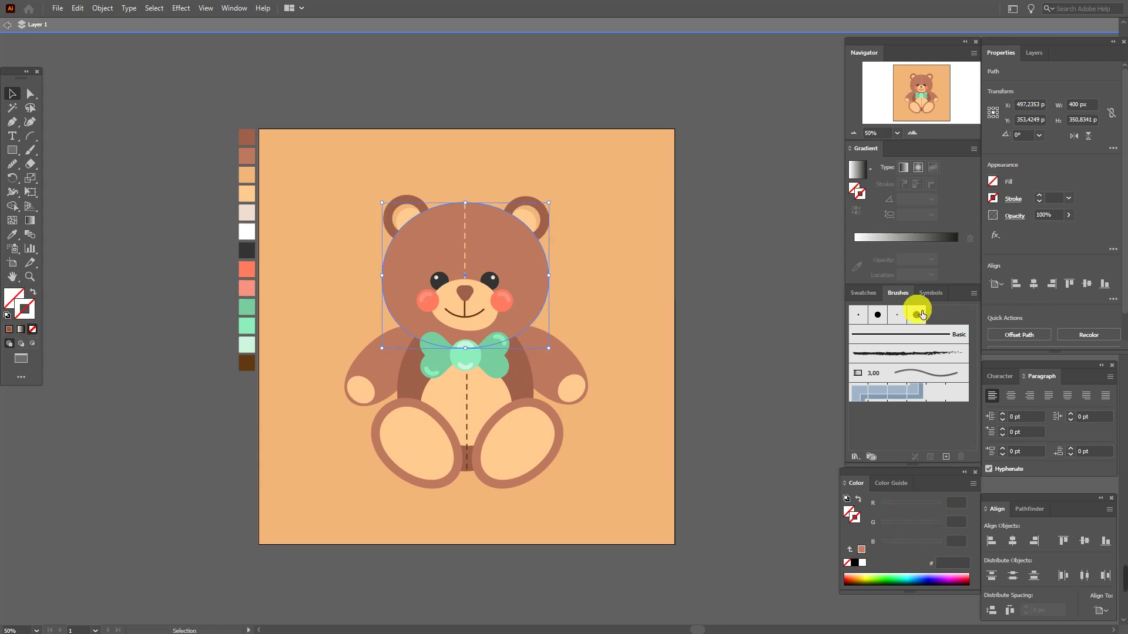
left_click(863, 292)
left_click(870, 330)
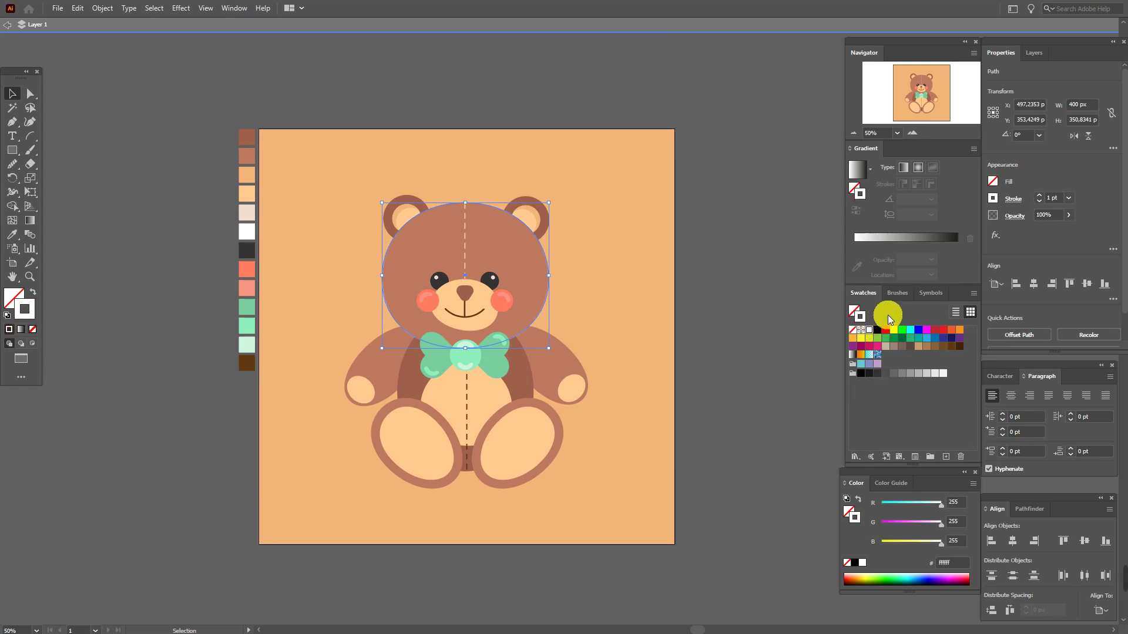
left_click(900, 293)
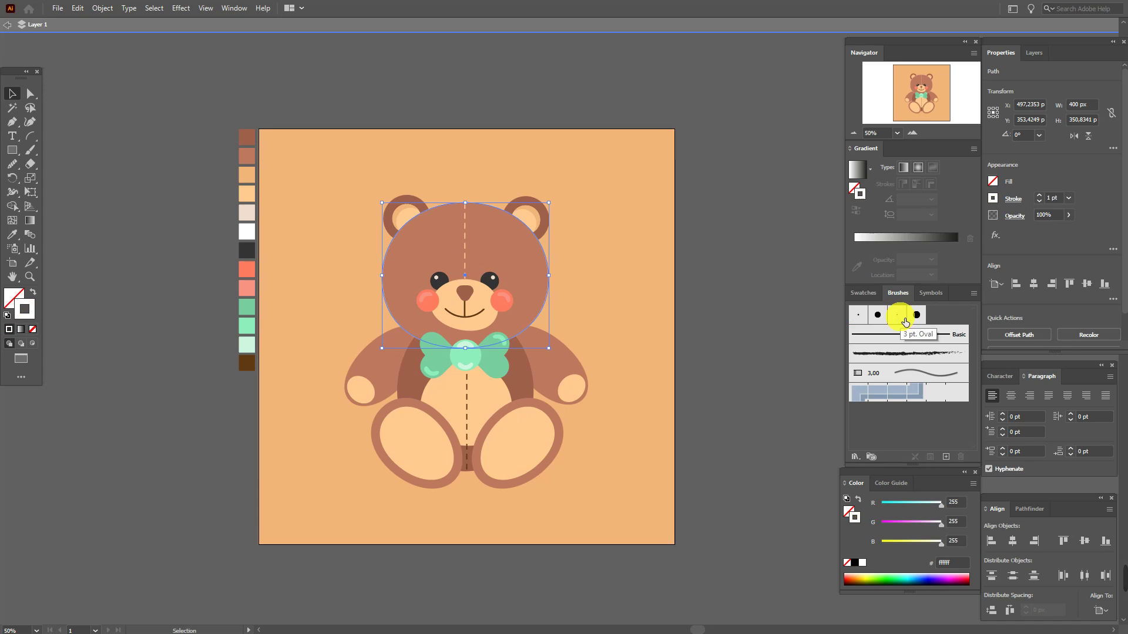
left_click(903, 320)
left_click_drag(555, 282, 556, 309)
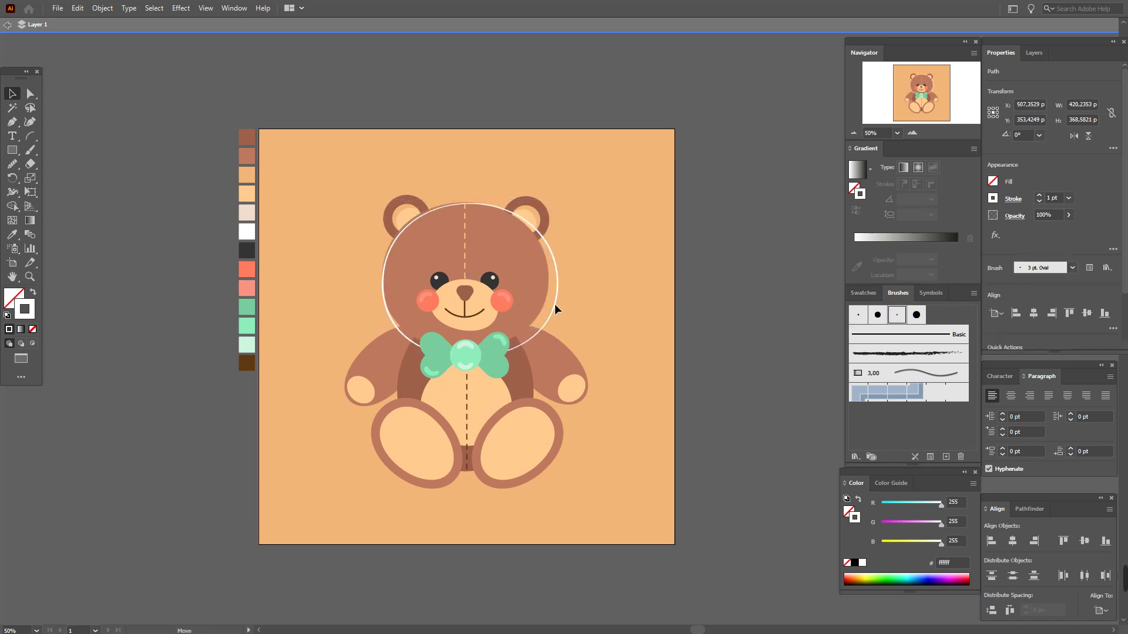
mouse_move(556, 312)
left_mouse_down()
mouse_move(563, 359)
mouse_move(544, 325)
left_mouse_up()
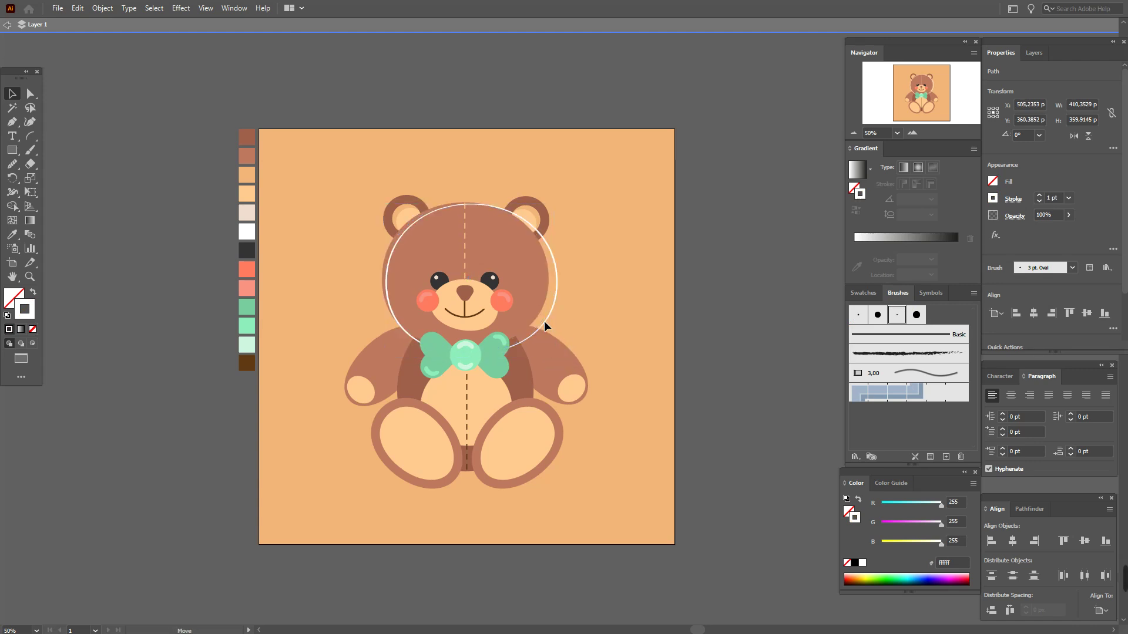
left_click(685, 344)
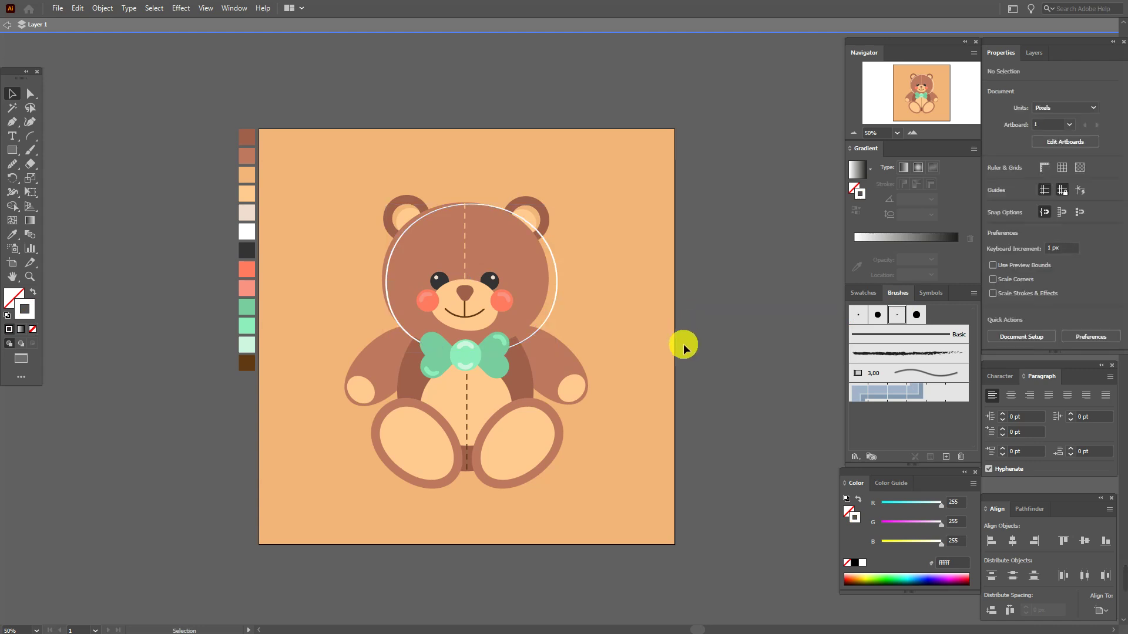
- Select the left arm's outer shape and enlarge it slightly toward the lower left
right_click(376, 365)
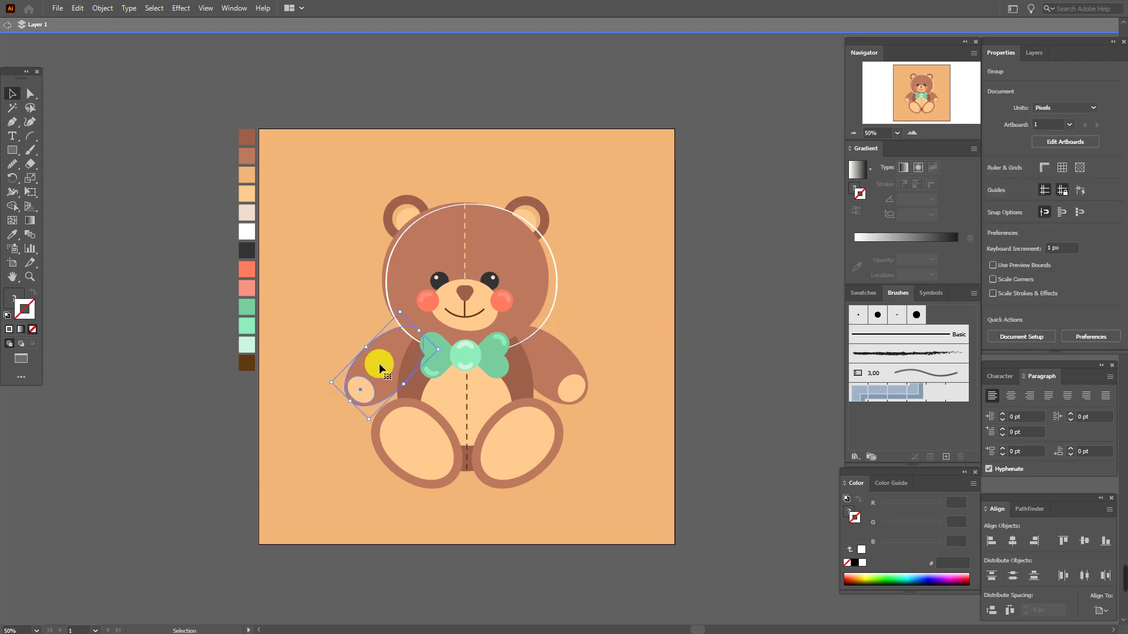
left_click(443, 574)
key("a")
left_click(359, 390)
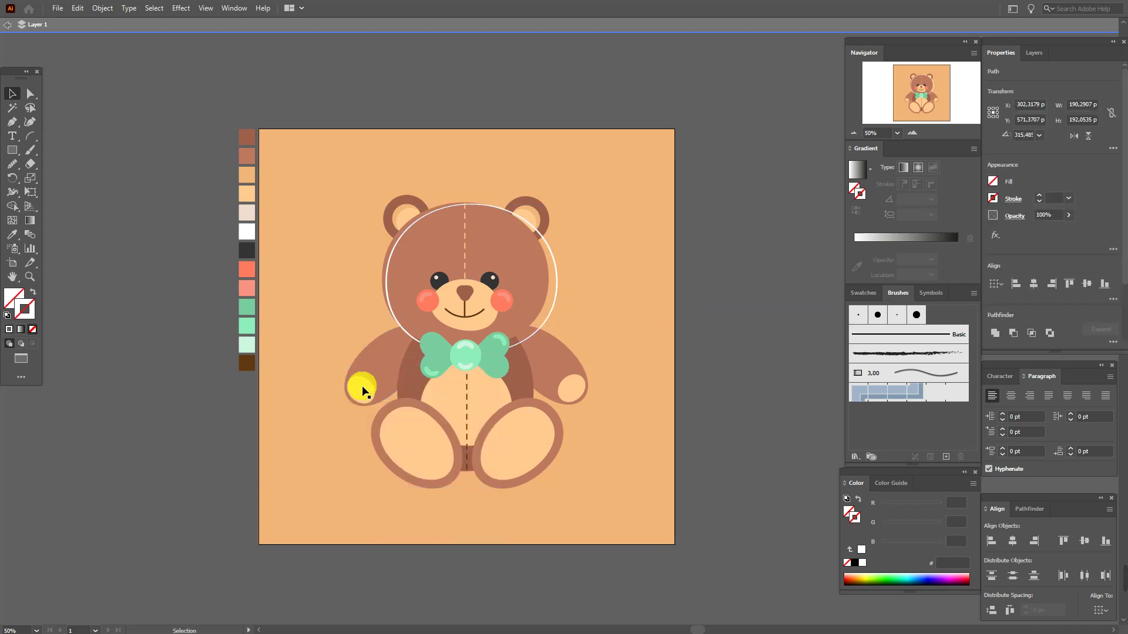
left_click(378, 360)
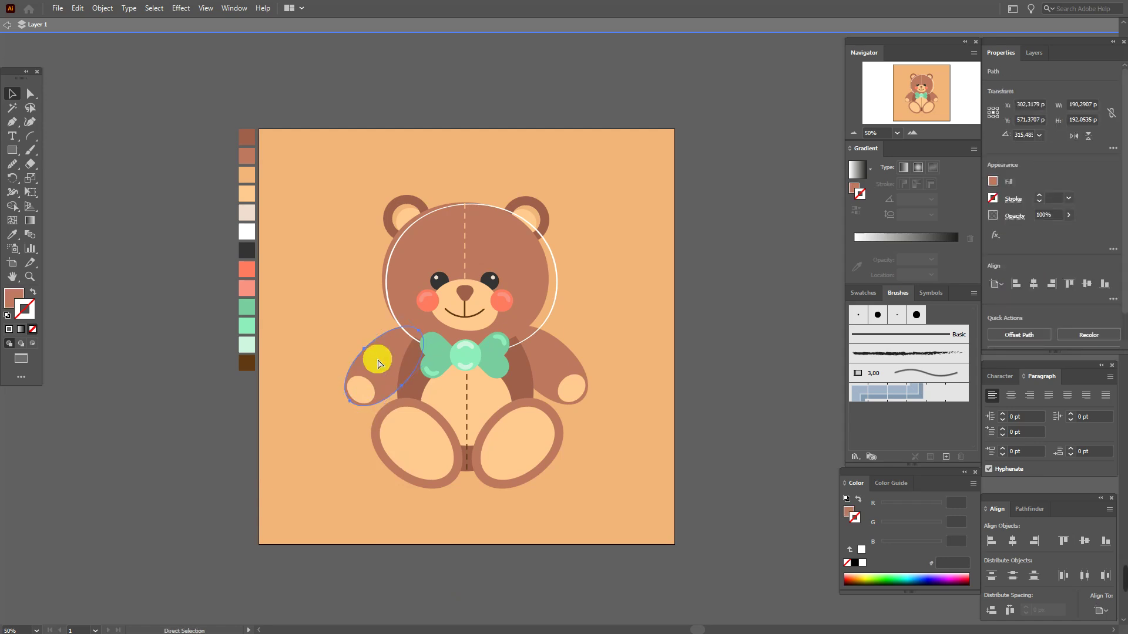
left_click_drag(351, 401, 350, 415)
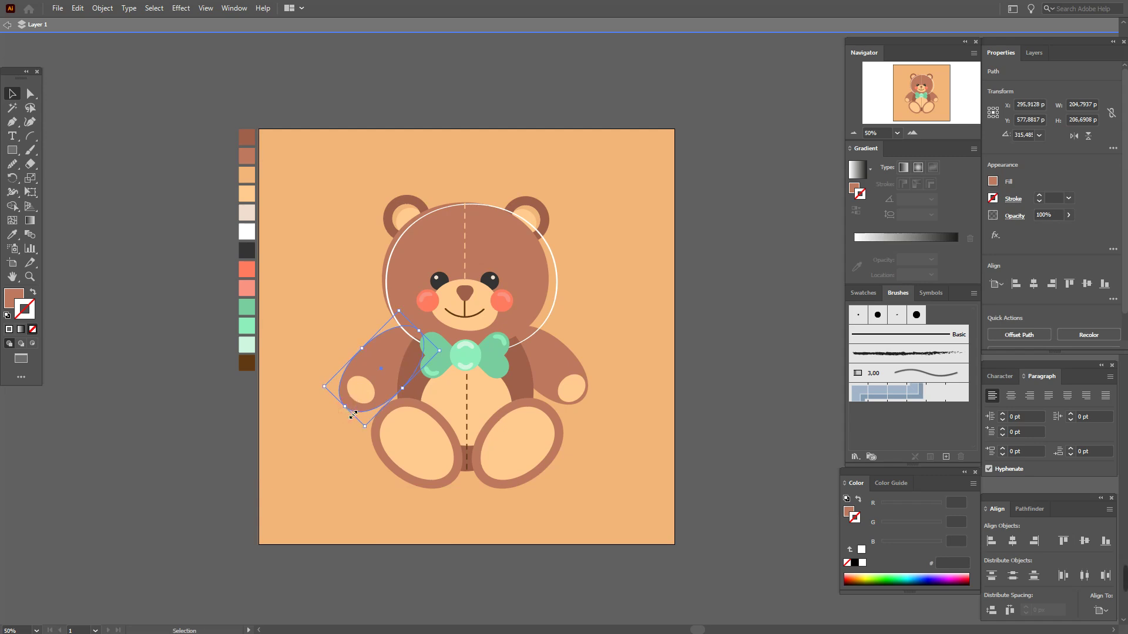
- Remove the arm's fill and give it a white 3 pt. Oval brush outline
left_click(15, 297)
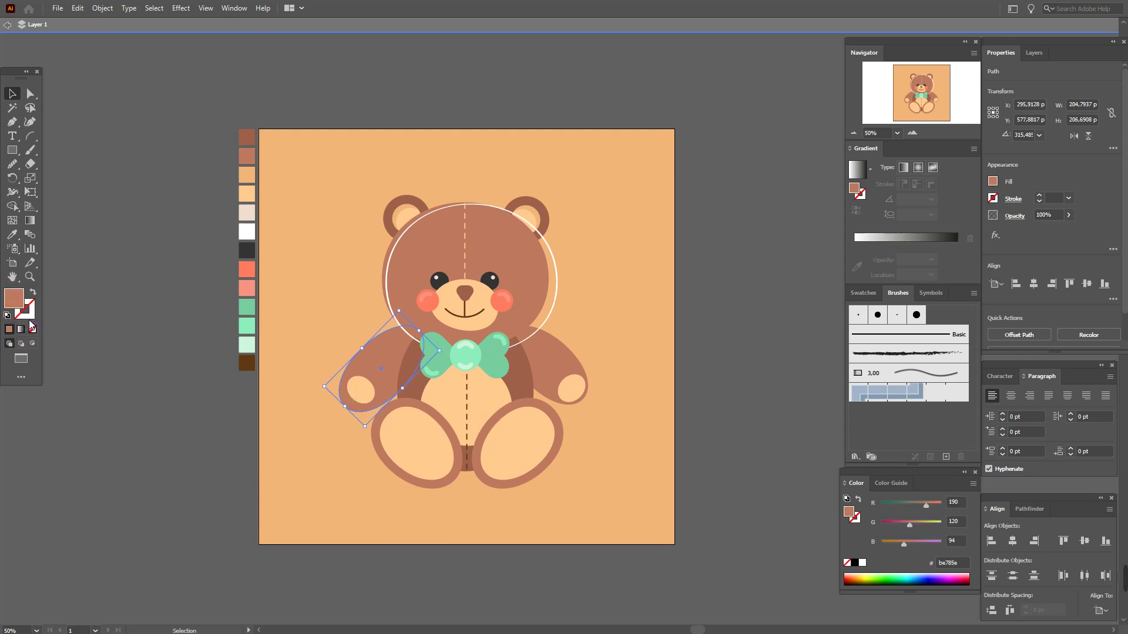
left_click(32, 328)
left_click(12, 233)
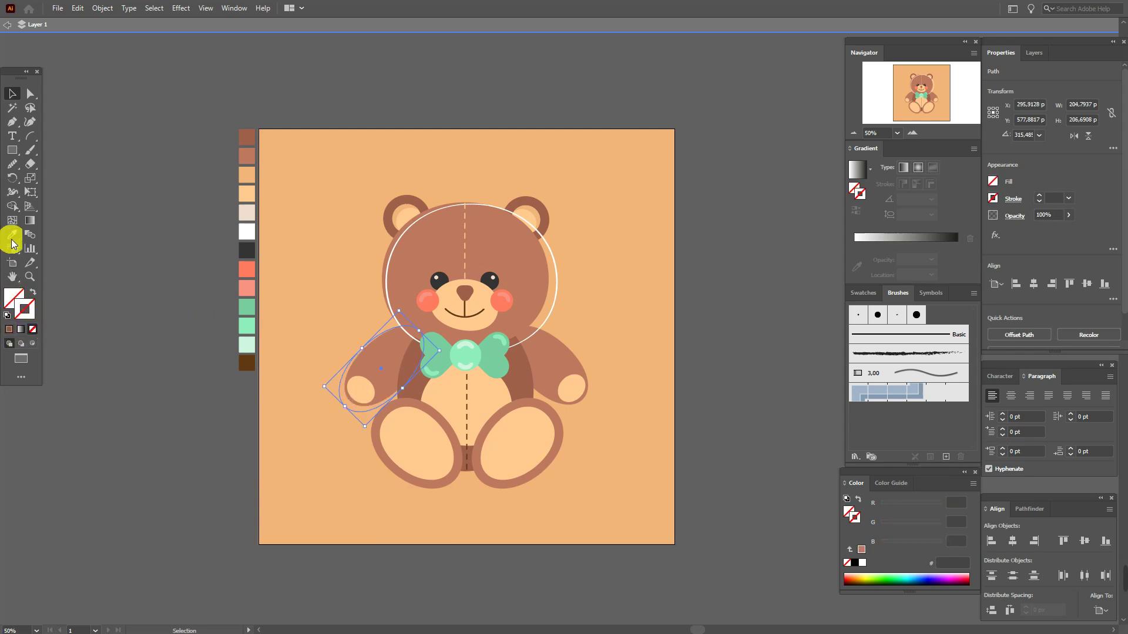
left_click(387, 295)
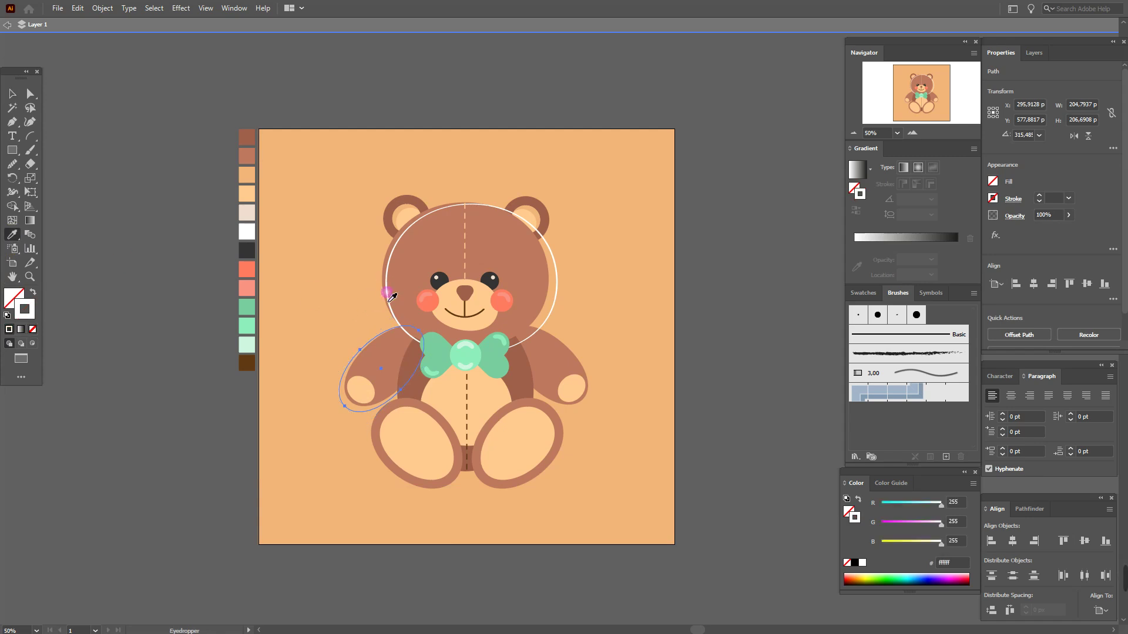
left_click(904, 317)
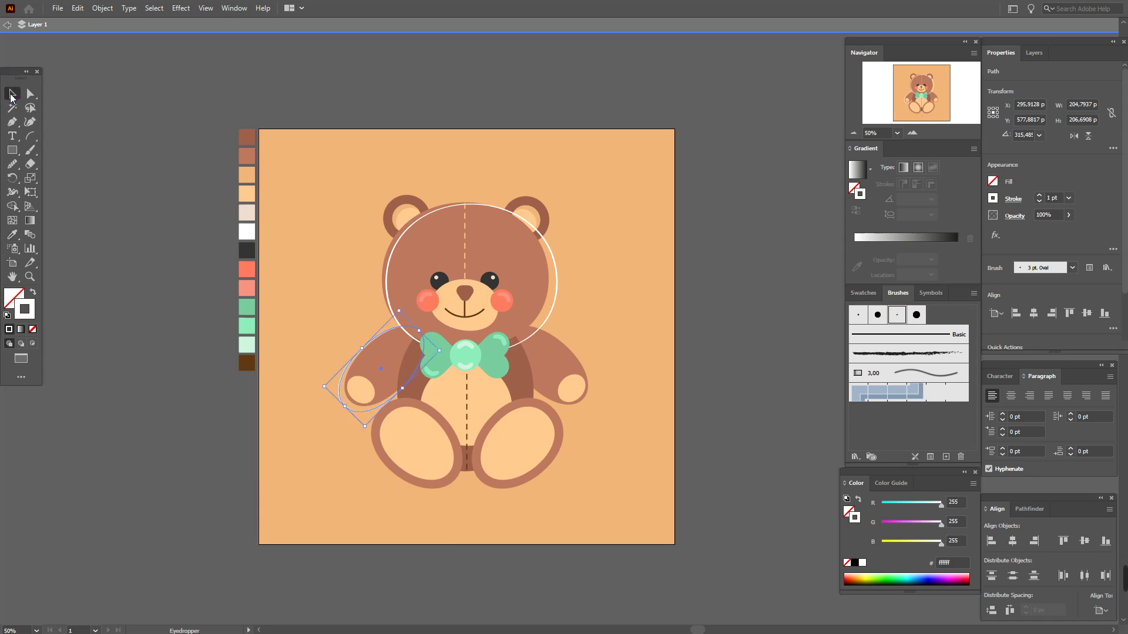
left_click(12, 95)
left_click(113, 121)
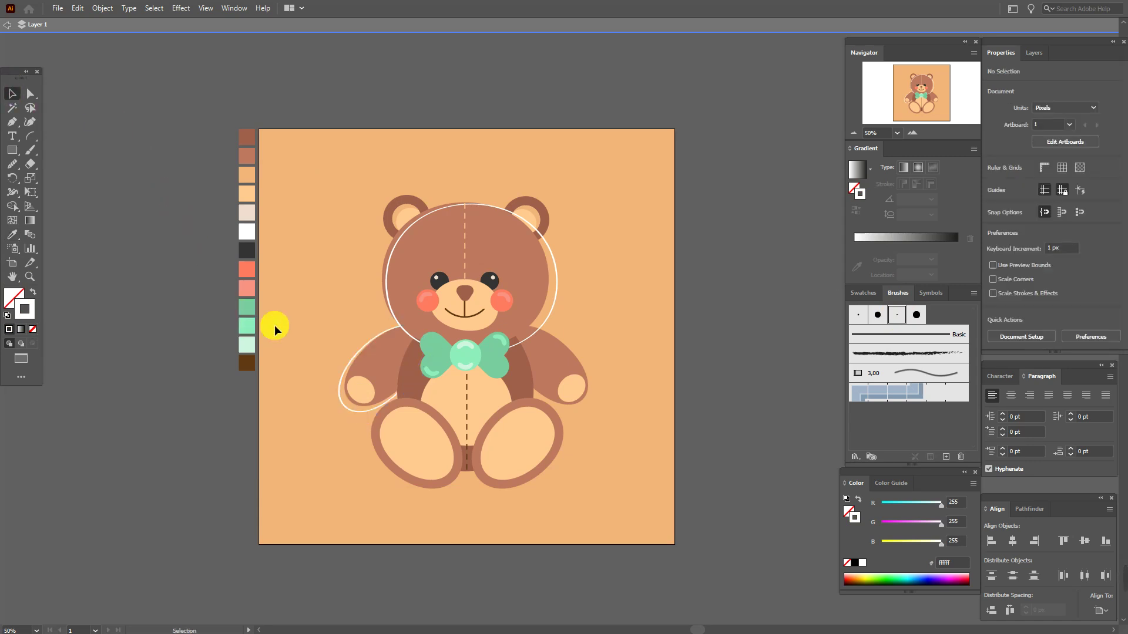
- Apply the white 3 pt. Oval brush outline to the body and both feet
left_click(418, 379)
left_click(897, 313)
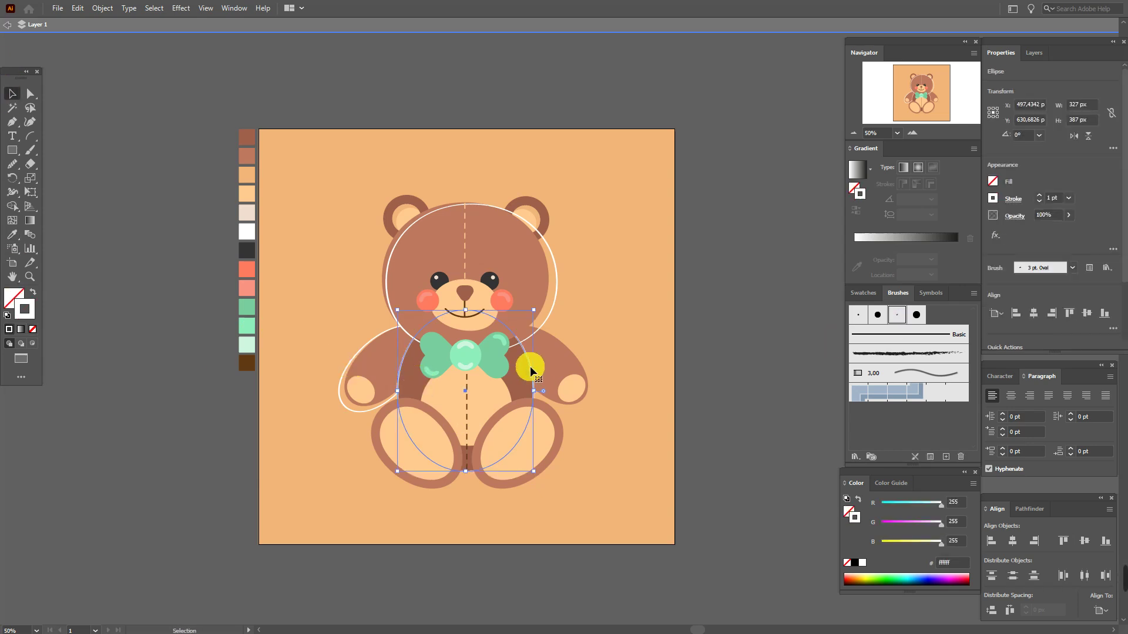
left_click(517, 437)
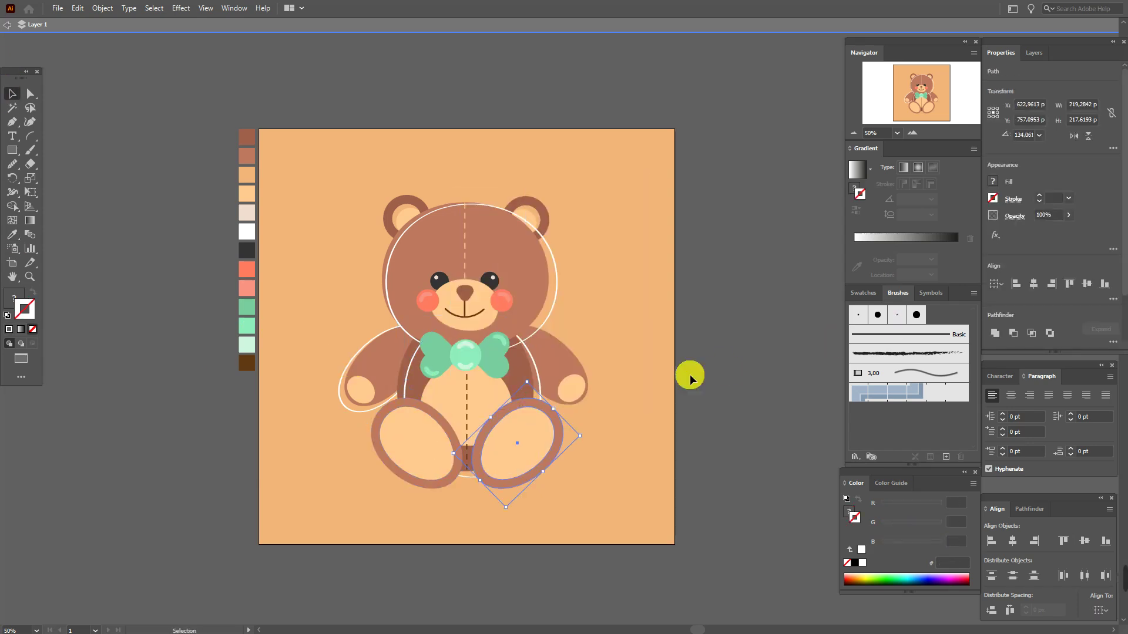
left_click(421, 404)
left_click(897, 314)
left_click(517, 441)
left_click(562, 470)
- Give the right arm the white 3 pt. Oval brush outline
left_click(574, 360)
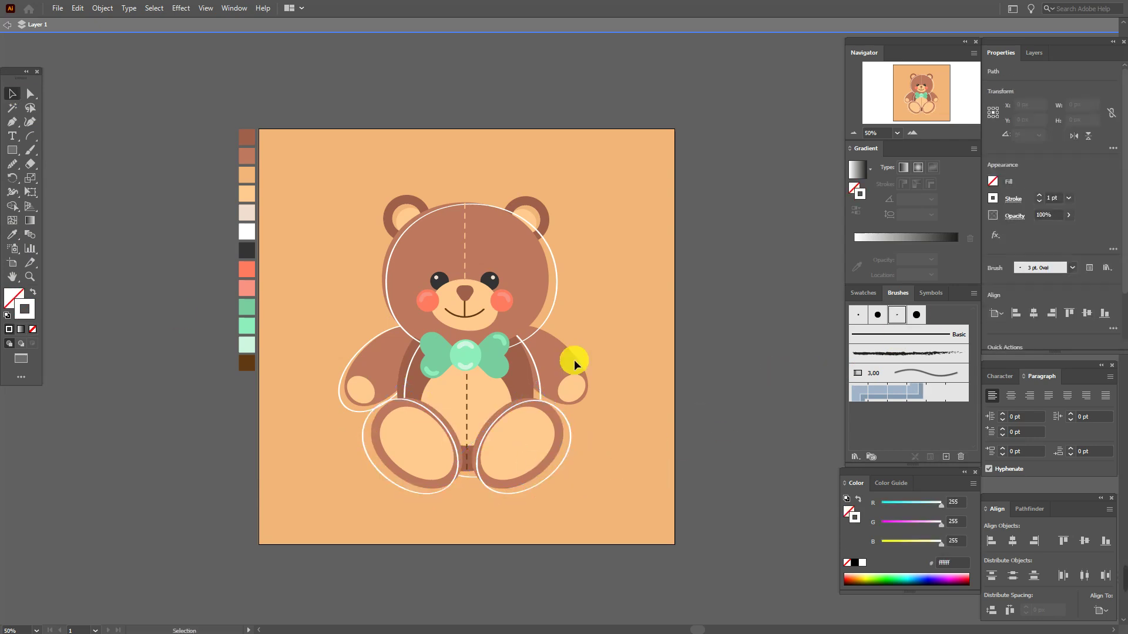
left_click(897, 315)
left_click(11, 235)
left_click(8, 94)
left_click(566, 347)
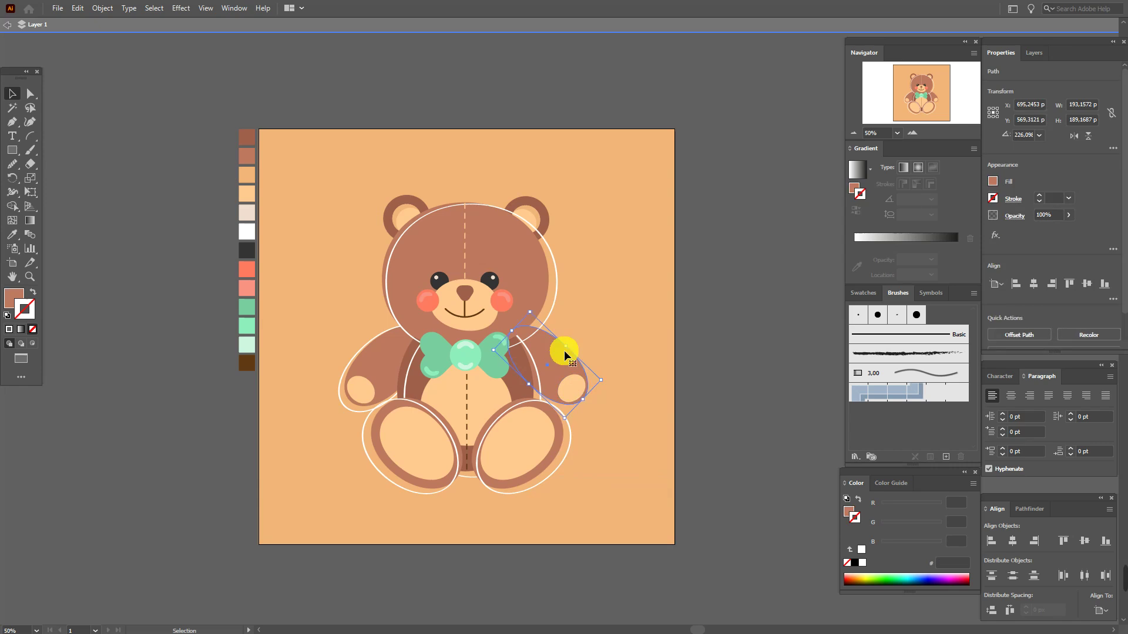
- Alt-drag the left ear outline onto the right ear and apply the white oval brush
left_click(705, 403)
left_click(403, 197)
left_click_drag(389, 200, 529, 204)
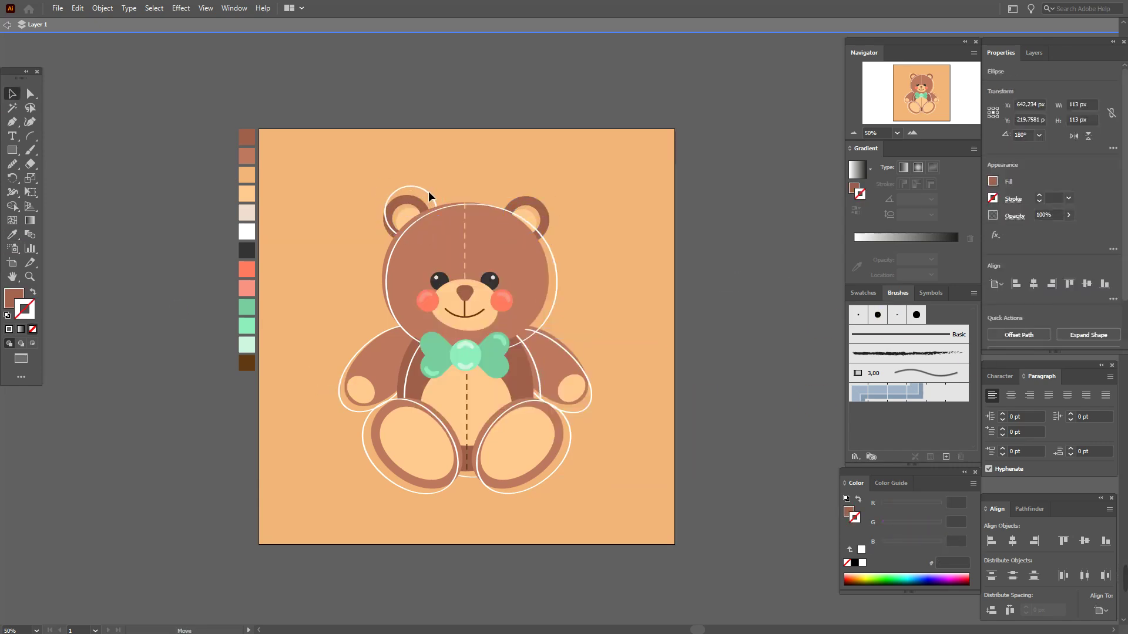
left_click(896, 314)
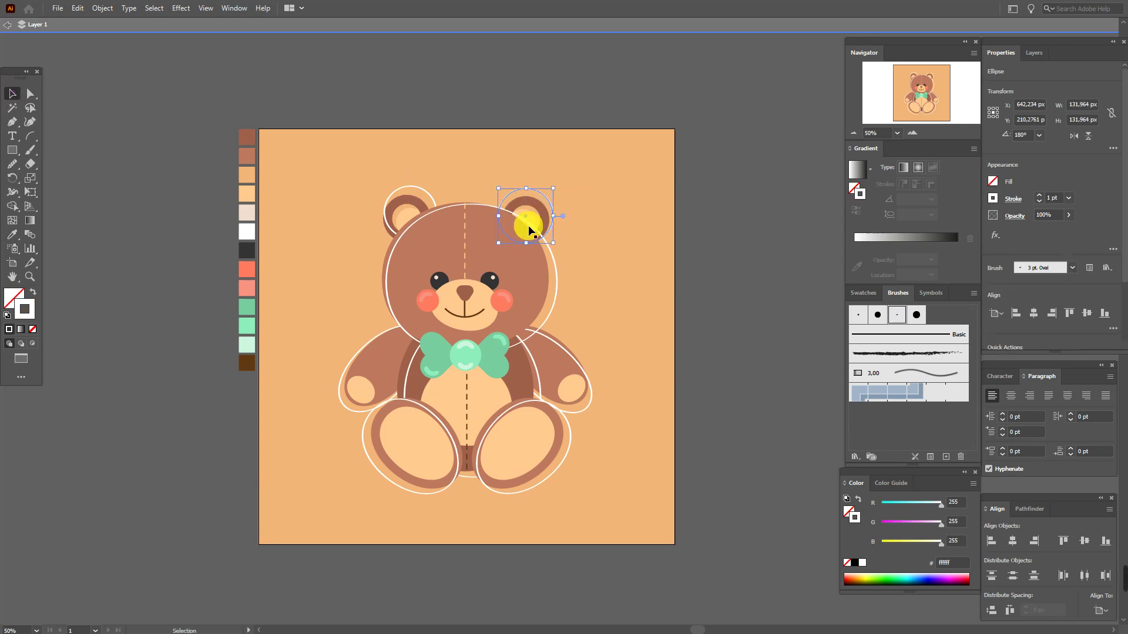
left_click(708, 334)
- Give the bow's centre knot the white oval-brush outline using the Eyedropper
left_click(532, 354)
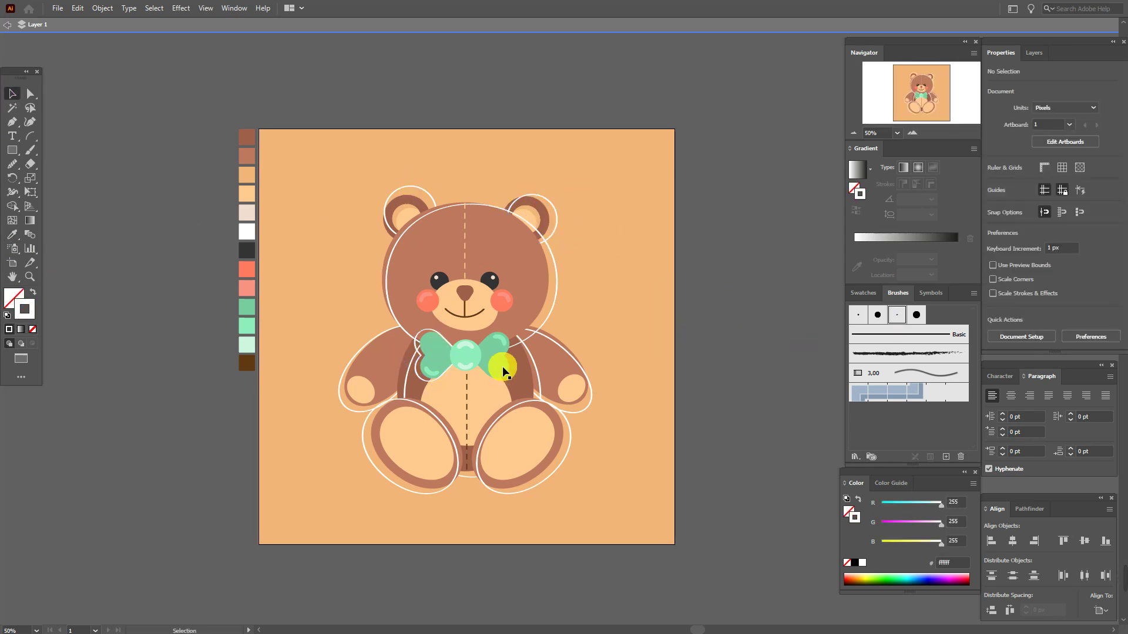
left_click(466, 354)
left_click(896, 315)
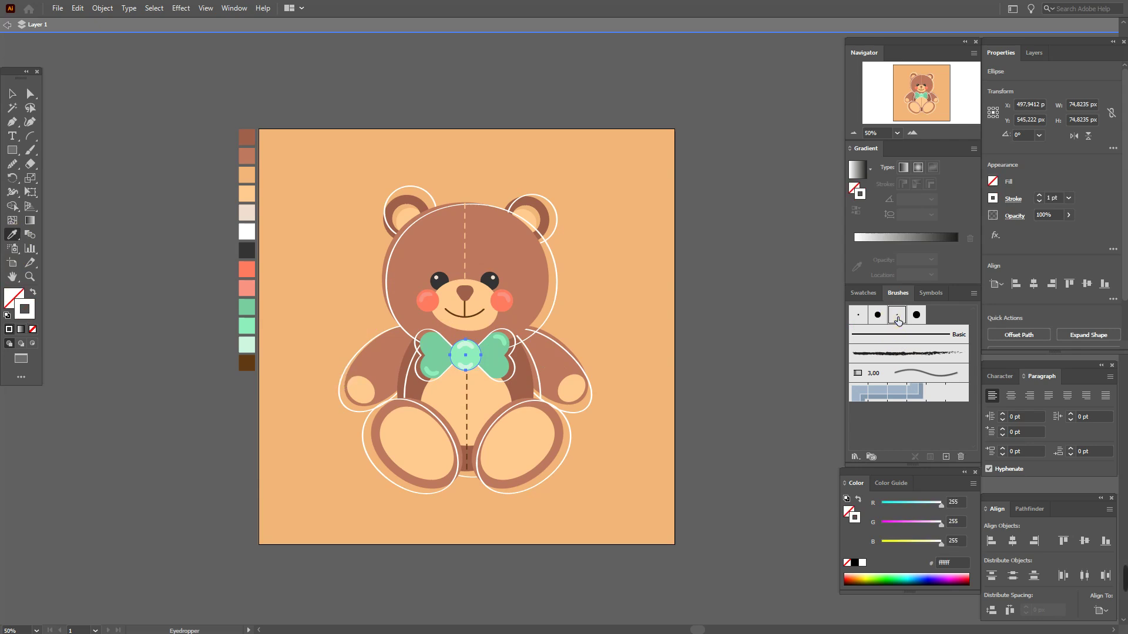
key("i")
left_click(12, 99)
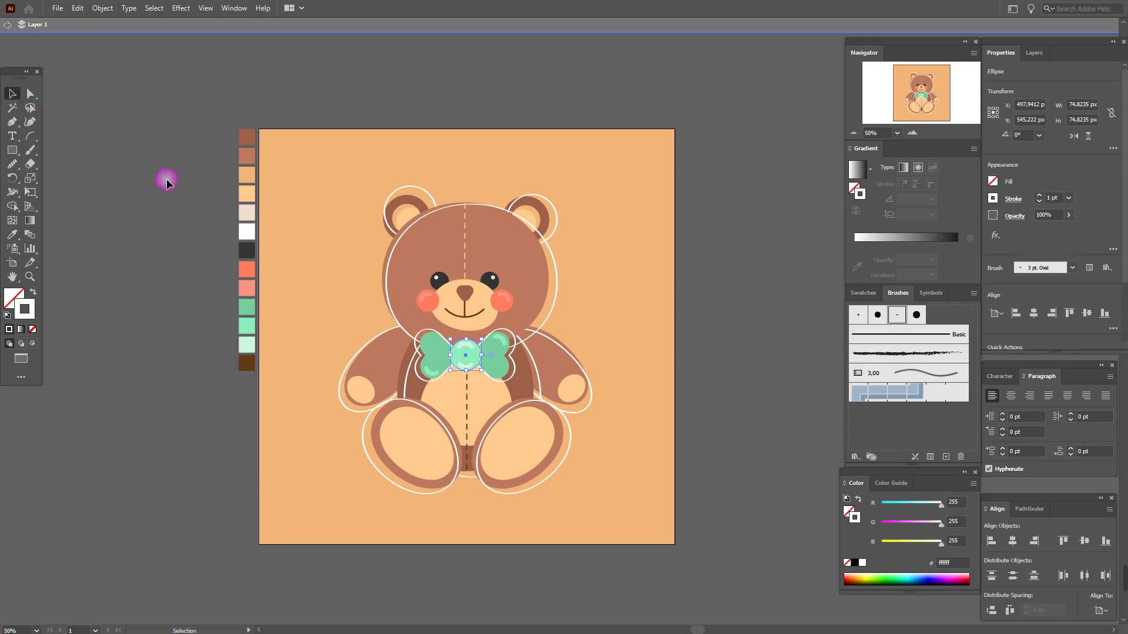
left_click(173, 204)
left_click(25, 315)
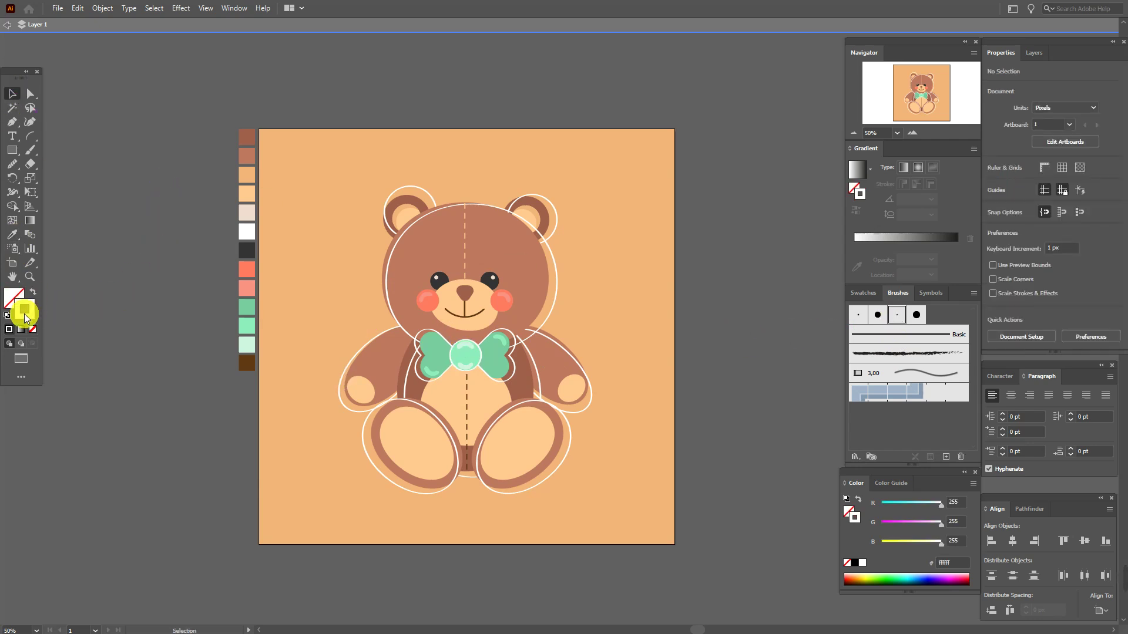
- Set Paintbrush Fidelity to Smooth and paint white swirls above the head and beside both cheeks
double_click(27, 154)
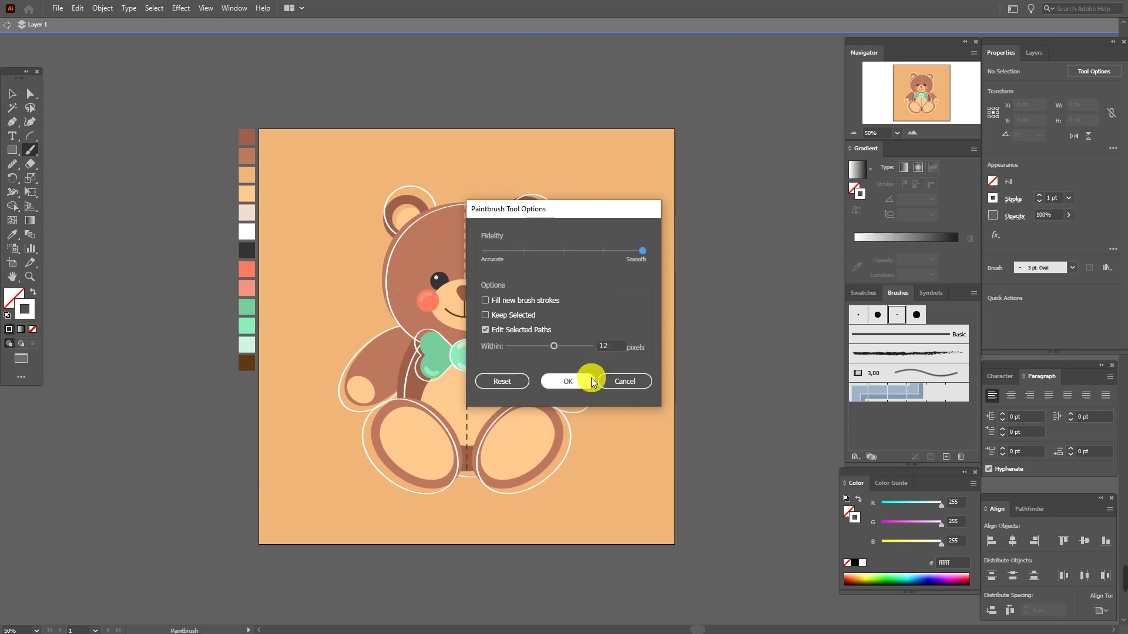
left_click(567, 381)
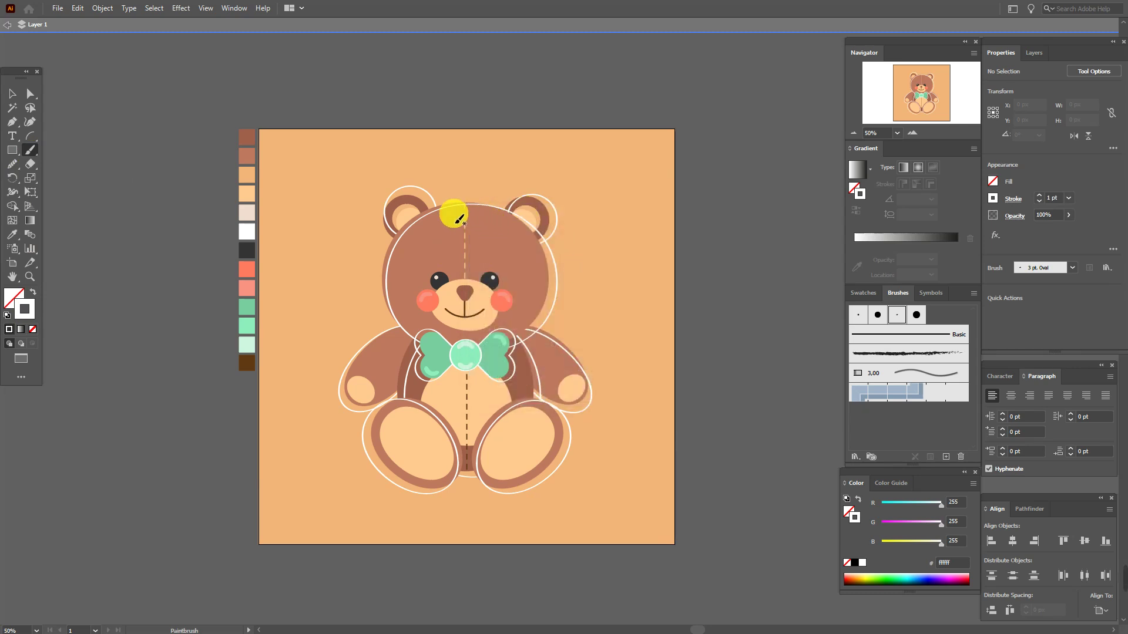
left_click_drag(475, 211, 481, 205)
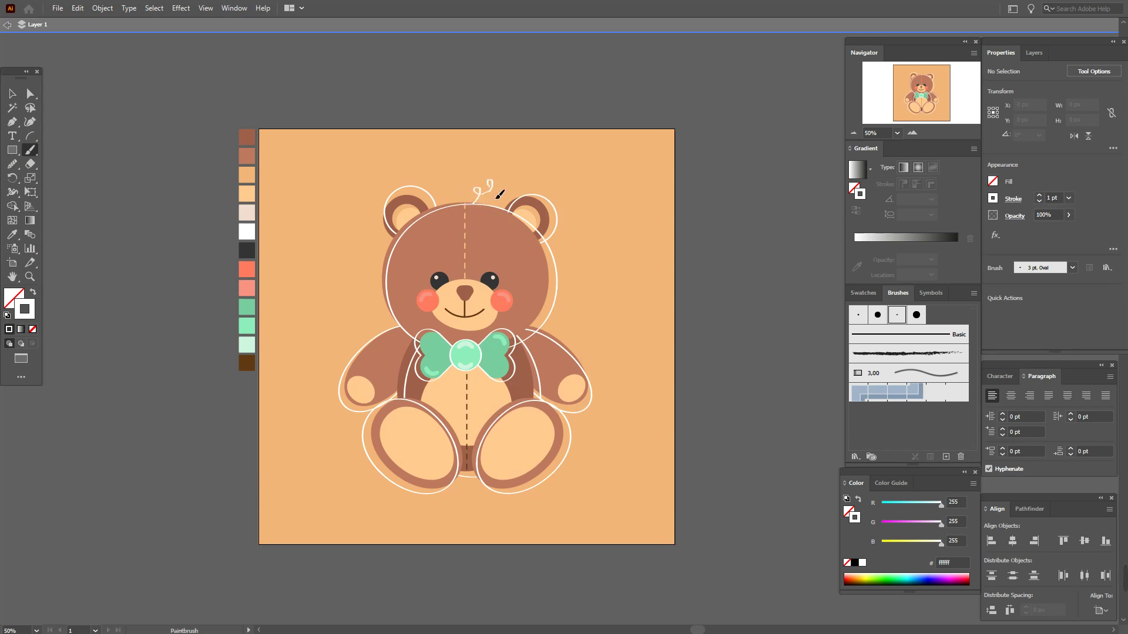
mouse_move(562, 263)
left_mouse_down()
mouse_move(561, 308)
mouse_move(544, 303)
left_mouse_up()
left_click_drag(370, 315, 393, 308)
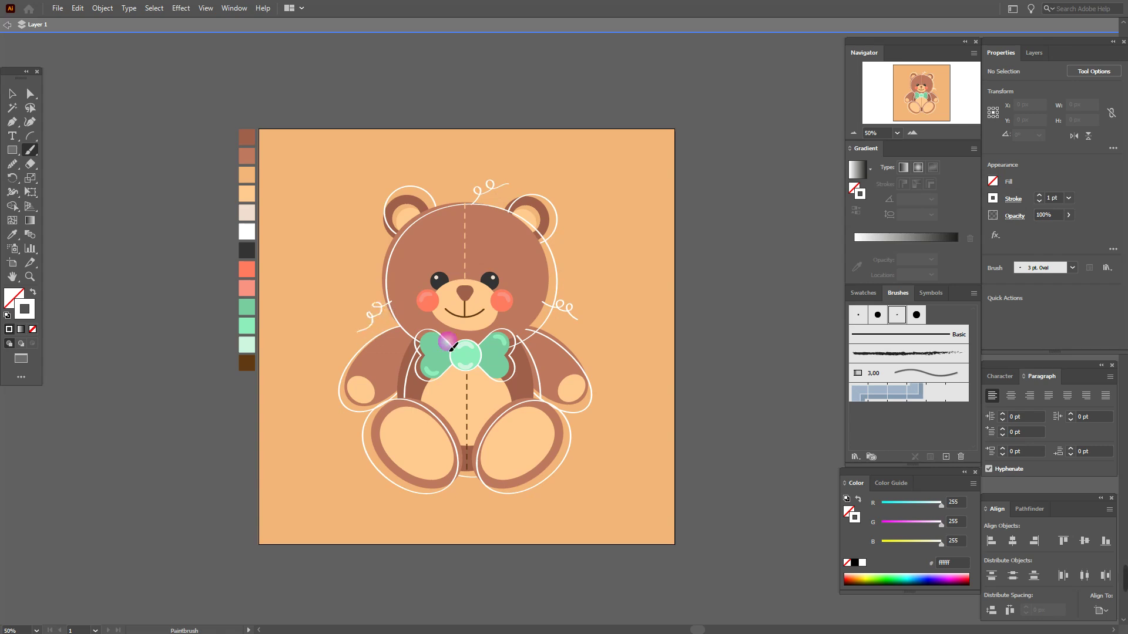
- Select the two cheek swirls and the swirl above the head together
left_click(12, 94)
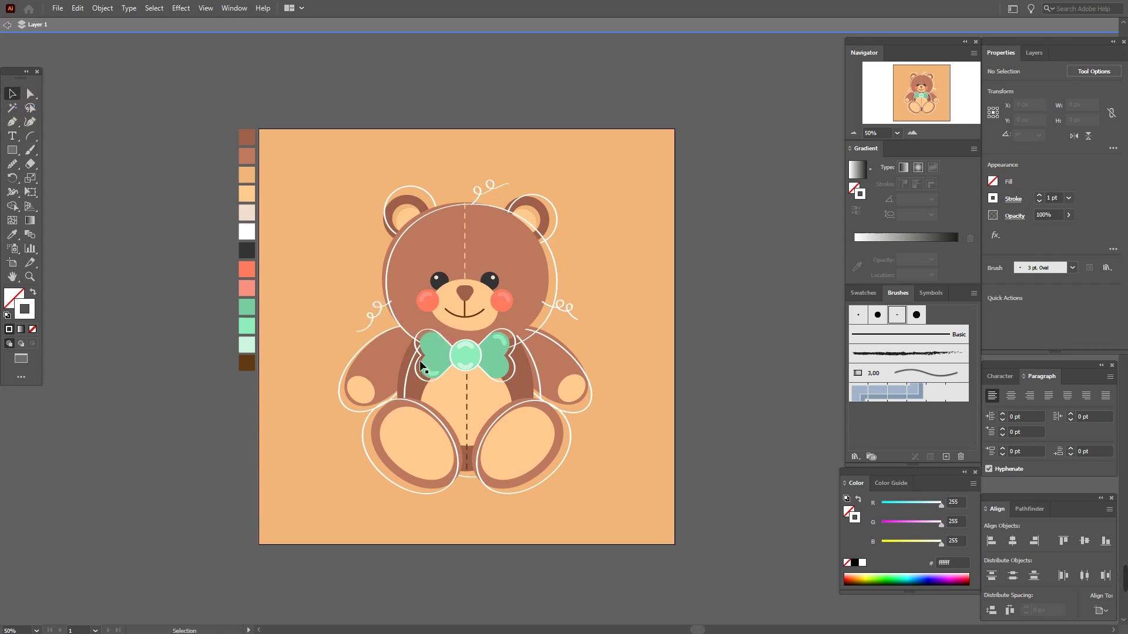
left_click(372, 314)
left_click(558, 307, "shift")
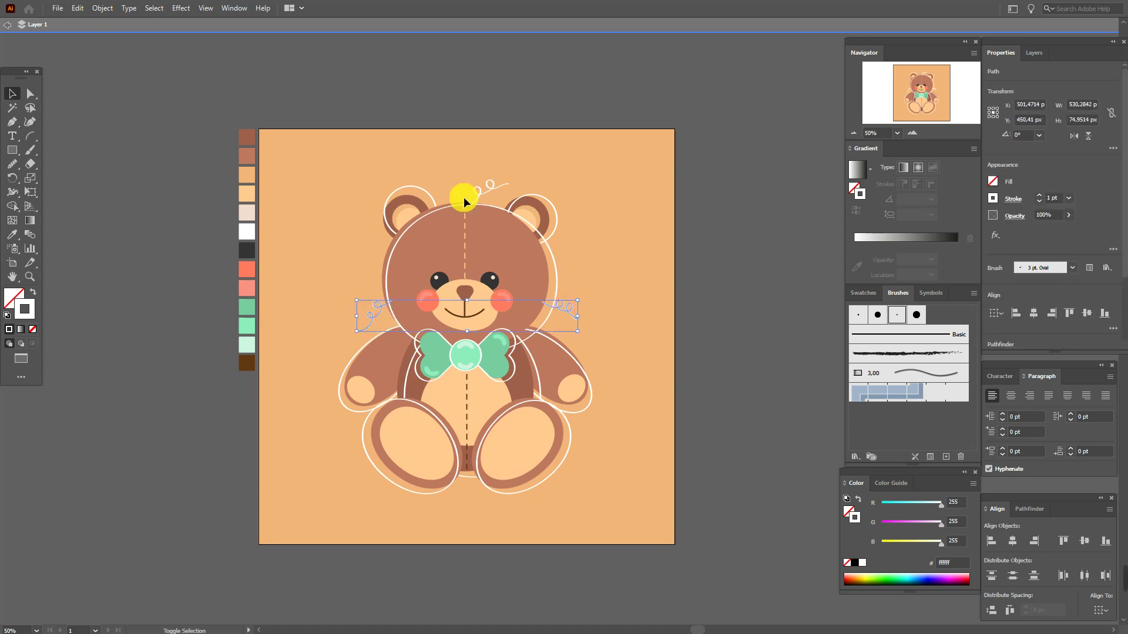
left_click(491, 195, "shift")
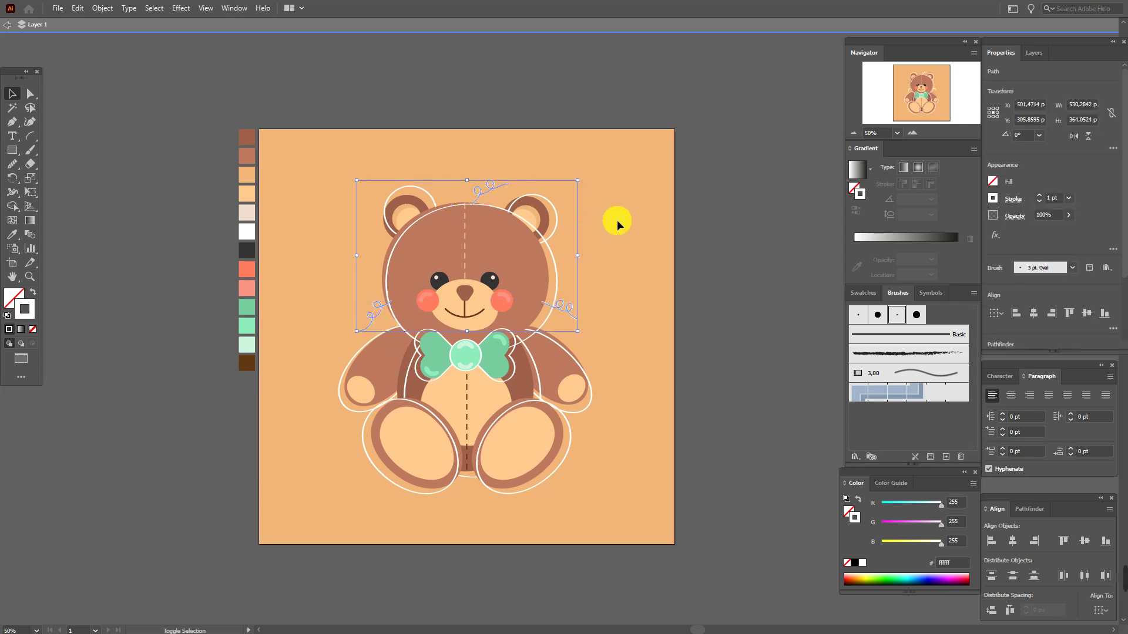
- Unlock the peach background rectangle in Layers and send it to the back
left_click(1034, 52)
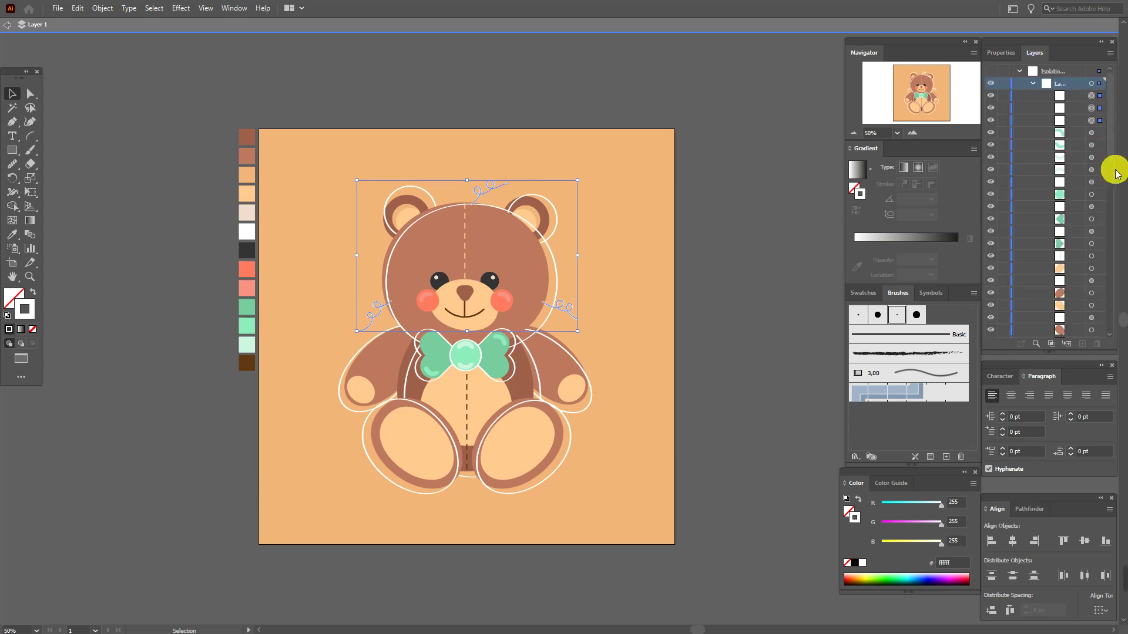
left_click_drag(1110, 154, 1108, 299)
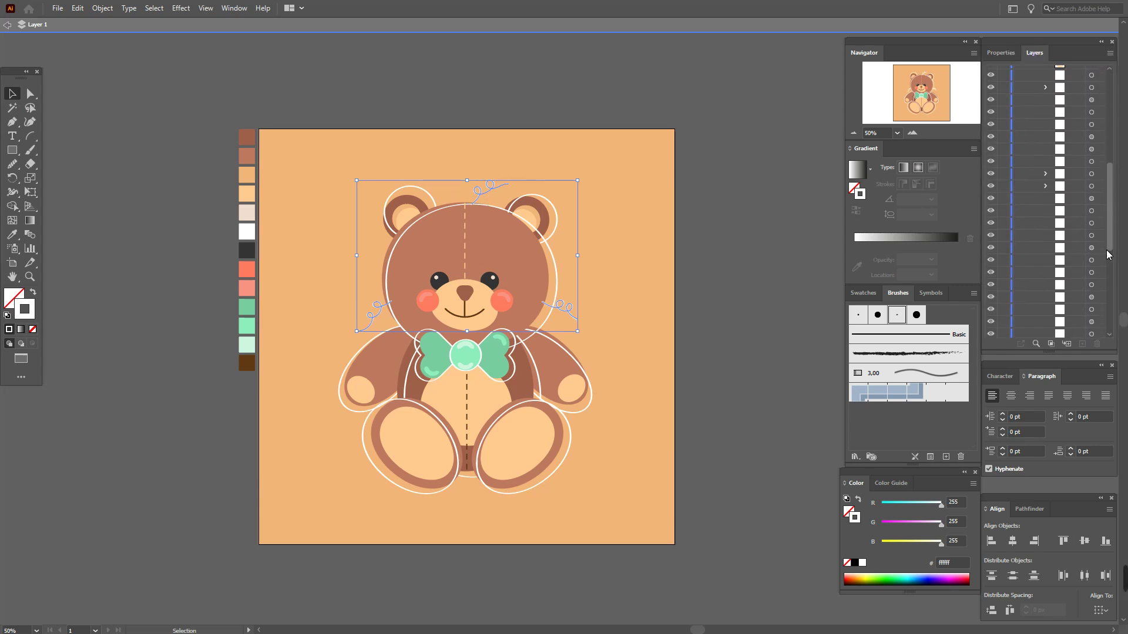
left_click(1003, 260)
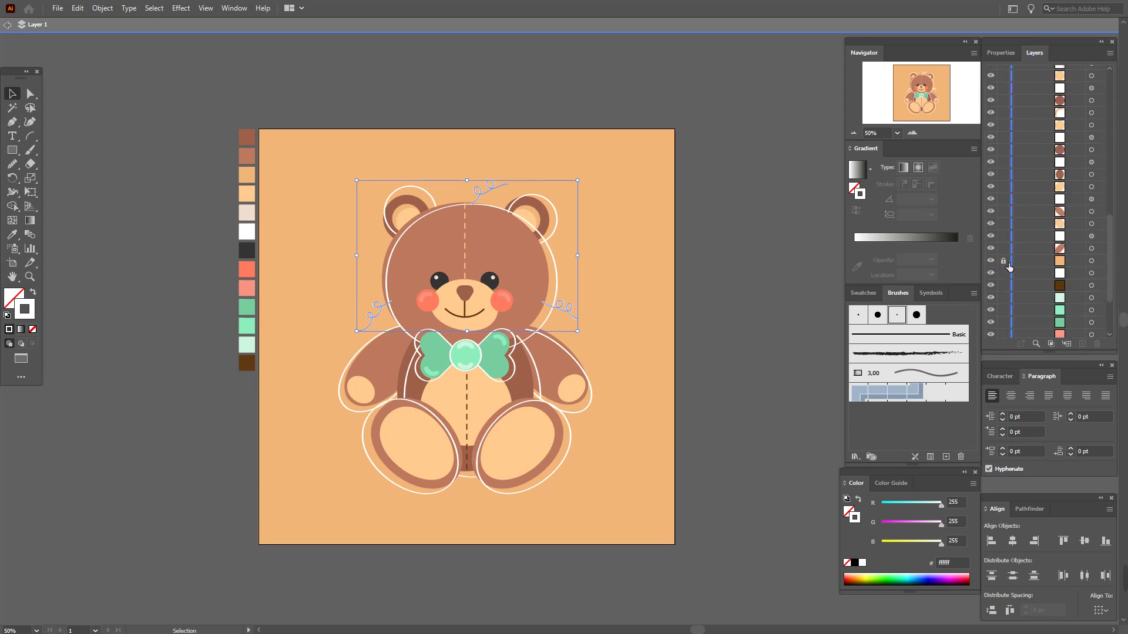
left_click(638, 232)
right_click(638, 231)
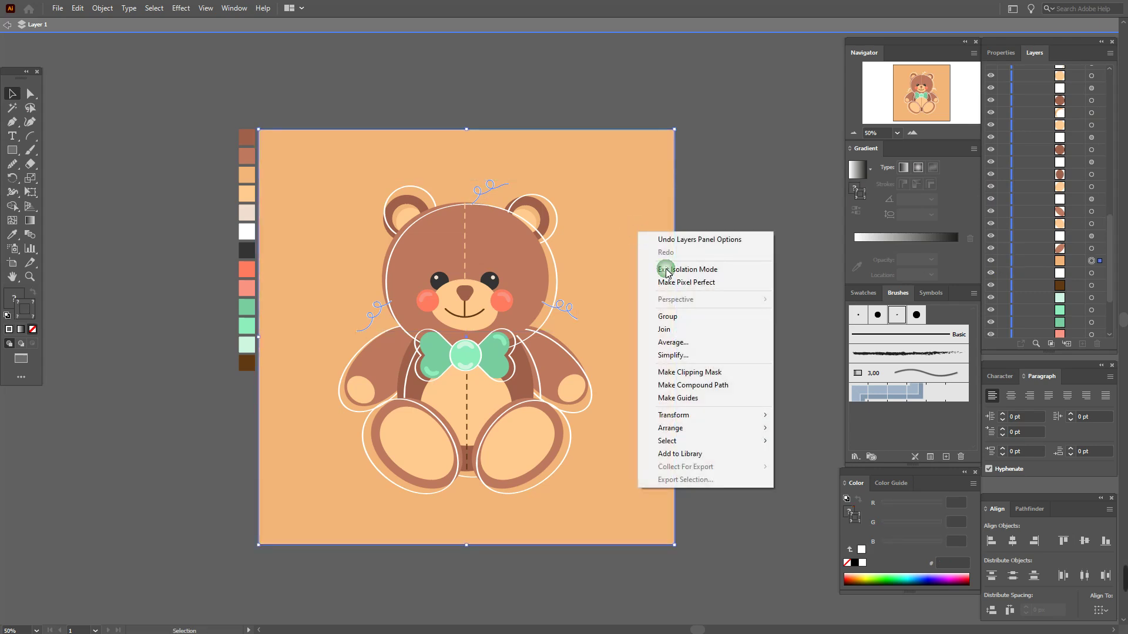
left_click(821, 465)
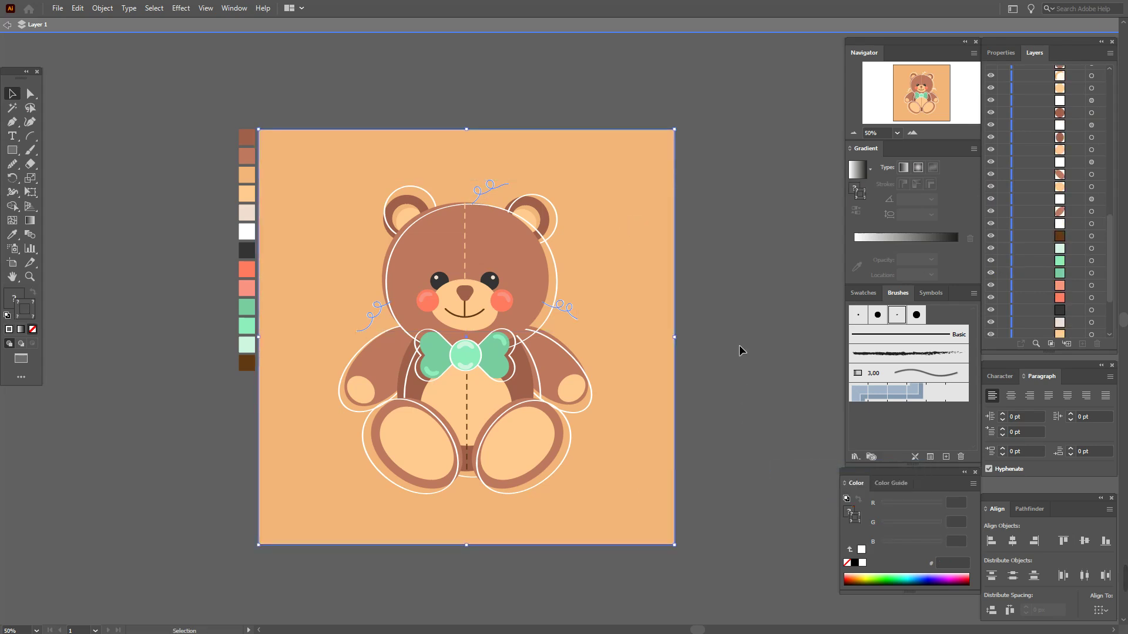
left_click(741, 335)
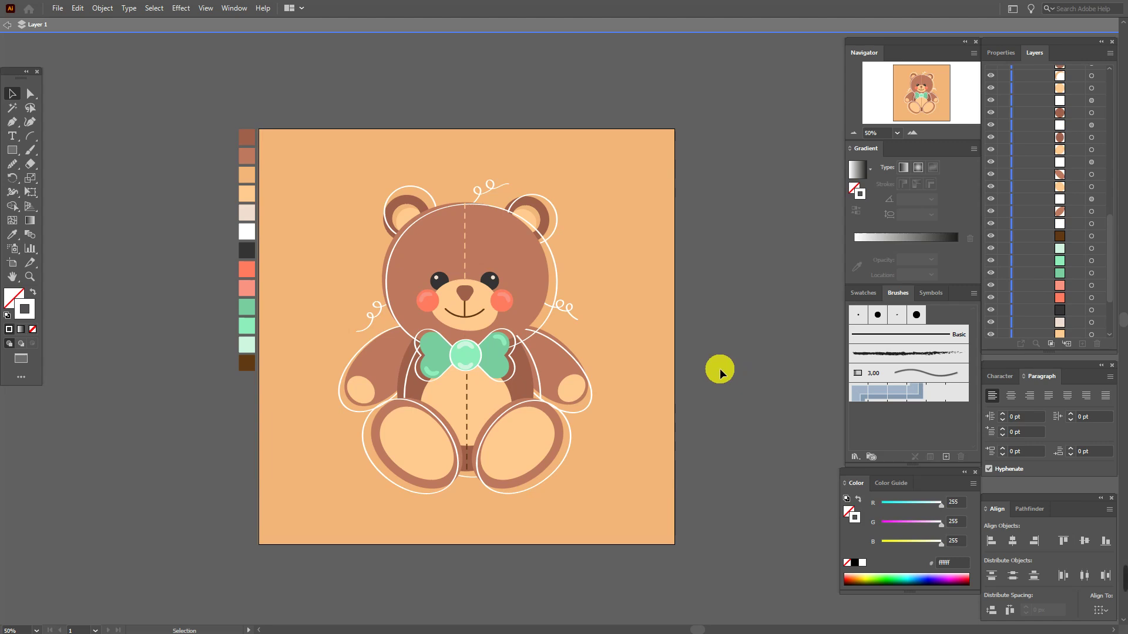
left_click(12, 234)
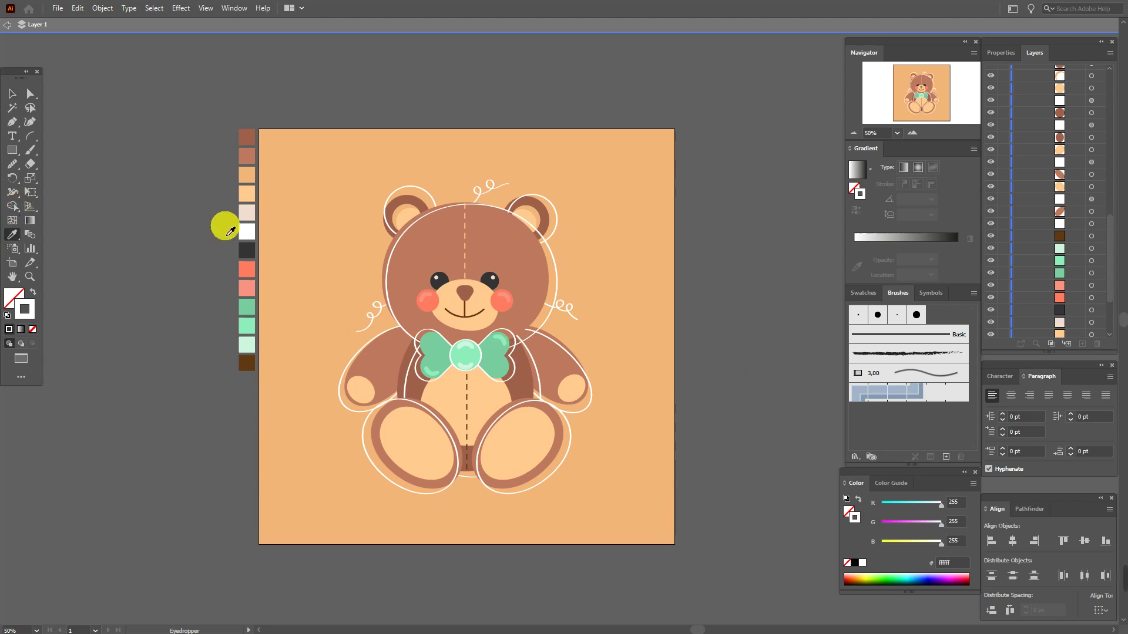
- Draw a large light-orange oval over the bear, tilt it about 45°, and send it behind the bear
left_click(252, 199)
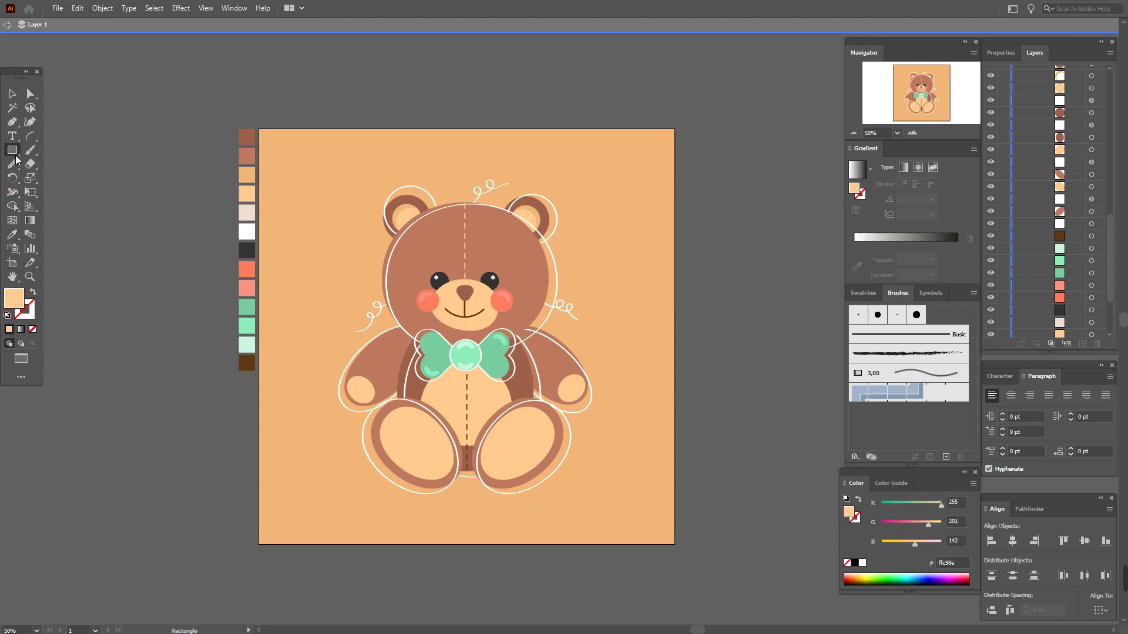
left_click(16, 159)
left_click(59, 176)
left_click_drag(389, 164, 649, 517)
left_click_drag(651, 342, 640, 235)
left_click_drag(597, 335, 549, 334)
right_click(665, 312)
mouse_move(694, 520)
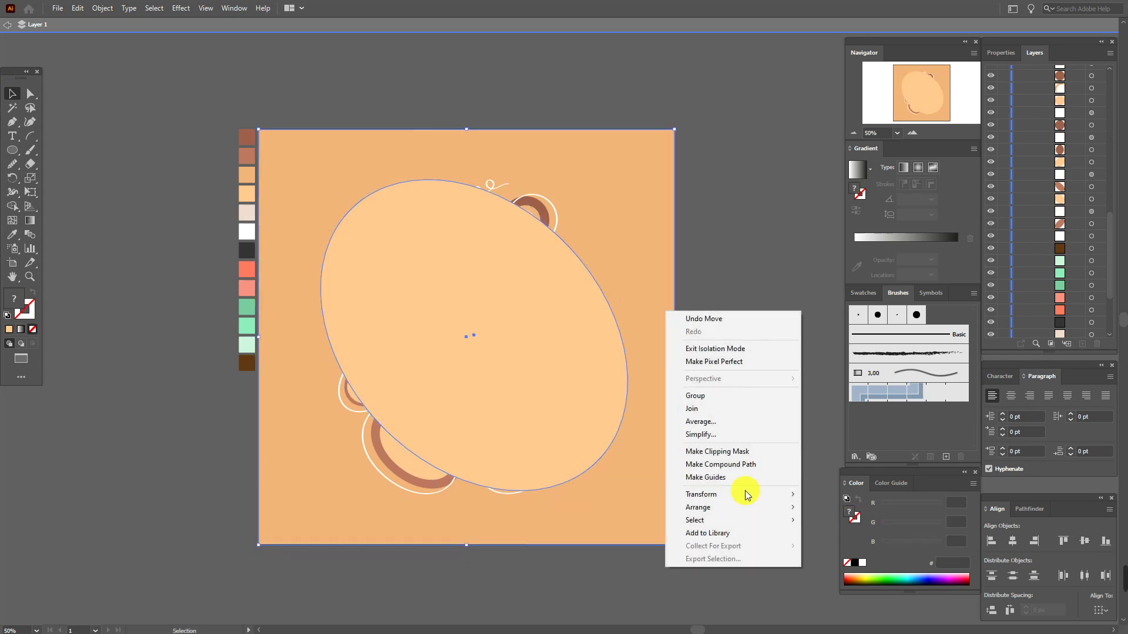
left_click(826, 545)
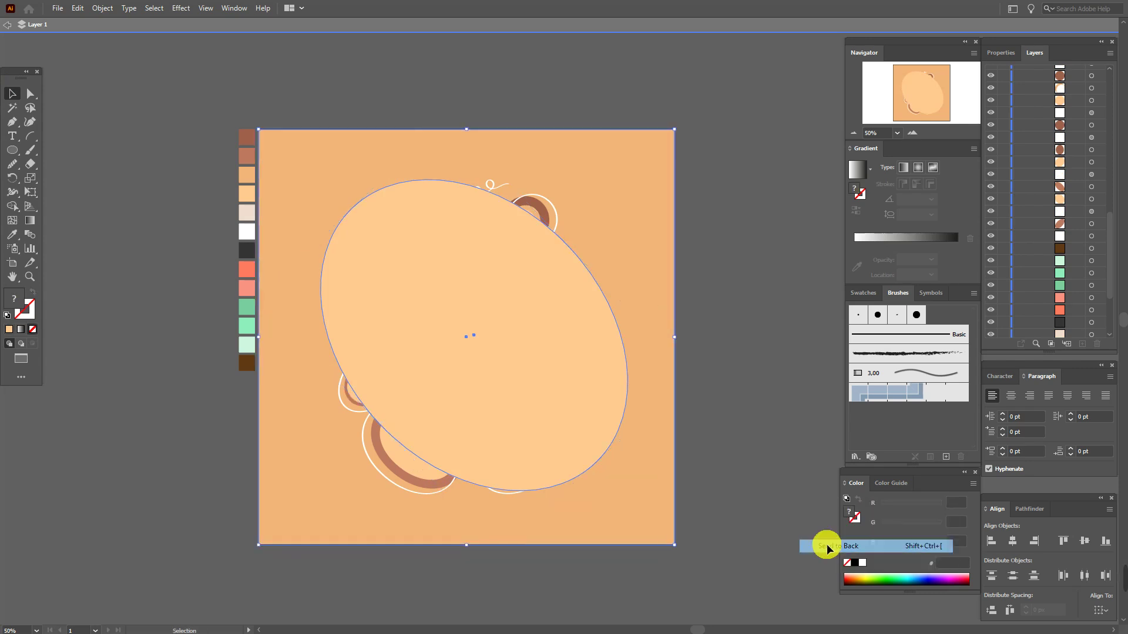
left_click(756, 425)
- Enlarge the light oval behind the bear
left_click(611, 390)
left_click_drag(608, 472, 613, 458)
left_click(604, 449)
left_click(601, 445)
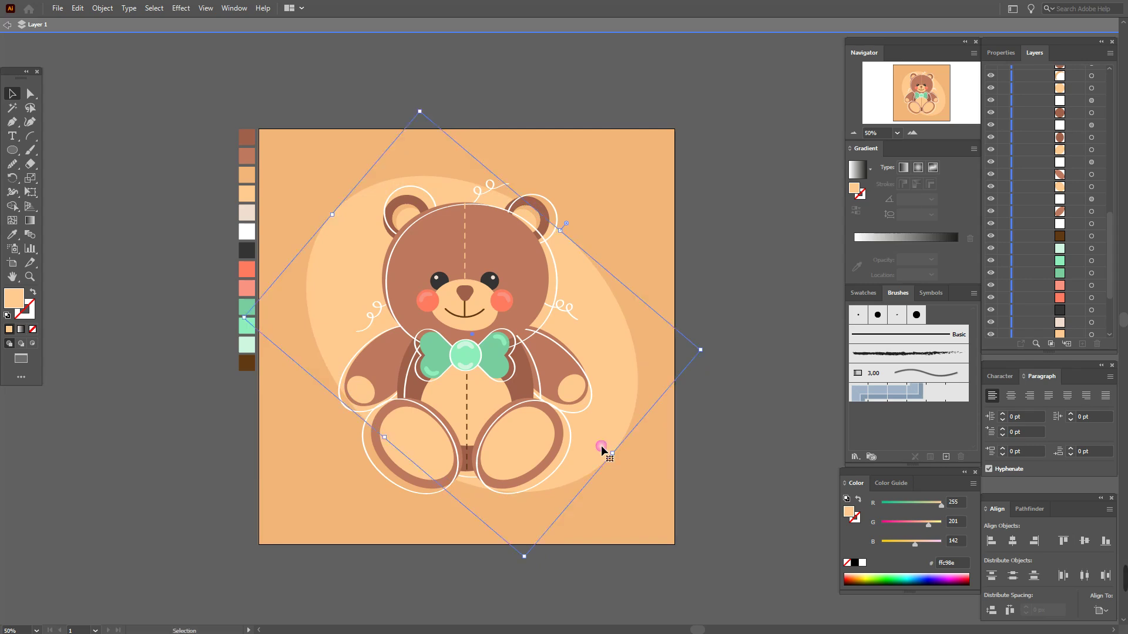
- Smooth the oval's upper-left, right and lower-left edges into a softer shape
left_click(10, 164)
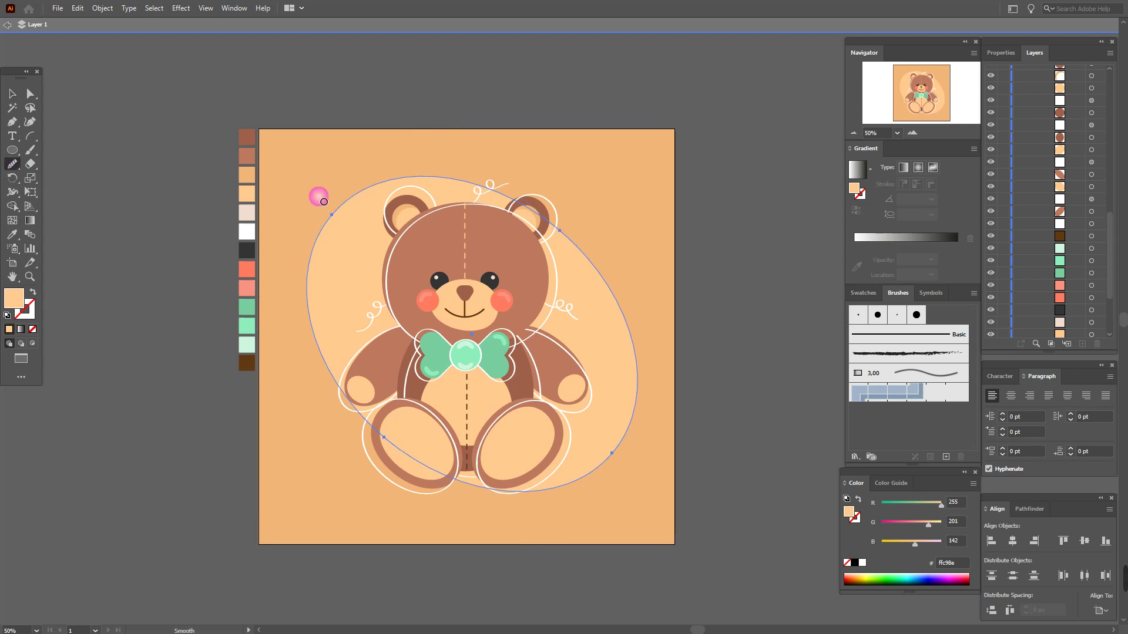
left_click_drag(378, 203, 445, 186)
left_click_drag(540, 207, 637, 434)
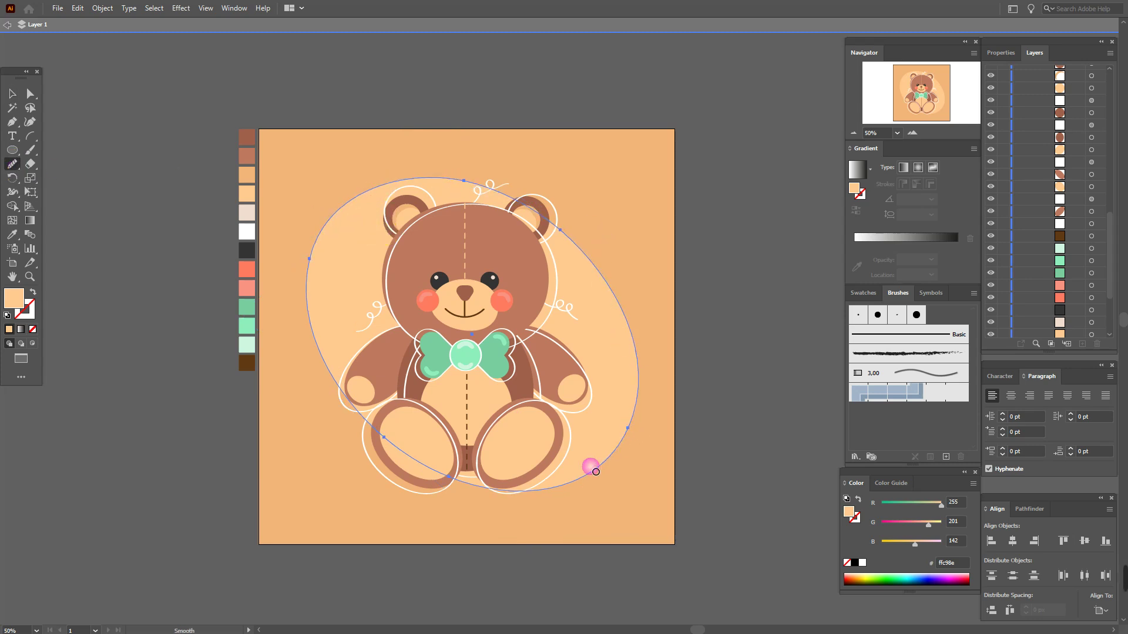
mouse_move(335, 372)
left_mouse_down()
mouse_move(327, 257)
mouse_move(311, 270)
left_mouse_up()
left_click(14, 100)
left_click(116, 136)
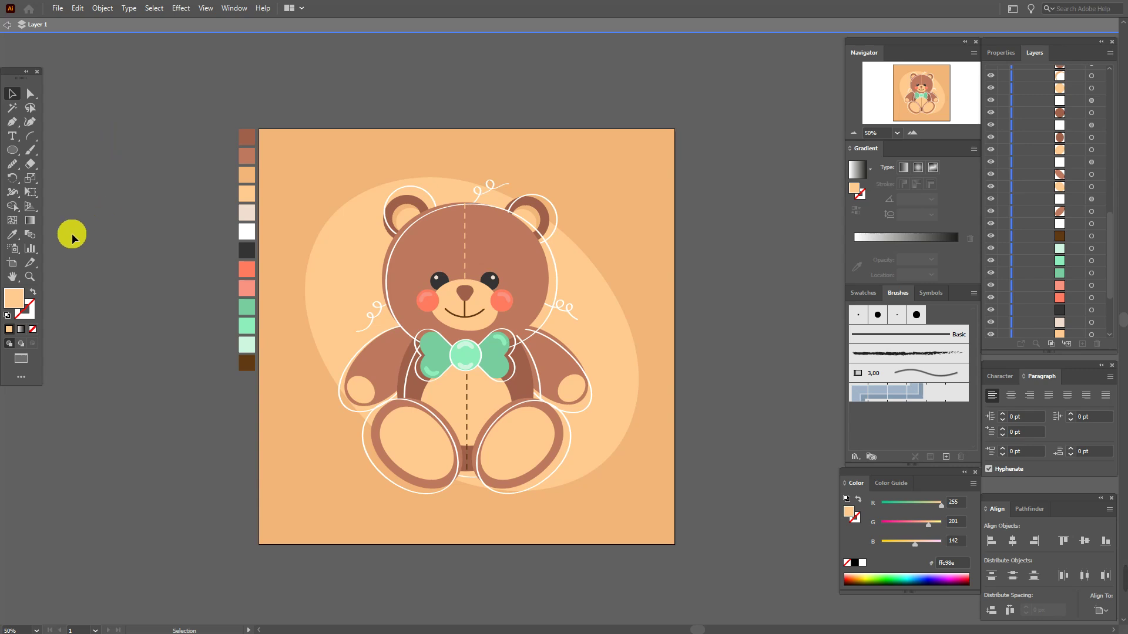
left_click(863, 292)
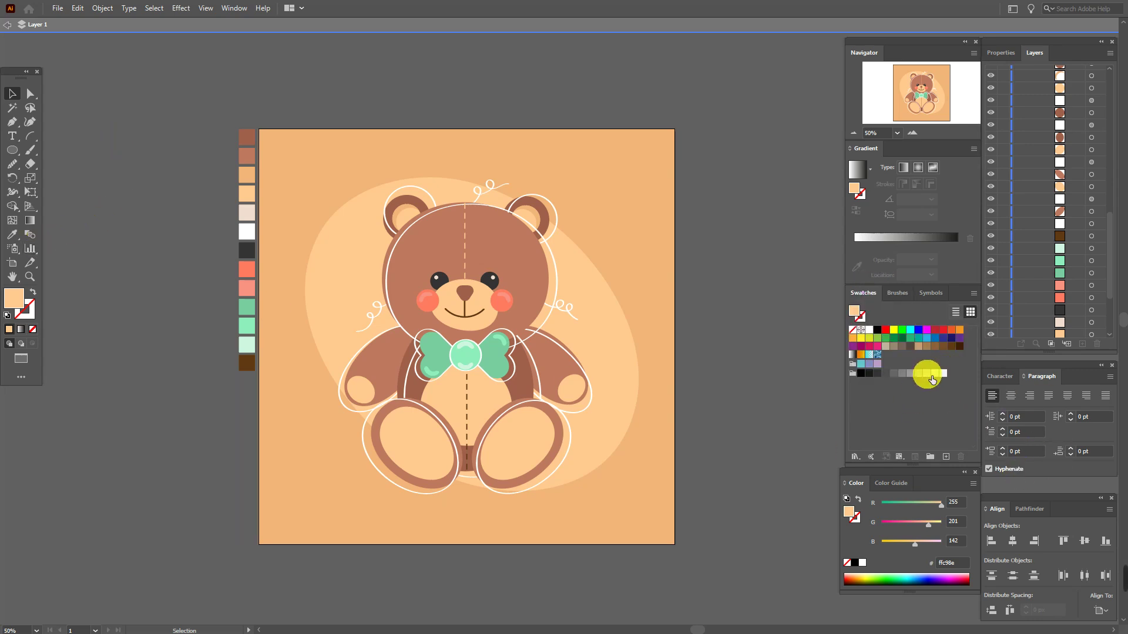
- Draw a light grey #cccccc oval beneath the bear and send it to the back
left_click(929, 374)
left_click(12, 150)
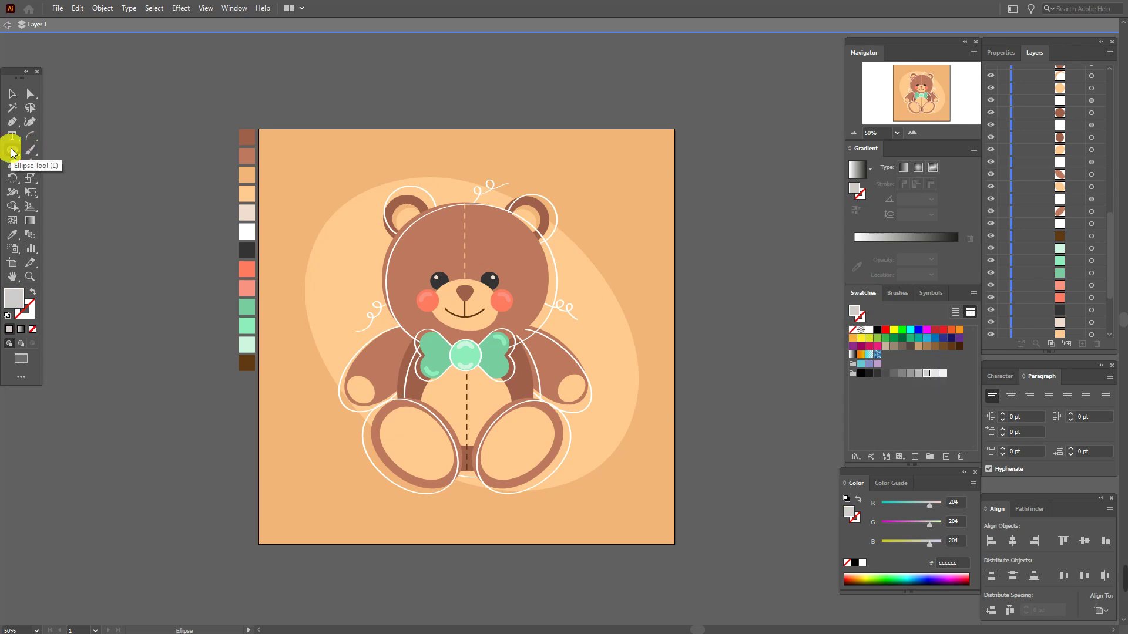
left_click_drag(344, 440, 599, 513)
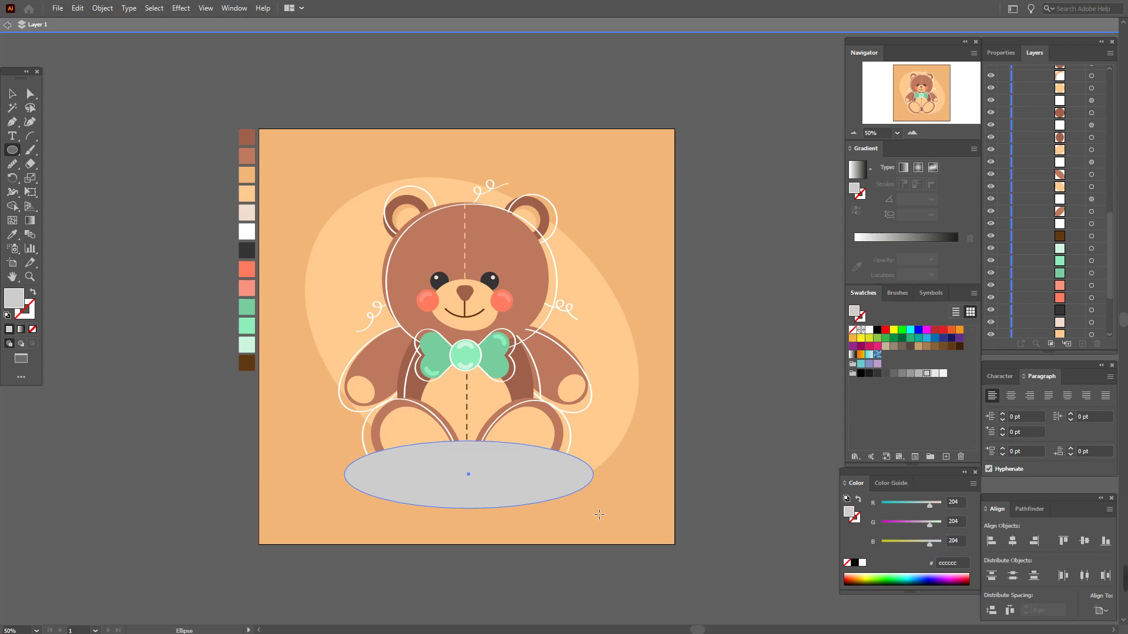
left_click(12, 94)
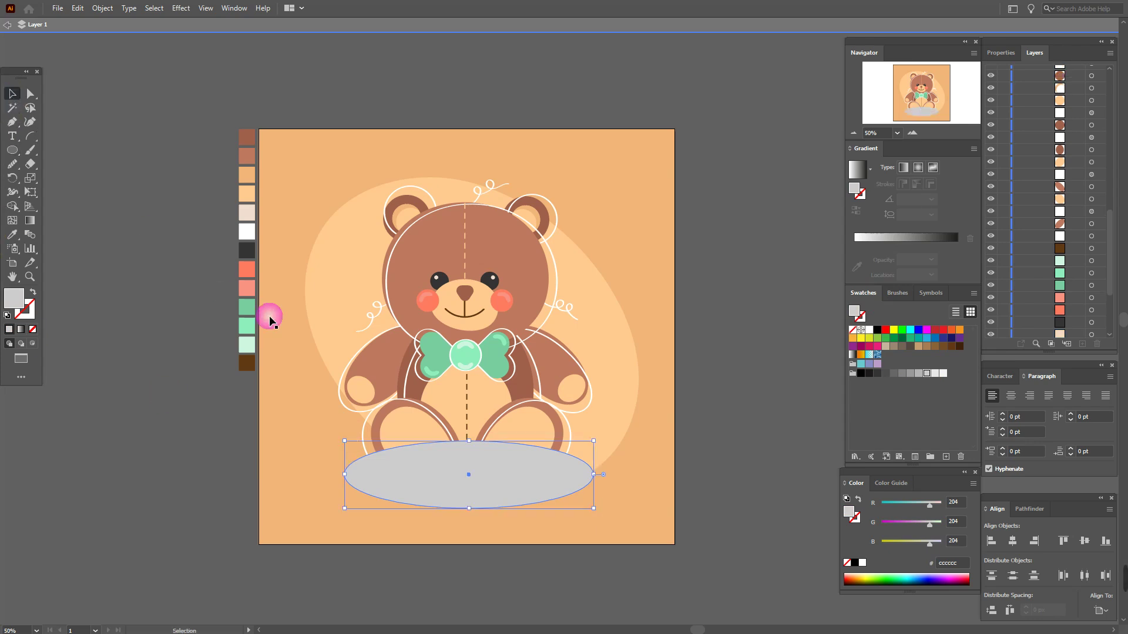
left_click(323, 295, "shift")
left_click(289, 340, "shift")
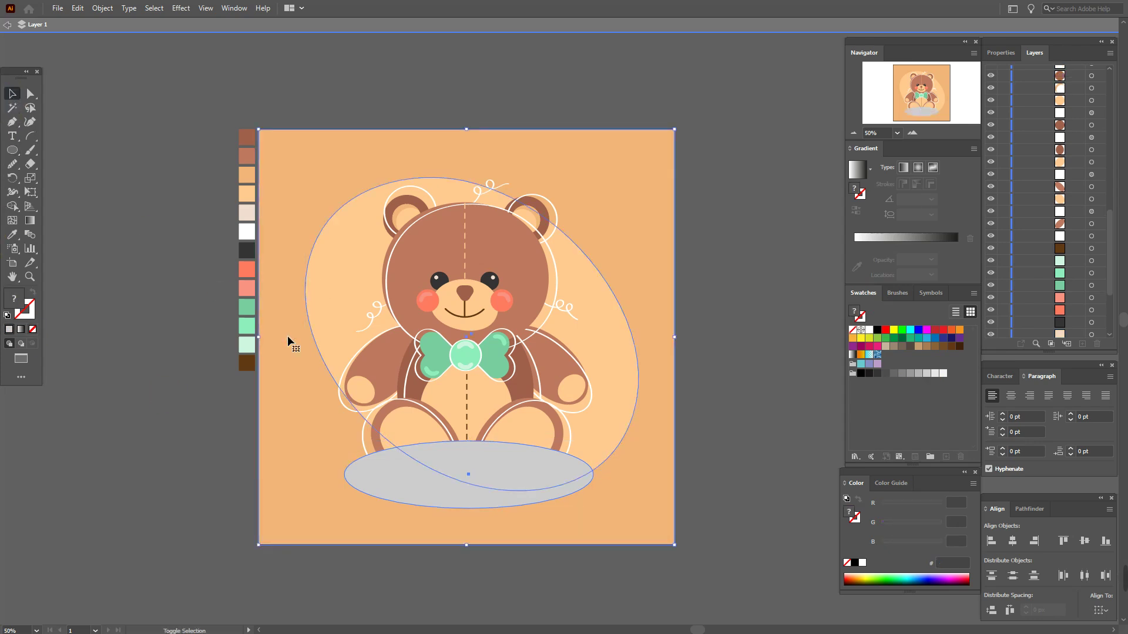
right_click(289, 340)
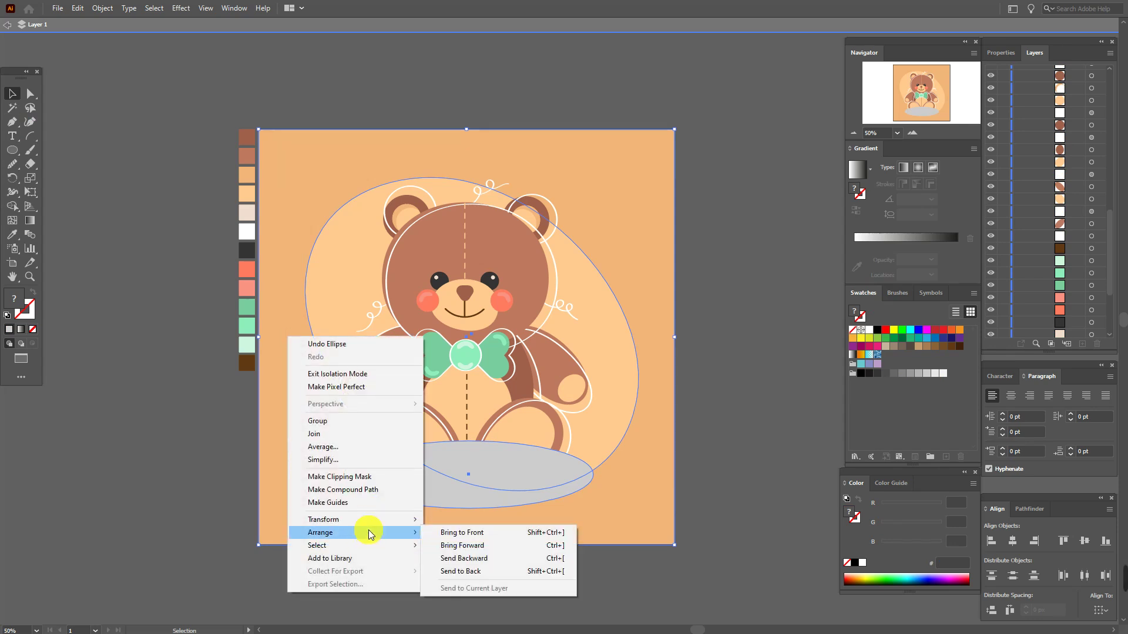
mouse_move(353, 520)
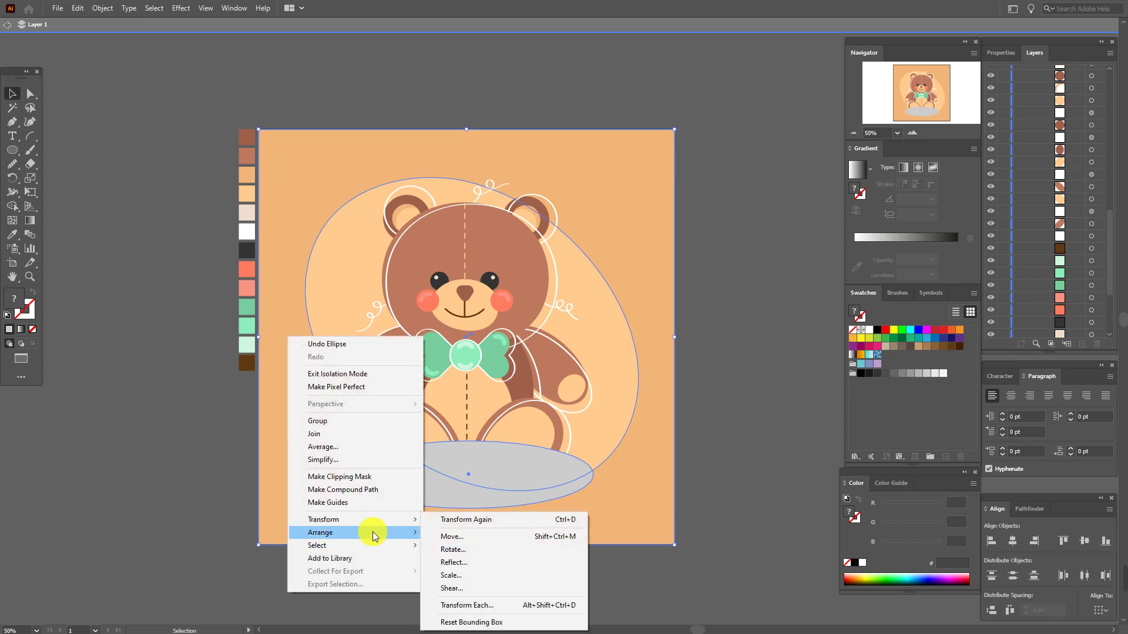
mouse_move(319, 532)
left_click(470, 571)
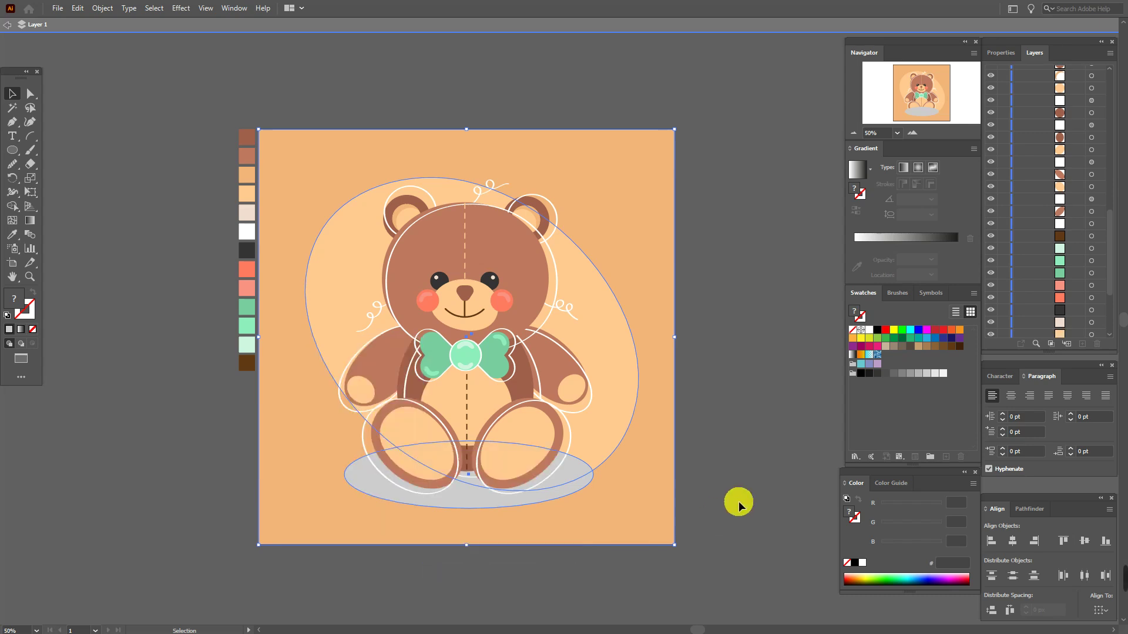
left_click(589, 503)
- Set the grey shadow oval to Multiply blend mode at 50% opacity
left_click(547, 501)
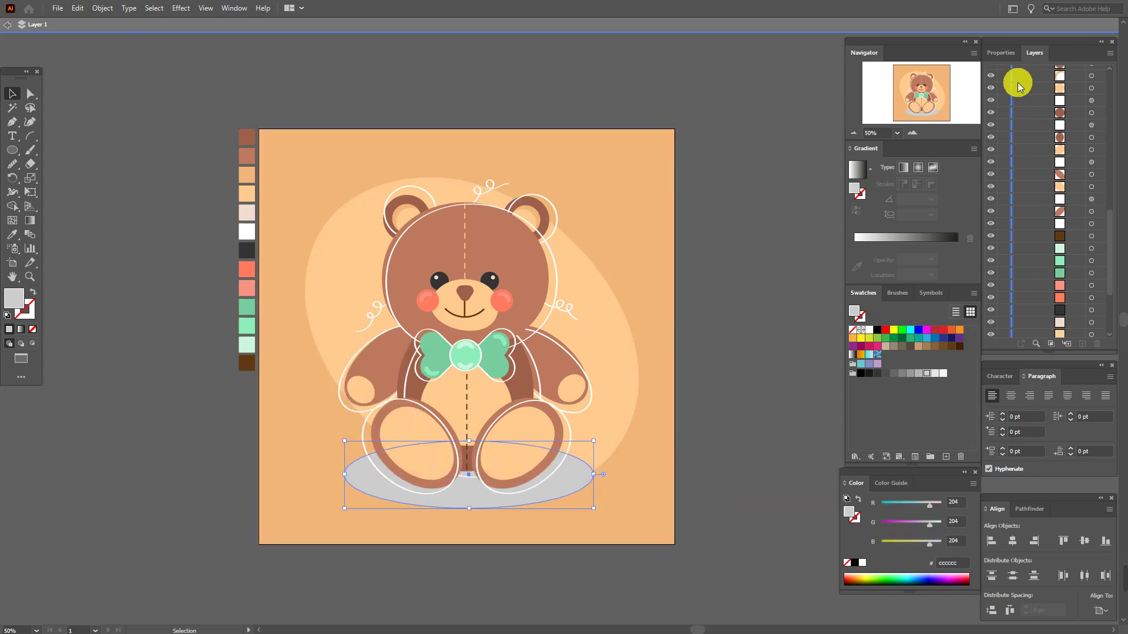
left_click(1001, 54)
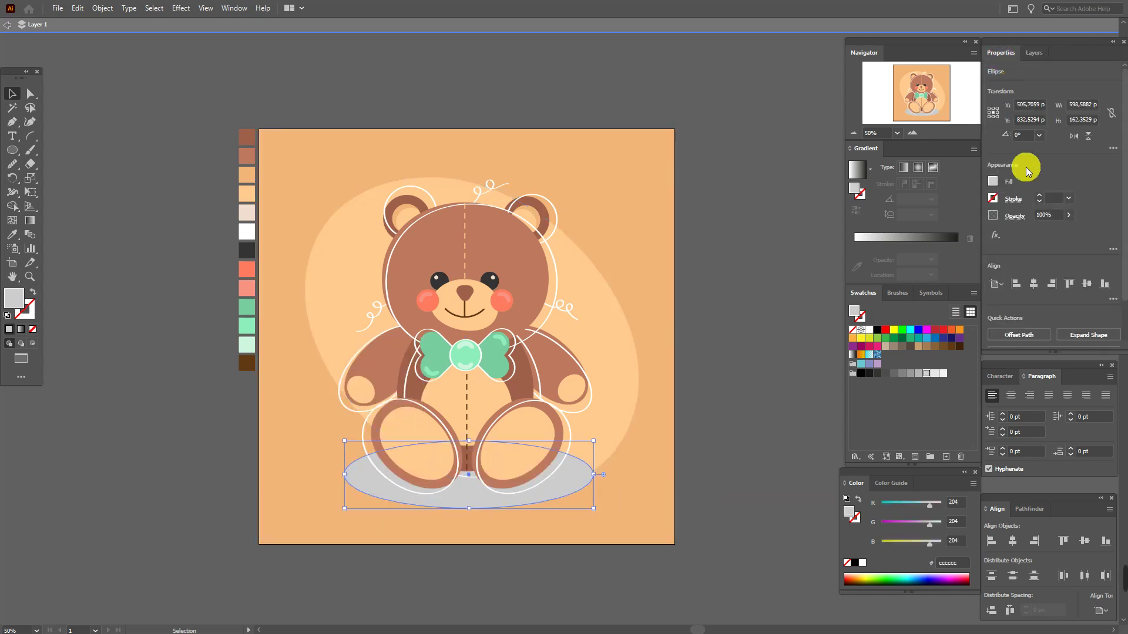
left_click(1015, 215)
left_click(920, 237)
left_click(919, 278)
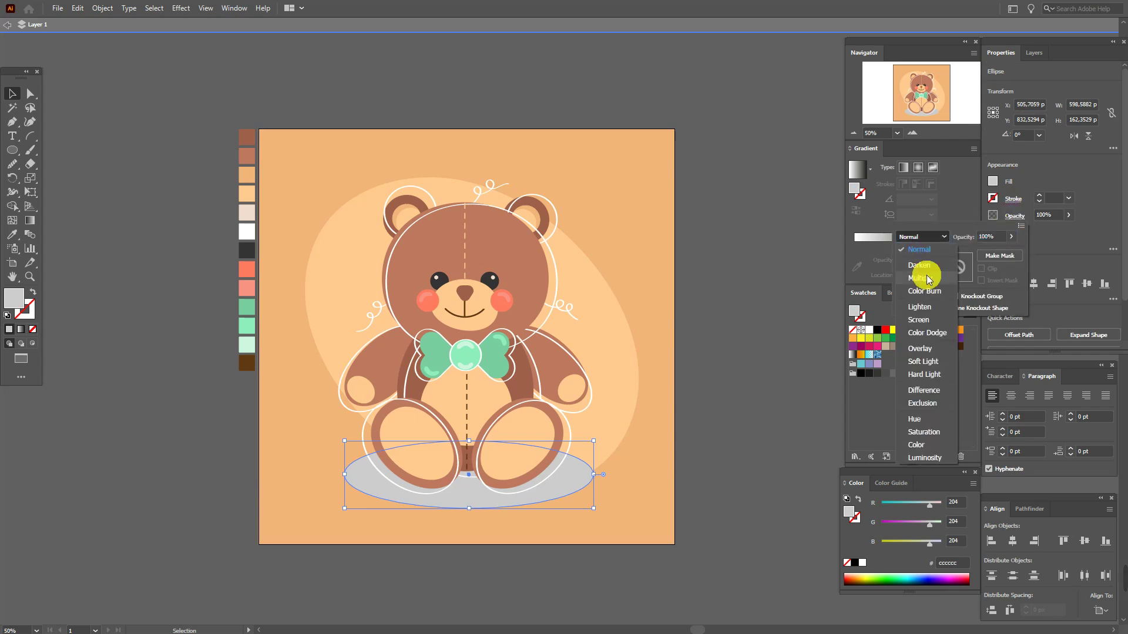
left_click(738, 352)
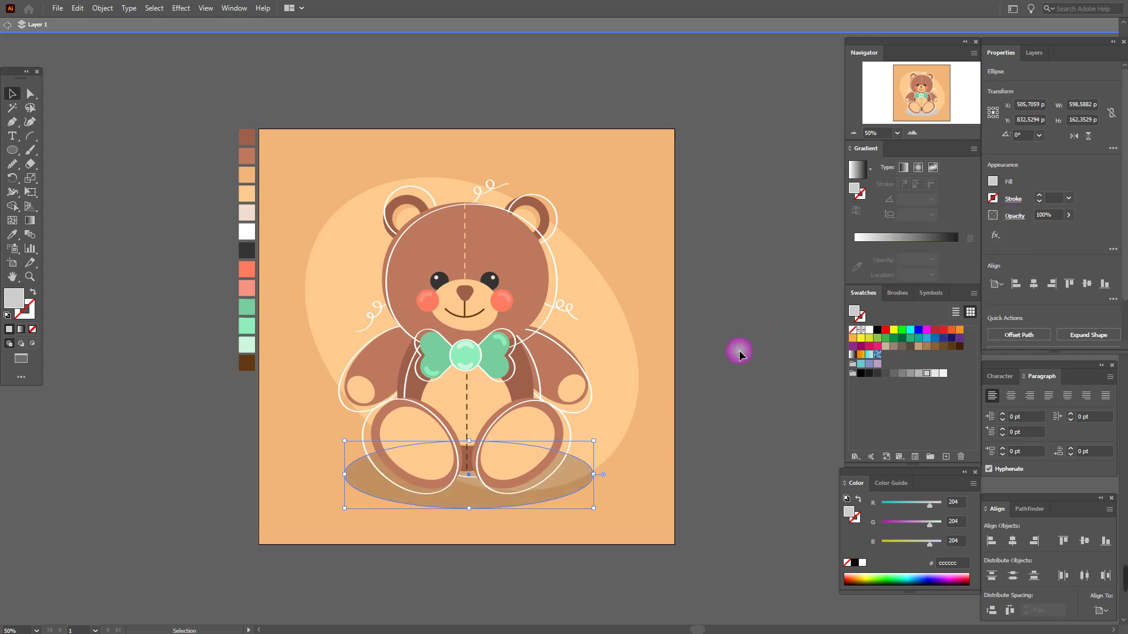
left_click(517, 499)
type("50")
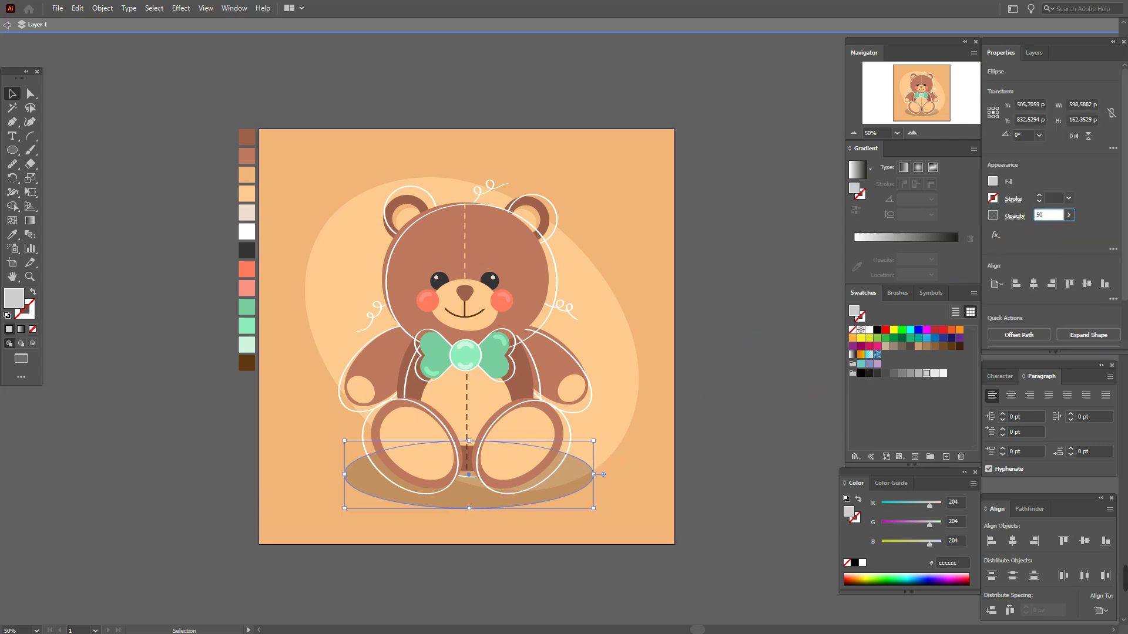
key("Return")
left_click(1040, 221)
left_click(773, 238)
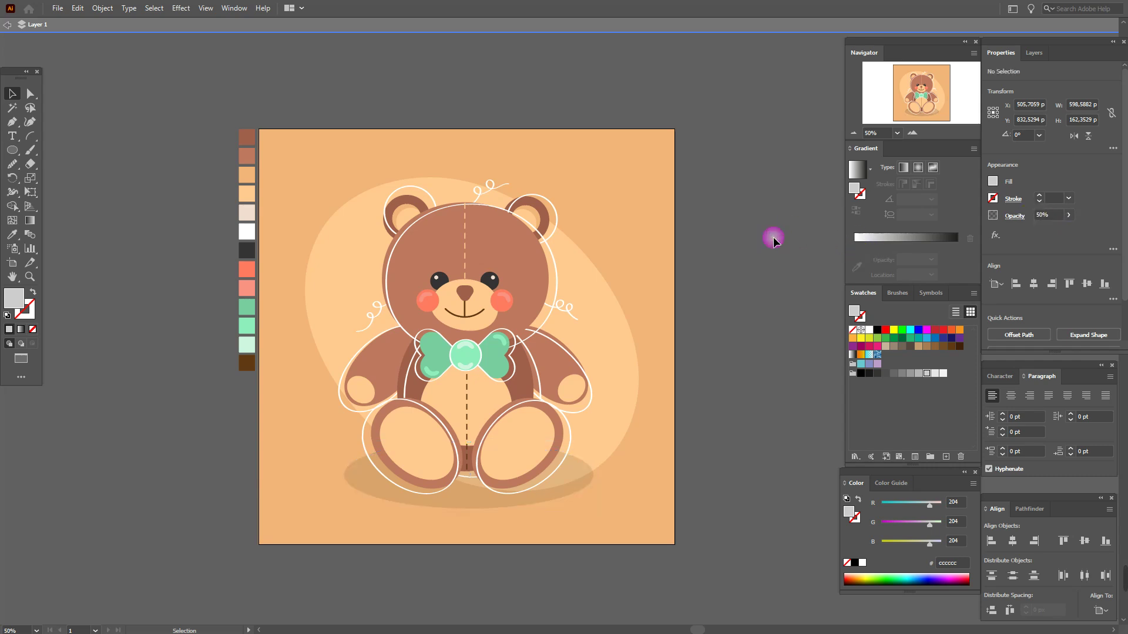
- Nudge the shadow up-left and stretch the peach backdrop oval slightly toward the lower right
left_click_drag(518, 515, 488, 506)
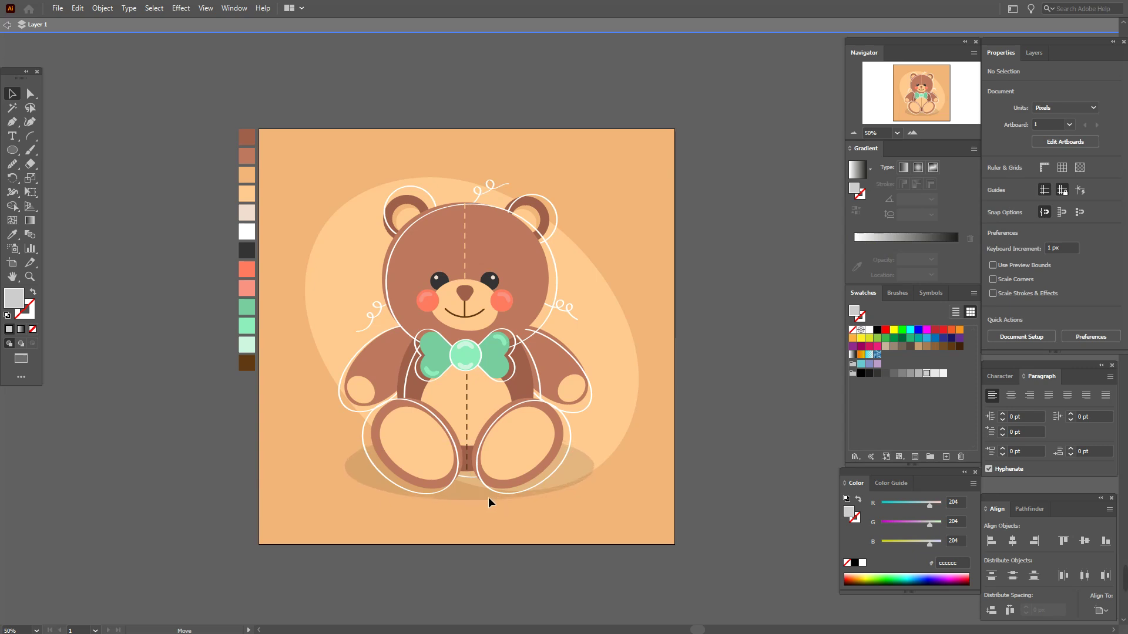
left_click(707, 496)
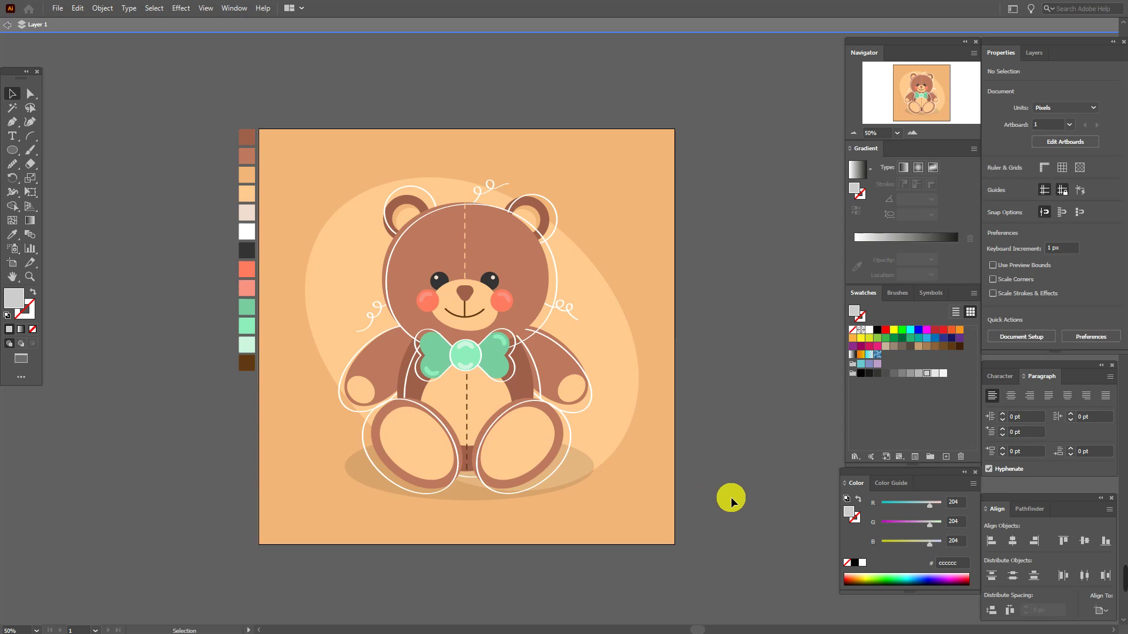
left_click(619, 434)
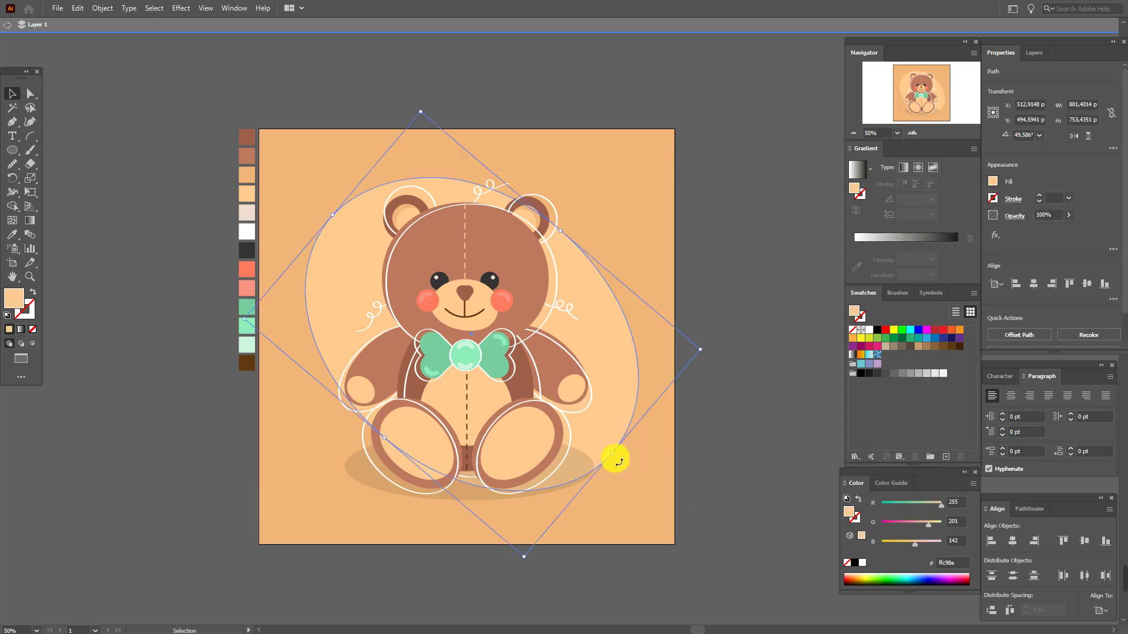
mouse_move(619, 459)
left_mouse_down()
mouse_move(635, 466)
mouse_move(639, 494)
mouse_move(616, 466)
left_mouse_up()
left_click(617, 466)
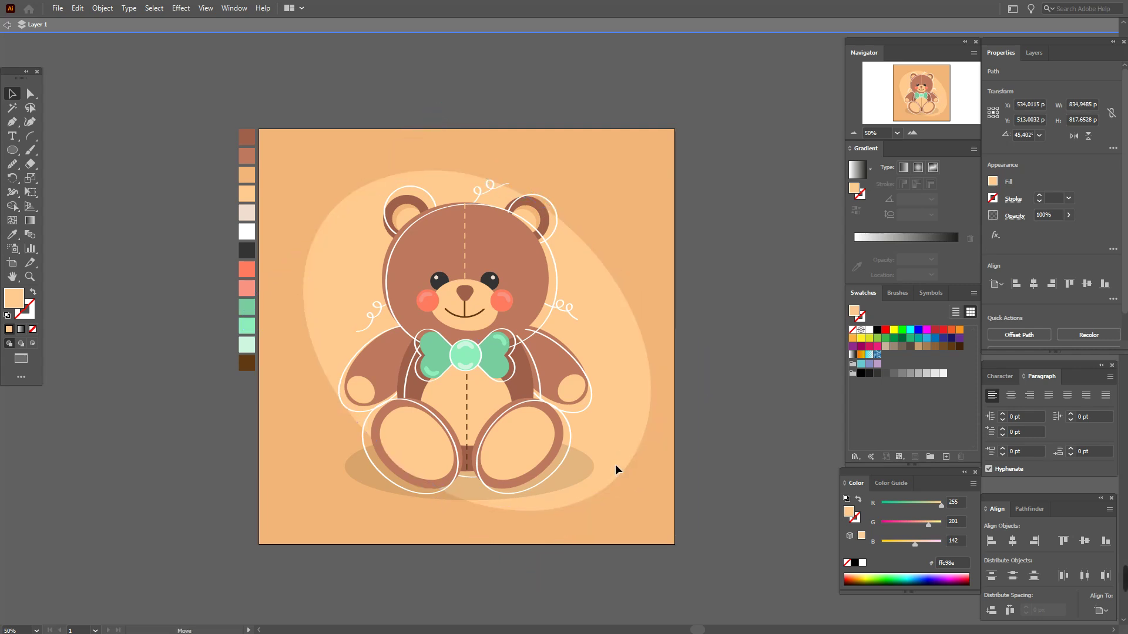
left_click(620, 470)
left_click(747, 467)
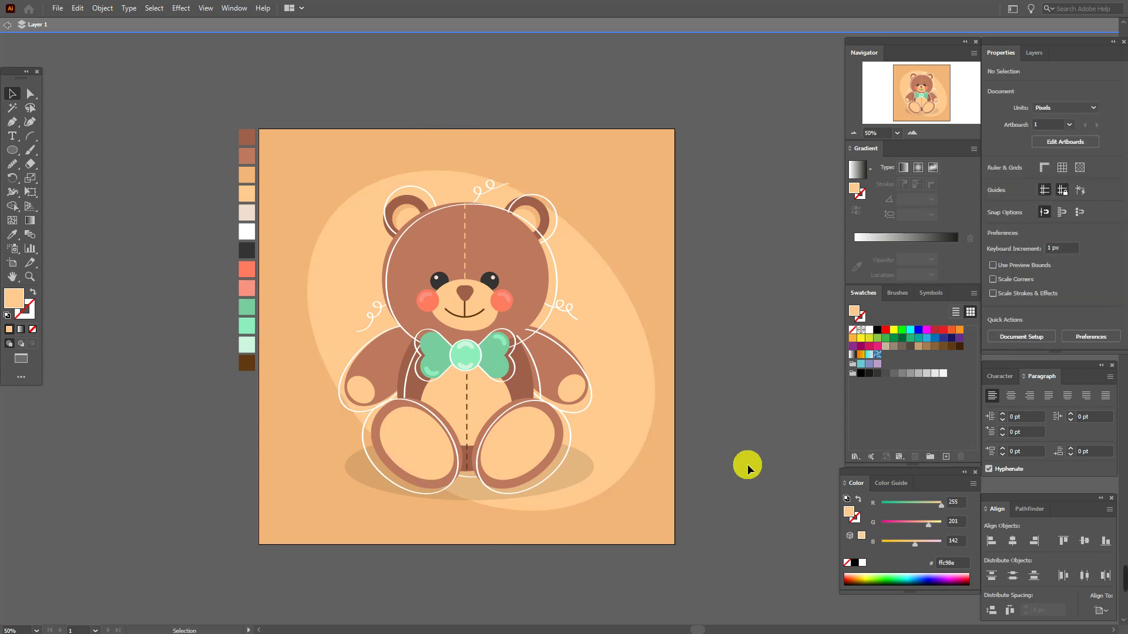
left_click_drag(621, 456, 619, 464)
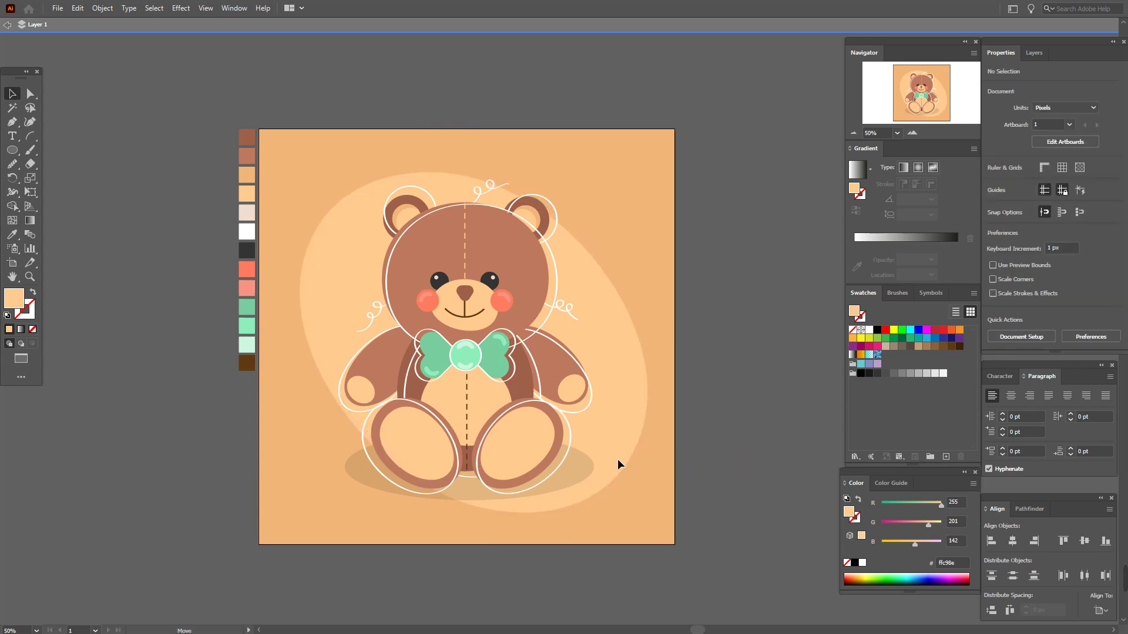
left_click(744, 473)
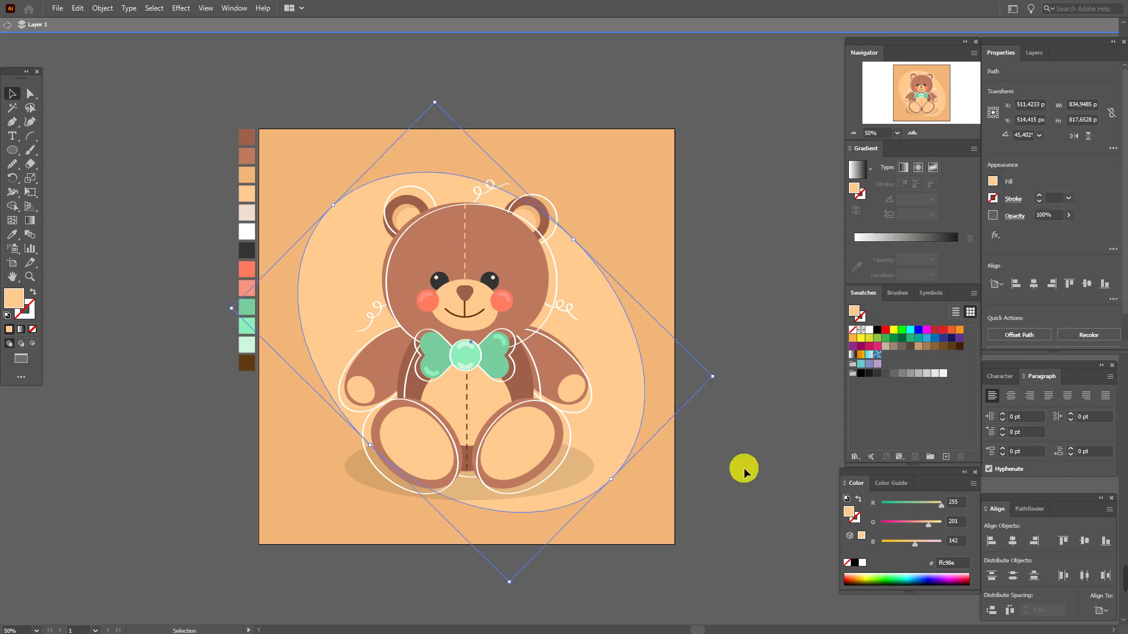
left_click(744, 473)
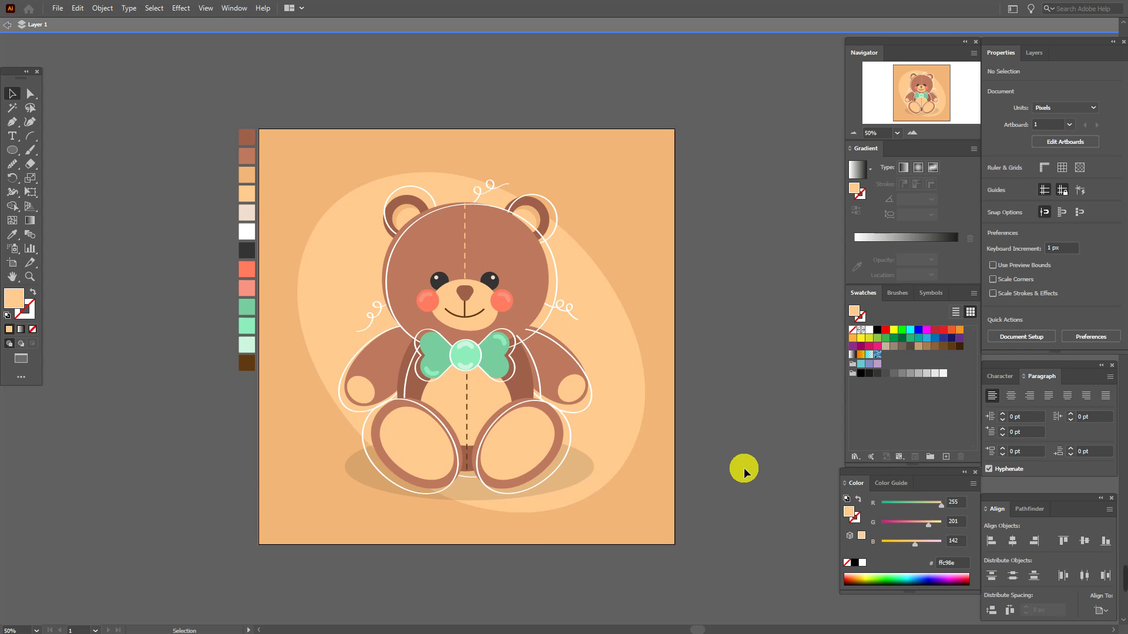